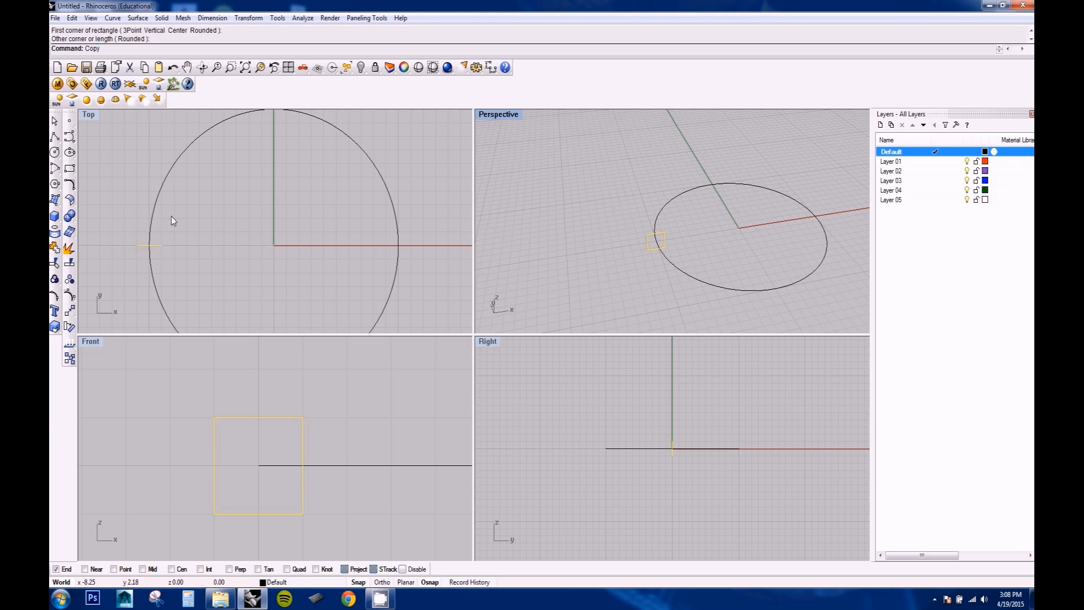
# Step: Copy the square profile from the circle's negative-X quadrant to the other three quadrants
pyautogui.press('Return')
pyautogui.click(172, 245)
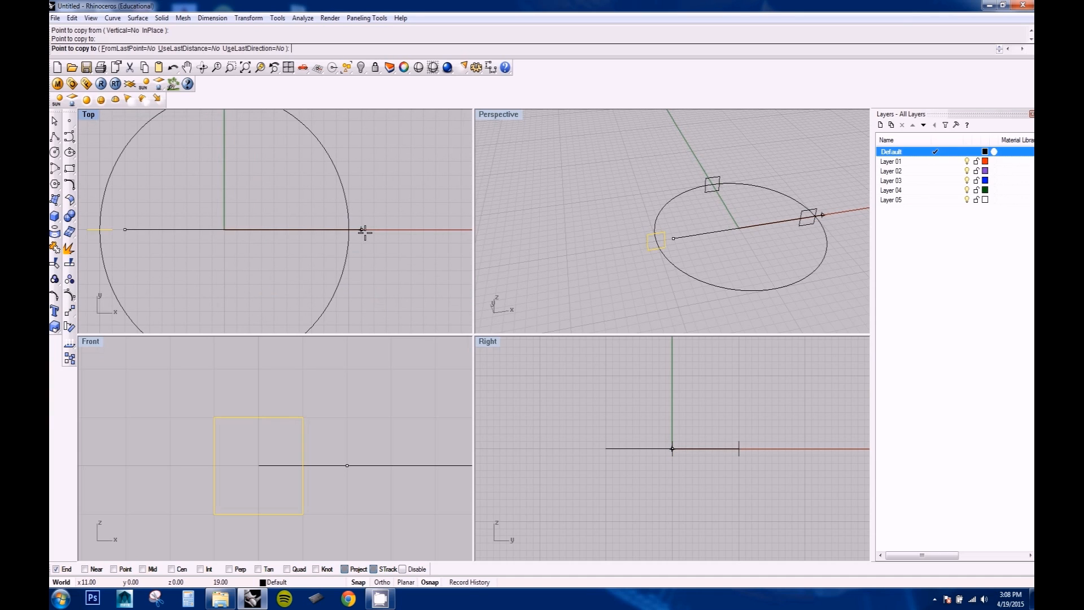
pyautogui.click(363, 232)
pyautogui.click(308, 294)
pyautogui.press('Return')
pyautogui.moveTo(372, 170); pyautogui.dragTo(344, 211, button='right')
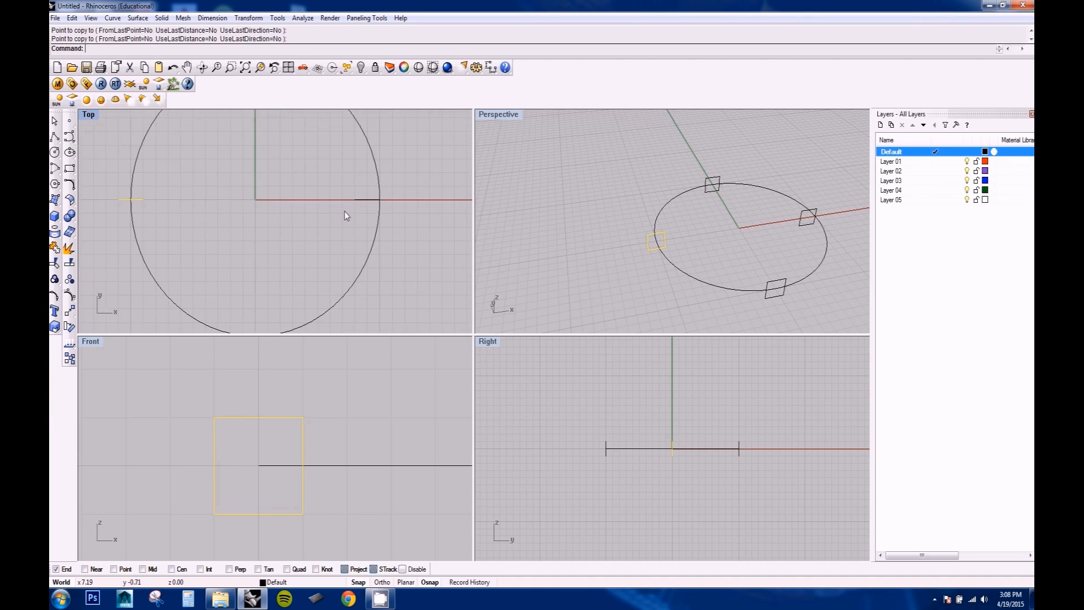
# Step: Rotate the square at the circle's positive-Y quadrant 90° about its centre so it stands across the circle
pyautogui.scroll(15, 356, 214)
pyautogui.click(353, 218)
pyautogui.moveTo(353, 218); pyautogui.dragTo(414, 225)
pyautogui.scroll(-15, 359, 228)
pyautogui.moveTo(698, 254); pyautogui.dragTo(662, 230, button='right')
pyautogui.moveTo(261, 136); pyautogui.dragTo(325, 179)
pyautogui.write('Rotate')
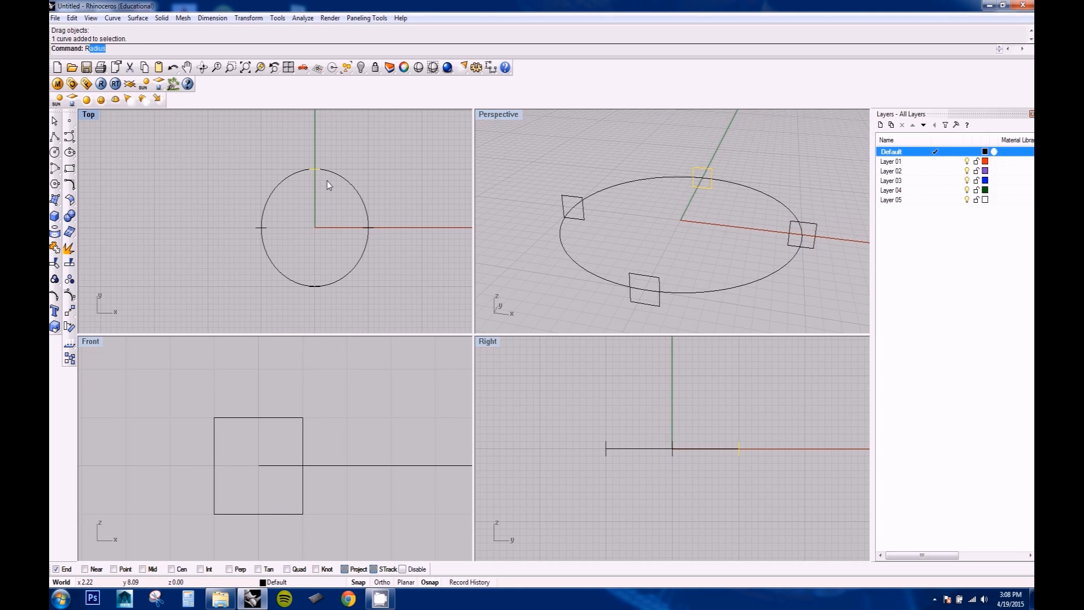
pyautogui.press('Return')
pyautogui.scroll(14, 349, 175)
pyautogui.click(206, 143)
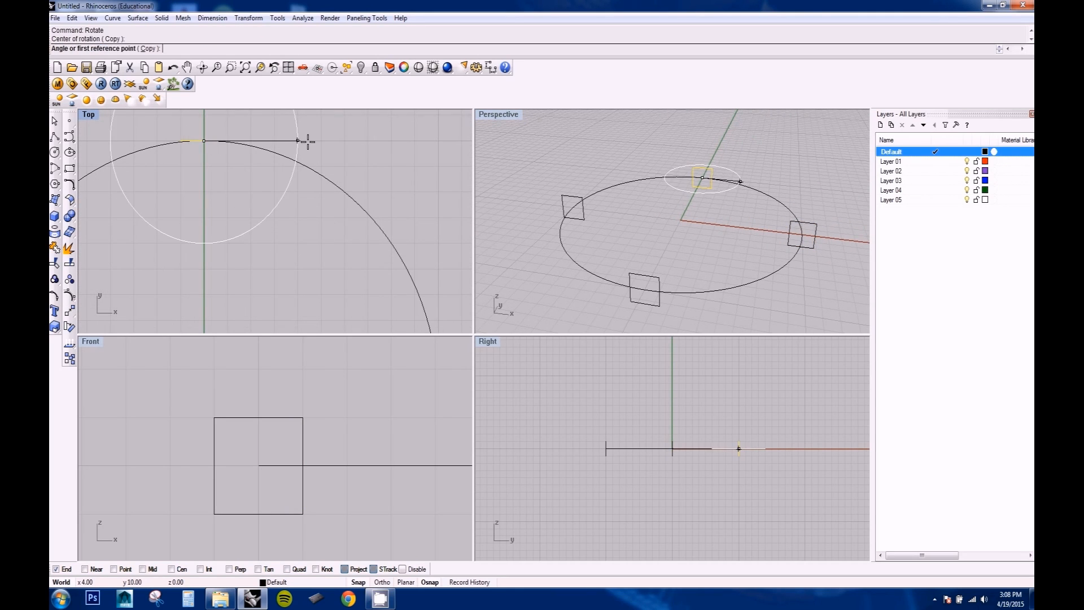
pyautogui.click(307, 141)
pyautogui.click(204, 257)
# Step: With object snaps disabled, rotate the square at the circle's negative-Y quadrant about its centre
pyautogui.moveTo(271, 267); pyautogui.dragTo(312, 162, button='right')
pyautogui.scroll(-13, 312, 162)
pyautogui.scroll(15, 289, 256)
pyautogui.moveTo(280, 219); pyautogui.dragTo(352, 264)
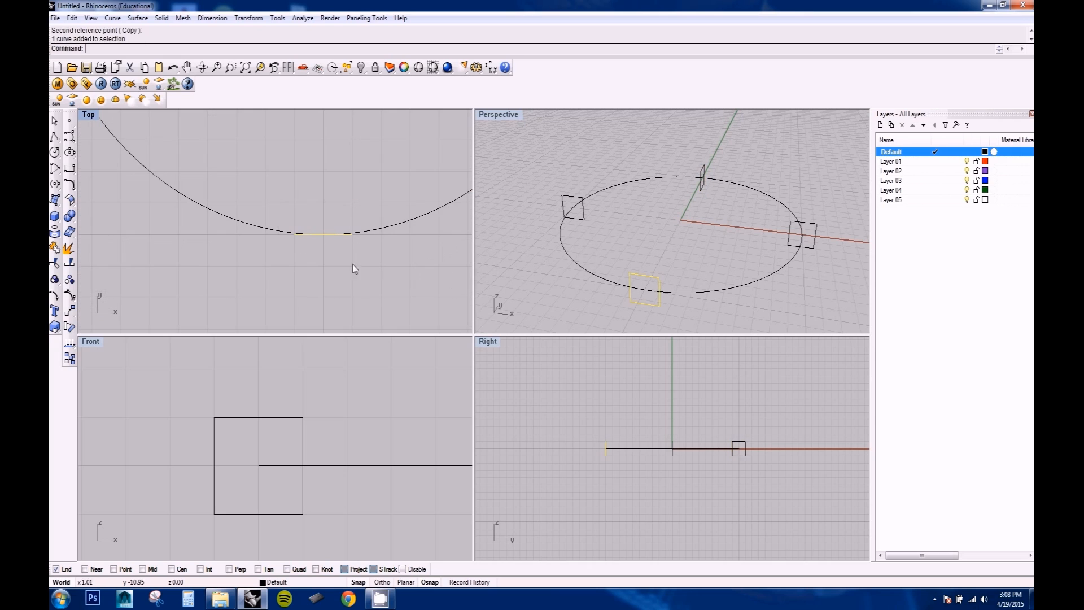
pyautogui.press('Return')
pyautogui.click(404, 569)
pyautogui.click(324, 233)
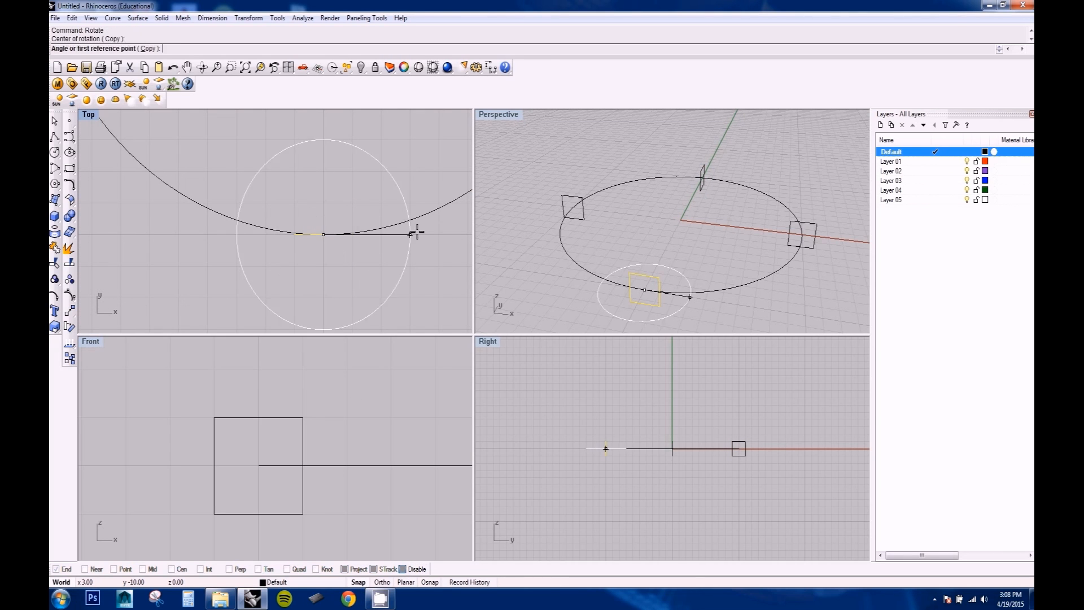
pyautogui.click(414, 232)
pyautogui.click(341, 296)
# Step: Rotate the negative-Y square again about its centre until it stands perpendicular to the circle
pyautogui.press('Return')
pyautogui.click(323, 233)
pyautogui.click(360, 303)
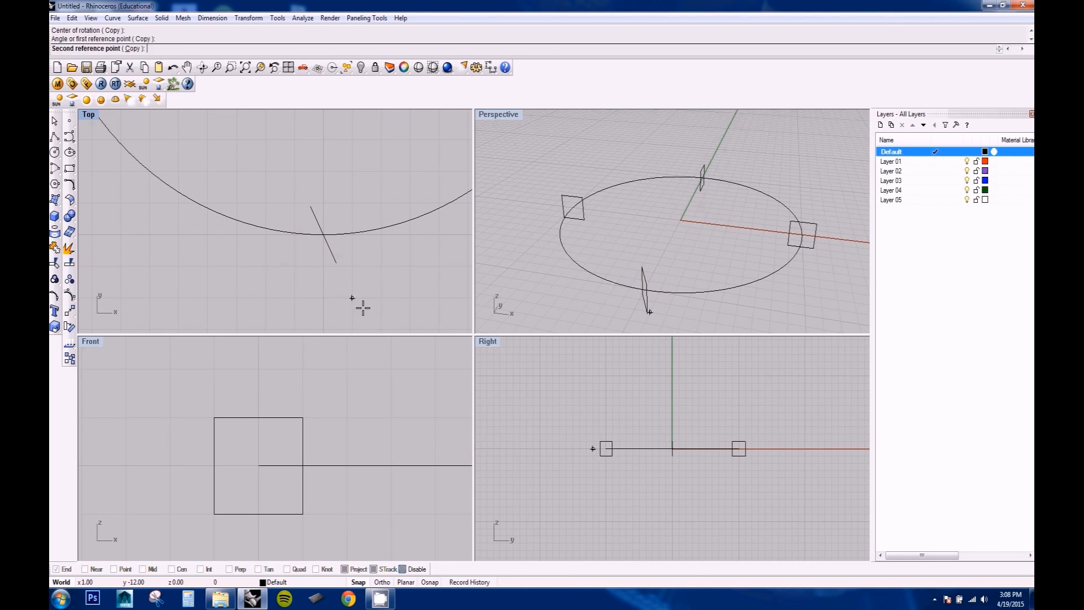
pyautogui.click(325, 325)
pyautogui.moveTo(360, 271); pyautogui.dragTo(352, 228, button='right')
pyautogui.scroll(-12, 356, 224)
# Step: Start a Loft and pick the four square profiles in order around the circle as its cross-sections
pyautogui.click(538, 224)
pyautogui.doubleClick(503, 113)
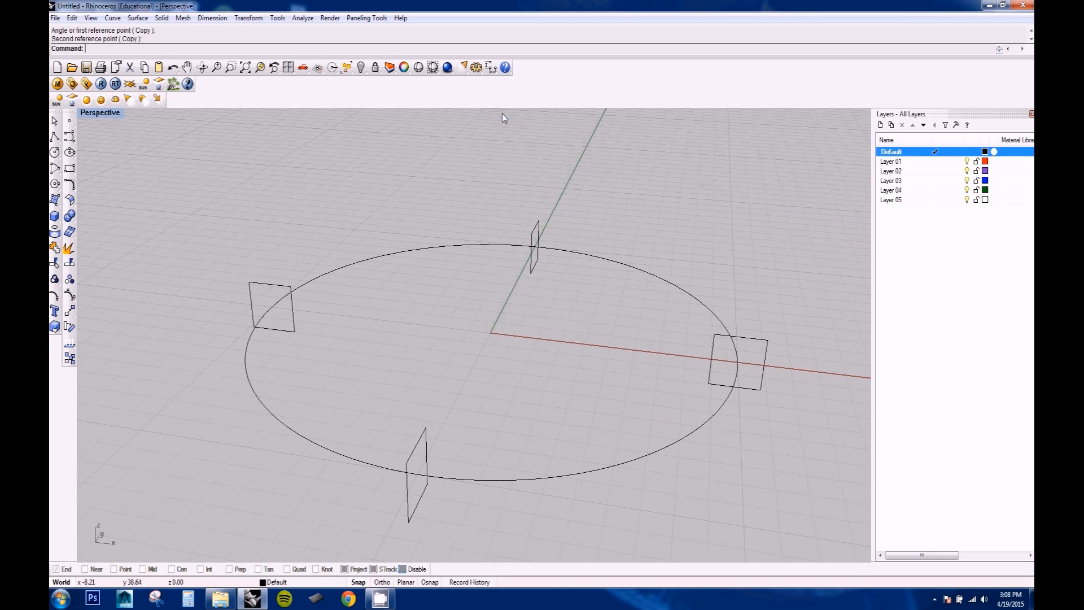
pyautogui.scroll(3, 479, 261)
pyautogui.write('Loft')
pyautogui.press('Return')
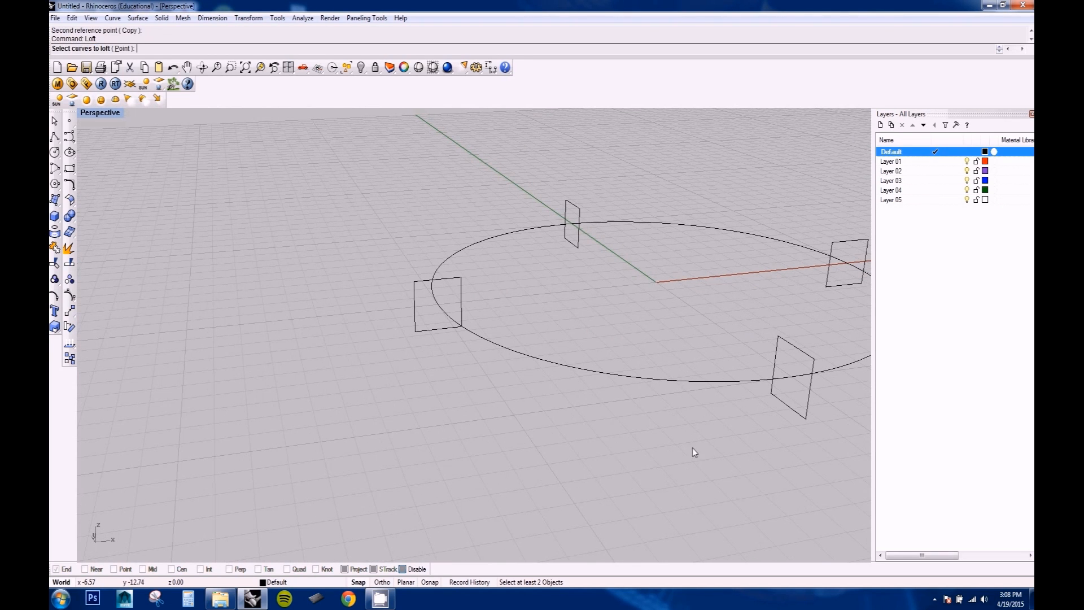
pyautogui.moveTo(692, 448); pyautogui.dragTo(739, 445, button='right')
pyautogui.click(495, 334)
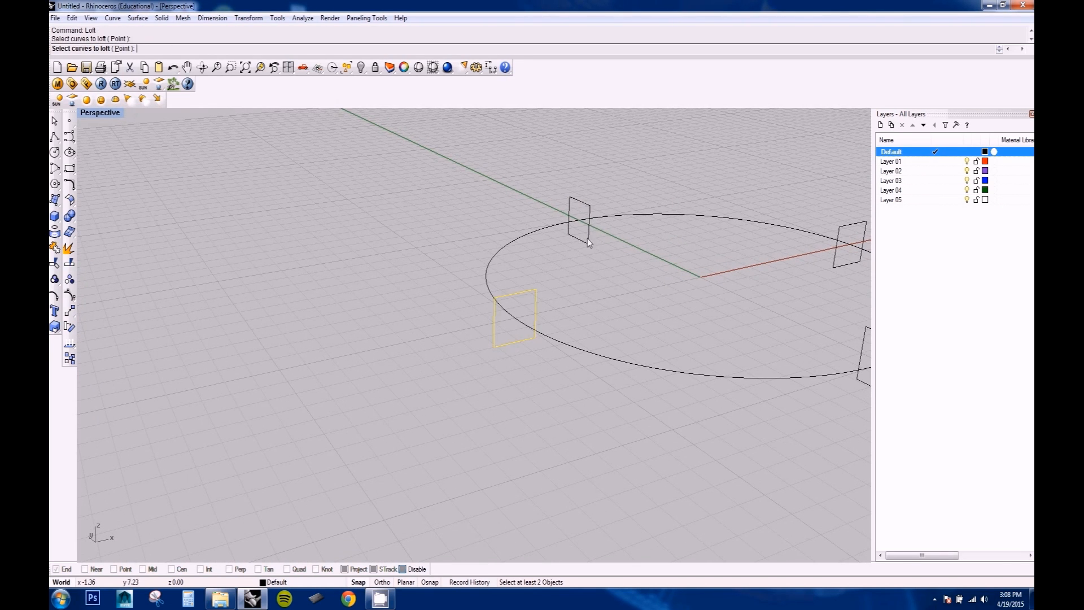
pyautogui.click(588, 238)
pyautogui.click(835, 259)
pyautogui.click(860, 355)
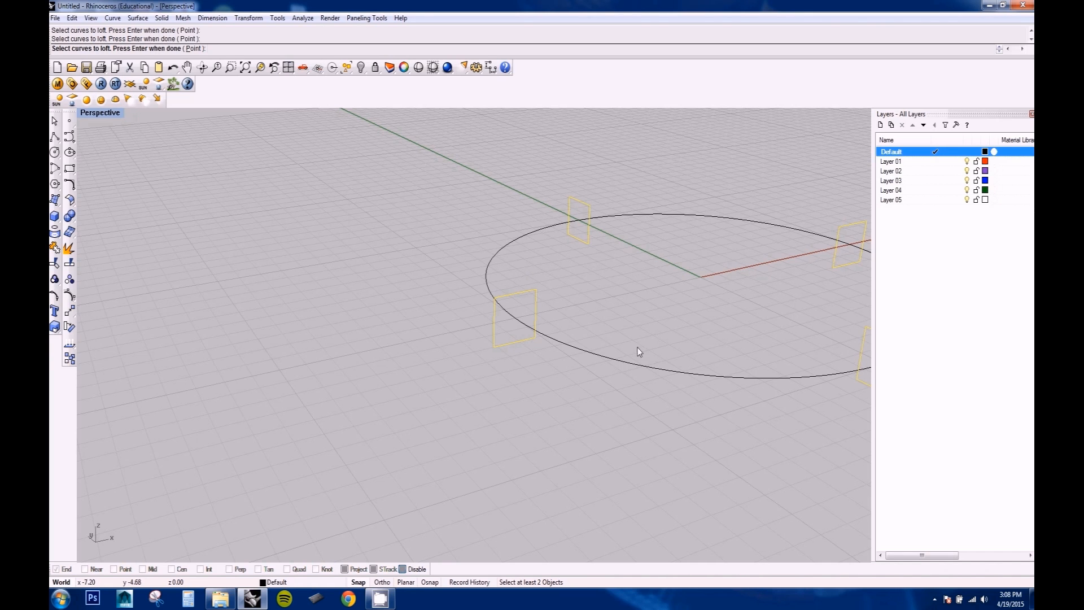
pyautogui.press('Return')
# Step: Re-enable object snaps and move the loft seam of the positive-Y square to its upper outer corner
pyautogui.moveTo(542, 351); pyautogui.dragTo(425, 357, button='right')
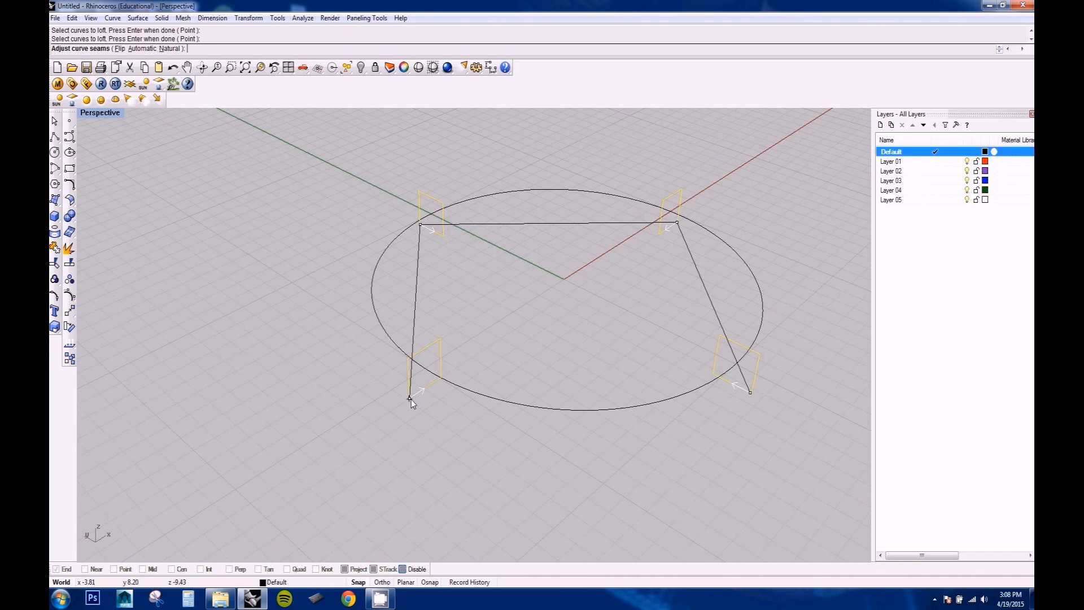
pyautogui.moveTo(406, 295); pyautogui.dragTo(395, 280, button='right')
pyautogui.moveTo(463, 252); pyautogui.dragTo(541, 249, button='right')
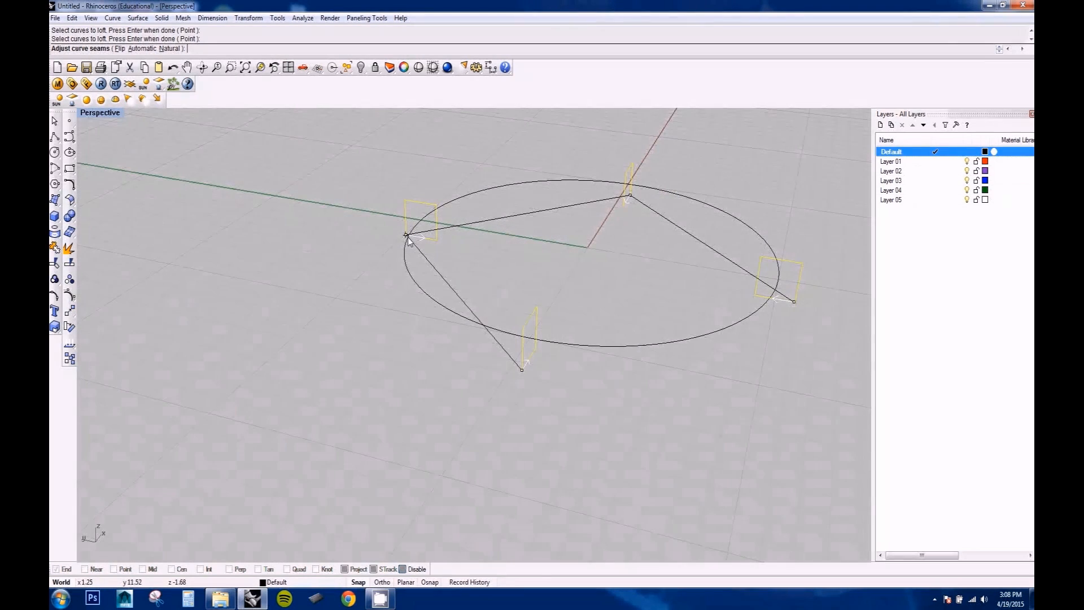
pyautogui.click(406, 234)
pyautogui.click(403, 568)
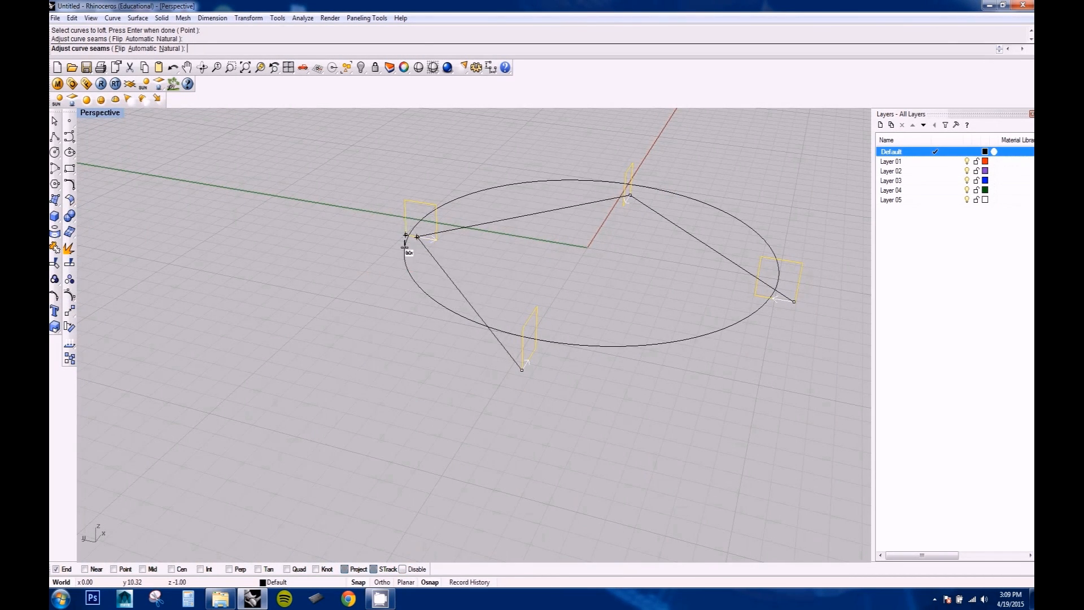
pyautogui.click(390, 197)
# Step: Move the loft seam of the positive-X square to its upper outer corner
pyautogui.moveTo(391, 198); pyautogui.dragTo(511, 240, button='right')
pyautogui.scroll(8, 345, 194)
pyautogui.click(320, 235)
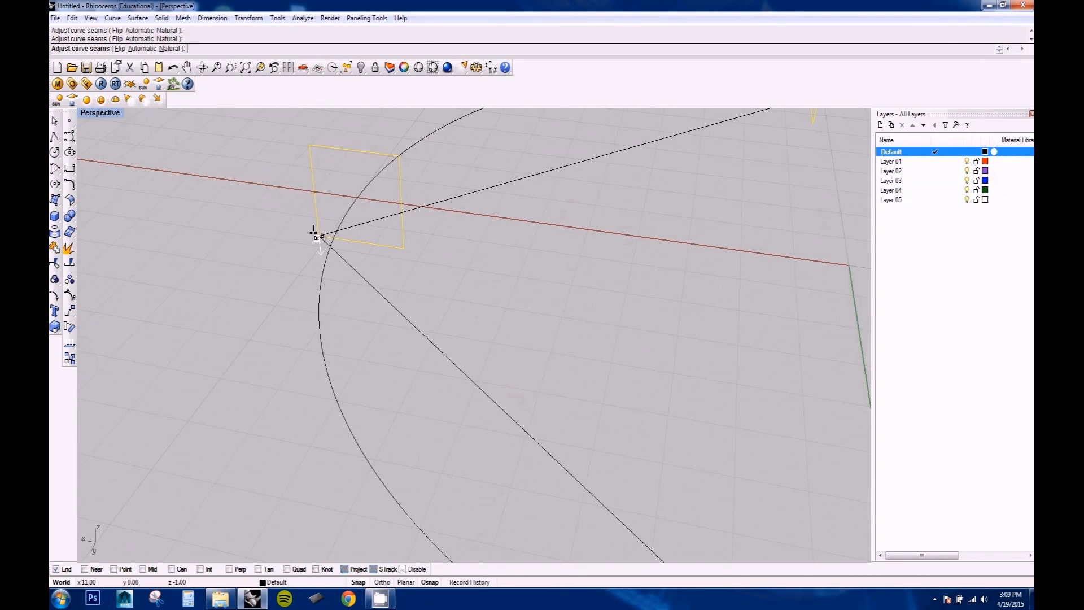
pyautogui.click(305, 140)
pyautogui.scroll(-8, 431, 340)
# Step: Move the loft seam of the negative-Y square to the upper corner directly above it
pyautogui.scroll(8, 452, 316)
pyautogui.moveTo(431, 341); pyautogui.dragTo(503, 296, button='right')
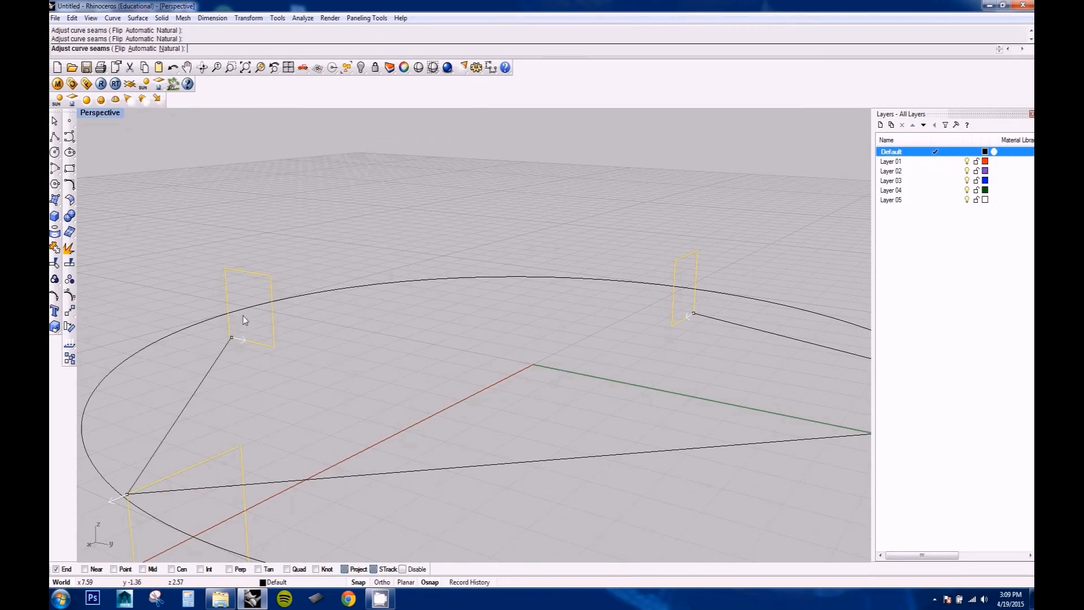
pyautogui.click(231, 337)
pyautogui.click(226, 269)
pyautogui.scroll(-8, 415, 390)
pyautogui.moveTo(415, 390); pyautogui.dragTo(366, 410, button='right')
# Step: Accept the seams and create a closed loft with the Normal style and no simplification
pyautogui.press('Return')
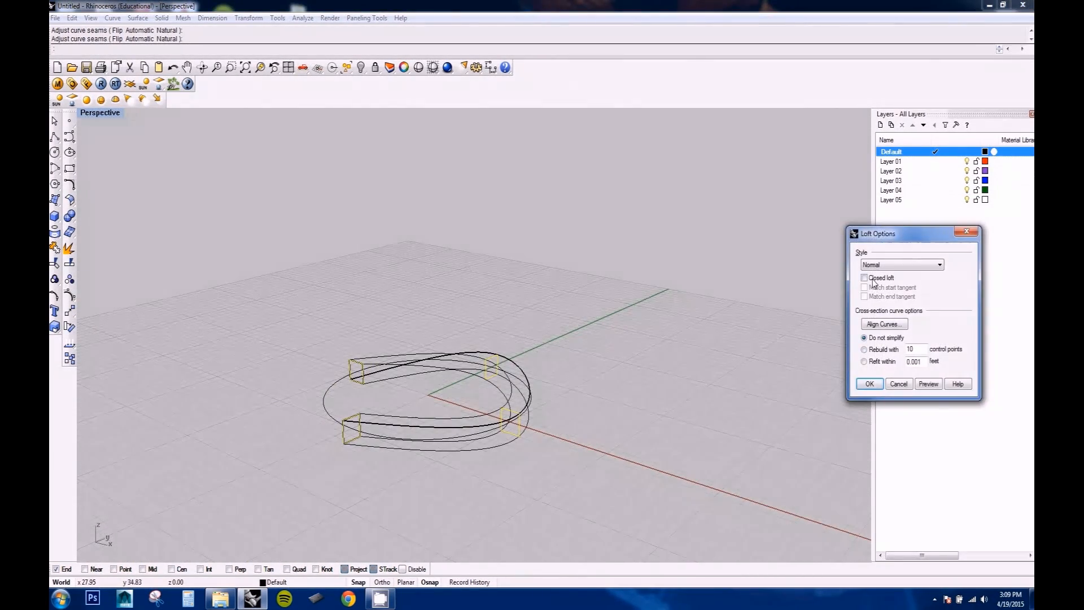
pyautogui.click(939, 388)
pyautogui.click(874, 384)
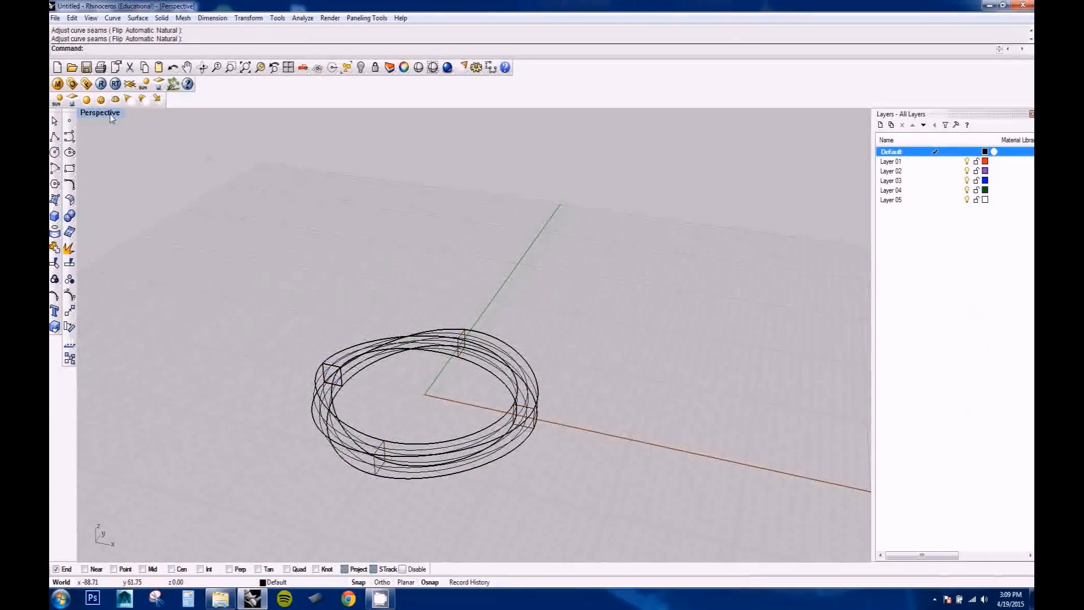
# Step: Examine the twist of the lofted ring from above, with the ring selected
pyautogui.doubleClick(110, 115)
pyautogui.moveTo(338, 177); pyautogui.dragTo(313, 267, button='right')
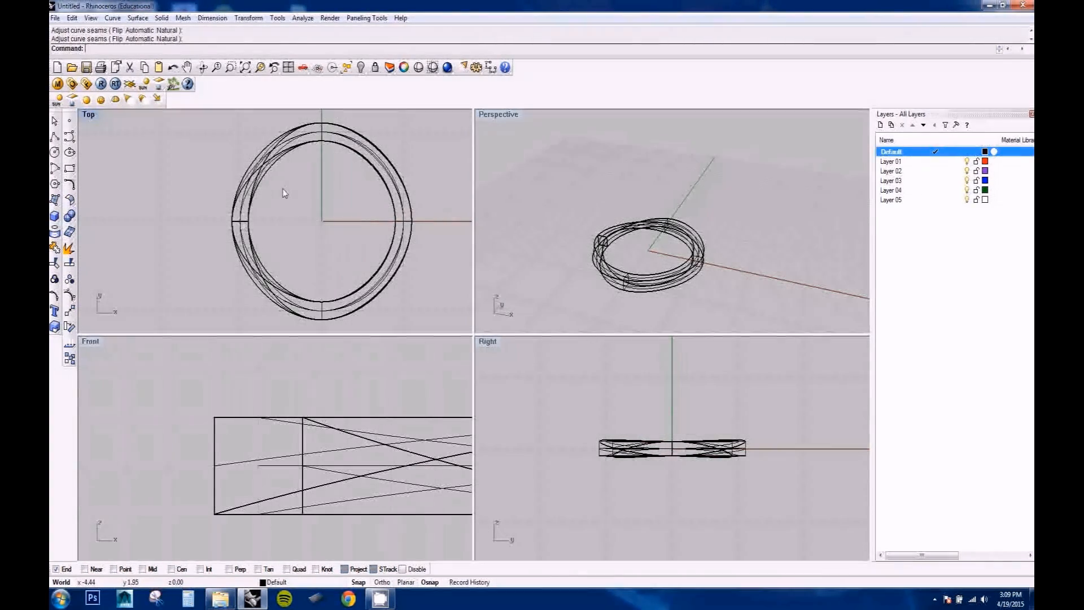
pyautogui.moveTo(306, 131); pyautogui.dragTo(291, 138, button='right')
pyautogui.scroll(8, 257, 171)
pyautogui.moveTo(257, 170); pyautogui.dragTo(125, 249, button='right')
pyautogui.click(223, 227)
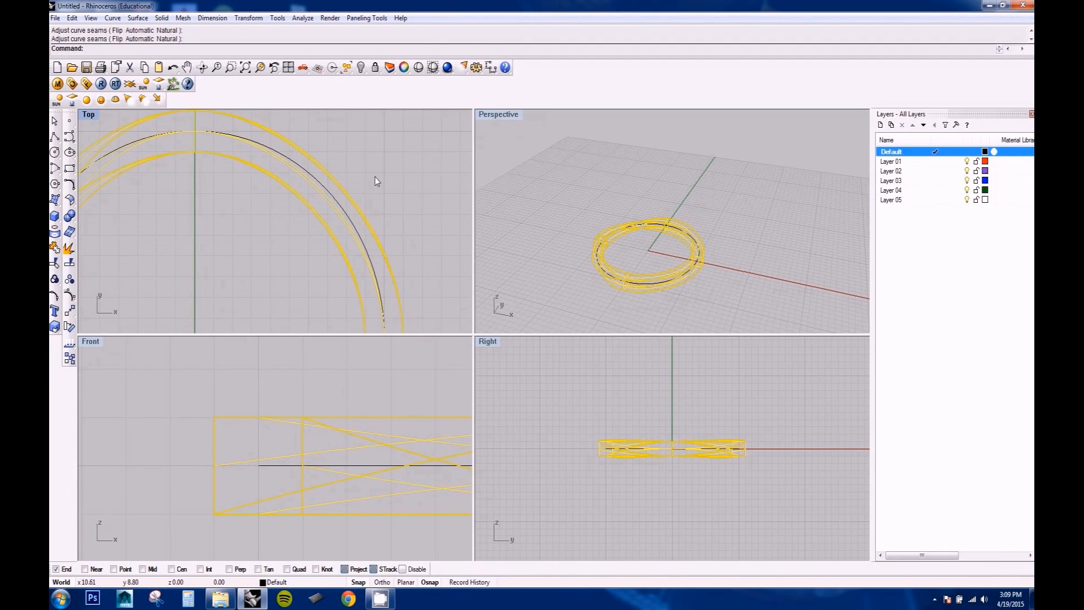
pyautogui.moveTo(261, 254); pyautogui.dragTo(345, 220, button='right')
pyautogui.scroll(-6, 346, 221)
pyautogui.scroll(10, 208, 196)
pyautogui.moveTo(232, 178); pyautogui.dragTo(243, 204, button='right')
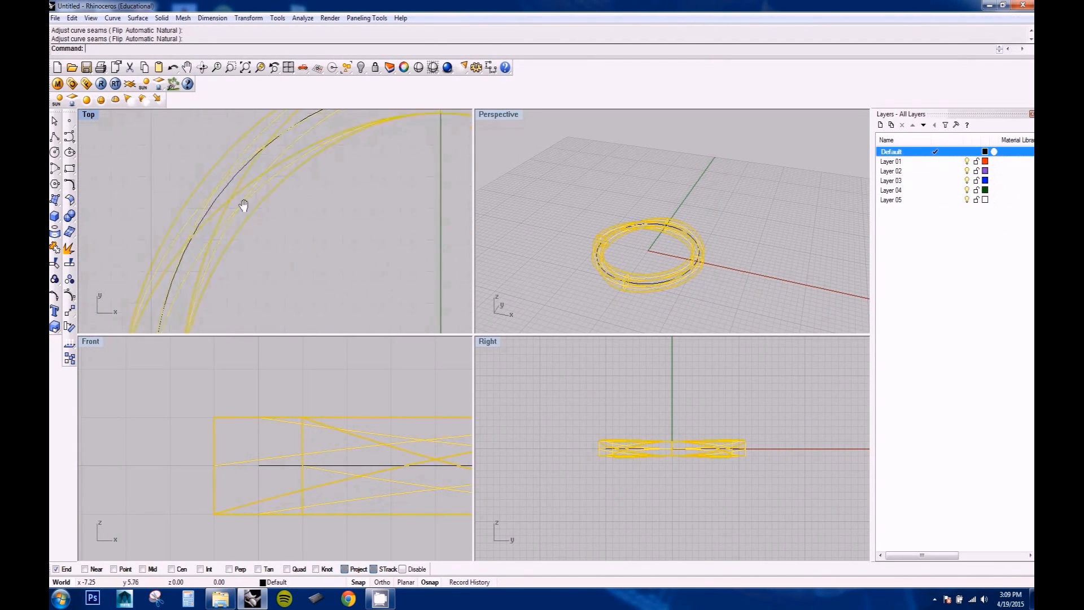
pyautogui.scroll(-2, 259, 198)
pyautogui.moveTo(272, 160); pyautogui.dragTo(291, 212, button='right')
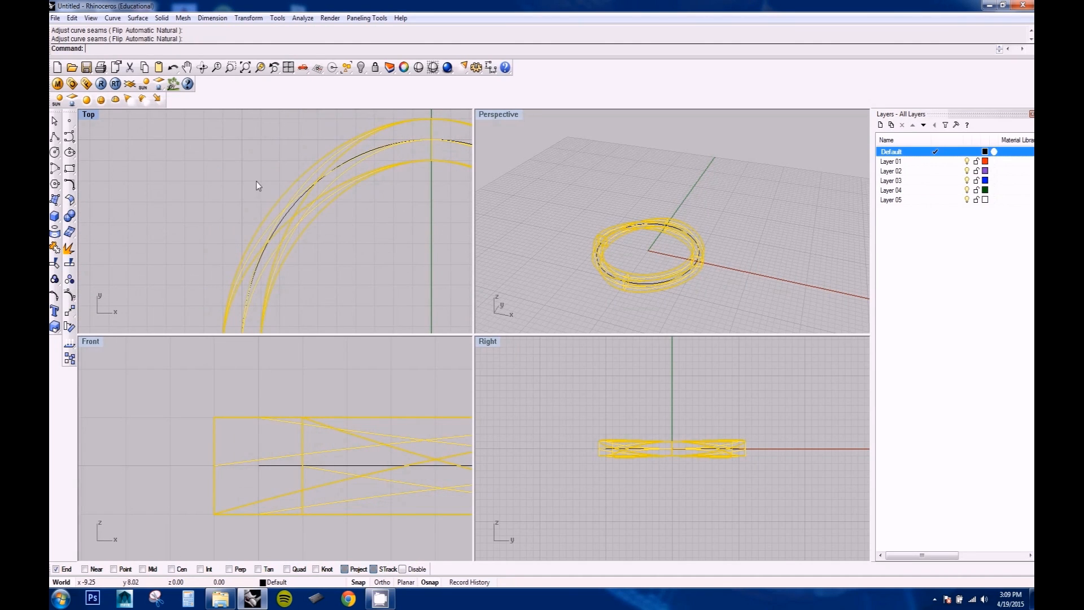
pyautogui.moveTo(323, 248); pyautogui.dragTo(276, 222, button='right')
pyautogui.moveTo(360, 254); pyautogui.dragTo(307, 182, button='right')
pyautogui.moveTo(274, 215); pyautogui.dragTo(296, 244, button='right')
# Step: Move the lofted ring away from the circle and squares in the positive Y direction
pyautogui.scroll(-5, 300, 239)
pyautogui.scroll(3, 294, 237)
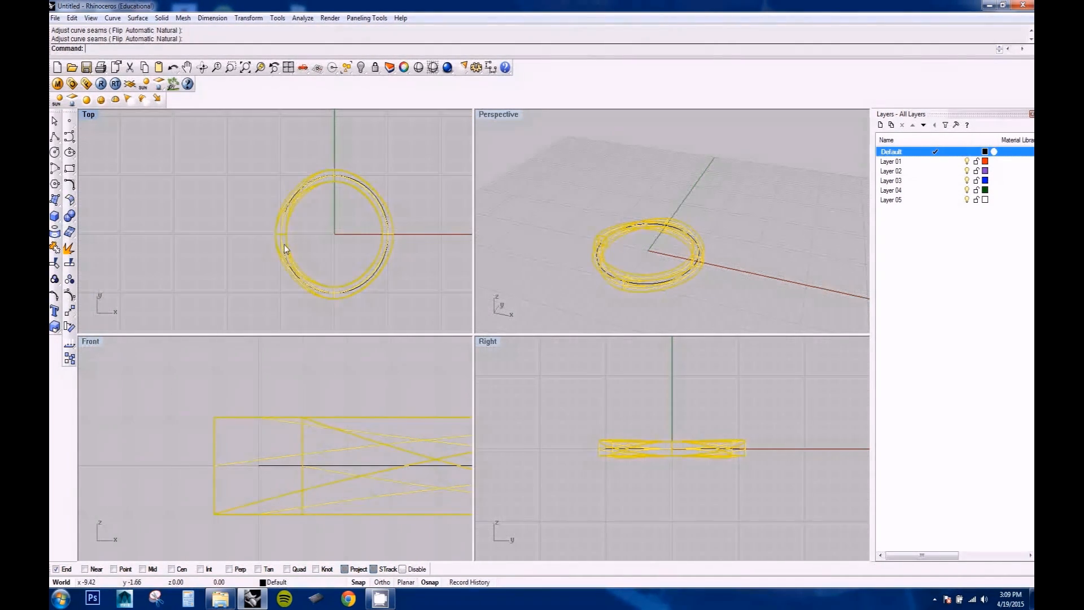
pyautogui.scroll(-3, 284, 247)
pyautogui.moveTo(284, 249); pyautogui.dragTo(284, 162)
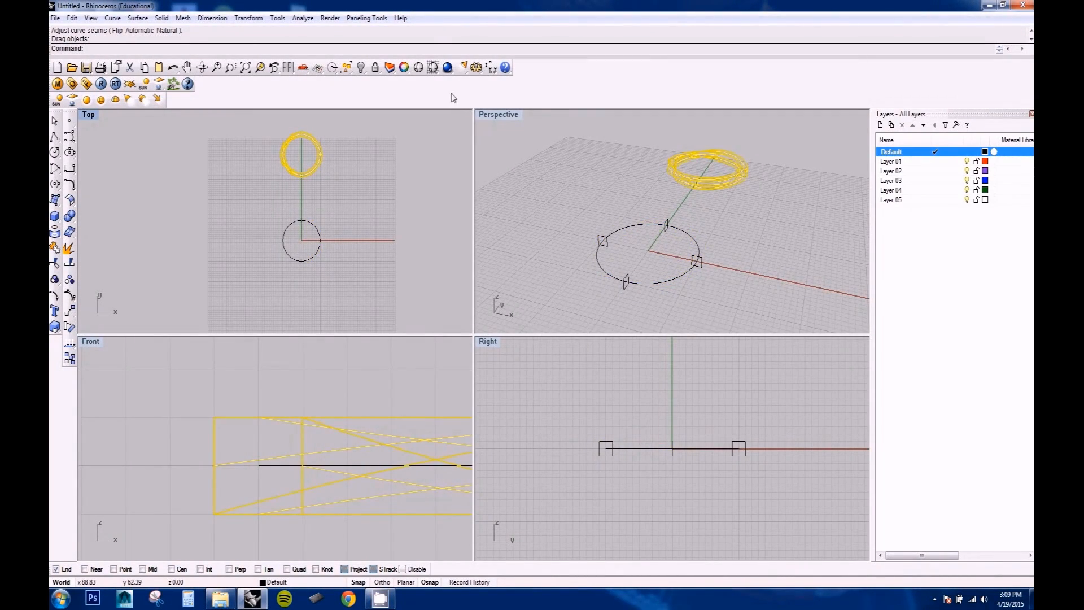
# Step: Duplicate the square at the circle's negative-X quadrant in place
pyautogui.doubleClick(497, 114)
pyautogui.scroll(3, 507, 270)
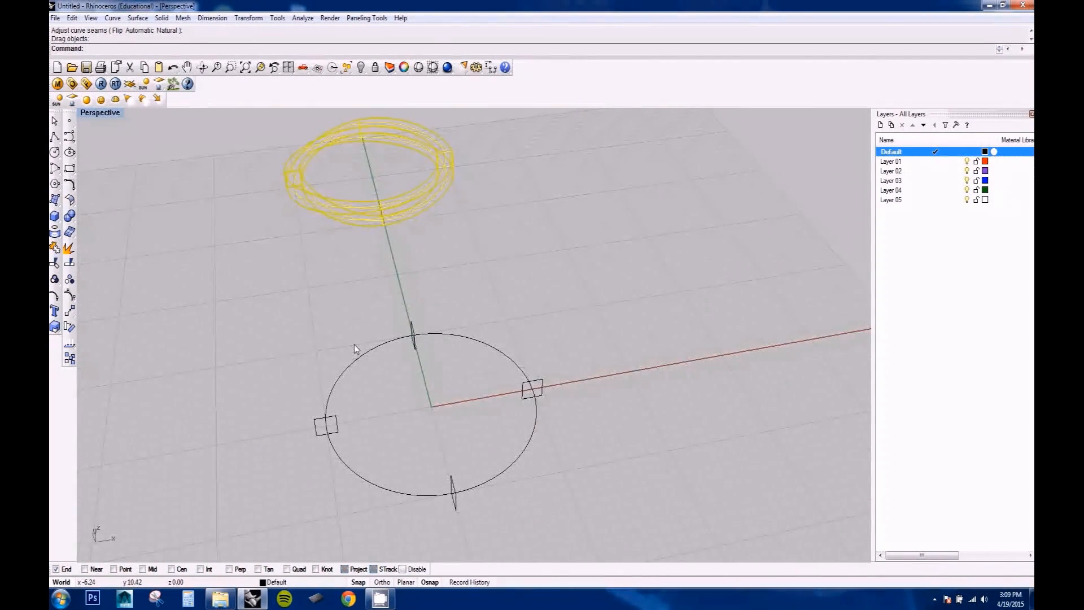
pyautogui.moveTo(415, 358); pyautogui.dragTo(381, 374, button='right')
pyautogui.click(326, 403)
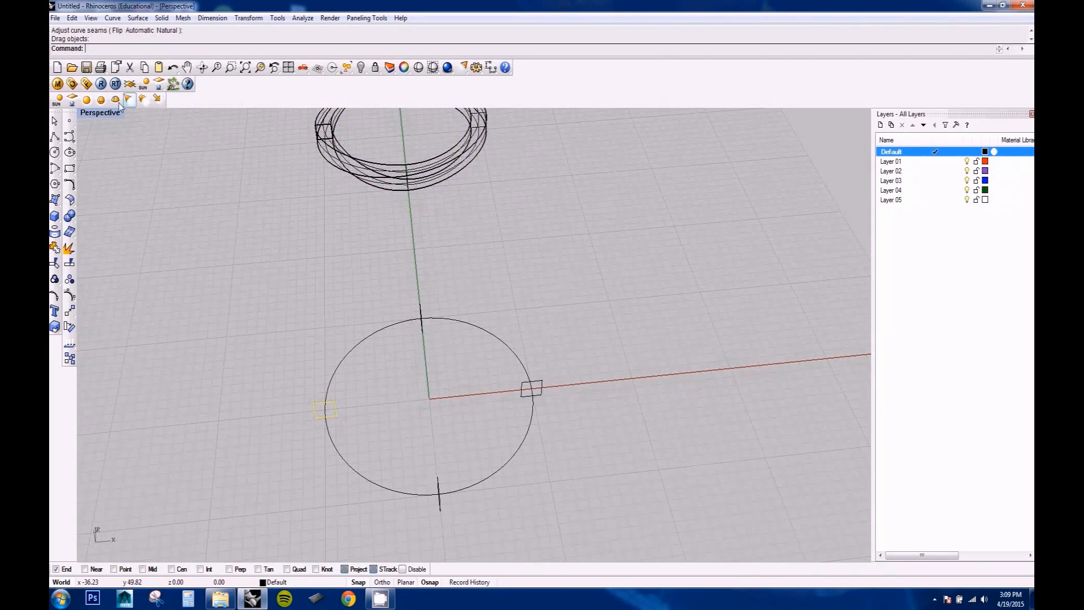
pyautogui.doubleClick(105, 113)
pyautogui.moveTo(290, 483); pyautogui.dragTo(297, 474, button='right')
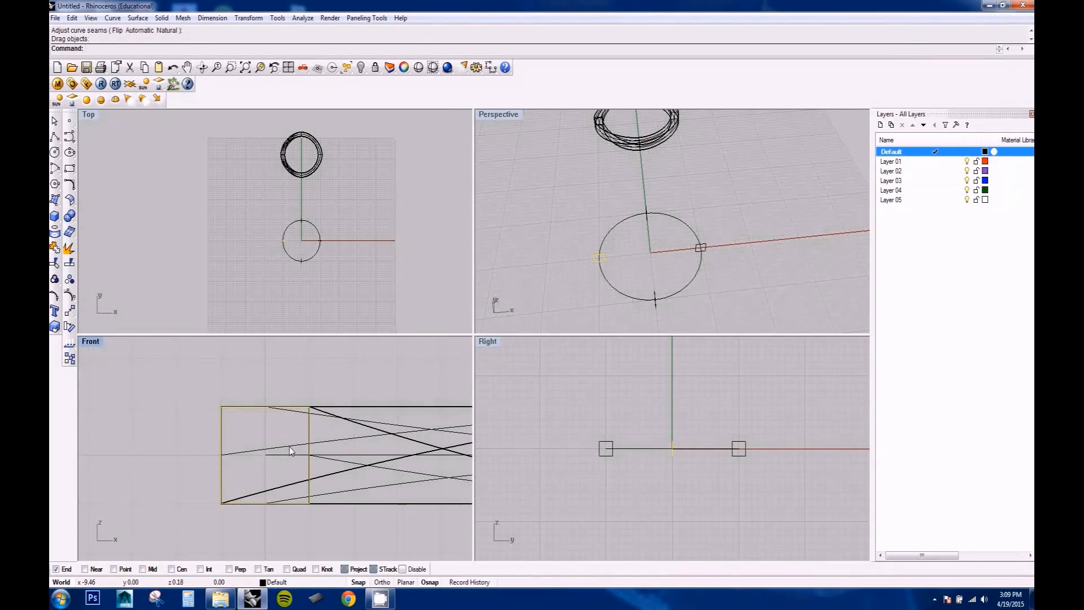
pyautogui.press('Return')
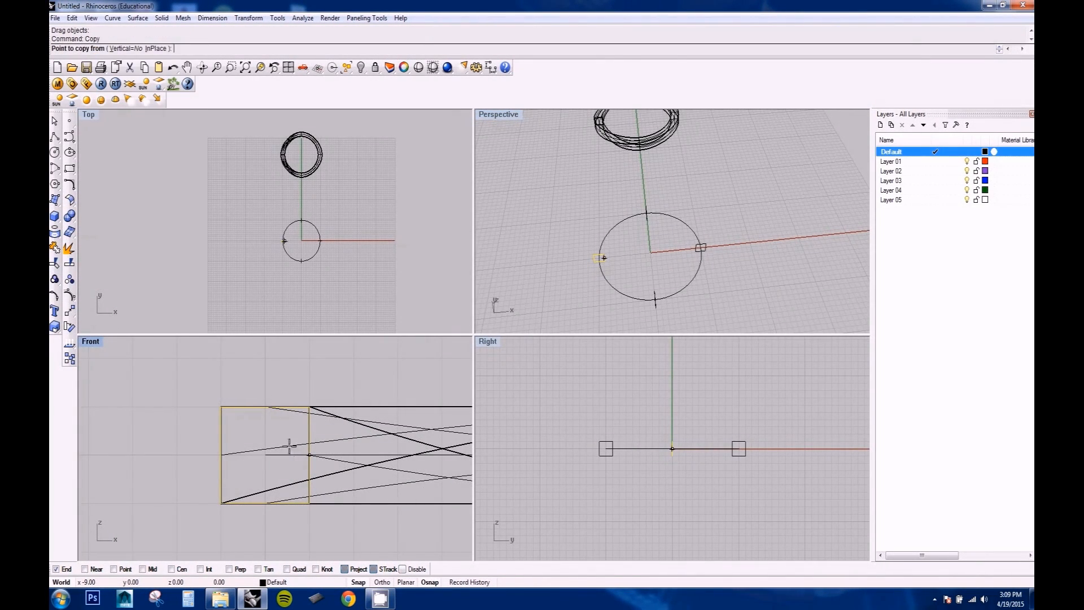
pyautogui.click(270, 450)
pyautogui.click(275, 448)
pyautogui.rightClick(284, 431)
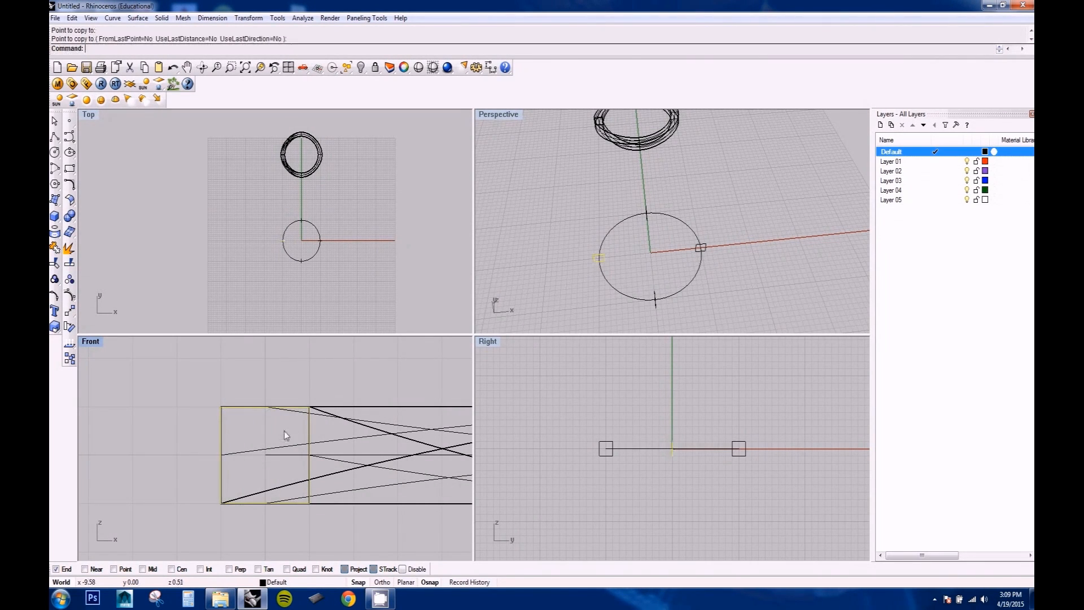
# Step: Rotate the selected negative-X square about 45° around its centre in the Front view to form a diamond
pyautogui.write('rotate')
pyautogui.press('Return')
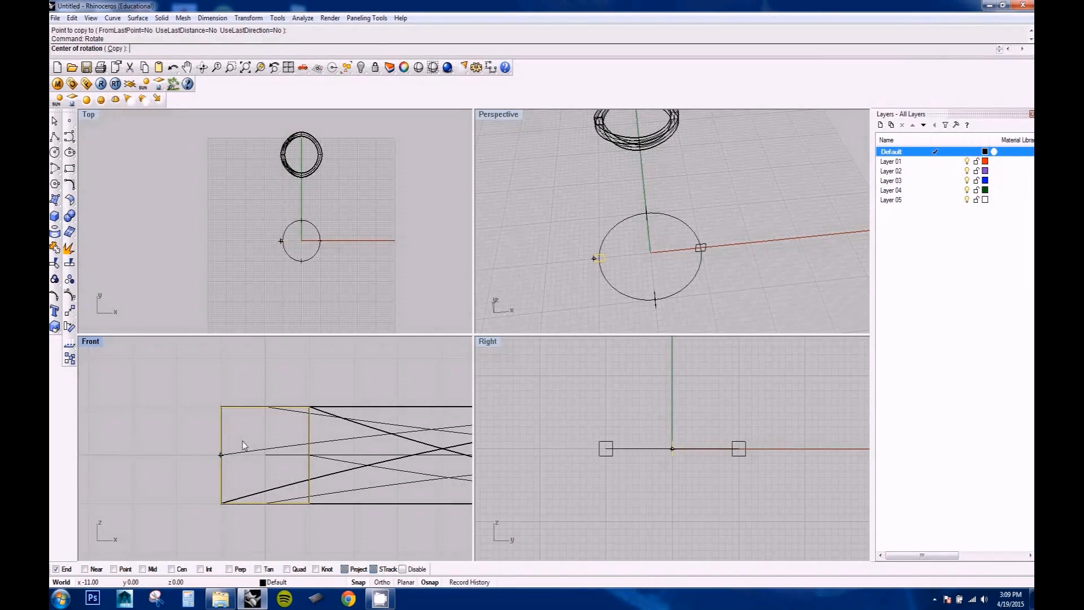
pyautogui.click(265, 453)
pyautogui.click(133, 454)
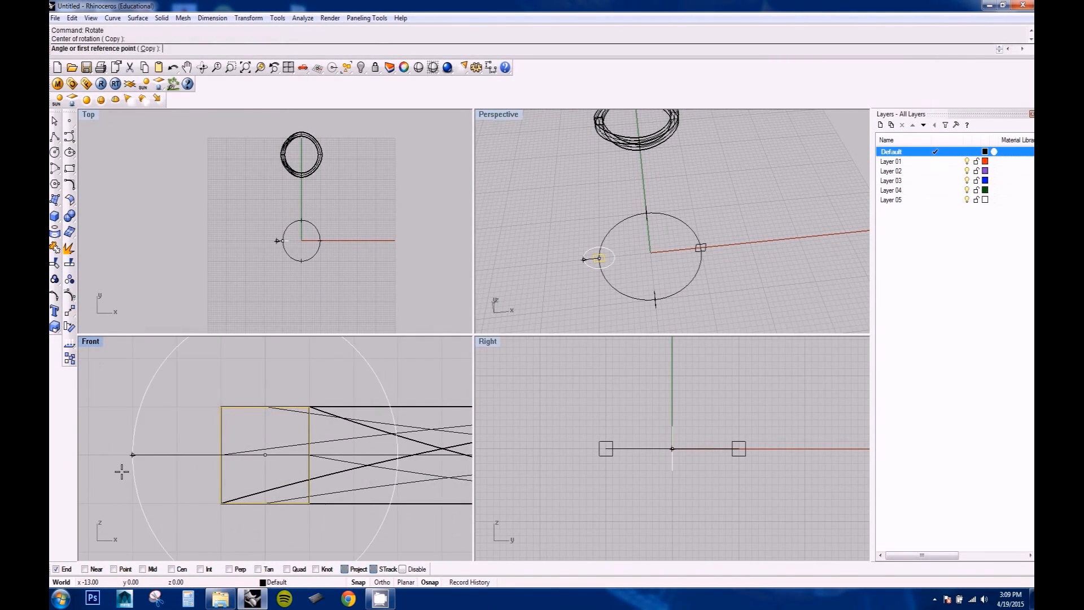
pyautogui.click(165, 377)
pyautogui.moveTo(219, 471); pyautogui.dragTo(239, 501, button='right')
# Step: Rotate the diamond about 45° around the circle's centre in the Top view, placing it midway between two squares
pyautogui.moveTo(282, 293); pyautogui.dragTo(264, 314, button='right')
pyautogui.scroll(10, 279, 258)
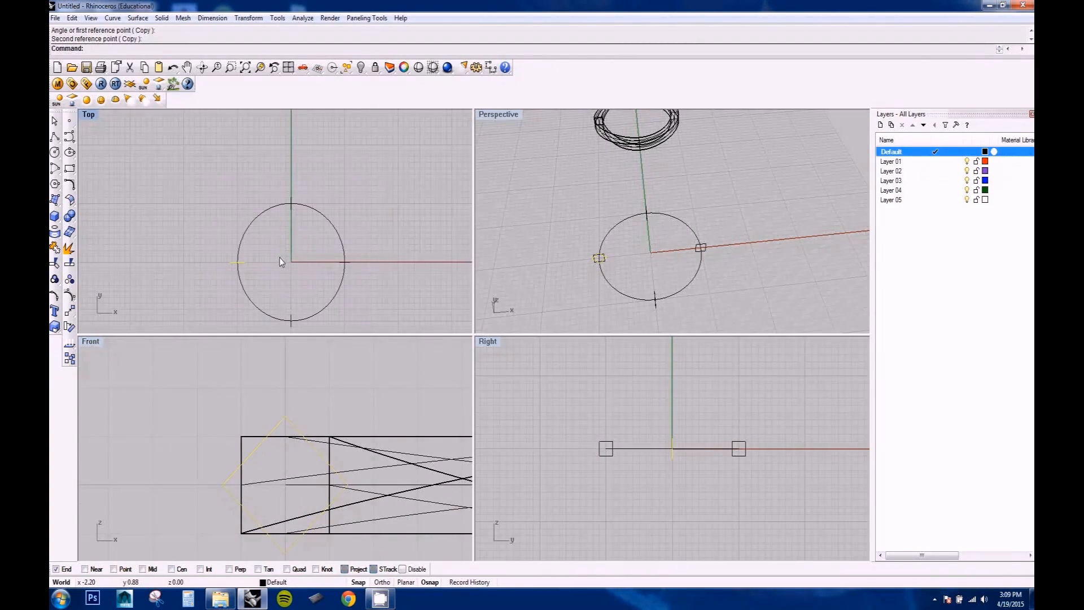
pyautogui.press('Return')
pyautogui.click(291, 261)
pyautogui.click(382, 263)
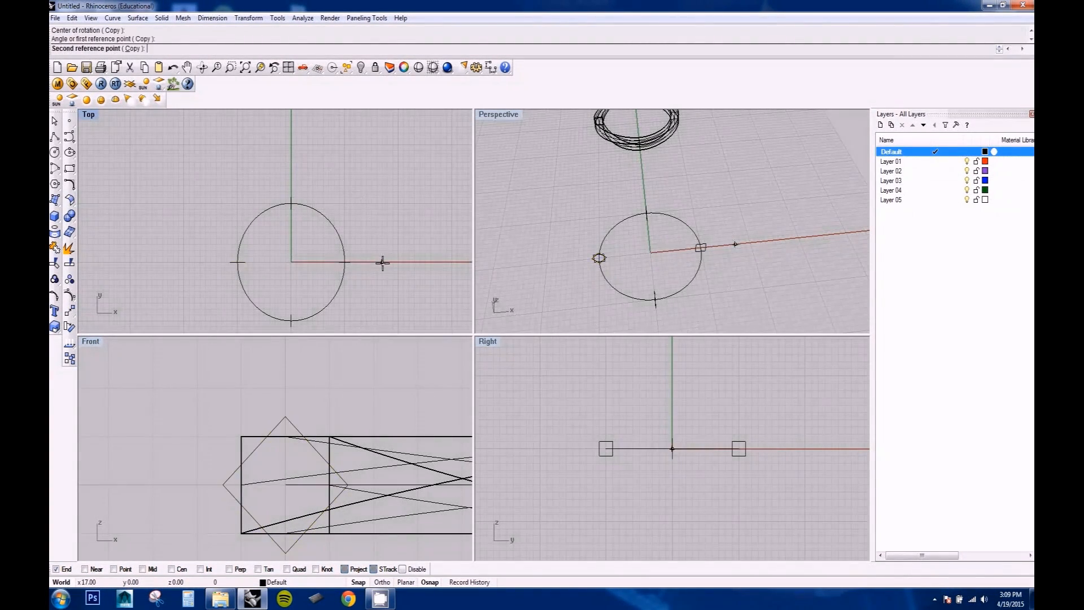
pyautogui.click(356, 332)
pyautogui.moveTo(246, 209); pyautogui.dragTo(248, 225, button='right')
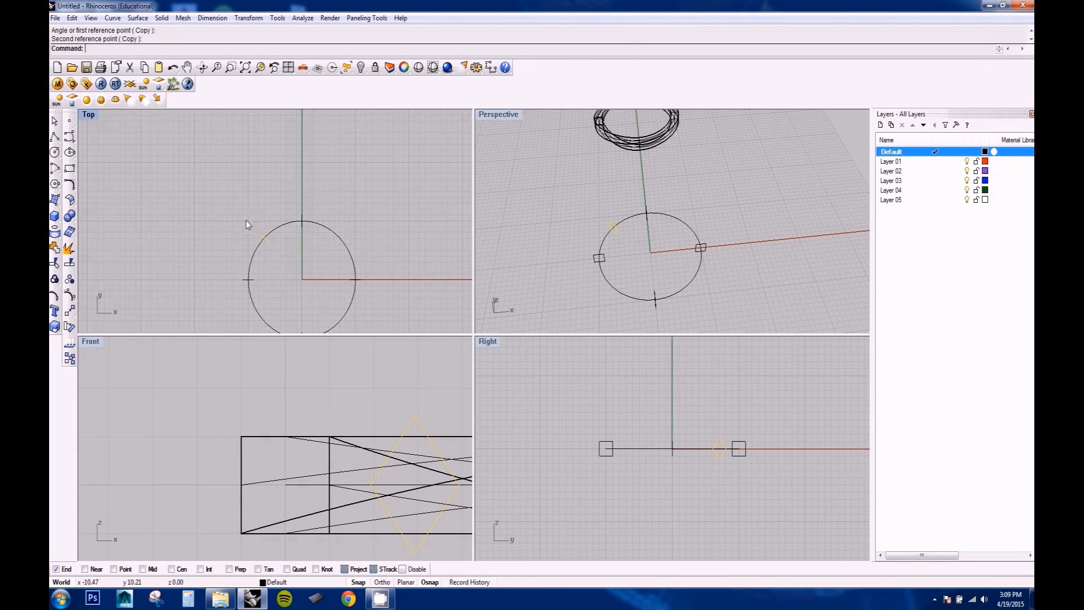
# Step: Polar-array the diamond around the circle's centre in the Top view with 4 items filling 360°
pyautogui.write('Arra')
pyautogui.press('Down')
pyautogui.press('Down')
pyautogui.press('Down')
pyautogui.press('Down')
pyautogui.press('Down')
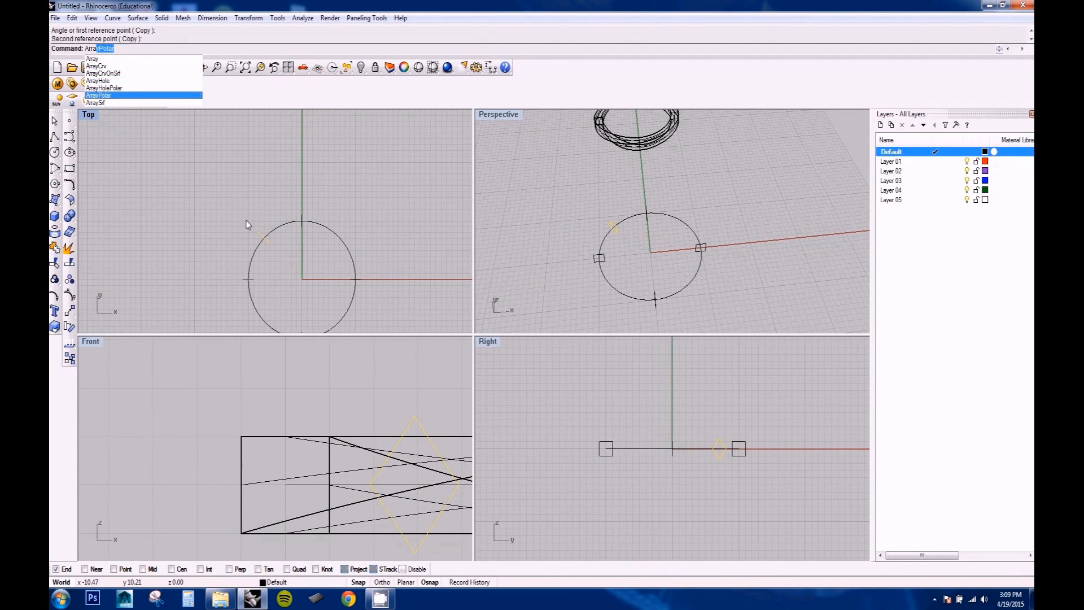
pyautogui.press('Return')
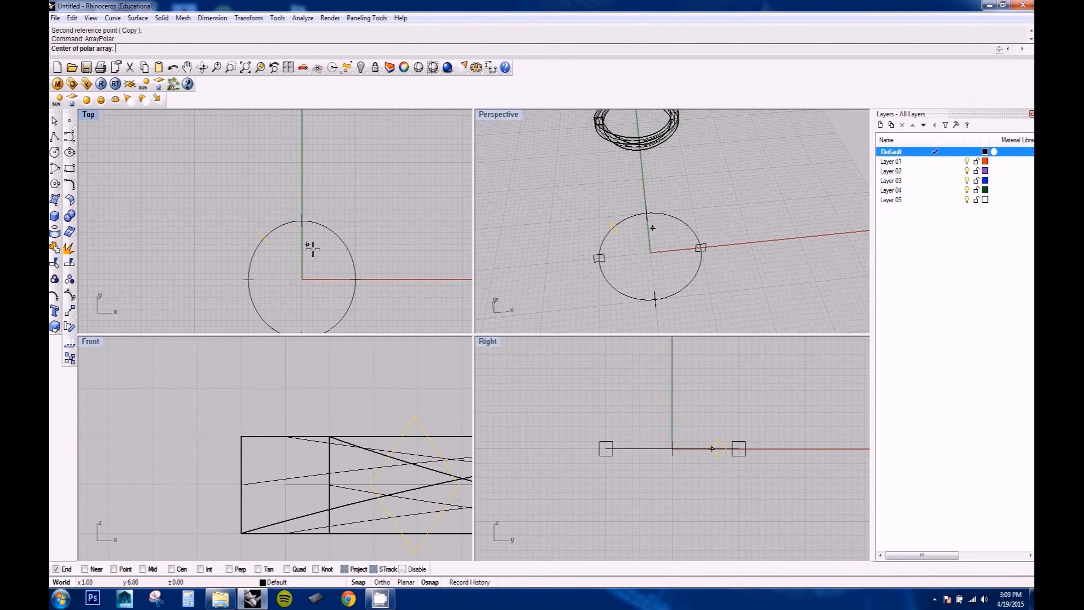
pyautogui.click(303, 280)
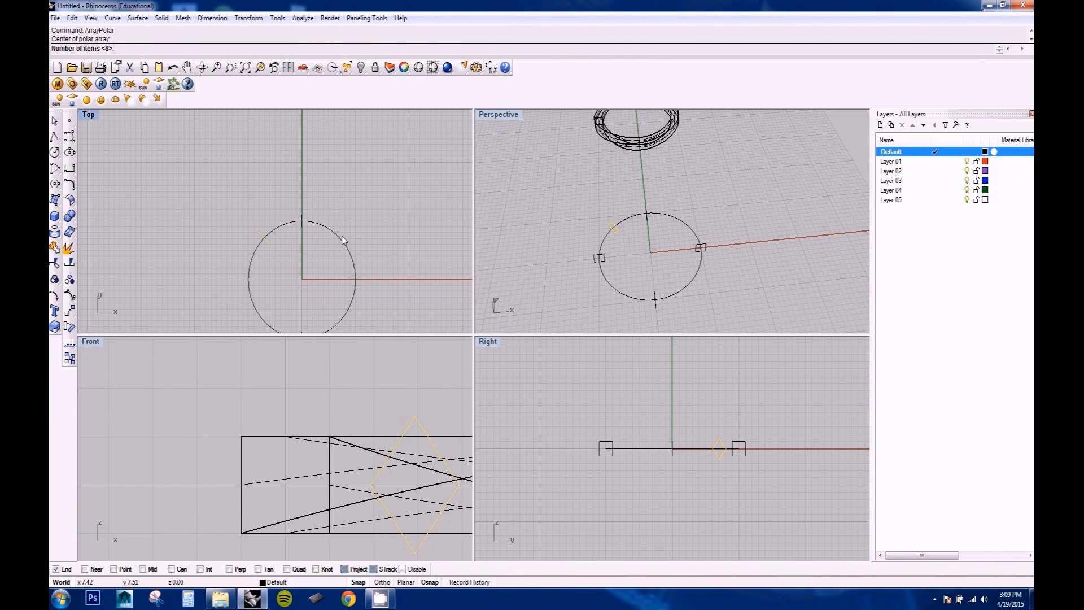
pyautogui.write('4')
pyautogui.press('Return')
pyautogui.press('Return')
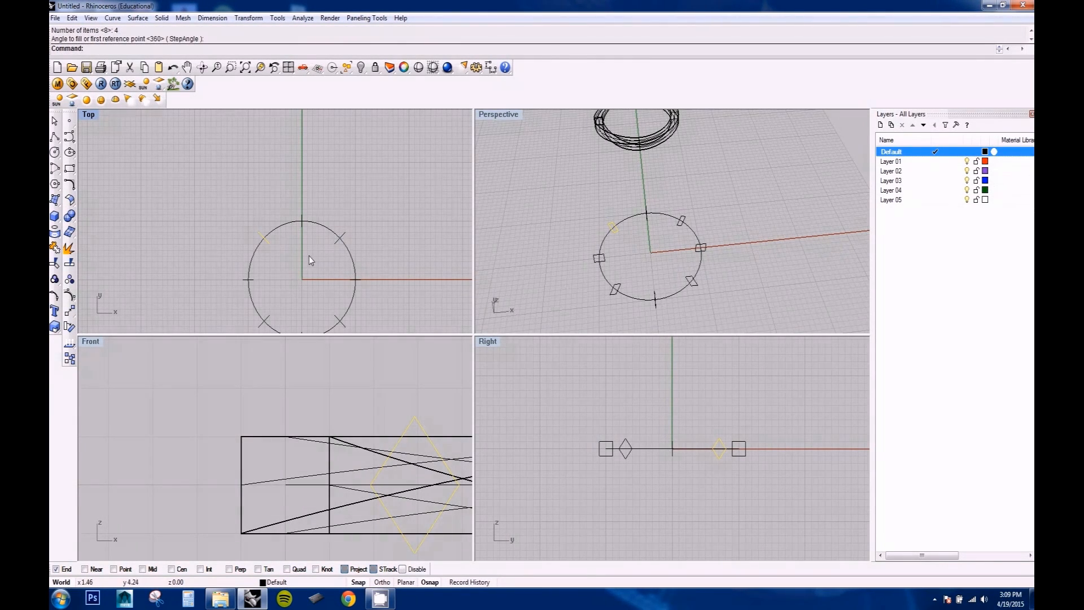
# Step: Start a Loft and pick the alternating square and diamond profiles in order around the circle in the Perspective view
pyautogui.moveTo(310, 255); pyautogui.dragTo(324, 235, button='right')
pyautogui.moveTo(590, 249); pyautogui.dragTo(700, 178, button='right')
pyautogui.scroll(7, 653, 263)
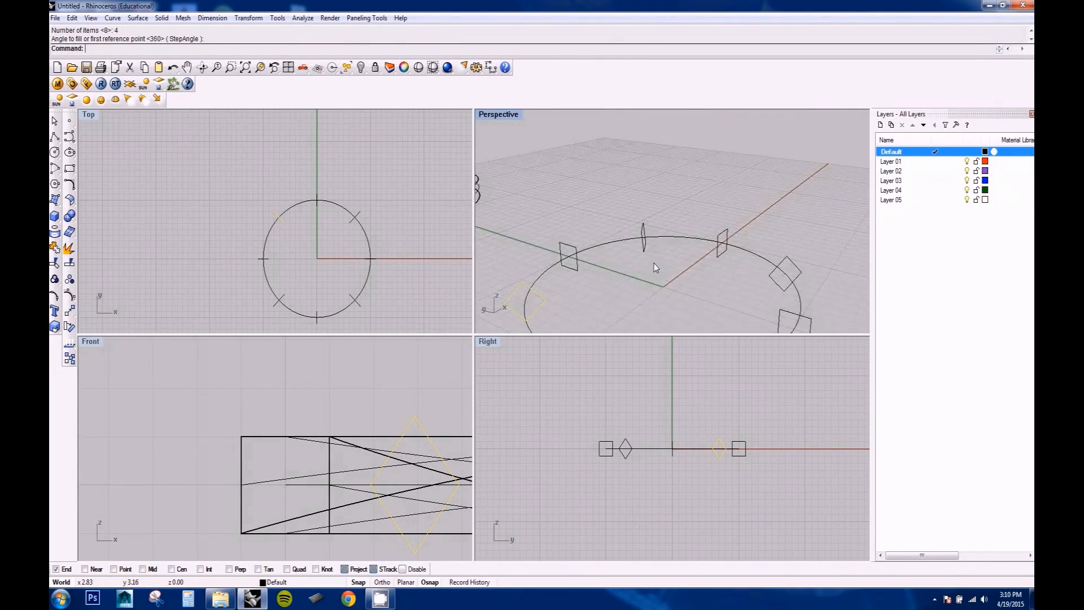
pyautogui.moveTo(653, 263); pyautogui.dragTo(558, 157, button='right')
pyautogui.doubleClick(511, 116)
pyautogui.scroll(-5, 508, 285)
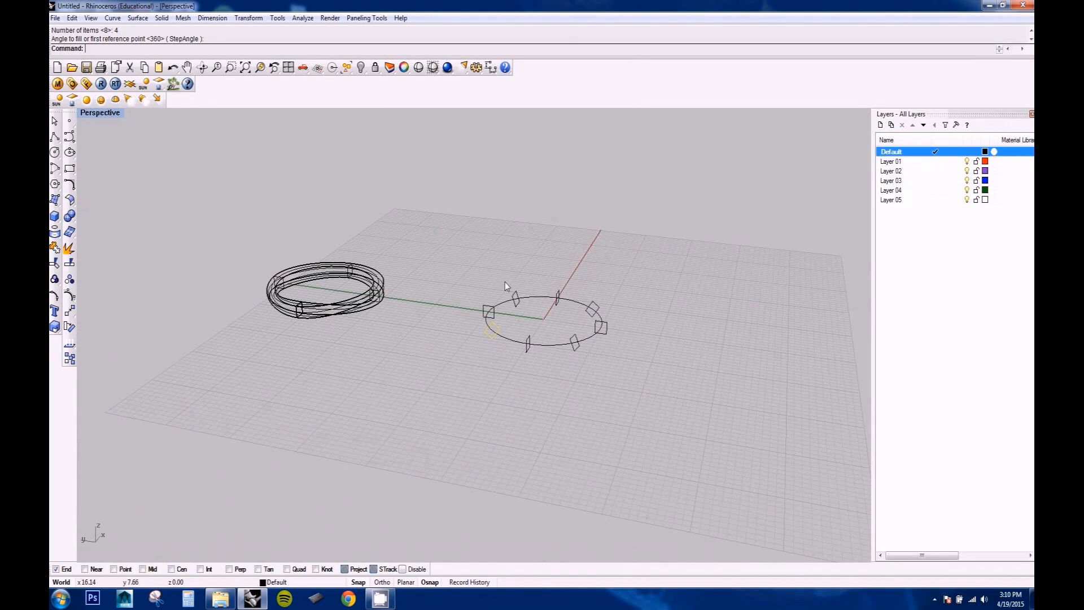
pyautogui.moveTo(450, 244); pyautogui.dragTo(632, 431)
pyautogui.click(260, 67)
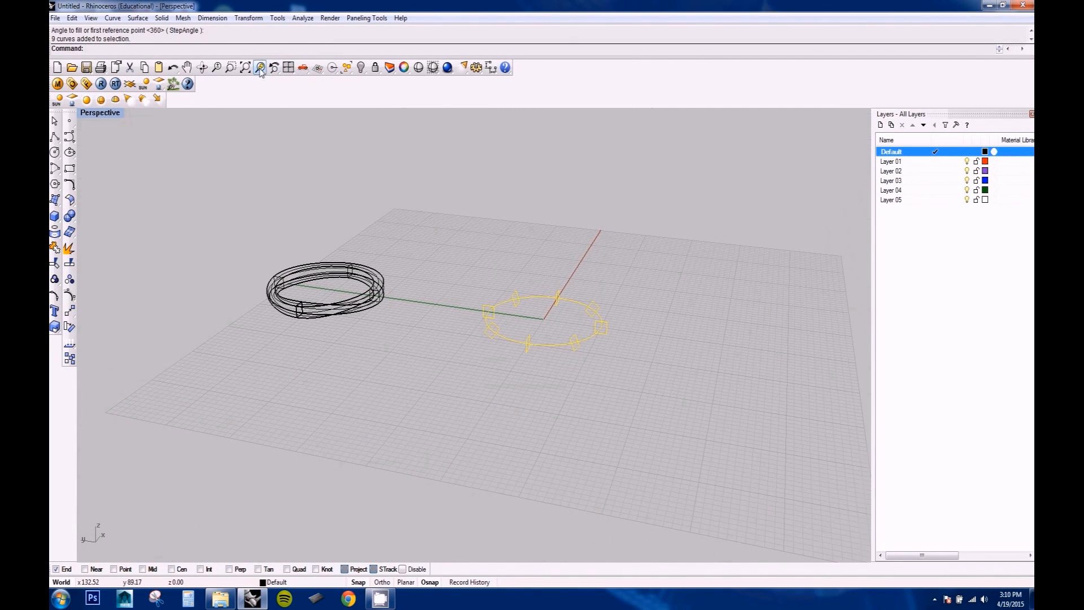
pyautogui.write('loft')
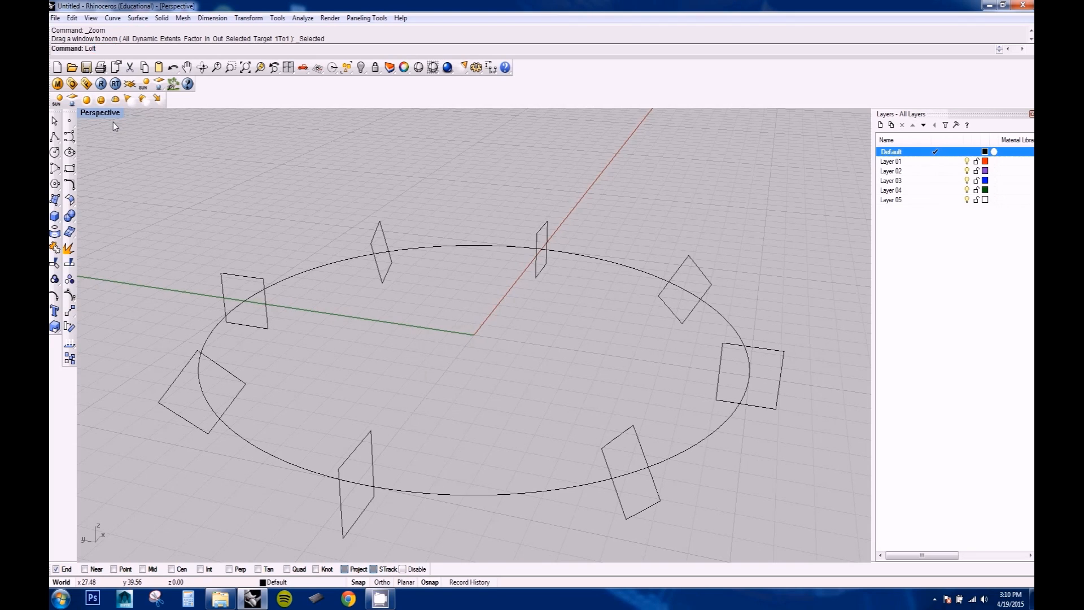
pyautogui.press('Return')
pyautogui.click(342, 525)
pyautogui.click(168, 393)
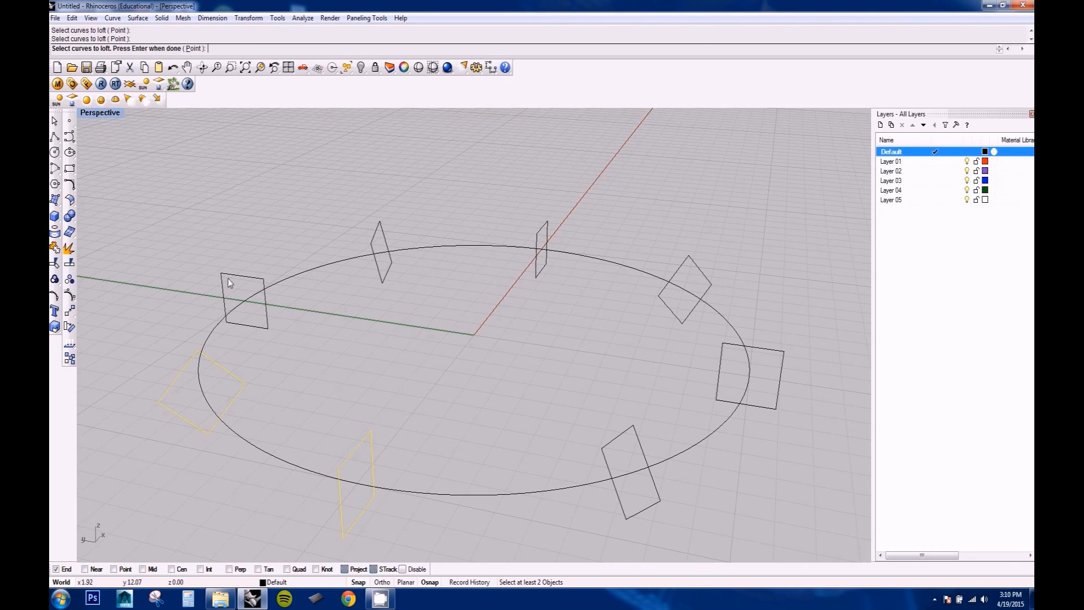
pyautogui.click(248, 277)
pyautogui.click(377, 238)
pyautogui.click(547, 230)
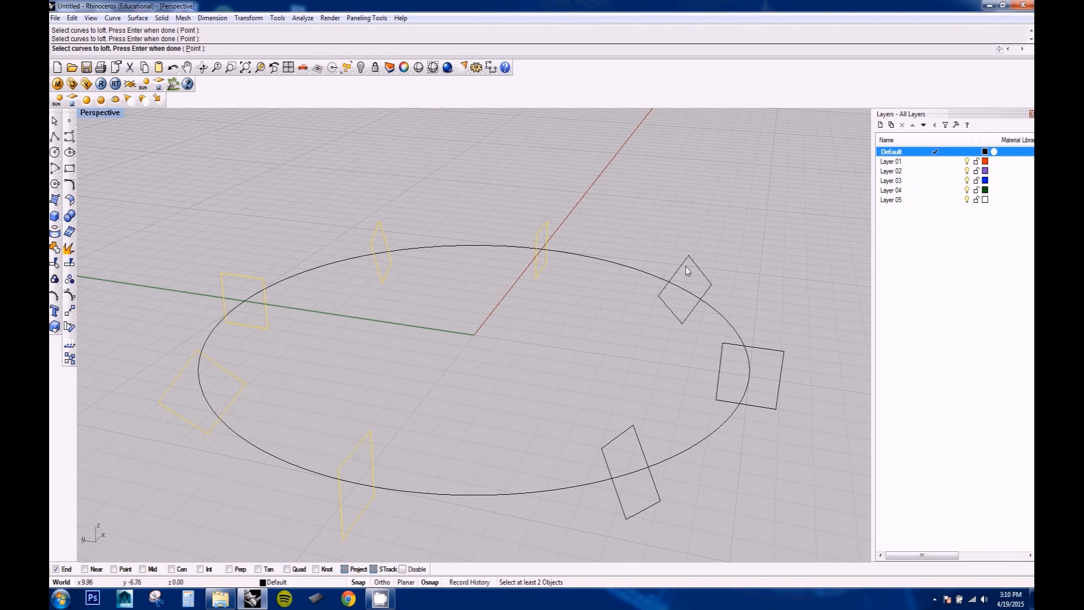
pyautogui.click(781, 354)
pyautogui.click(637, 446)
pyautogui.press('Return')
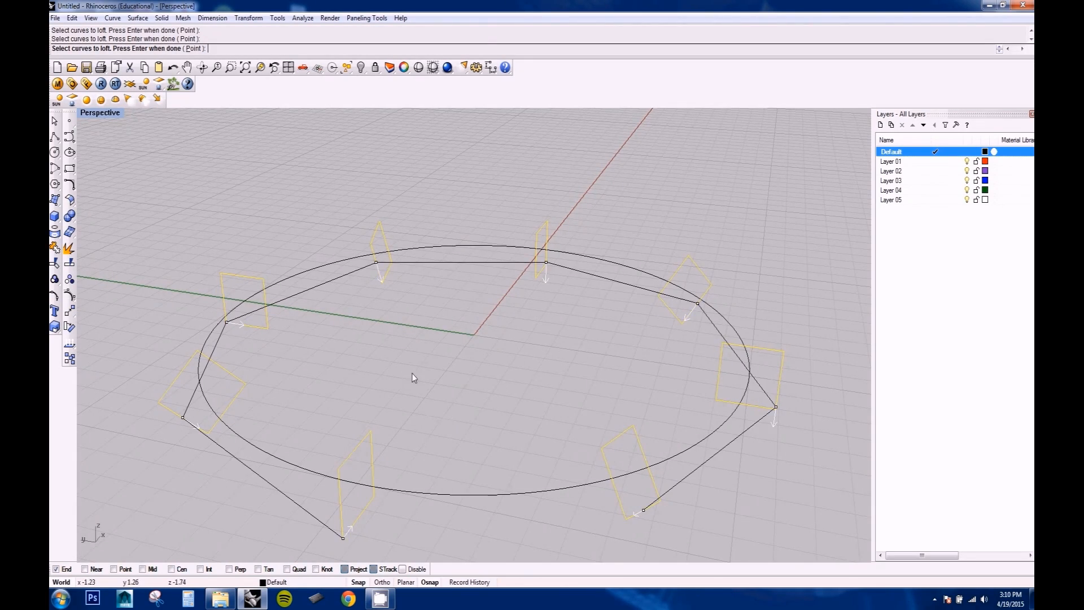
# Step: Reposition the loft seam points to chosen corners of the squares and diamonds around the circle, and accept the seams
pyautogui.moveTo(217, 479); pyautogui.dragTo(183, 468, button='right')
pyautogui.click(186, 363)
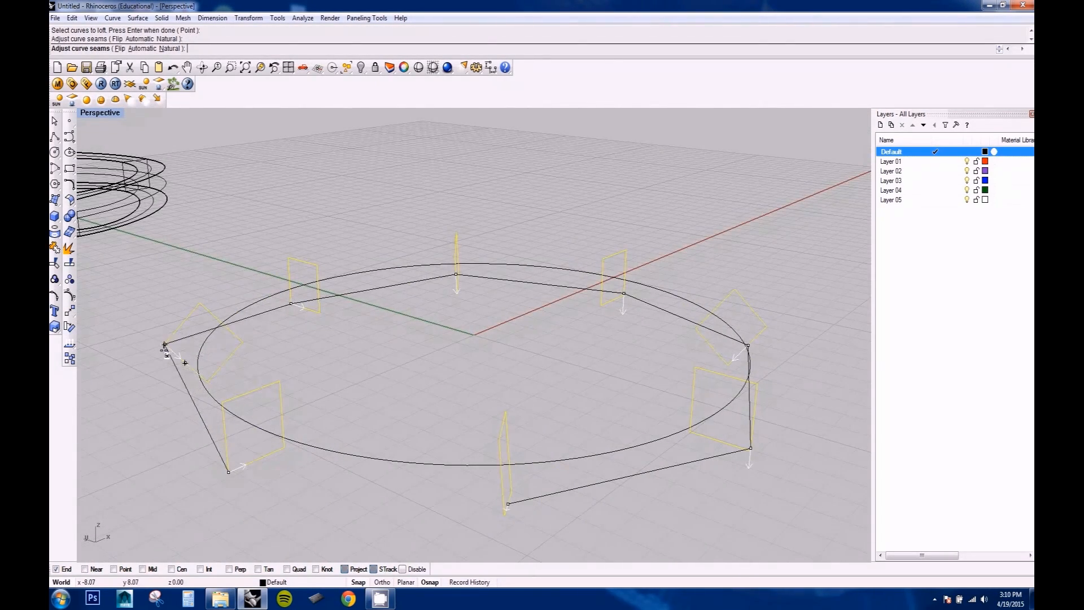
pyautogui.click(164, 347)
pyautogui.moveTo(287, 359); pyautogui.dragTo(385, 369, button='right')
pyautogui.moveTo(173, 399); pyautogui.dragTo(163, 343)
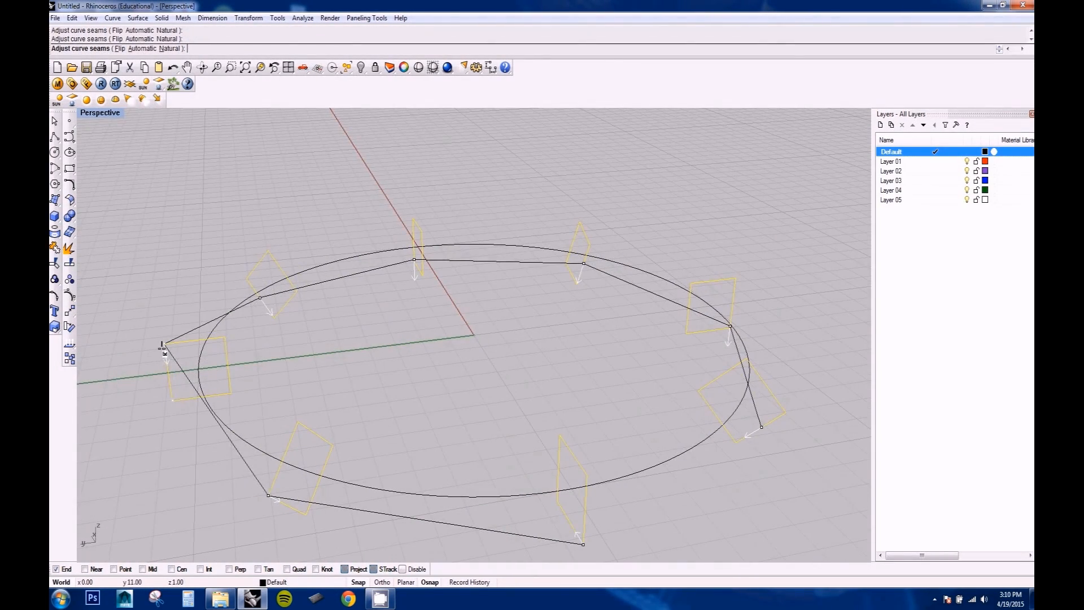
pyautogui.moveTo(231, 353); pyautogui.dragTo(347, 361, button='right')
pyautogui.moveTo(181, 375); pyautogui.dragTo(193, 310)
pyautogui.moveTo(172, 339); pyautogui.dragTo(171, 378, button='right')
pyautogui.moveTo(170, 378); pyautogui.dragTo(220, 325)
pyautogui.moveTo(140, 327); pyautogui.dragTo(226, 344, button='right')
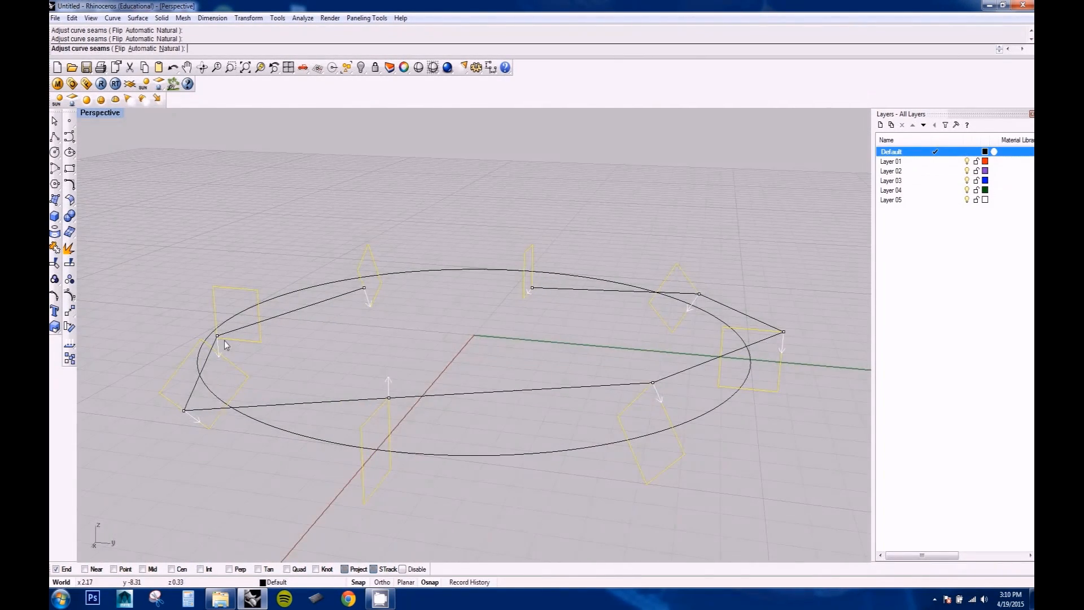
pyautogui.moveTo(184, 411); pyautogui.dragTo(245, 372)
pyautogui.moveTo(192, 359); pyautogui.dragTo(251, 370, button='right')
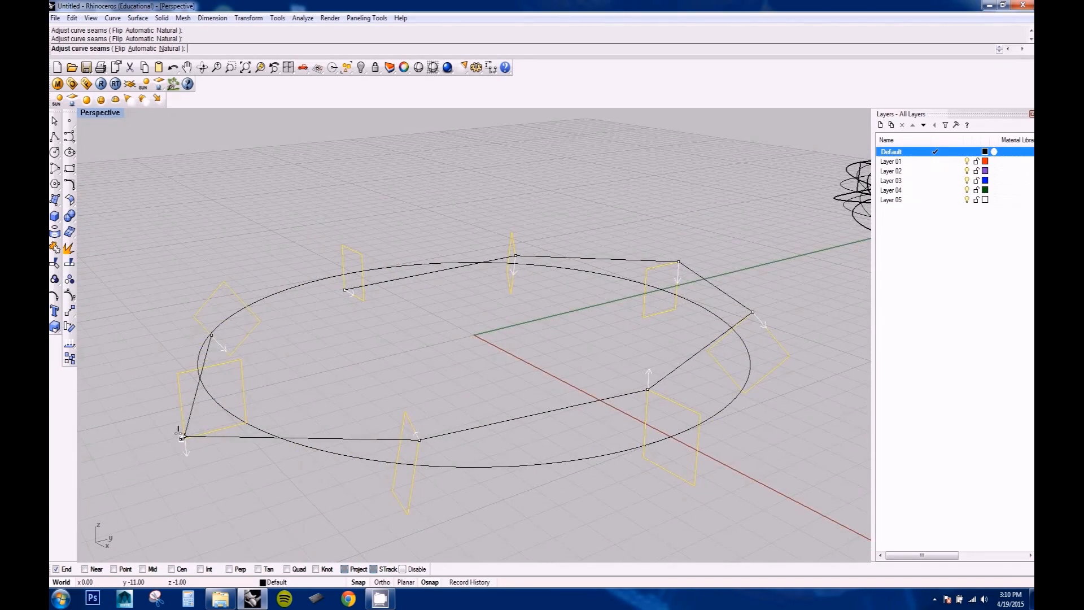
pyautogui.moveTo(184, 435); pyautogui.dragTo(239, 424)
pyautogui.moveTo(171, 411); pyautogui.dragTo(212, 416, button='right')
pyautogui.moveTo(183, 416); pyautogui.dragTo(201, 434)
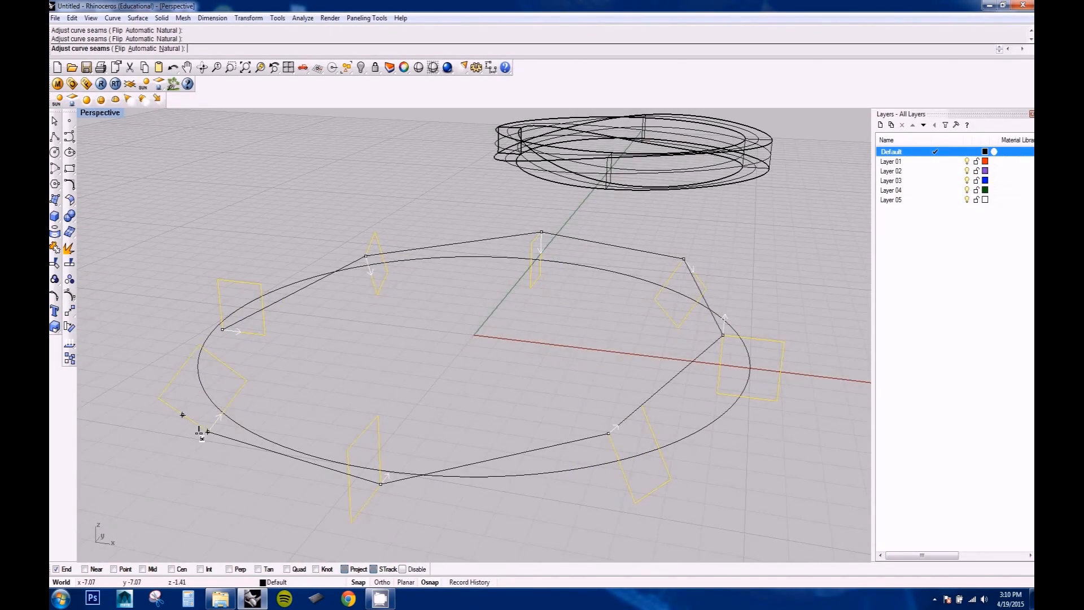
pyautogui.moveTo(153, 430); pyautogui.dragTo(263, 419, button='right')
pyautogui.press('Return')
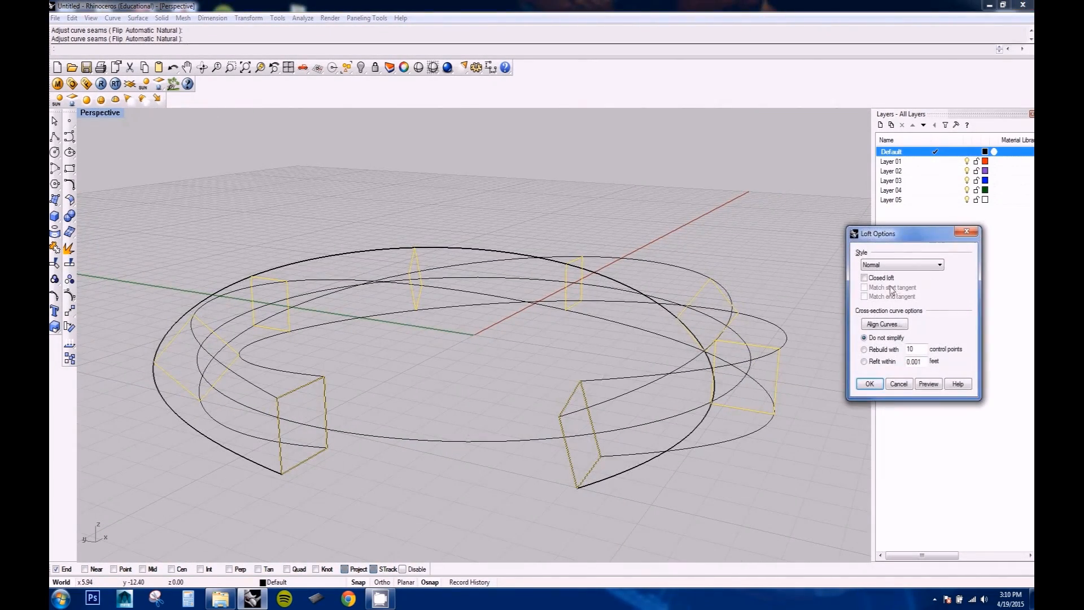
# Step: Preview and create the closed loft with the Normal style, and set the Perspective view to shaded display
pyautogui.click(936, 386)
pyautogui.moveTo(530, 308); pyautogui.dragTo(442, 361, button='right')
pyautogui.click(877, 384)
pyautogui.rightClick(101, 115)
pyautogui.click(109, 156)
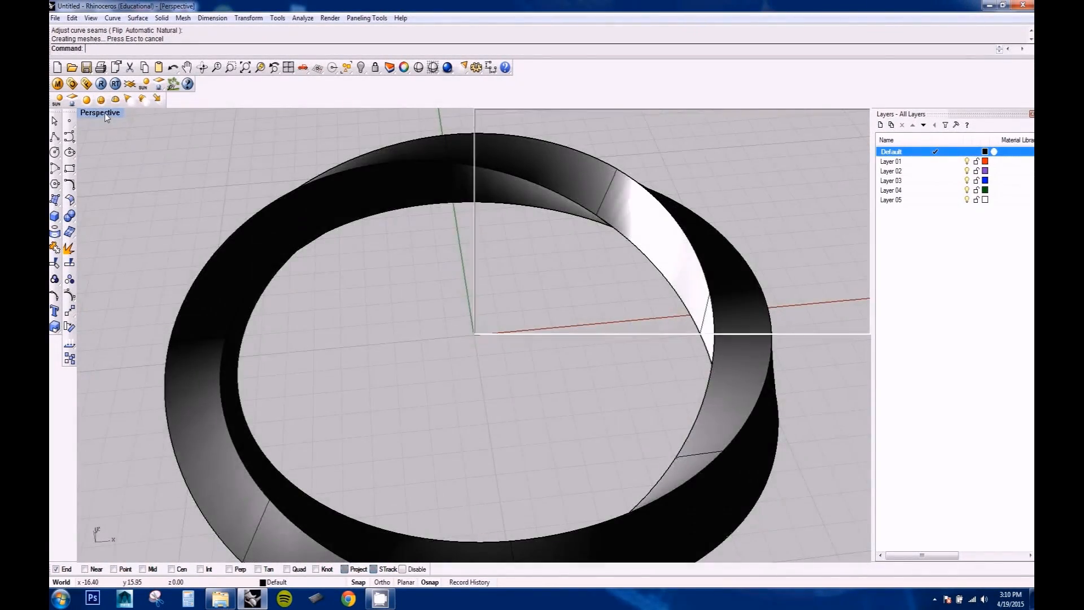
# Step: Move the first ring back over the new lofted ring around the origin in the Top view
pyautogui.doubleClick(104, 114)
pyautogui.moveTo(343, 273); pyautogui.dragTo(330, 229, button='right')
pyautogui.scroll(-10, 349, 182)
pyautogui.moveTo(683, 237); pyautogui.dragTo(655, 226, button='right')
pyautogui.click(330, 140)
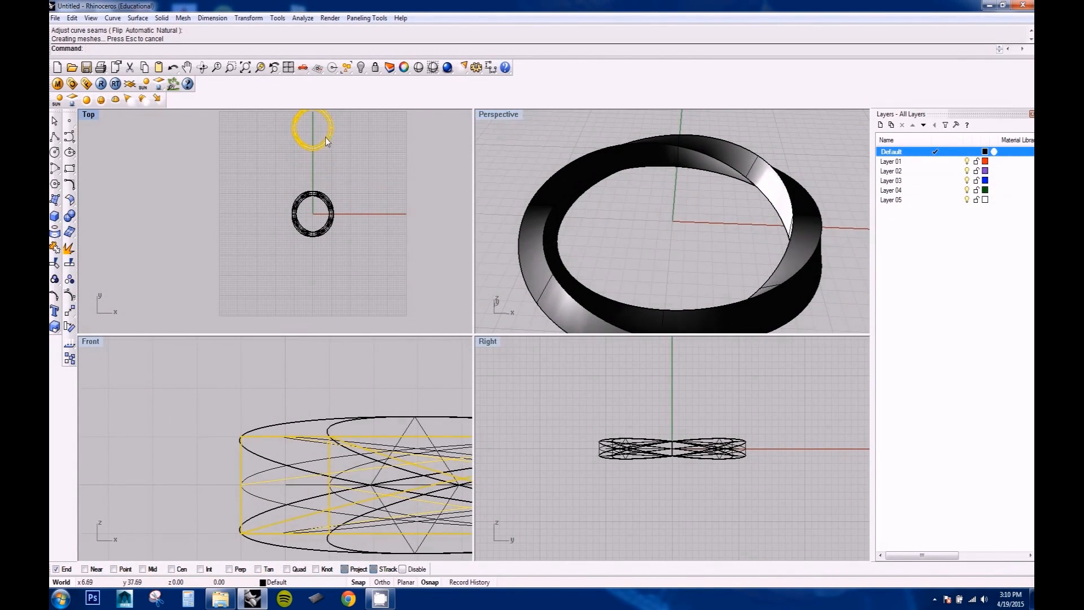
pyautogui.moveTo(330, 140); pyautogui.dragTo(324, 220)
pyautogui.scroll(8, 323, 220)
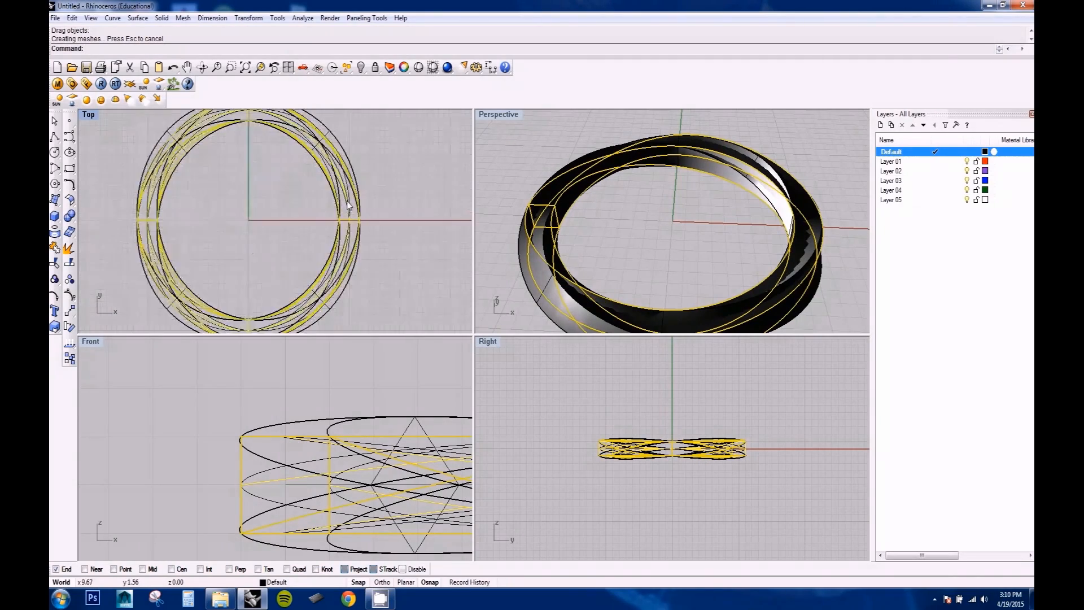
# Step: Compare the two overlapping rings in the Top view and delete the first ring lofted from squares only
pyautogui.scroll(-4, 399, 205)
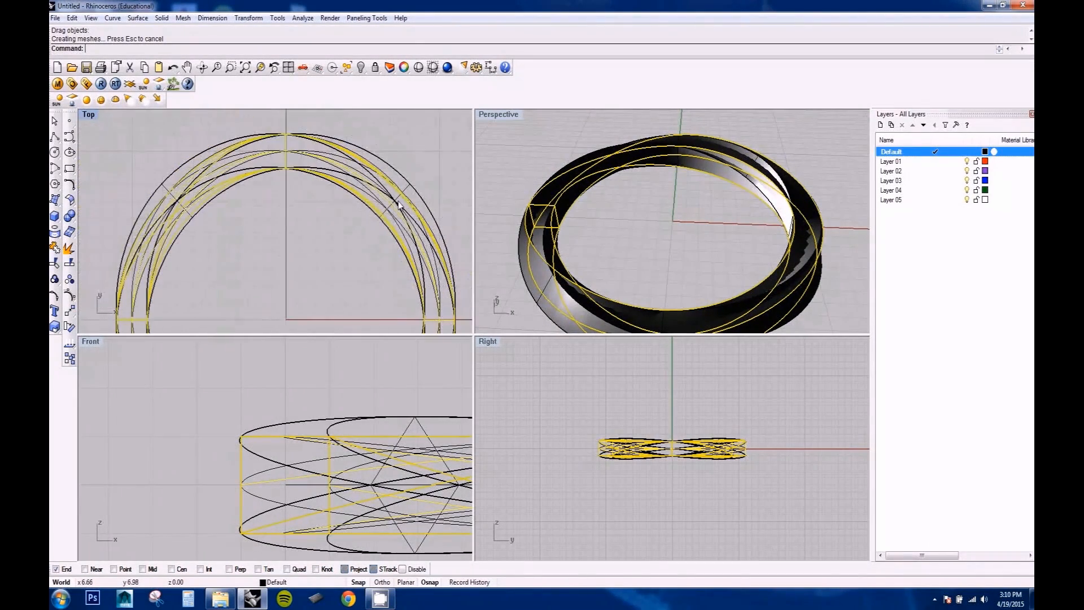
pyautogui.click(411, 191)
pyautogui.moveTo(377, 199); pyautogui.dragTo(341, 203, button='right')
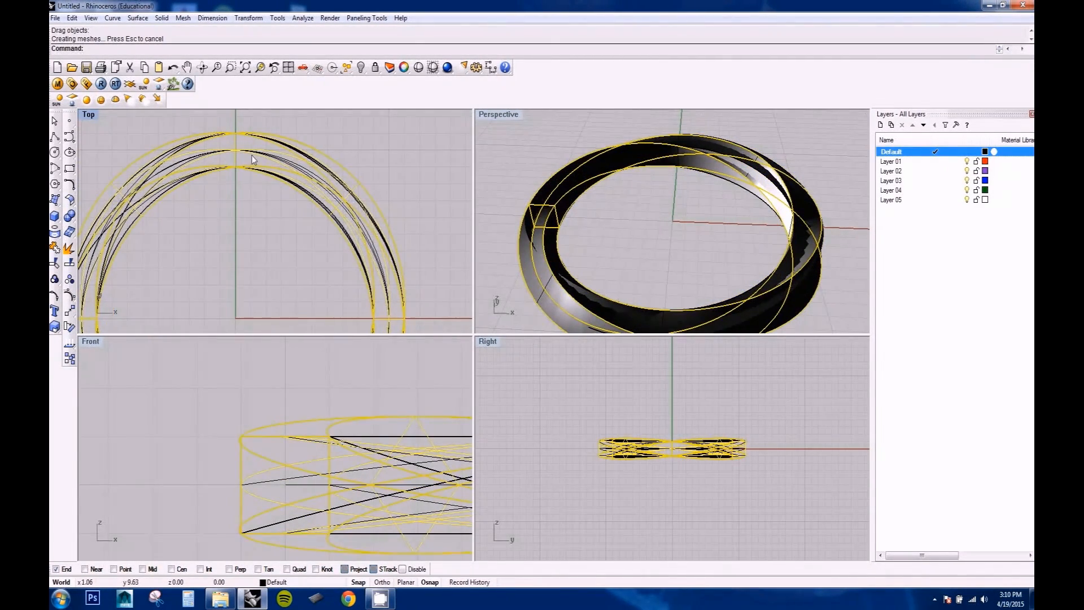
pyautogui.moveTo(115, 221); pyautogui.dragTo(223, 196, button='right')
pyautogui.moveTo(414, 219); pyautogui.dragTo(330, 223, button='right')
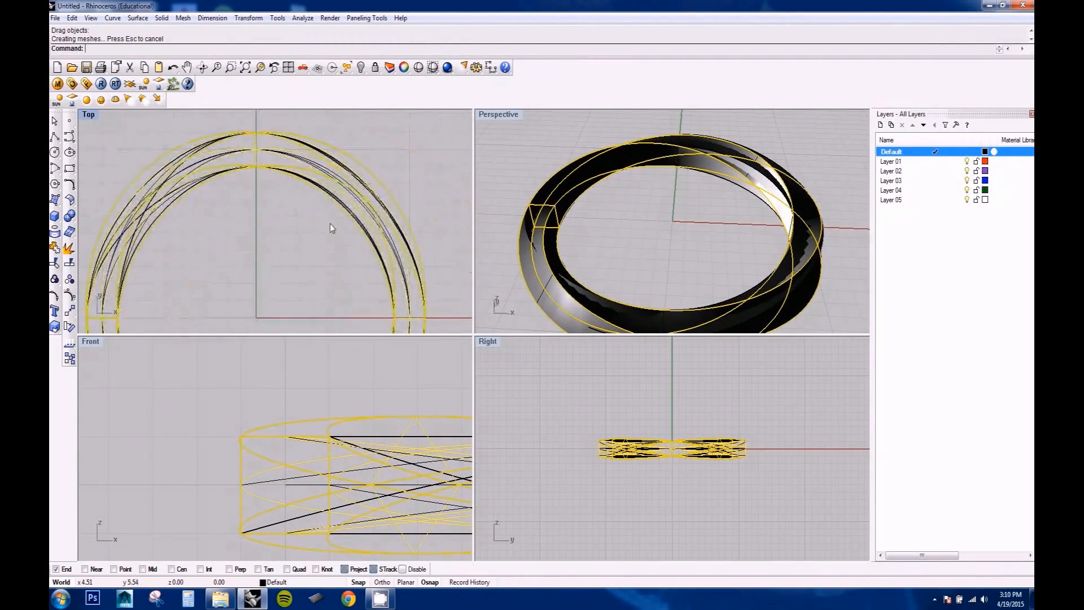
pyautogui.scroll(2, 339, 215)
pyautogui.scroll(-3, 346, 219)
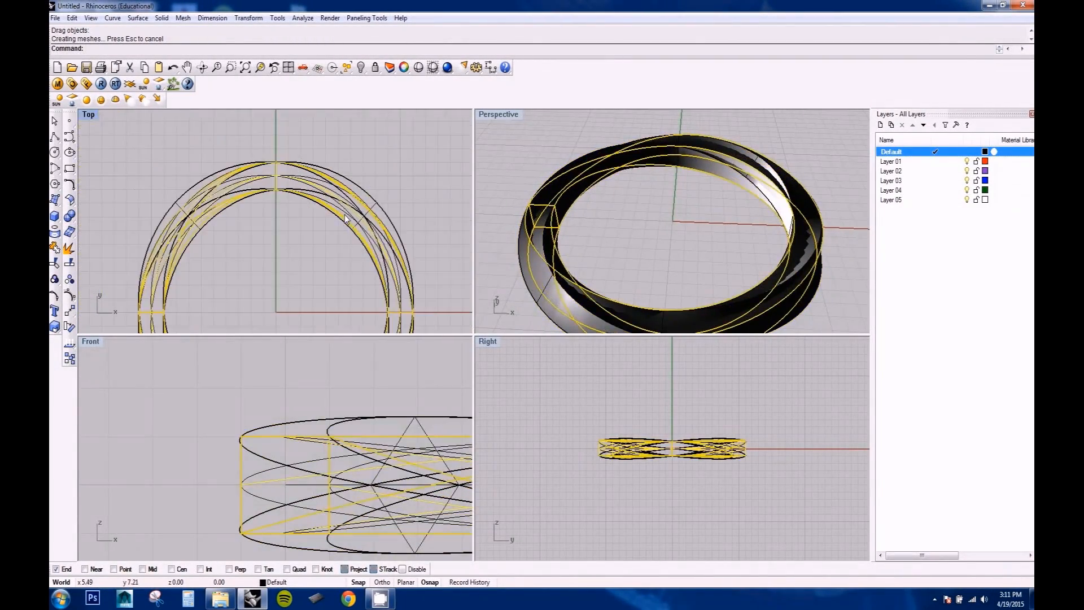
pyautogui.press('Delete')
# Step: Move the new lofted ring away from the circle and profiles in the positive Y direction
pyautogui.moveTo(329, 209); pyautogui.dragTo(364, 187, button='right')
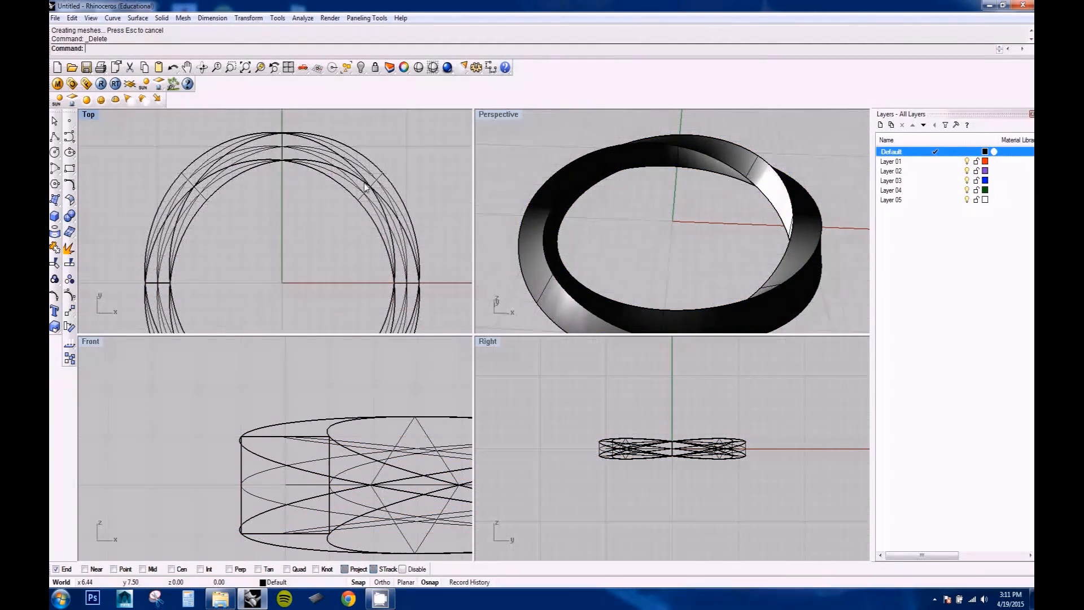
pyautogui.click(628, 185)
pyautogui.doubleClick(507, 116)
pyautogui.moveTo(550, 261); pyautogui.dragTo(526, 364, button='right')
pyautogui.scroll(-8, 542, 248)
pyautogui.click(489, 332)
pyautogui.scroll(-8, 528, 350)
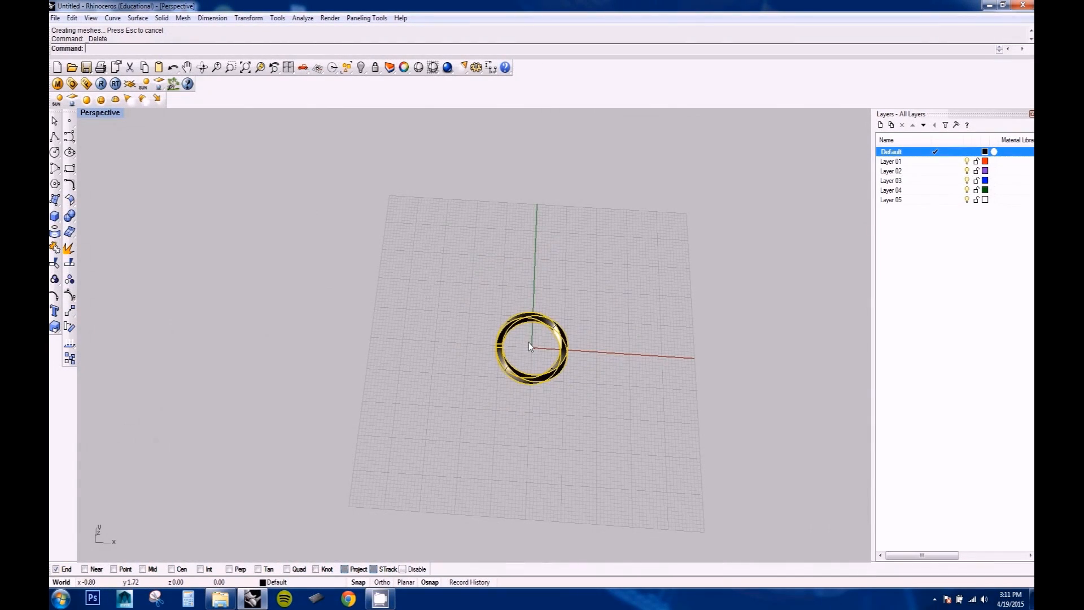
pyautogui.doubleClick(112, 111)
pyautogui.scroll(-5, 256, 258)
pyautogui.scroll(-5, 216, 208)
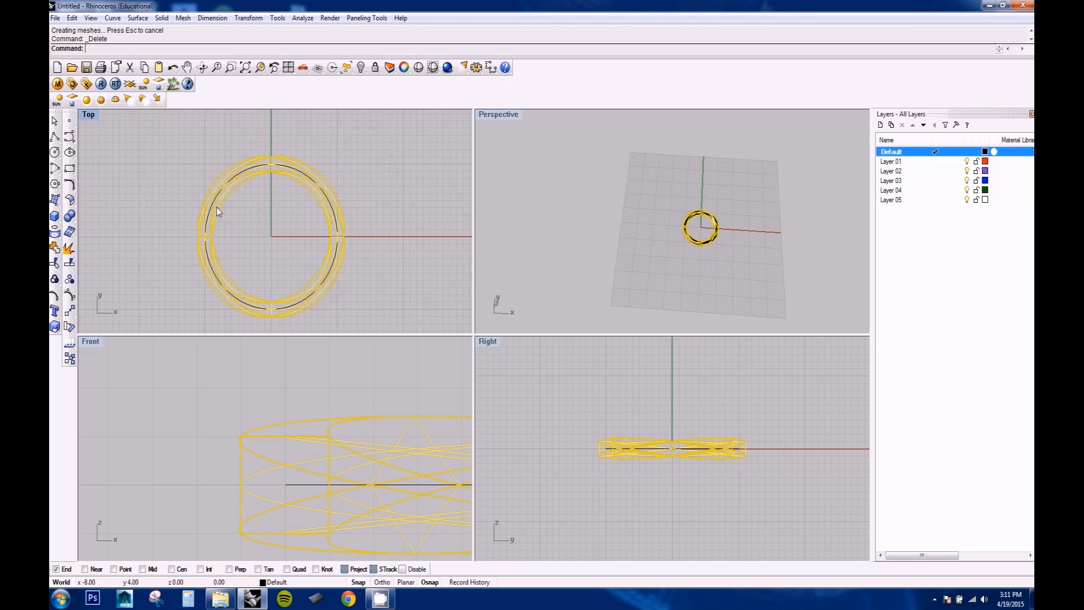
pyautogui.moveTo(247, 217); pyautogui.dragTo(249, 164)
# Step: Select the four diamonds and rotate them 22.5° counterclockwise around the circle's centre in the Top view
pyautogui.scroll(10, 254, 200)
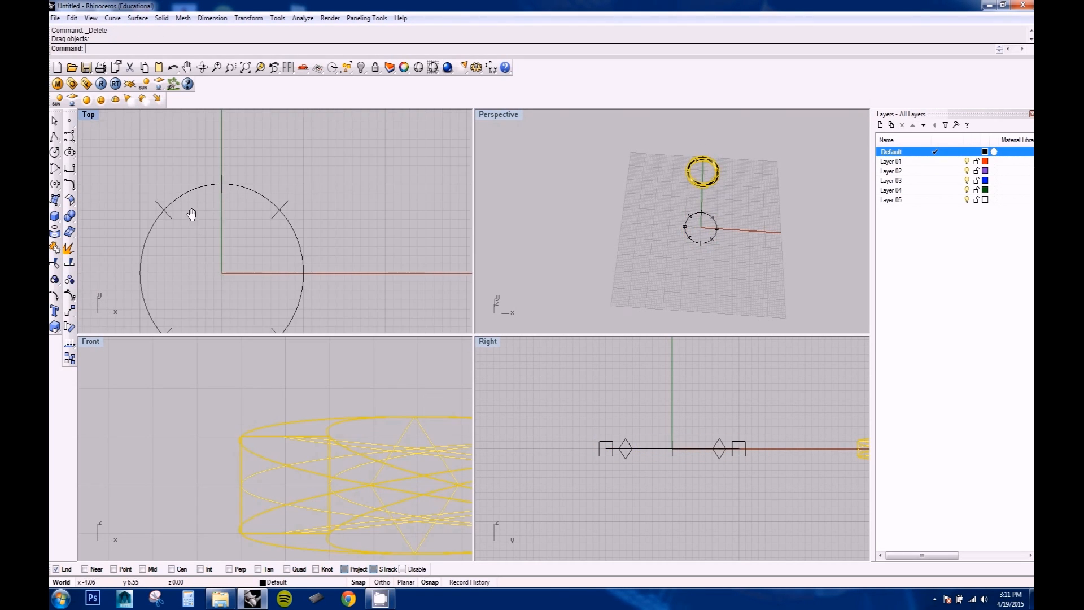
pyautogui.moveTo(192, 213); pyautogui.dragTo(251, 209, button='right')
pyautogui.moveTo(683, 225); pyautogui.dragTo(726, 210, button='right')
pyautogui.scroll(9, 676, 239)
pyautogui.moveTo(674, 238); pyautogui.dragTo(699, 189, button='right')
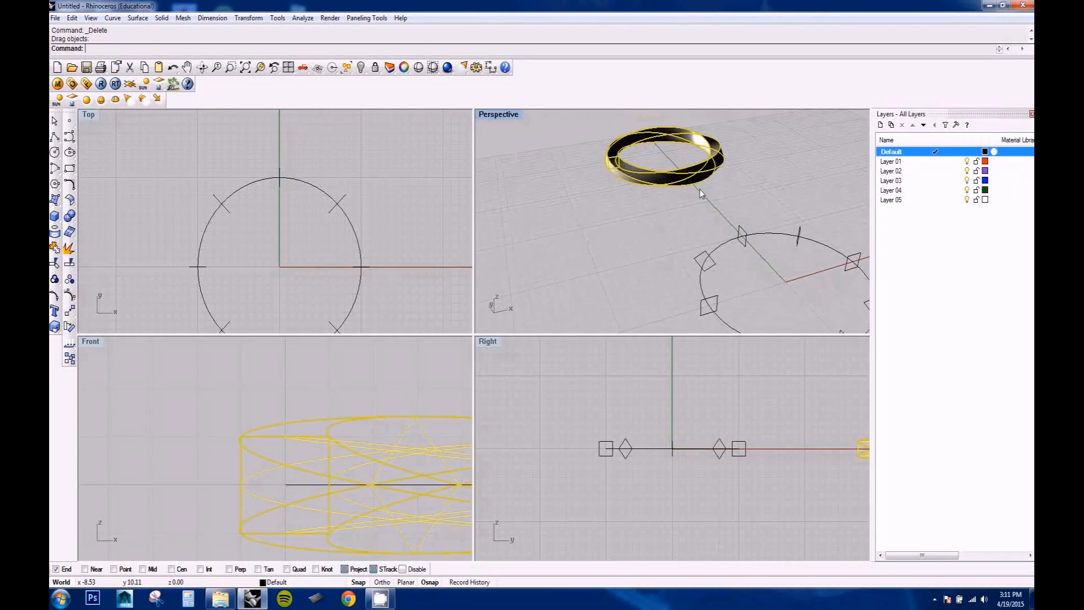
pyautogui.scroll(-4, 723, 229)
pyautogui.moveTo(722, 230); pyautogui.dragTo(685, 246, button='right')
pyautogui.scroll(5, 707, 235)
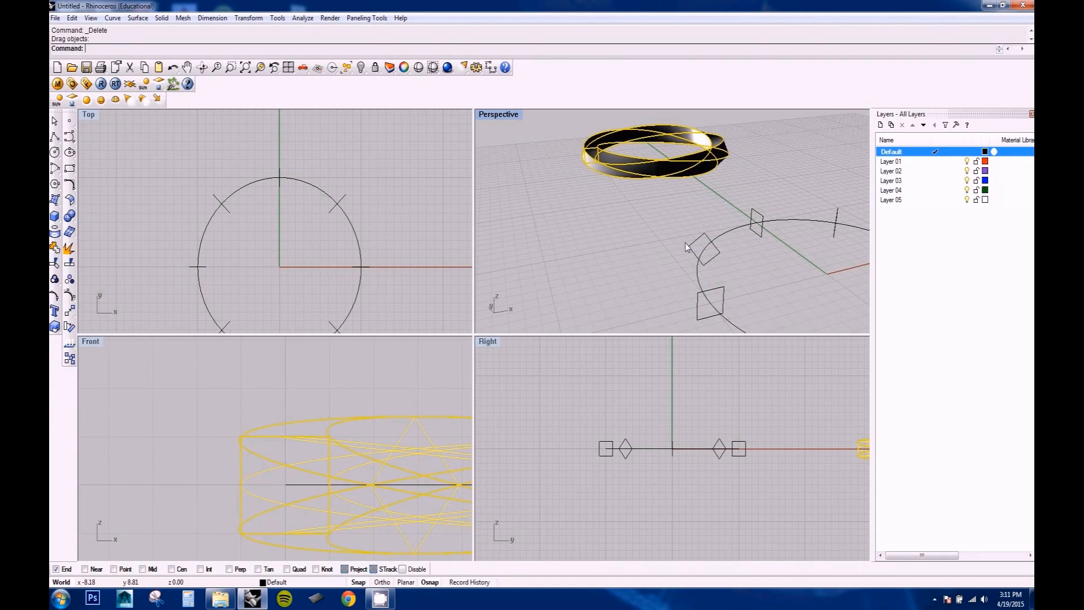
pyautogui.click(704, 232)
pyautogui.moveTo(300, 239); pyautogui.dragTo(271, 199, button='right')
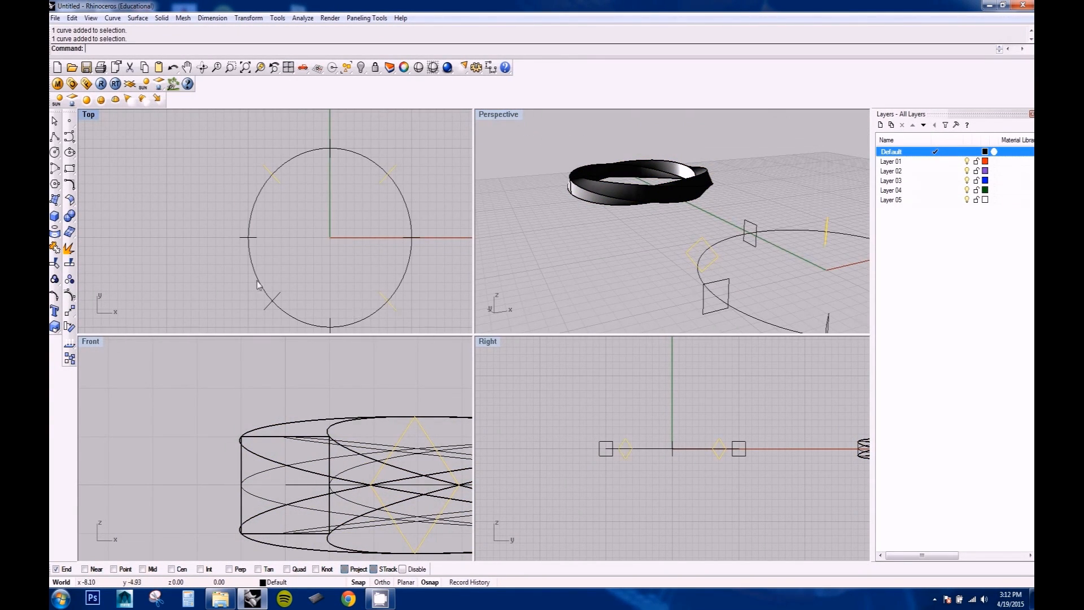
pyautogui.write('rotate')
pyautogui.press('Return')
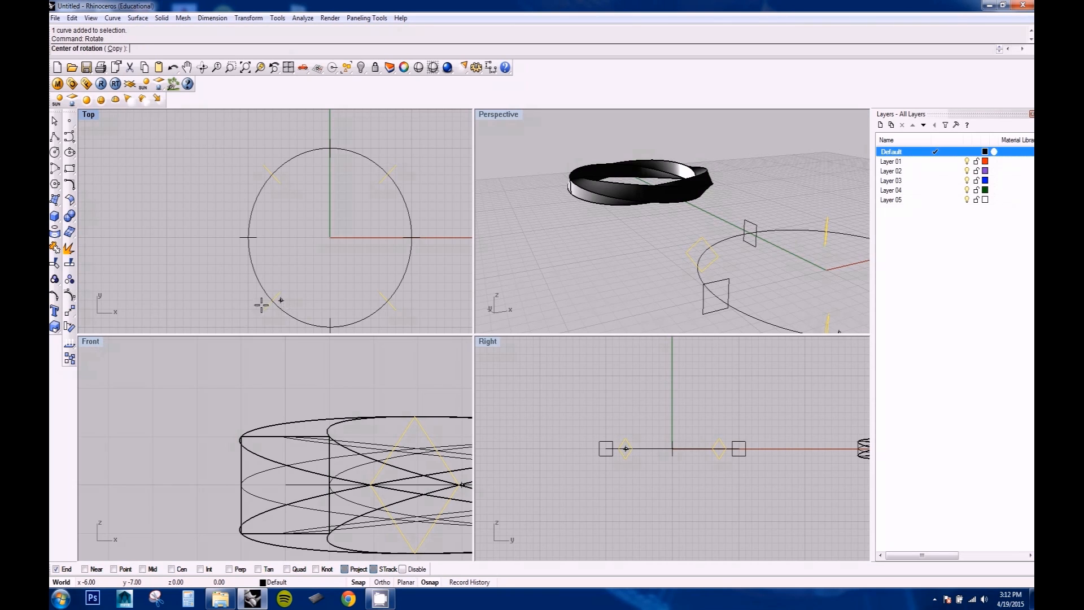
pyautogui.click(331, 237)
pyautogui.click(167, 237)
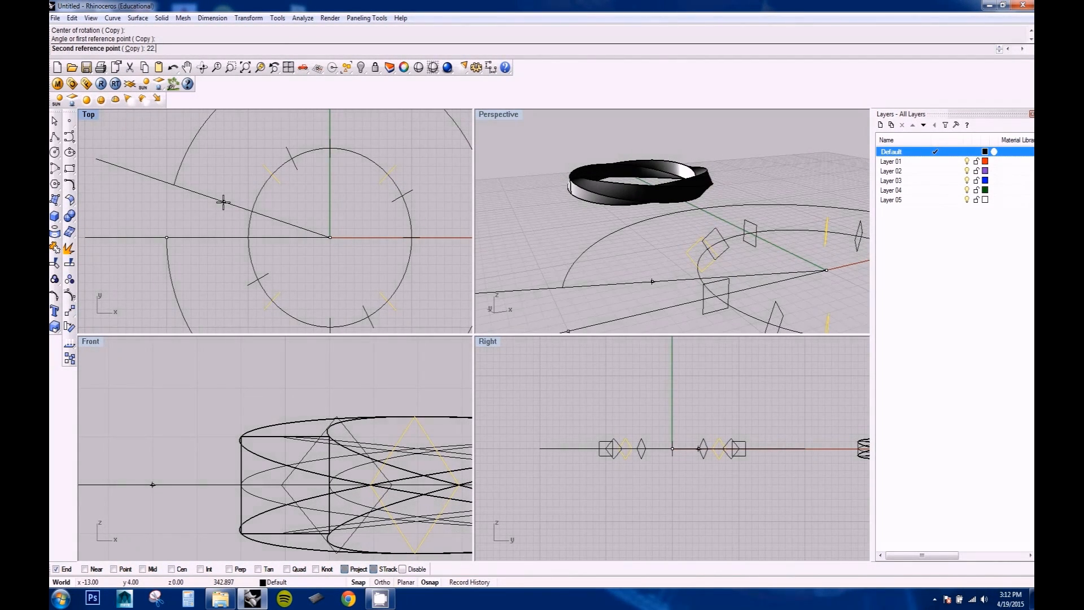
pyautogui.press('Return')
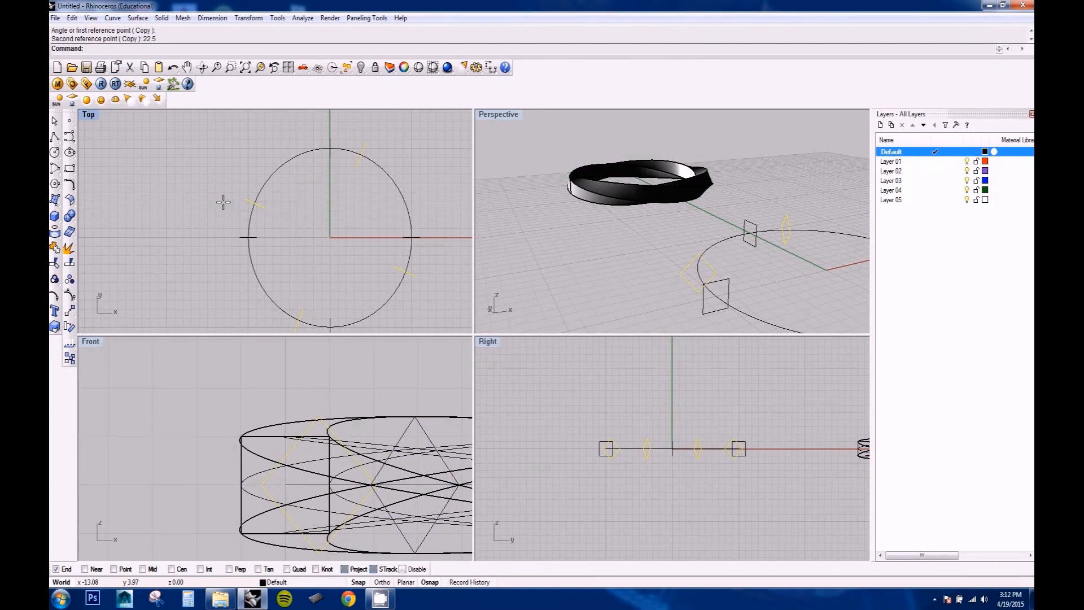
# Step: Select all the squares and diamonds without the circle and copy them in place from the origin in the Top view
pyautogui.moveTo(286, 216); pyautogui.dragTo(312, 223, button='right')
pyautogui.scroll(-4, 268, 164)
pyautogui.moveTo(242, 144); pyautogui.dragTo(390, 274)
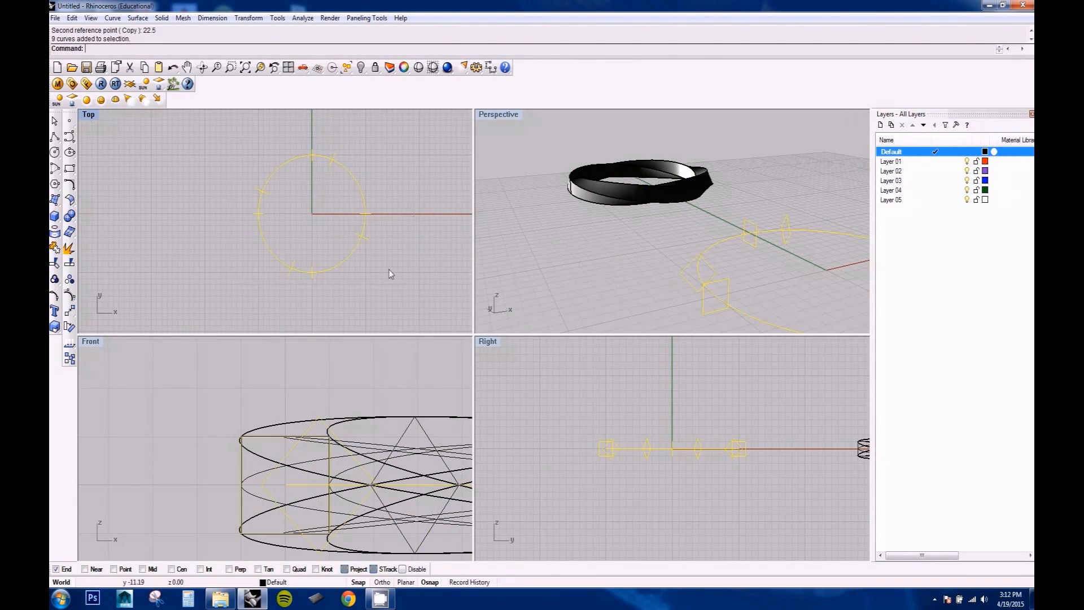
pyautogui.keyDown('ctrl'); pyautogui.click(357, 184); pyautogui.keyUp('ctrl')
pyautogui.write('Copy')
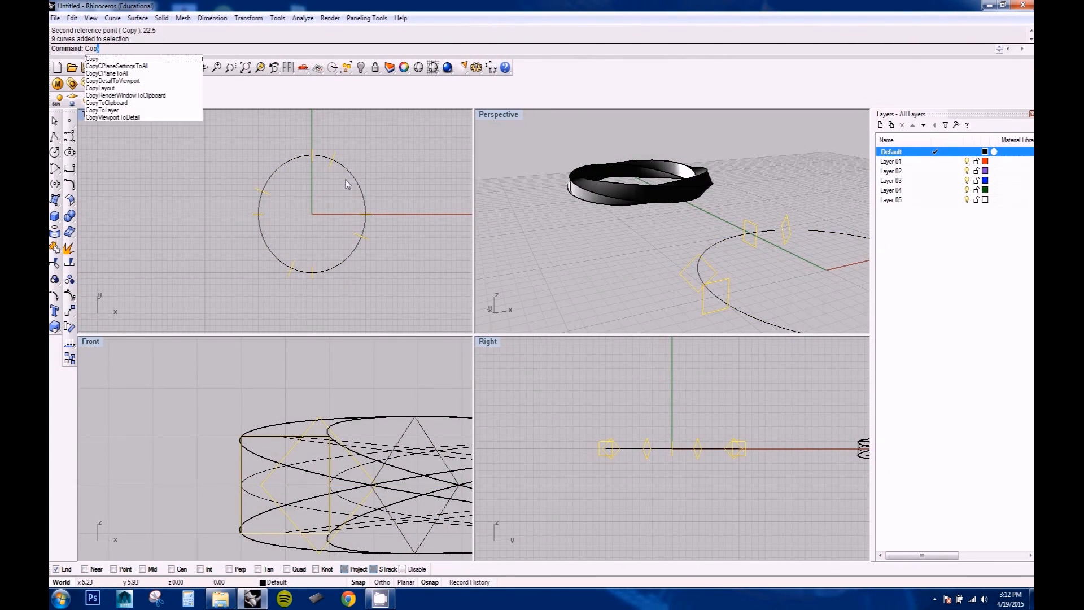
pyautogui.press('Return')
pyautogui.click(313, 214)
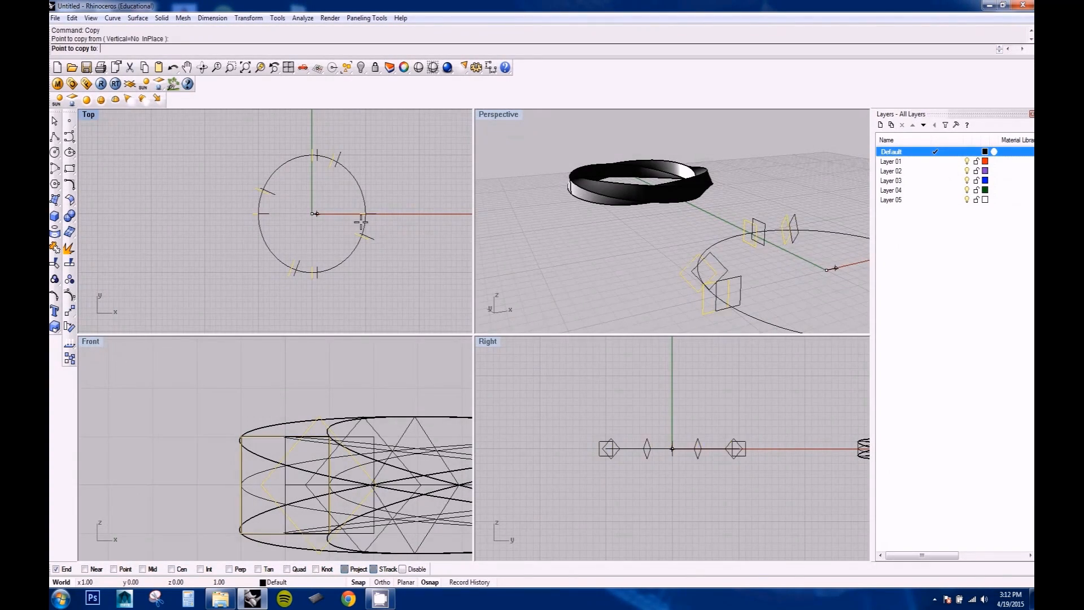
pyautogui.click(312, 214)
pyautogui.press('Return')
# Step: Rotate the copied profiles clockwise around the origin in the Top view so they fill the gaps between the original ones
pyautogui.write('Rotate')
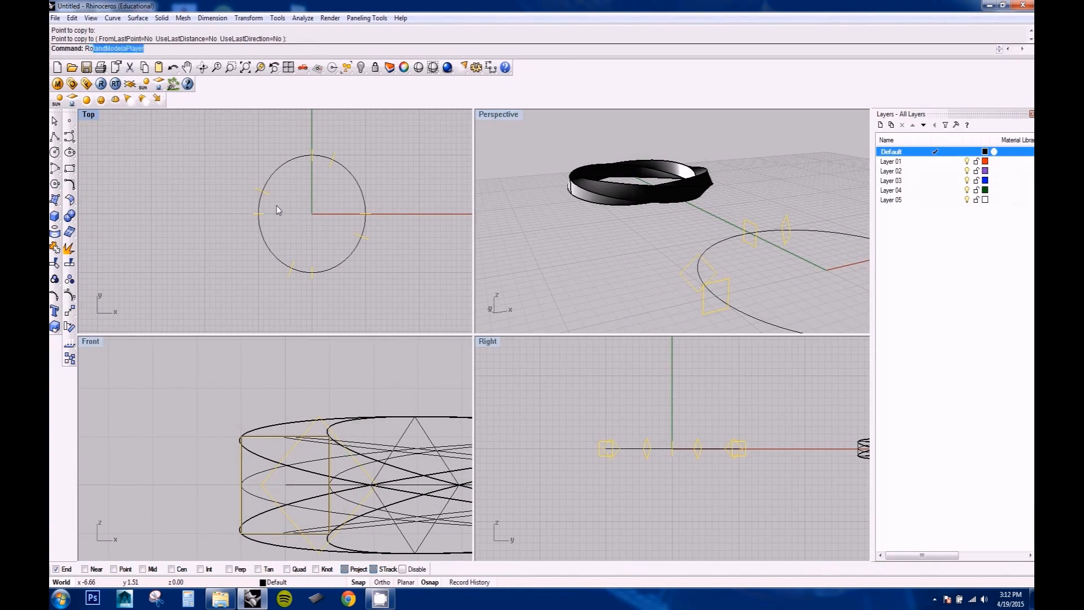
pyautogui.press('Return')
pyautogui.click(311, 214)
pyautogui.click(189, 224)
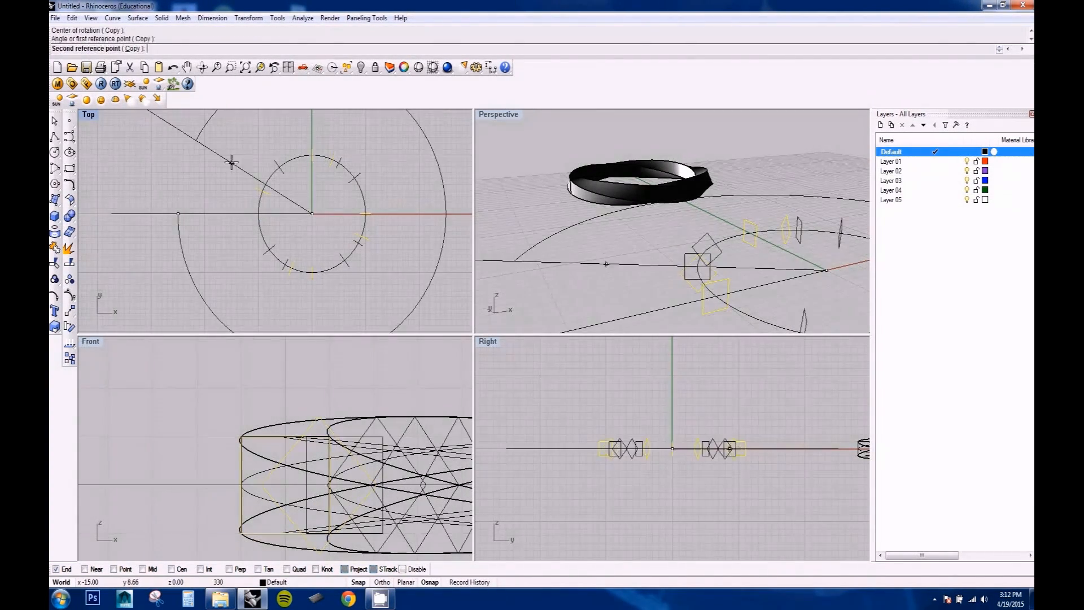
pyautogui.click(244, 133)
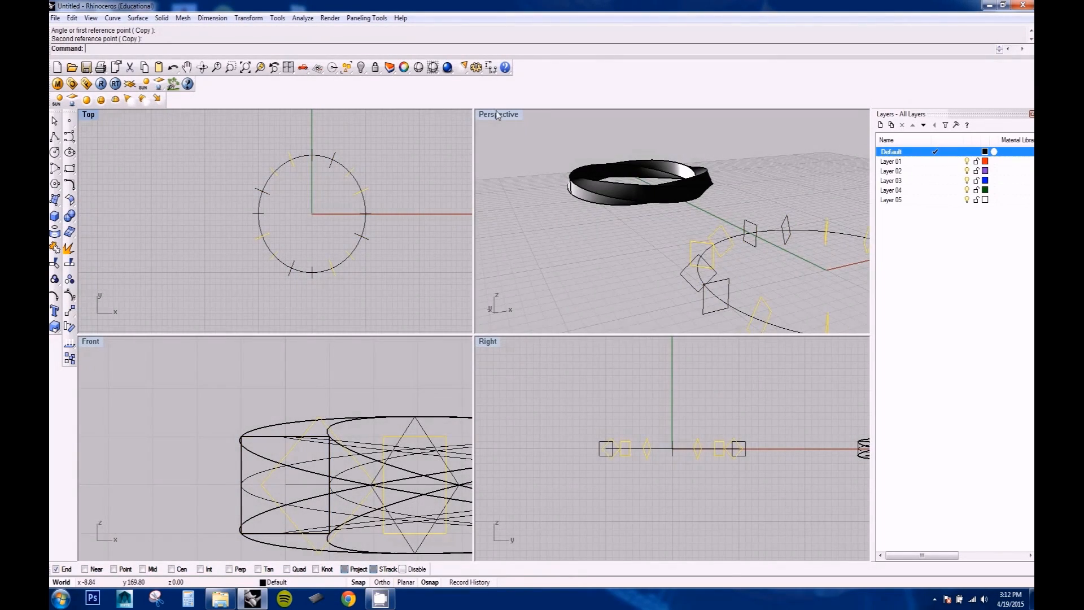
# Step: Loft through all sixteen square and diamond profiles, picking them in order around the circle in the Perspective view
pyautogui.doubleClick(497, 115)
pyautogui.moveTo(545, 187); pyautogui.dragTo(528, 321, button='right')
pyautogui.scroll(-5, 548, 312)
pyautogui.scroll(5, 524, 265)
pyautogui.click(535, 310)
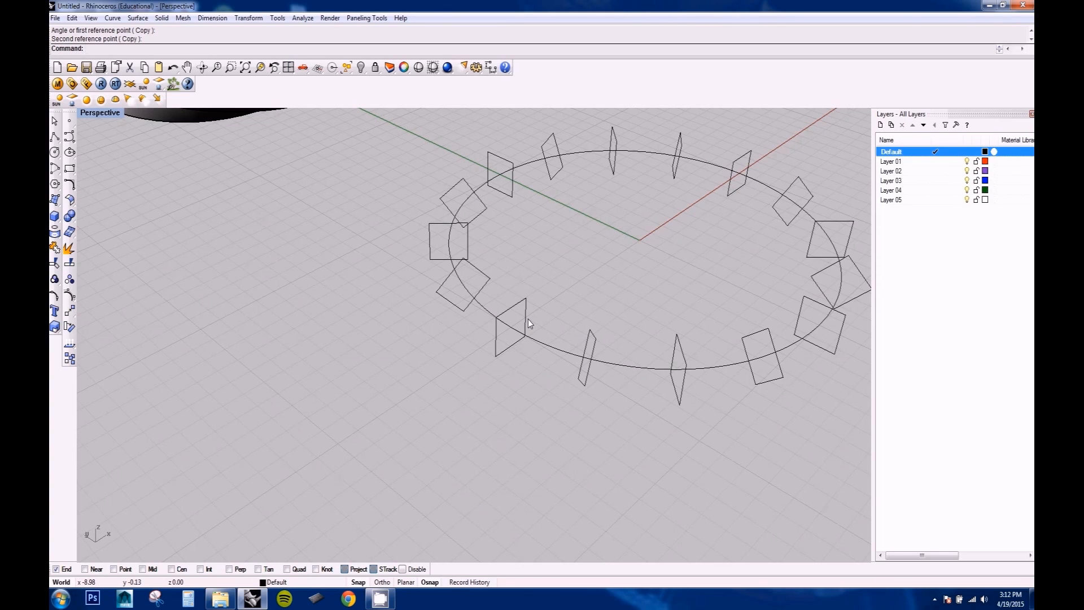
pyautogui.write('Loft')
pyautogui.press('Return')
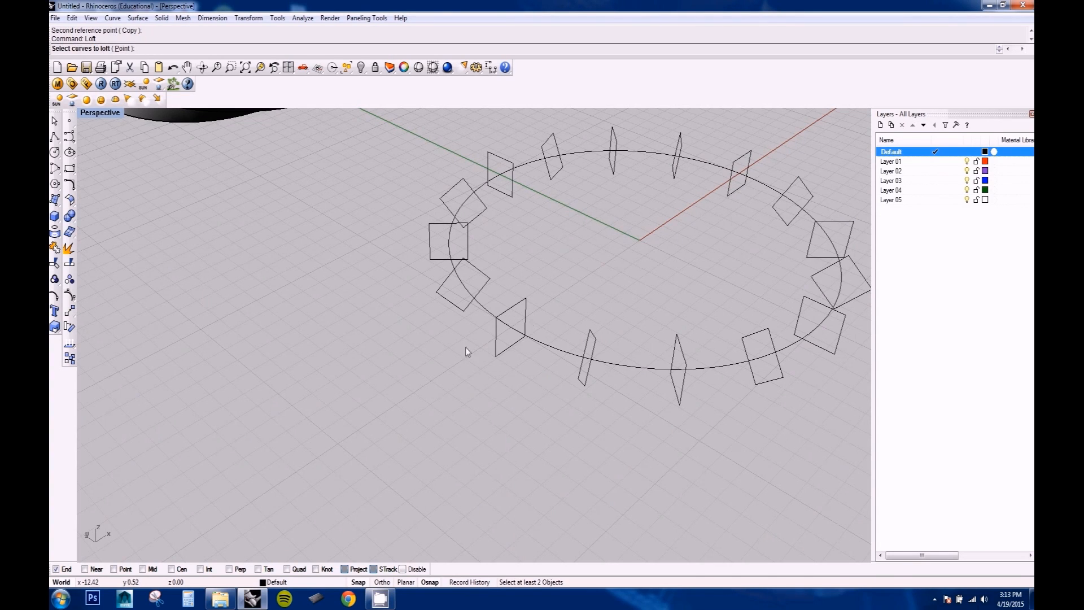
pyautogui.click(497, 346)
pyautogui.click(446, 298)
pyautogui.click(430, 242)
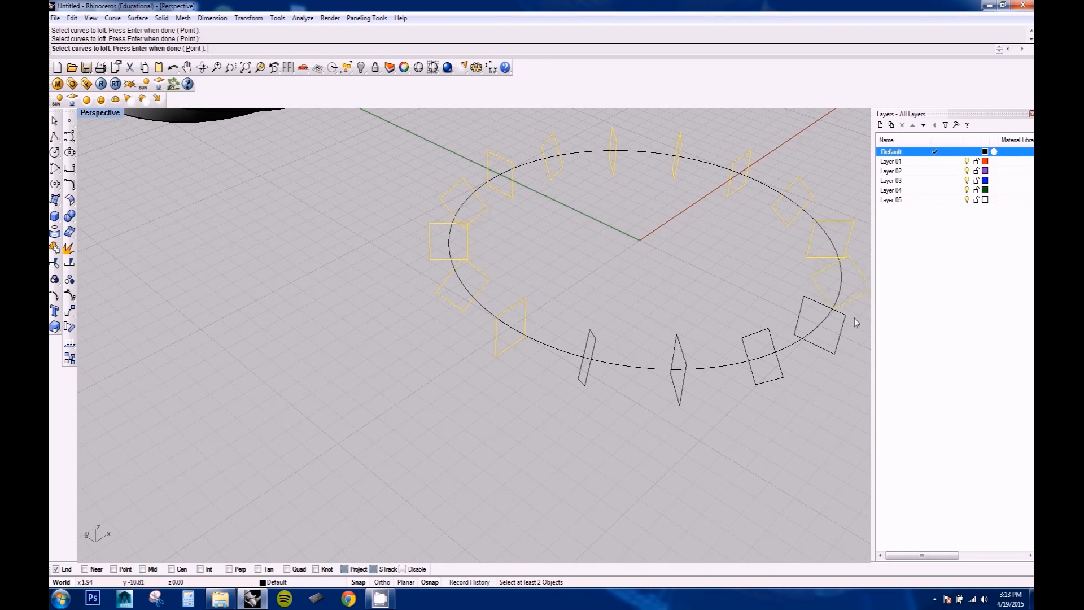
pyautogui.click(778, 376)
pyautogui.click(682, 387)
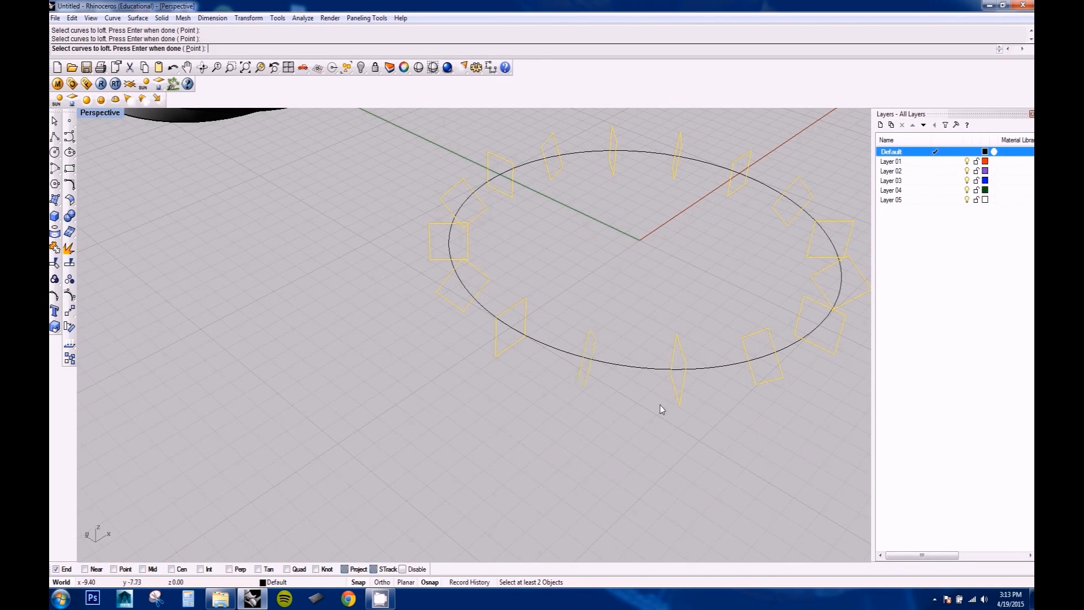
pyautogui.press('Return')
# Step: Move the first diamond's loft seam point to its outer corner and the next square's to its upper outer corner
pyautogui.scroll(5, 446, 310)
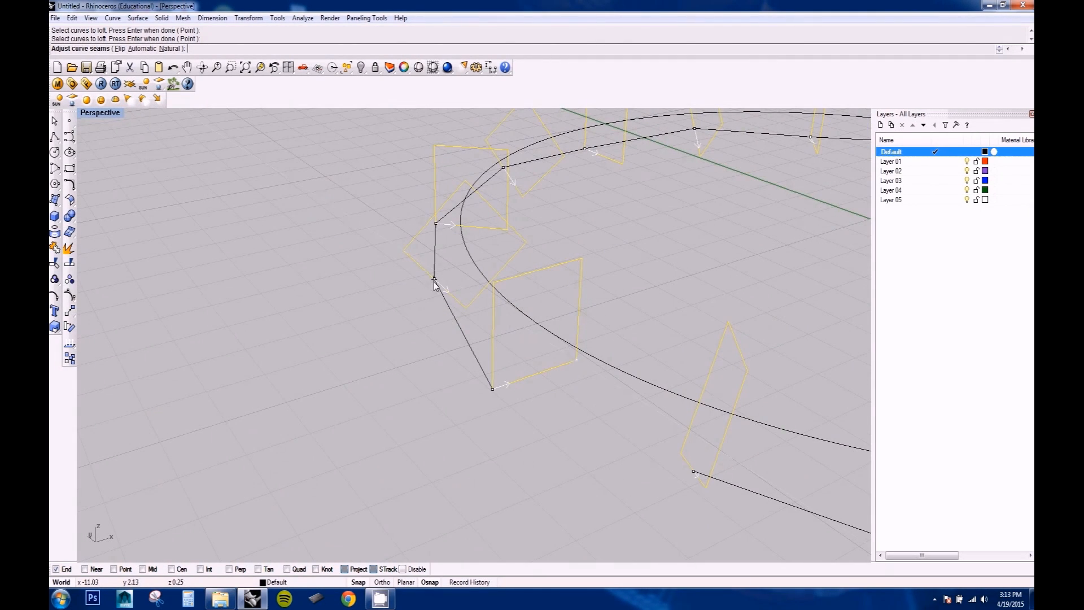
pyautogui.click(434, 280)
pyautogui.click(404, 251)
pyautogui.moveTo(426, 221); pyautogui.dragTo(490, 232, button='right')
pyautogui.click(329, 227)
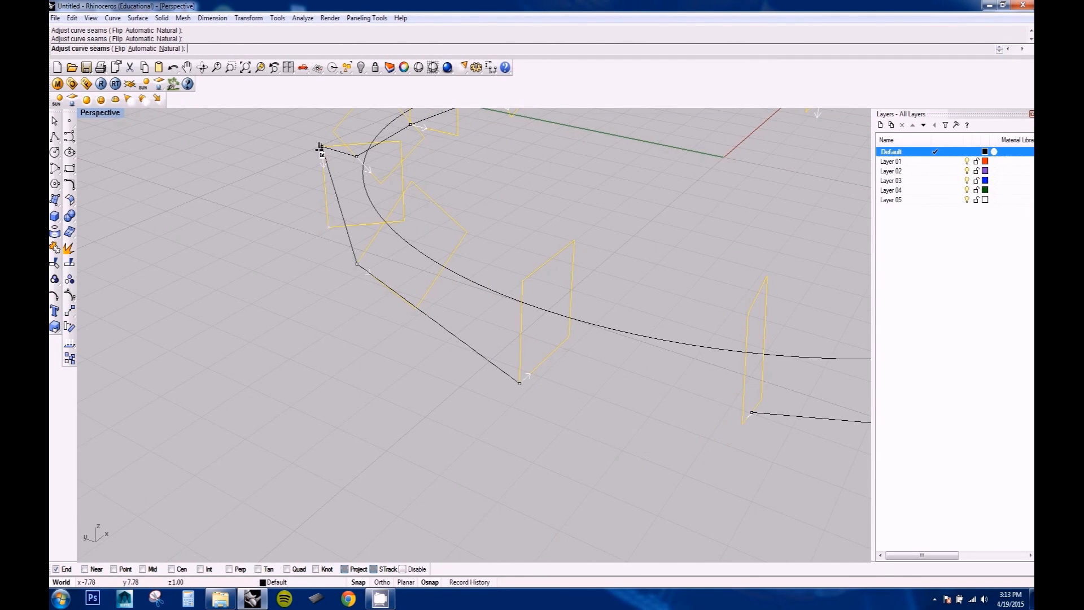
# Step: Move the following diamond's seam point to its upper corner and the next square's to its upper inner corner
pyautogui.scroll(-5, 320, 148)
pyautogui.scroll(8, 524, 328)
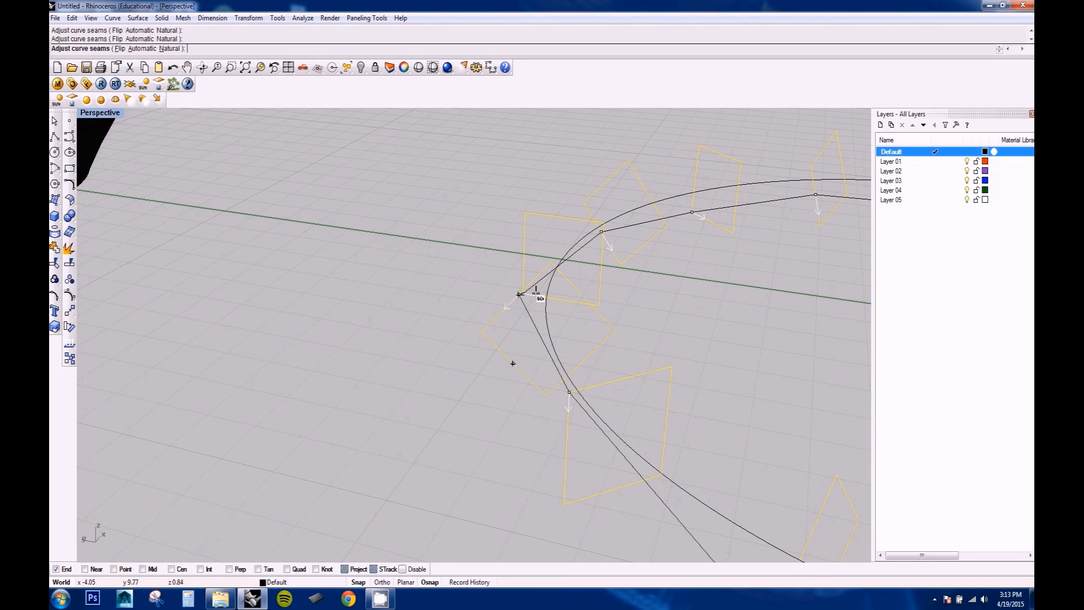
pyautogui.click(553, 263)
pyautogui.moveTo(553, 264); pyautogui.dragTo(475, 283, button='right')
pyautogui.click(335, 293)
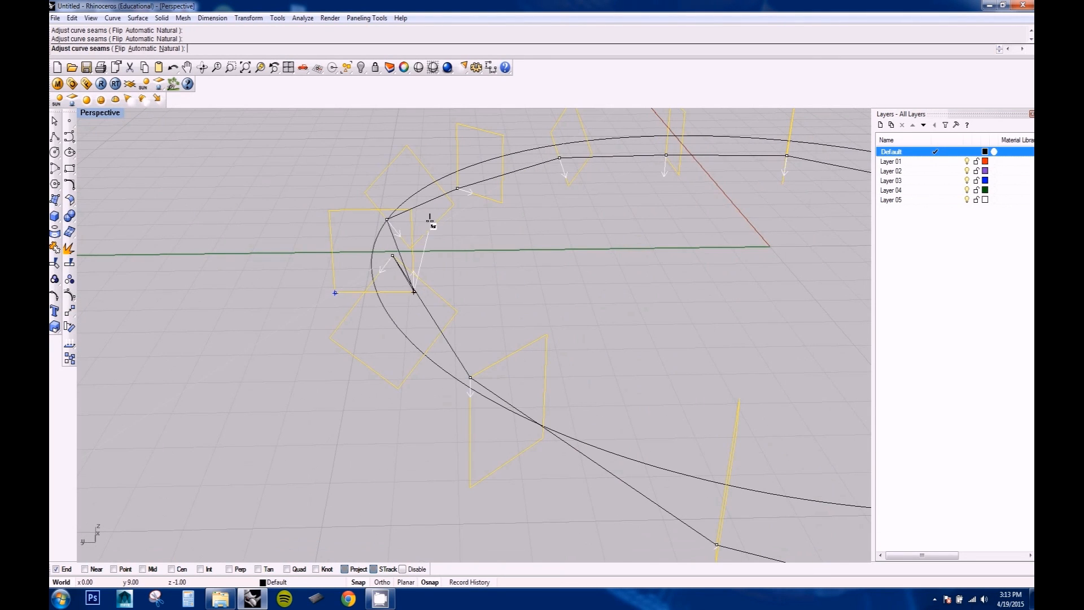
pyautogui.moveTo(411, 212); pyautogui.dragTo(307, 239, button='right')
pyautogui.click(245, 248)
pyautogui.scroll(-6, 556, 337)
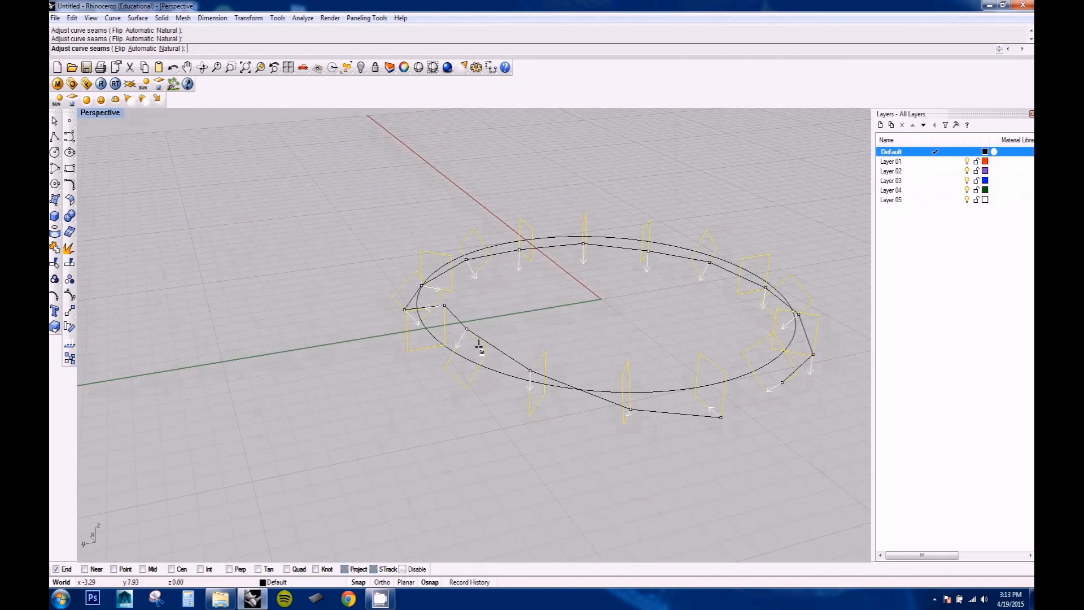
# Step: Shift the next diamond's seam point to its inner corner and the adjacent square's to its lower inner corner
pyautogui.scroll(-4, 479, 345)
pyautogui.scroll(7, 545, 395)
pyautogui.moveTo(545, 396); pyautogui.dragTo(702, 406, button='right')
pyautogui.click(513, 361)
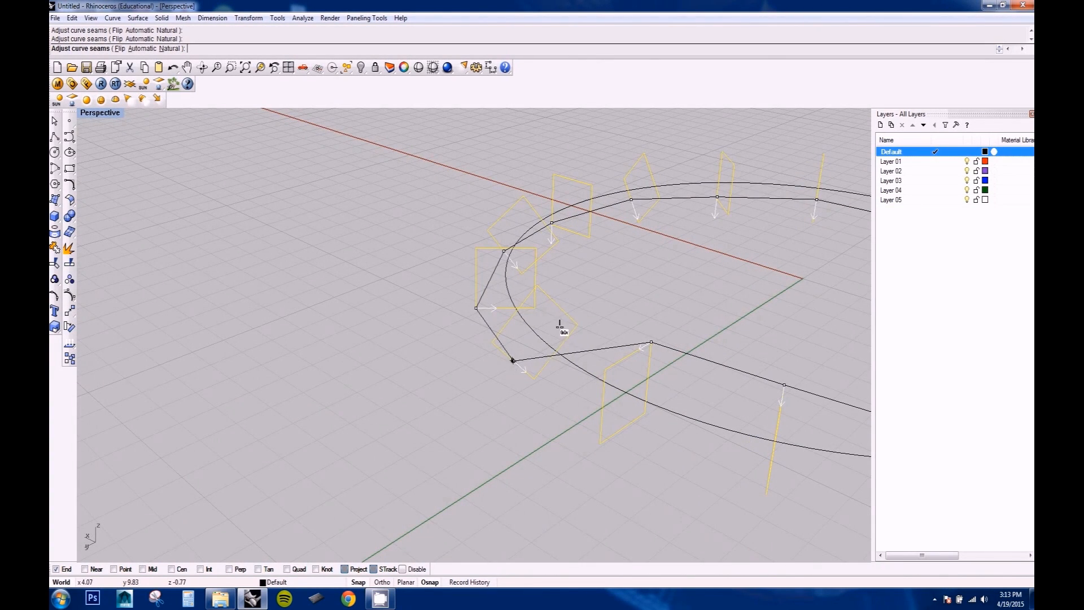
pyautogui.click(482, 308)
pyautogui.click(535, 312)
pyautogui.moveTo(536, 314); pyautogui.dragTo(546, 288, button='right')
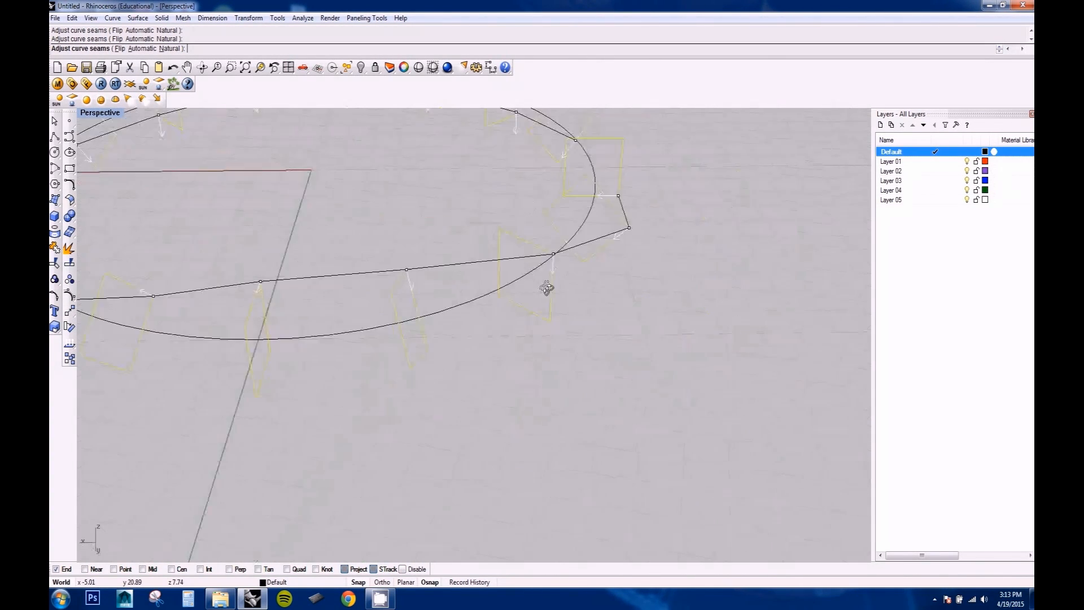
# Step: Move the seam point of the diamond after that square to its lower corner
pyautogui.scroll(-4, 546, 288)
pyautogui.scroll(4, 224, 271)
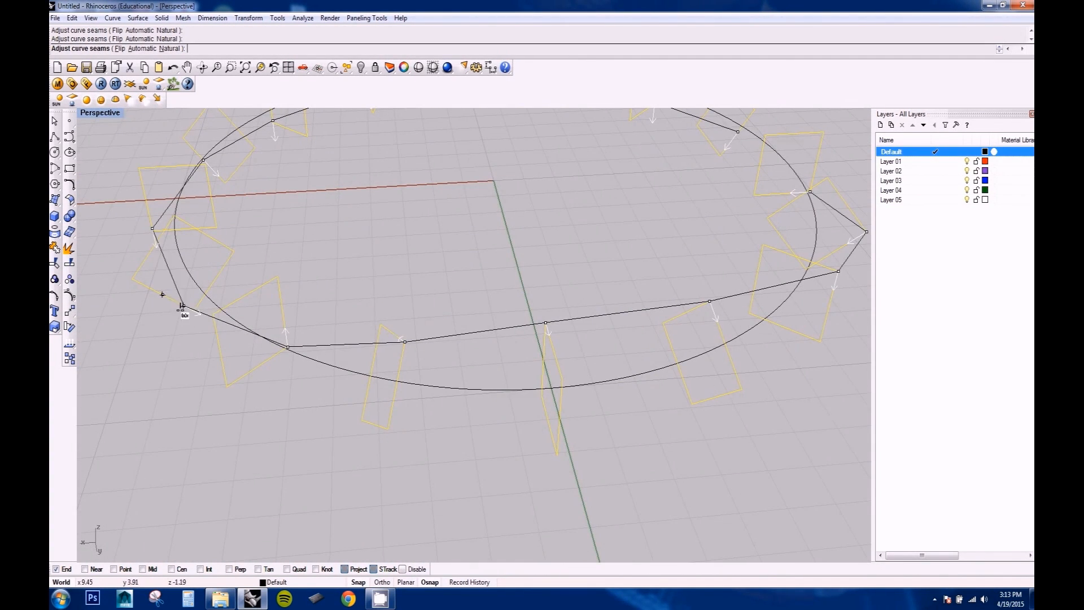
pyautogui.scroll(-4, 465, 416)
pyautogui.scroll(5, 553, 435)
pyautogui.moveTo(552, 435); pyautogui.dragTo(506, 404, button='right')
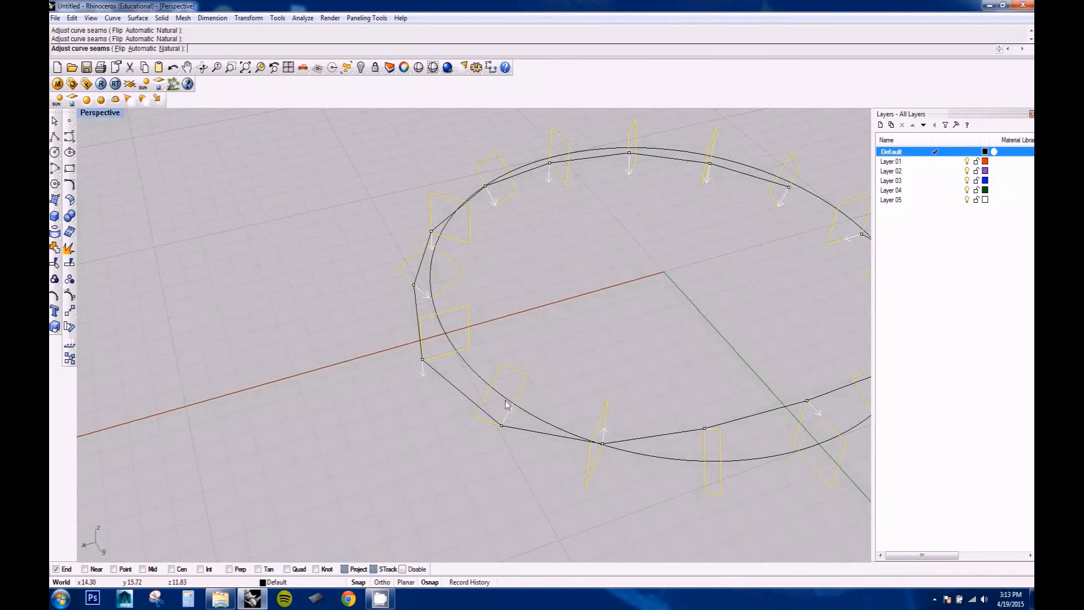
# Step: Repeat the seam twist on the second half, moving the diamond's seam to its outer corner and the following seams along the upper corners
pyautogui.moveTo(413, 285); pyautogui.dragTo(397, 271)
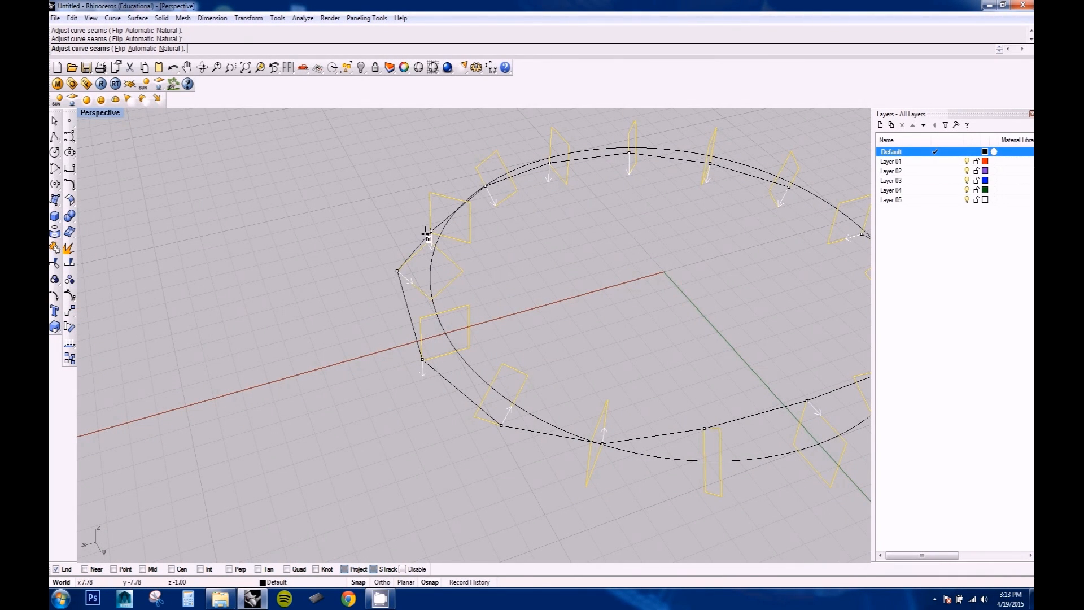
pyautogui.moveTo(431, 231); pyautogui.dragTo(425, 194)
pyautogui.scroll(-5, 566, 296)
pyautogui.moveTo(479, 292); pyautogui.dragTo(690, 410, button='right')
pyautogui.scroll(7, 472, 306)
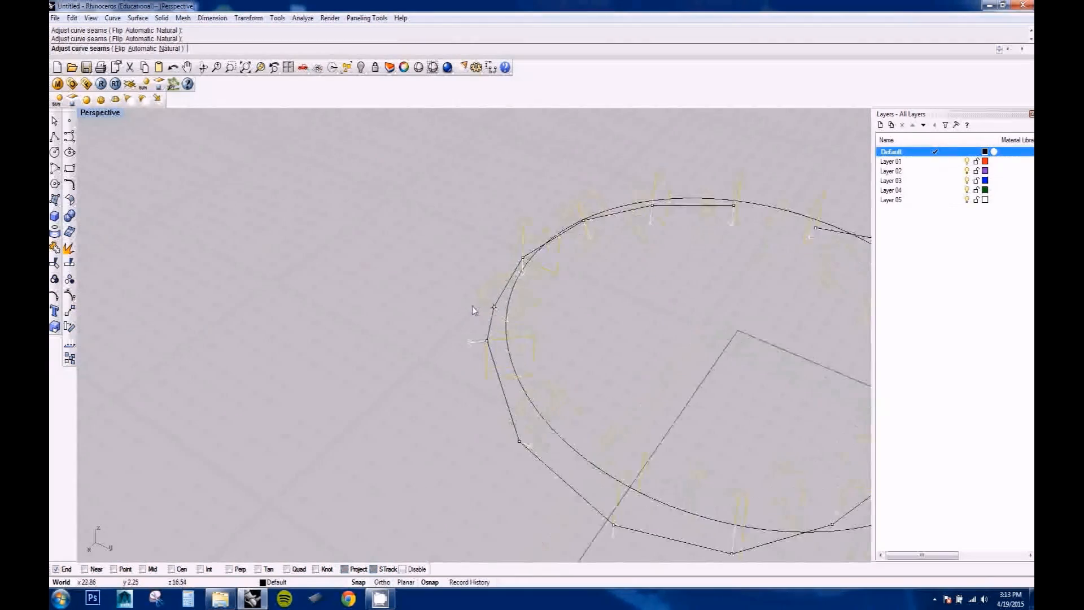
pyautogui.moveTo(516, 289); pyautogui.dragTo(481, 290, button='right')
pyautogui.moveTo(422, 303); pyautogui.dragTo(497, 205)
pyautogui.scroll(-6, 493, 314)
pyautogui.moveTo(493, 314); pyautogui.dragTo(653, 334, button='right')
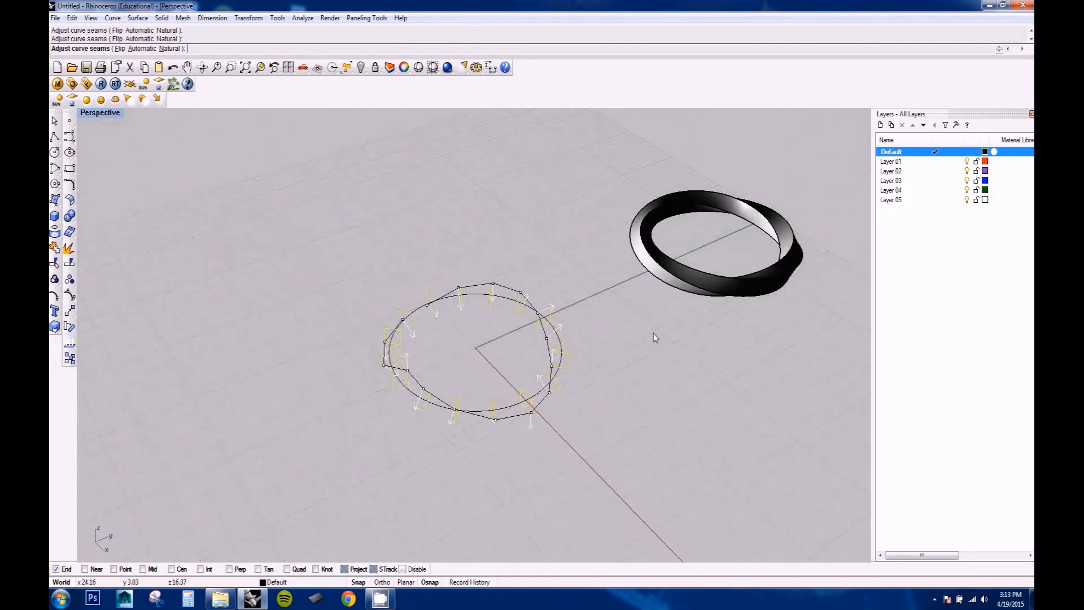
# Step: Set the last seam points to one diamond's inner corner, the square's lower inner corner and the final diamond's lower corner, and accept the seams
pyautogui.scroll(6, 371, 367)
pyautogui.scroll(1, 371, 367)
pyautogui.moveTo(404, 410); pyautogui.dragTo(460, 387)
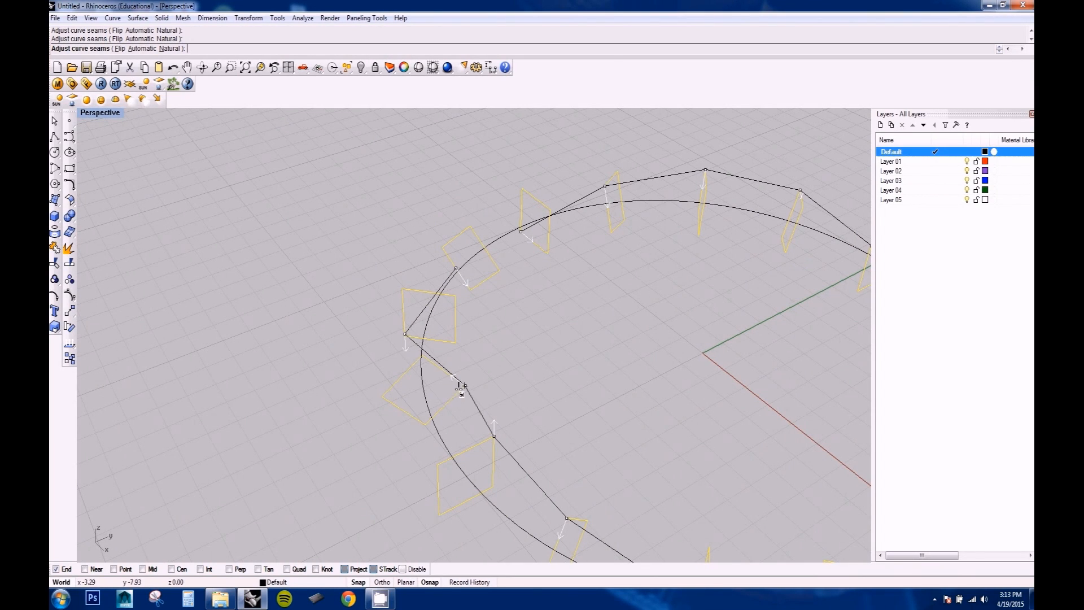
pyautogui.moveTo(398, 331); pyautogui.dragTo(456, 343)
pyautogui.moveTo(456, 267); pyautogui.dragTo(468, 294)
pyautogui.press('Return')
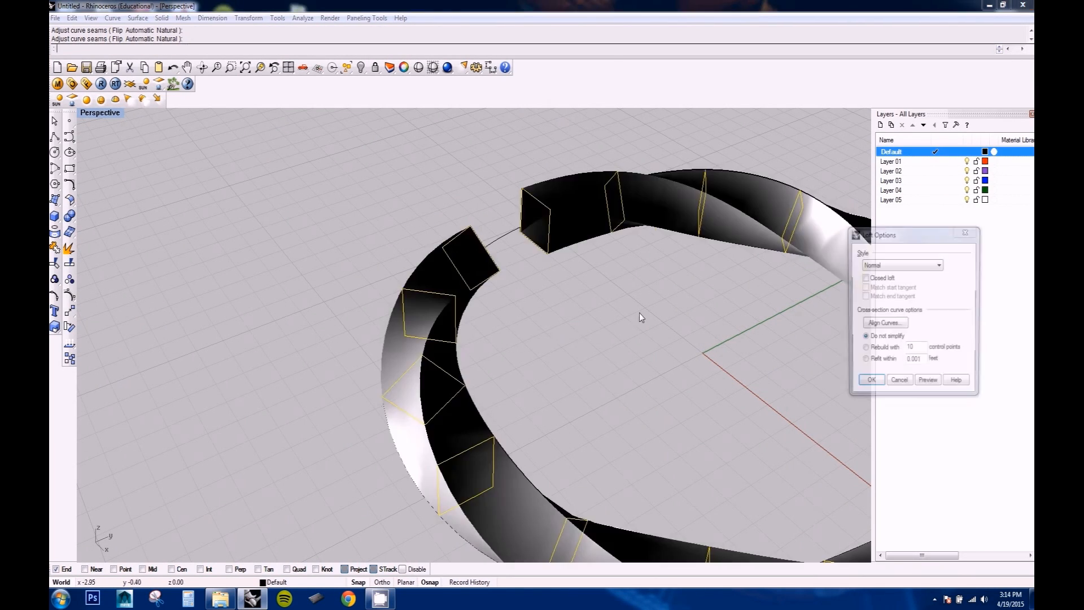
# Step: Create the twisted ring as a closed loft with the Normal style and no simplification
pyautogui.click(870, 279)
pyautogui.click(928, 384)
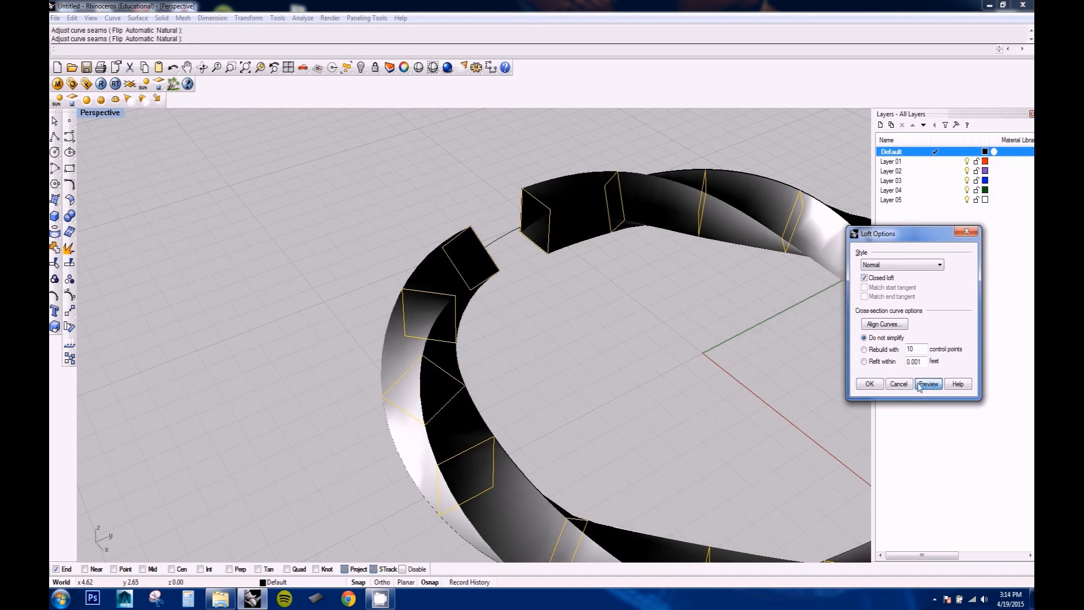
pyautogui.click(870, 384)
pyautogui.moveTo(689, 385); pyautogui.dragTo(686, 435, button='right')
pyautogui.scroll(-10, 626, 420)
pyautogui.scroll(10, 573, 307)
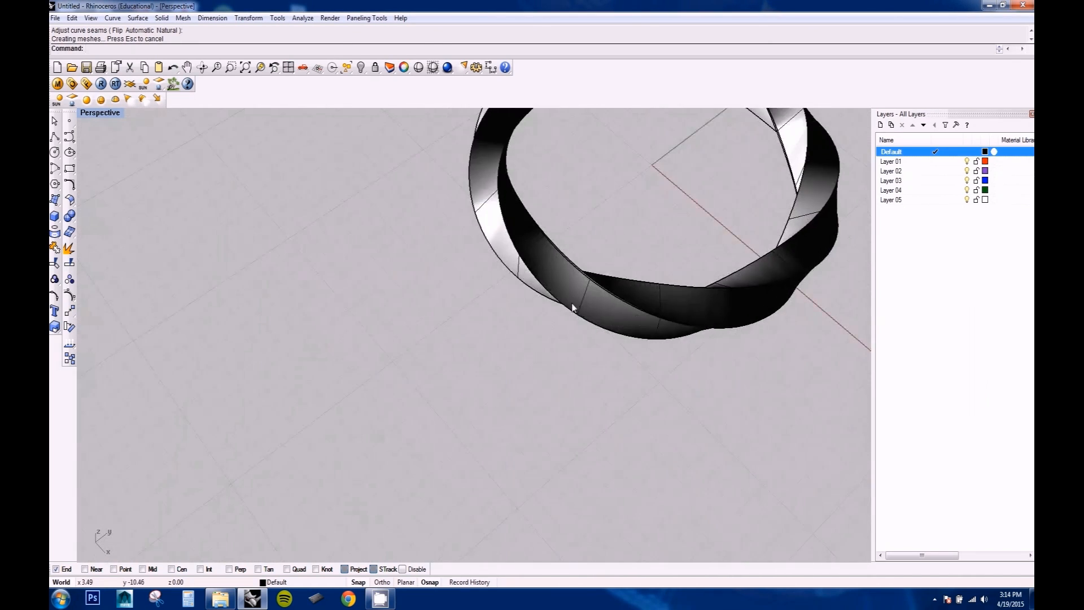
pyautogui.moveTo(573, 307); pyautogui.dragTo(516, 299, button='right')
# Step: Examine the new twisted ring and the earlier ring in the four-viewport layout
pyautogui.click(553, 298)
pyautogui.click(589, 337)
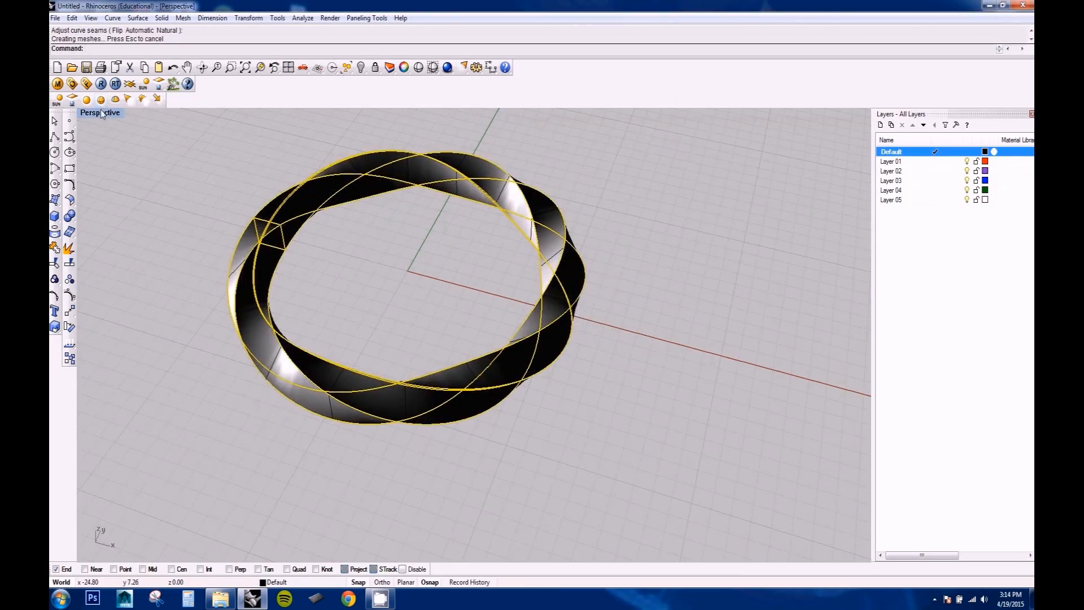
pyautogui.hotkey('ctrl', 'm')
pyautogui.scroll(5, 681, 239)
pyautogui.scroll(-10, 681, 239)
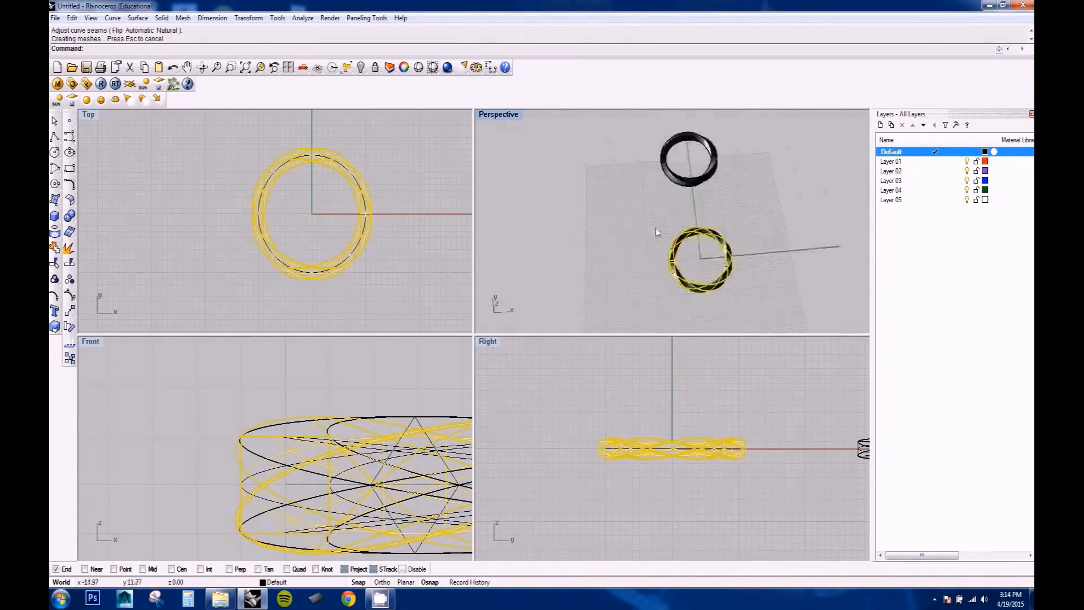
pyautogui.scroll(6, 657, 234)
pyautogui.moveTo(757, 305); pyautogui.dragTo(709, 287, button='right')
pyautogui.scroll(6, 744, 283)
pyautogui.click(744, 284)
pyautogui.scroll(-4, 687, 239)
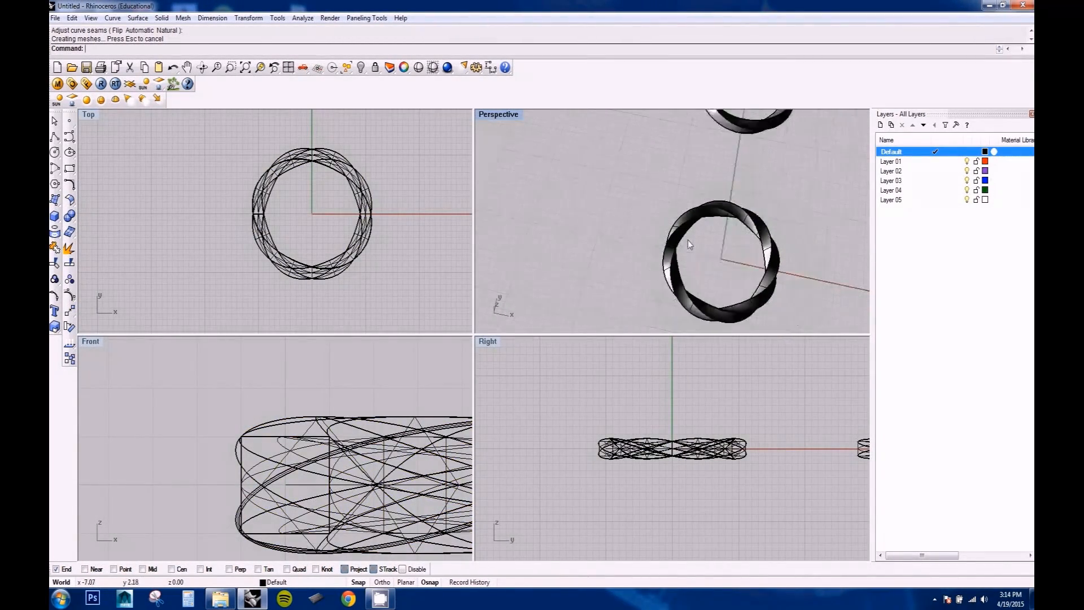
# Step: Move the new ring and the earlier ring away from the circle and profiles in the negative X direction
pyautogui.click(688, 239)
pyautogui.click(706, 253)
pyautogui.moveTo(683, 239); pyautogui.dragTo(493, 197)
pyautogui.click(738, 167)
pyautogui.moveTo(739, 166); pyautogui.dragTo(551, 128)
# Step: Delete all the square and diamond profiles in the Front view, keeping the circle
pyautogui.click(677, 246)
pyautogui.moveTo(657, 308); pyautogui.dragTo(682, 262, button='right')
pyautogui.scroll(5, 683, 261)
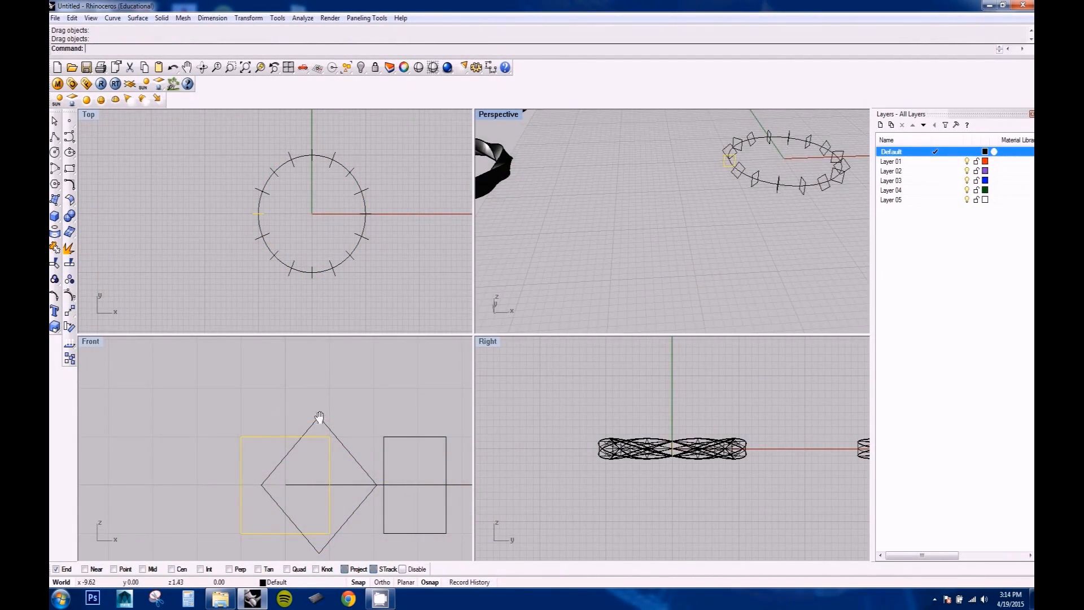
pyautogui.scroll(-5, 313, 413)
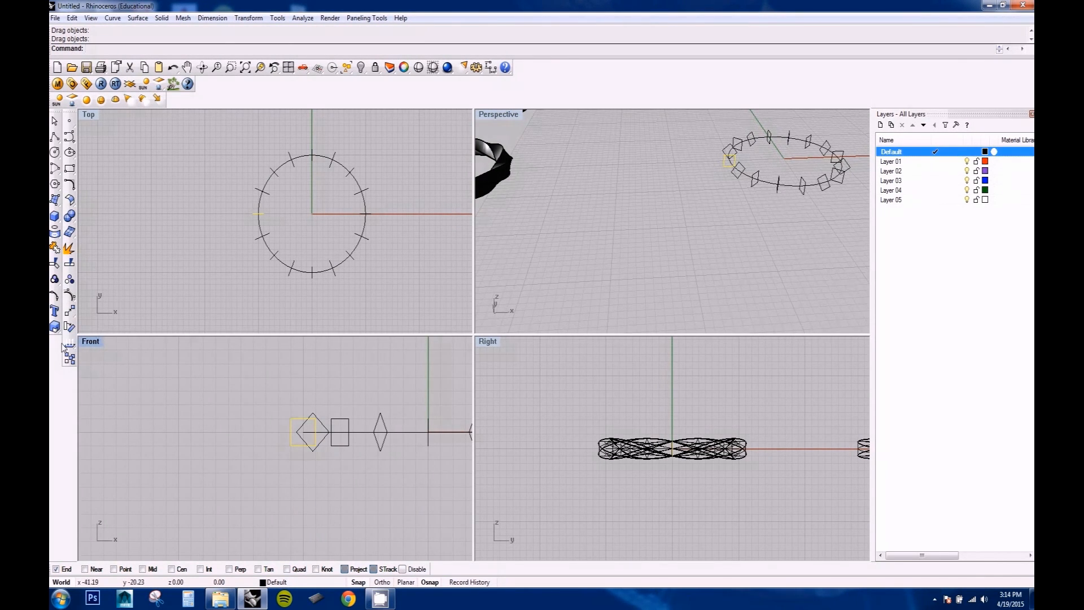
pyautogui.doubleClick(88, 342)
pyautogui.moveTo(382, 354); pyautogui.dragTo(383, 357)
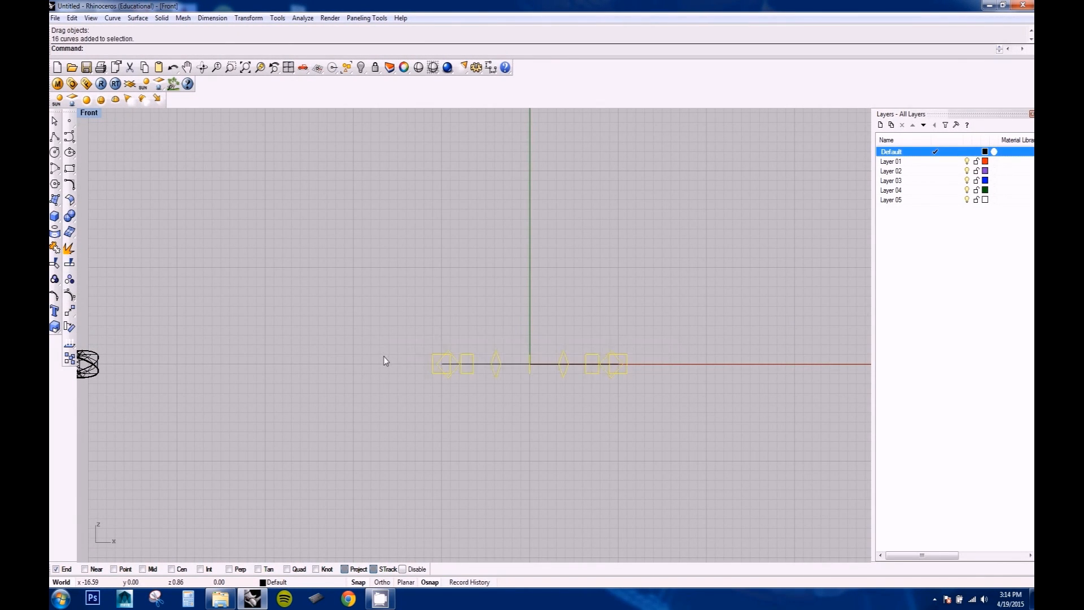
pyautogui.press('Delete')
# Step: Draw an outer control-point curve beyond the circle's negative X end, starting at x -20, z 6, bulging outward and ending below the X axis
pyautogui.scroll(5, 433, 351)
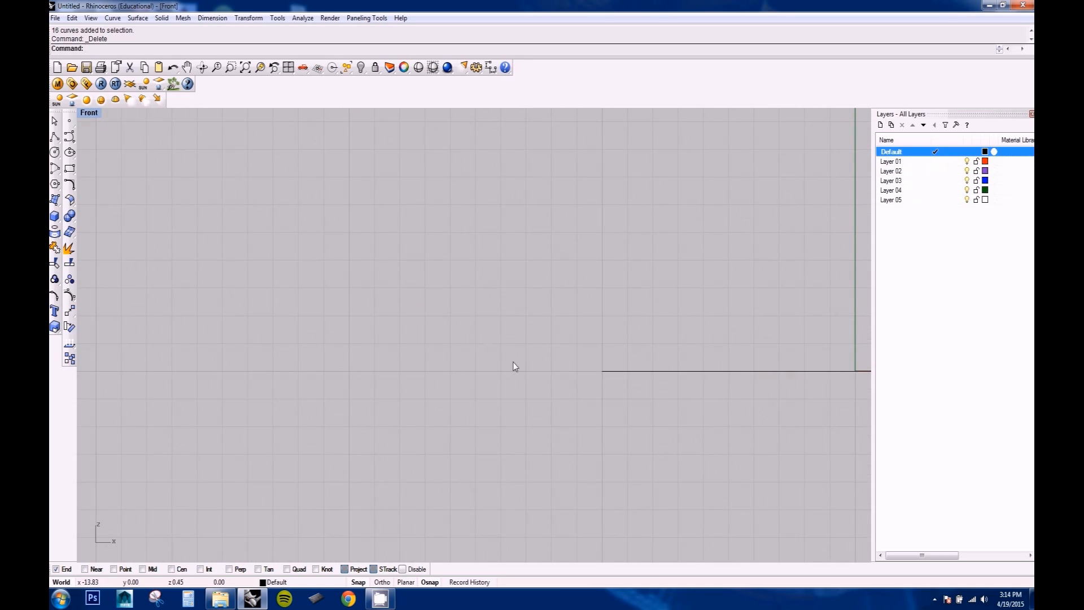
pyautogui.click(70, 137)
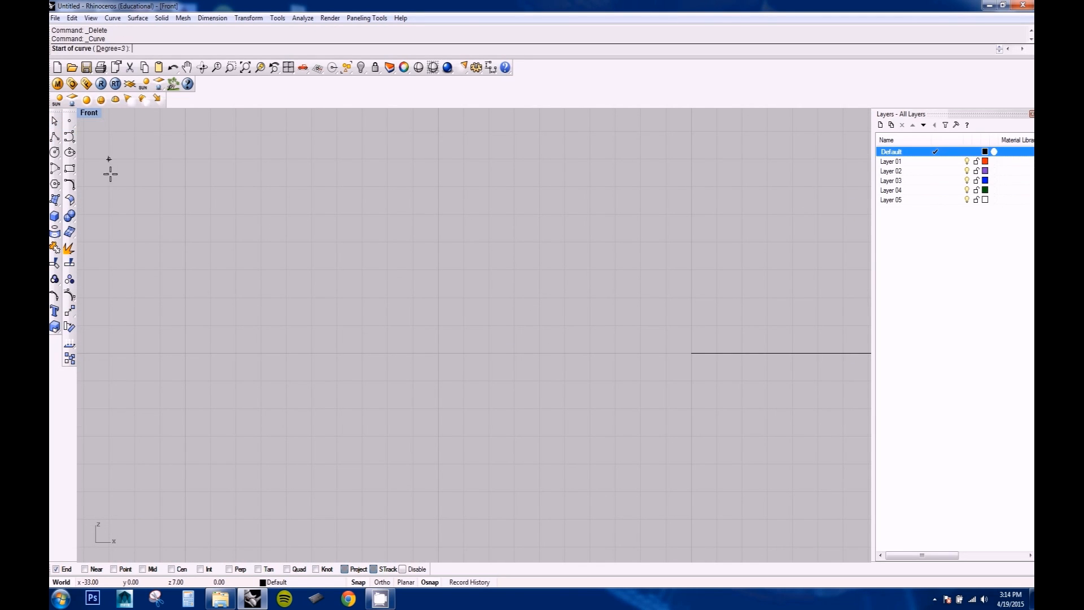
pyautogui.click(438, 187)
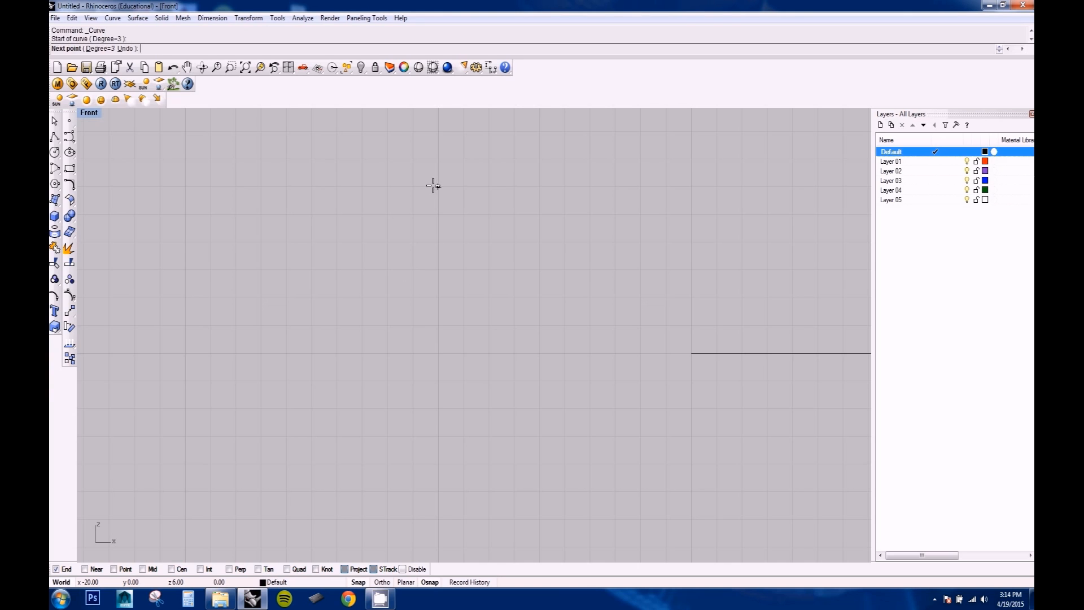
pyautogui.click(235, 297)
pyautogui.click(261, 409)
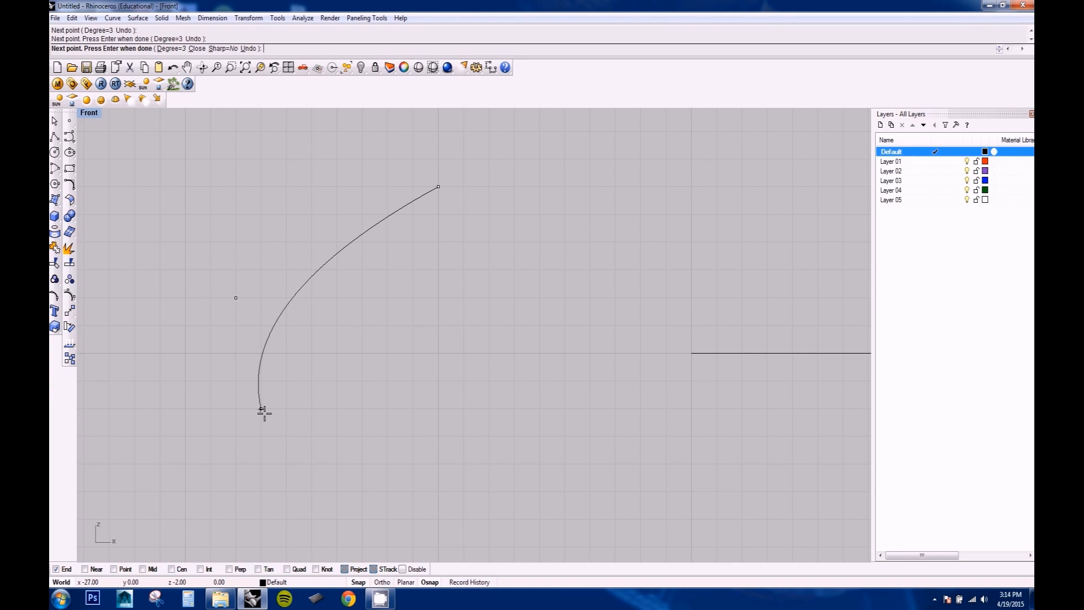
pyautogui.click(539, 517)
pyautogui.press('Return')
# Step: Draw a second control-point curve inside the first, from about x -18, z 5, bending around and ending at about x -15, z -2
pyautogui.press('Return')
pyautogui.click(488, 214)
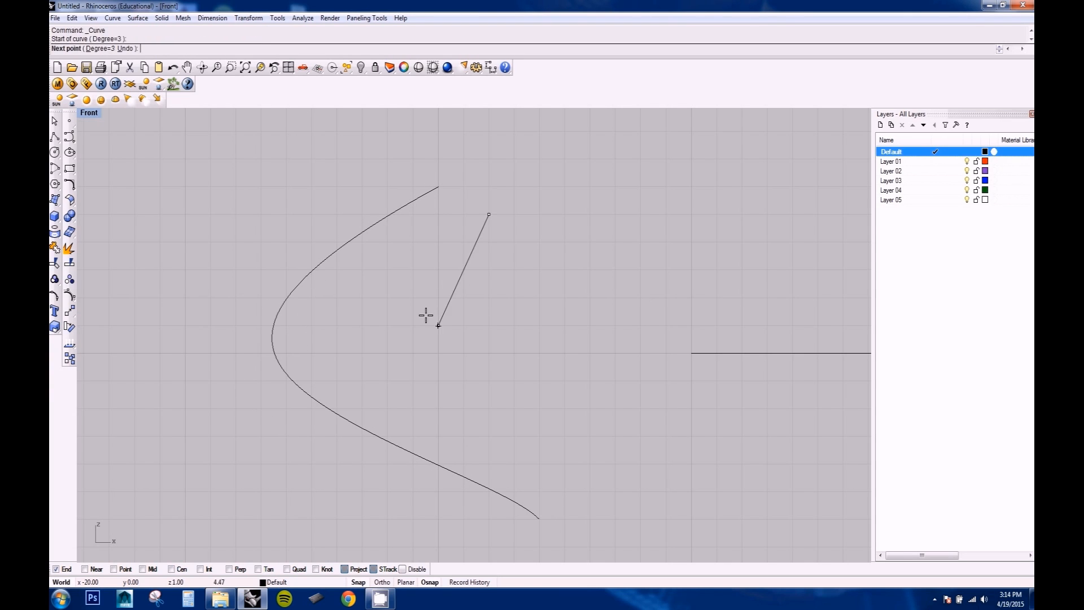
pyautogui.click(438, 326)
pyautogui.click(438, 409)
pyautogui.click(489, 408)
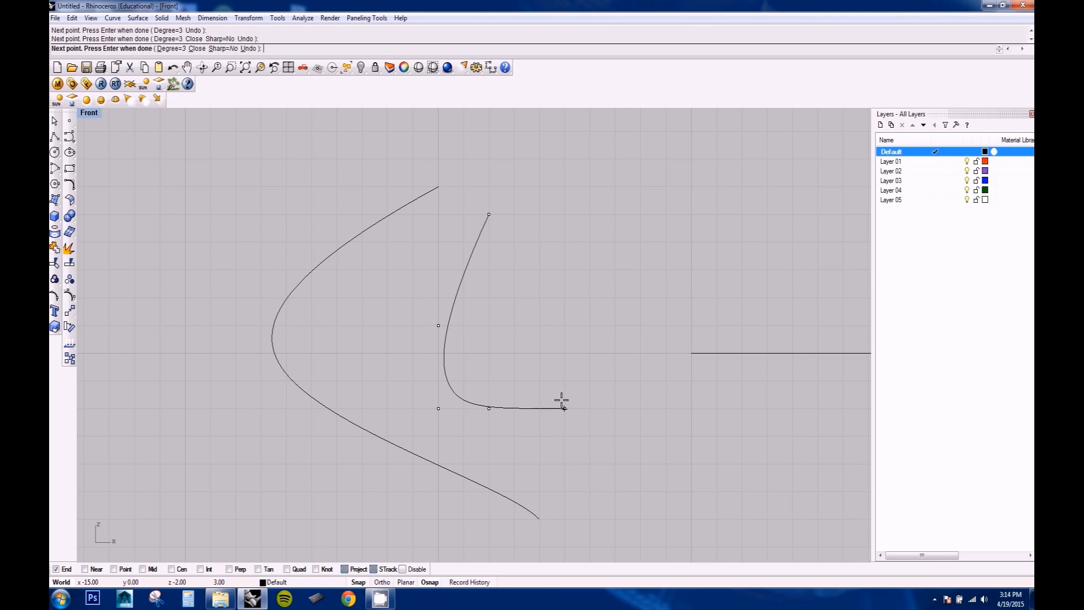
pyautogui.click(588, 417)
pyautogui.rightClick(489, 384)
pyautogui.moveTo(505, 343); pyautogui.dragTo(467, 344, button='right')
pyautogui.click(55, 136)
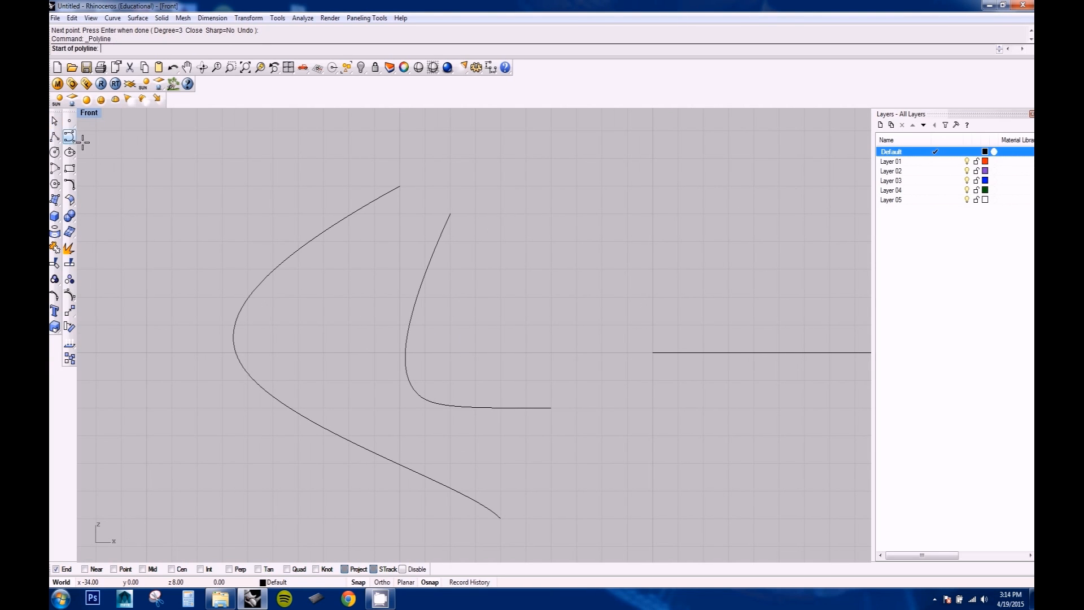
pyautogui.click(399, 186)
pyautogui.click(450, 215)
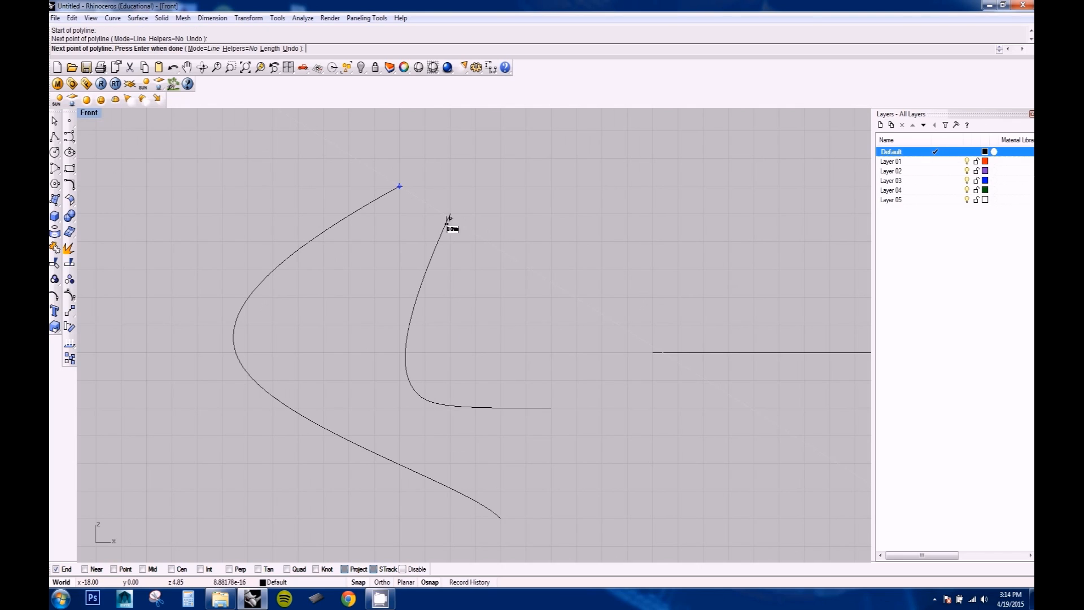
pyautogui.press('Escape')
# Step: Connect the upper ends and the lower ends of the two curves with straight polylines to close the outline
pyautogui.press('Return')
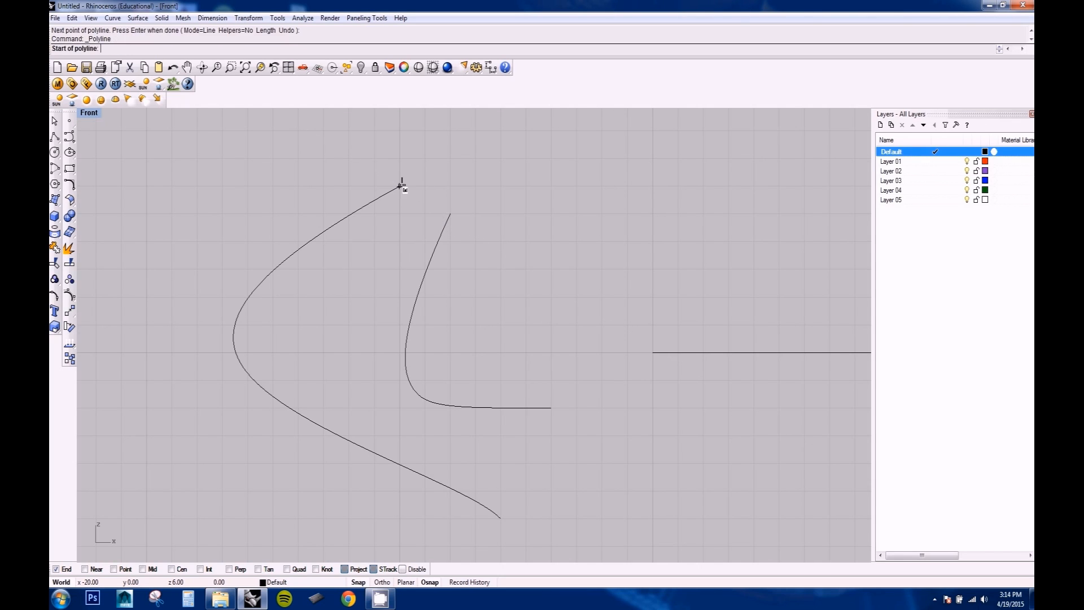
pyautogui.click(399, 186)
pyautogui.click(450, 214)
pyautogui.press('Return')
pyautogui.press('Return')
pyautogui.click(550, 408)
pyautogui.click(500, 518)
pyautogui.moveTo(361, 333)
pyautogui.mouseDown(button='right')
pyautogui.moveTo(392, 333)
pyautogui.moveTo(377, 311)
pyautogui.mouseUp(button='right')
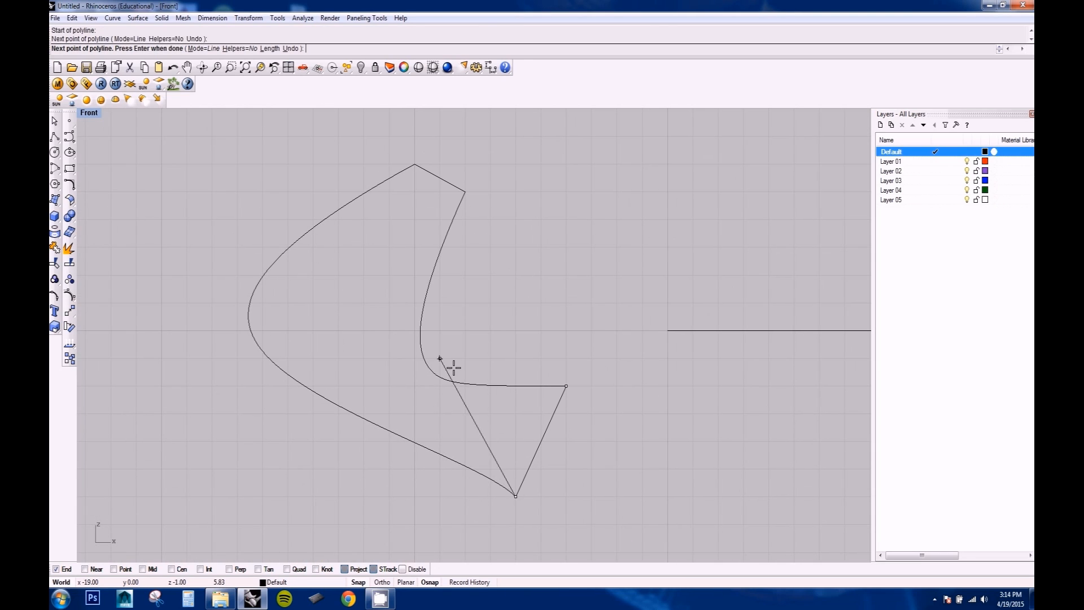
pyautogui.press('Return')
# Step: Try to join the four curves of the outline
pyautogui.moveTo(426, 370)
pyautogui.mouseDown(button='right')
pyautogui.moveTo(373, 365)
pyautogui.moveTo(418, 377)
pyautogui.mouseUp(button='right')
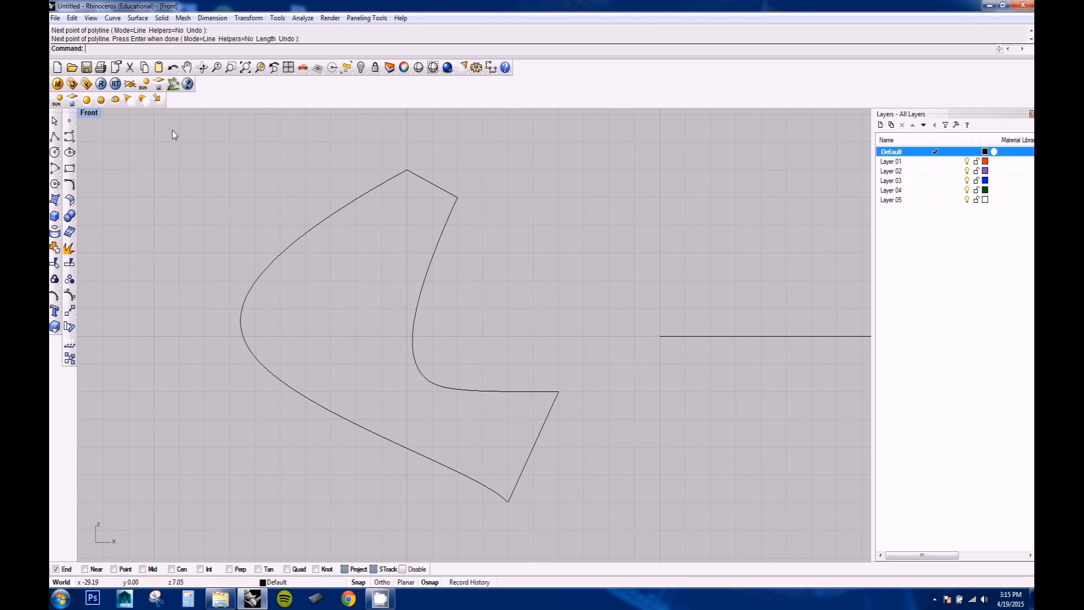
pyautogui.moveTo(173, 132); pyautogui.dragTo(631, 533)
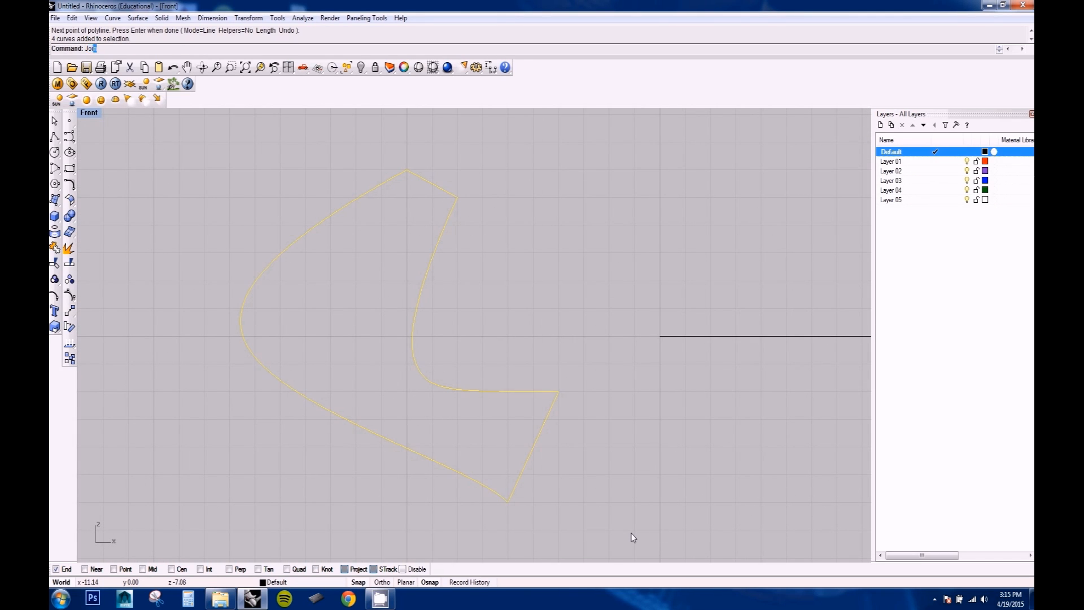
pyautogui.press('Return')
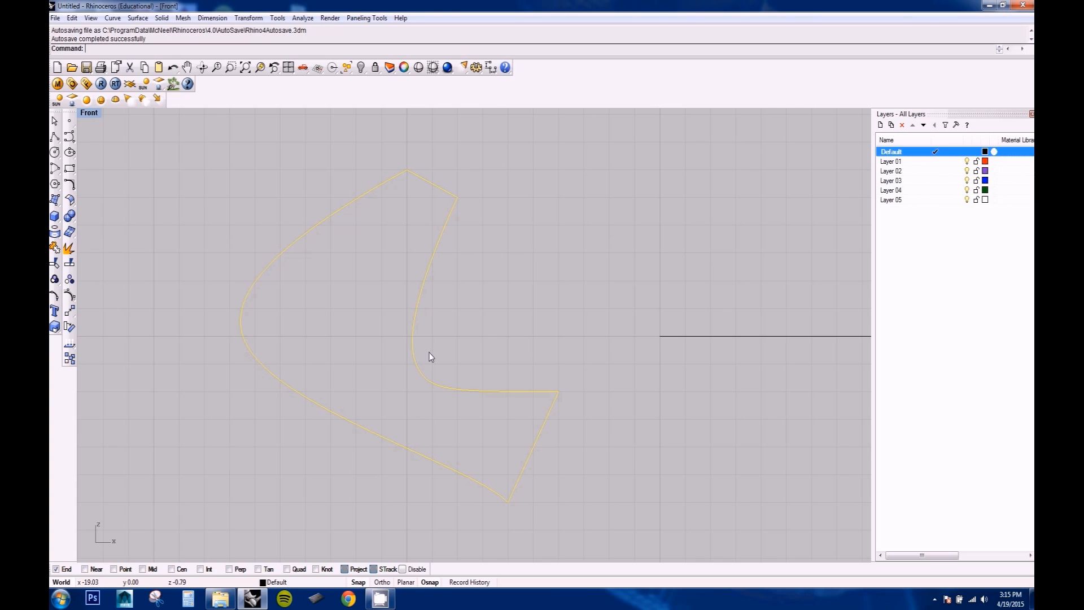
pyautogui.moveTo(476, 262); pyautogui.dragTo(473, 282, button='right')
pyautogui.press('Escape')
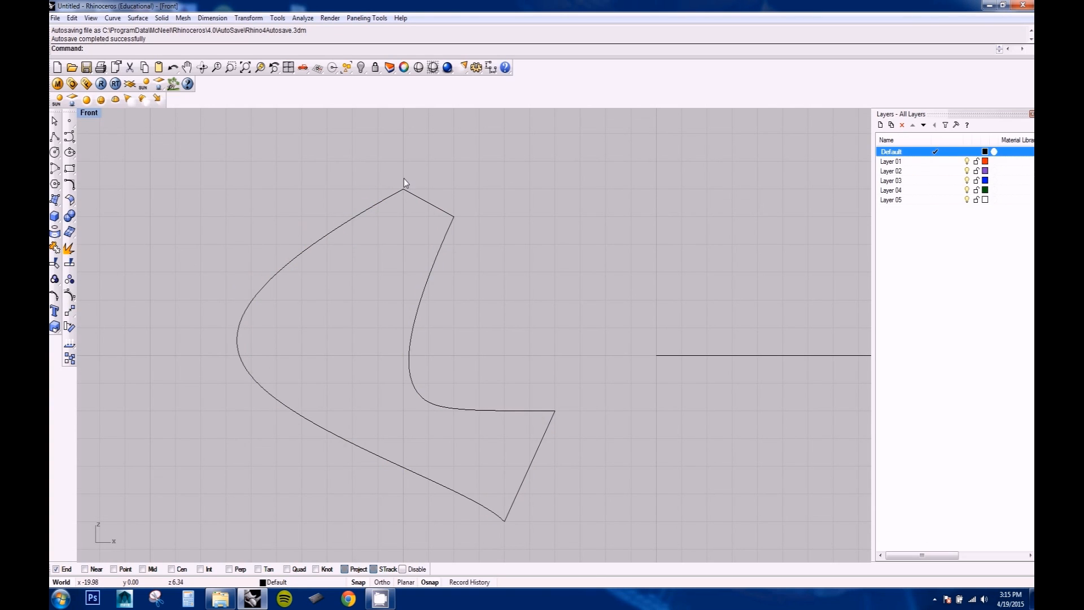
# Step: Fillet the topmost corner of the outline with a radius of 0.5, between the outer curve and the upper straight line
pyautogui.scroll(5, 404, 182)
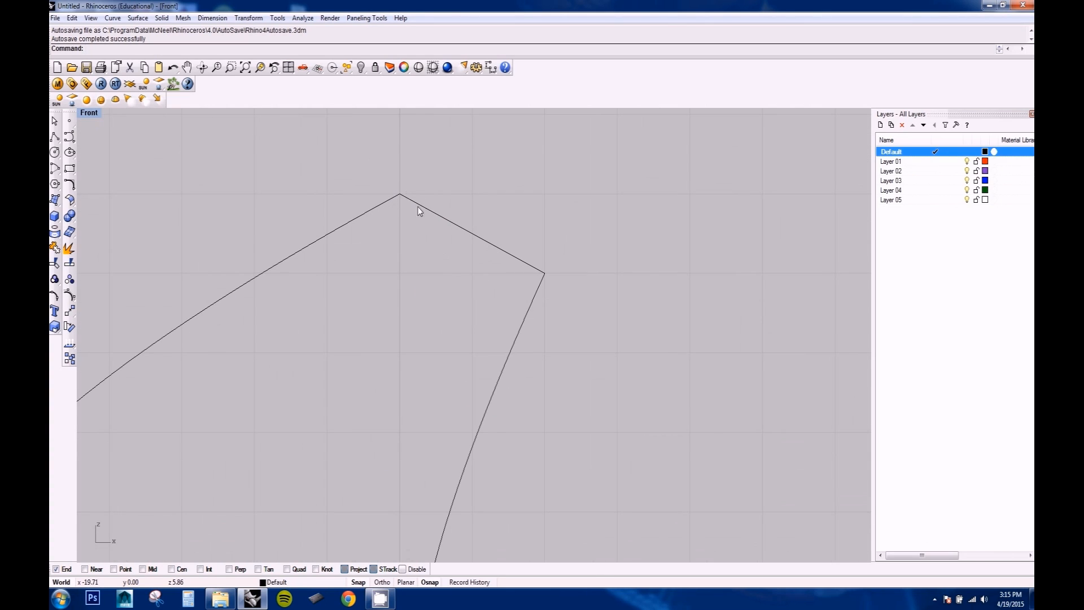
pyautogui.moveTo(418, 206); pyautogui.dragTo(485, 216, button='right')
pyautogui.scroll(-16, 399, 242)
pyautogui.scroll(8, 408, 233)
pyautogui.moveTo(475, 415); pyautogui.dragTo(443, 367, button='right')
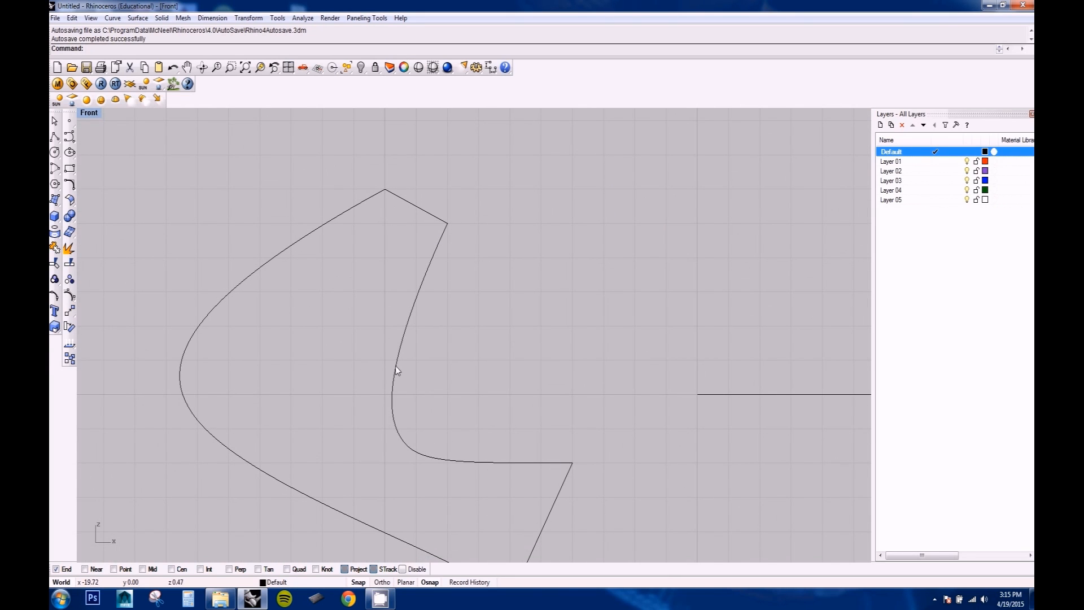
pyautogui.moveTo(429, 365); pyautogui.dragTo(469, 372, button='right')
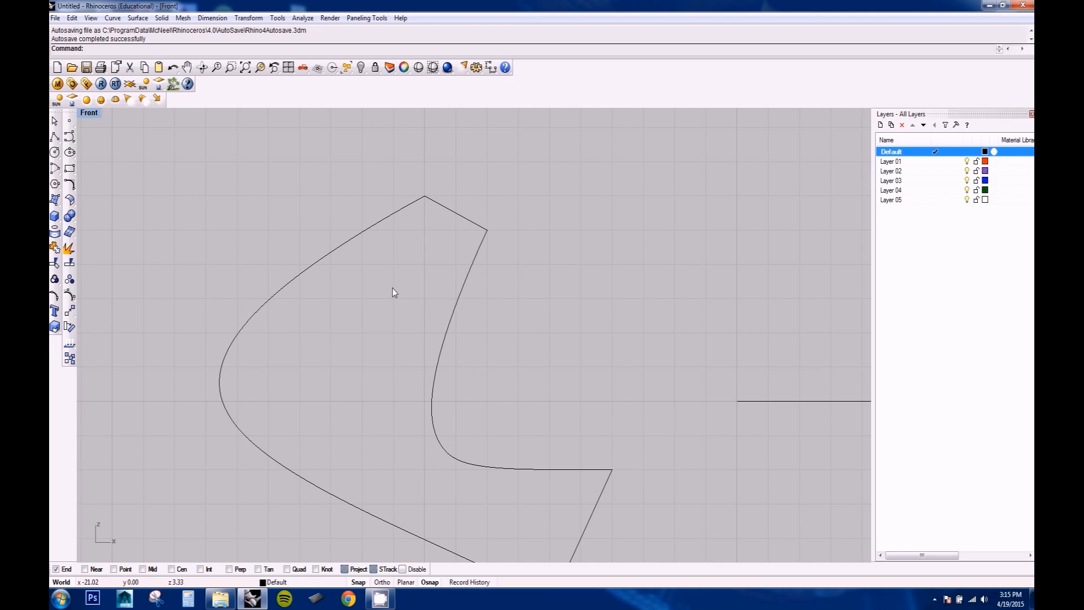
pyautogui.click(69, 184)
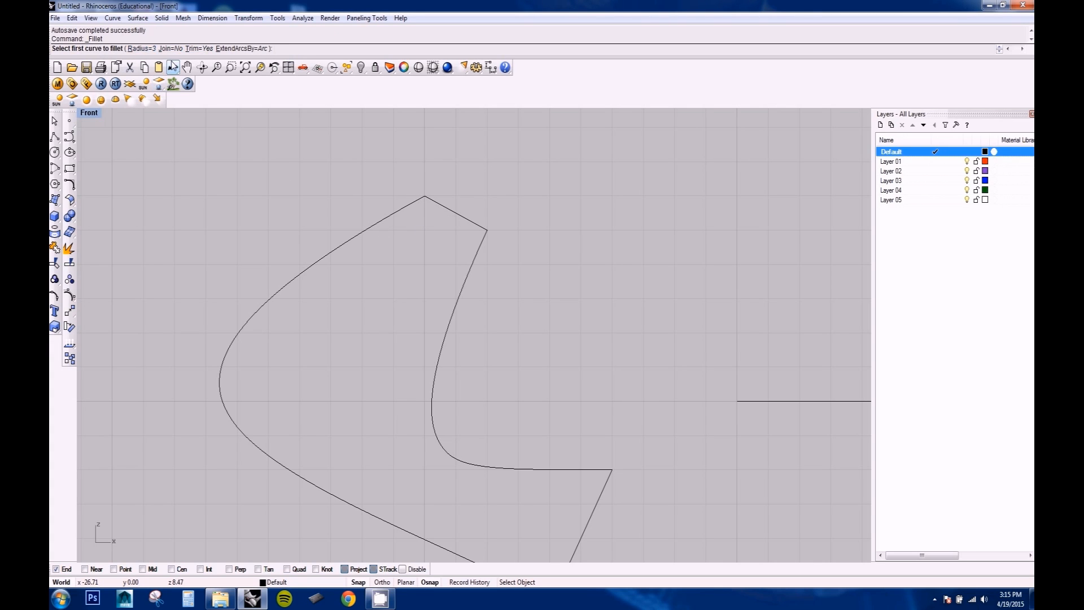
pyautogui.click(136, 49)
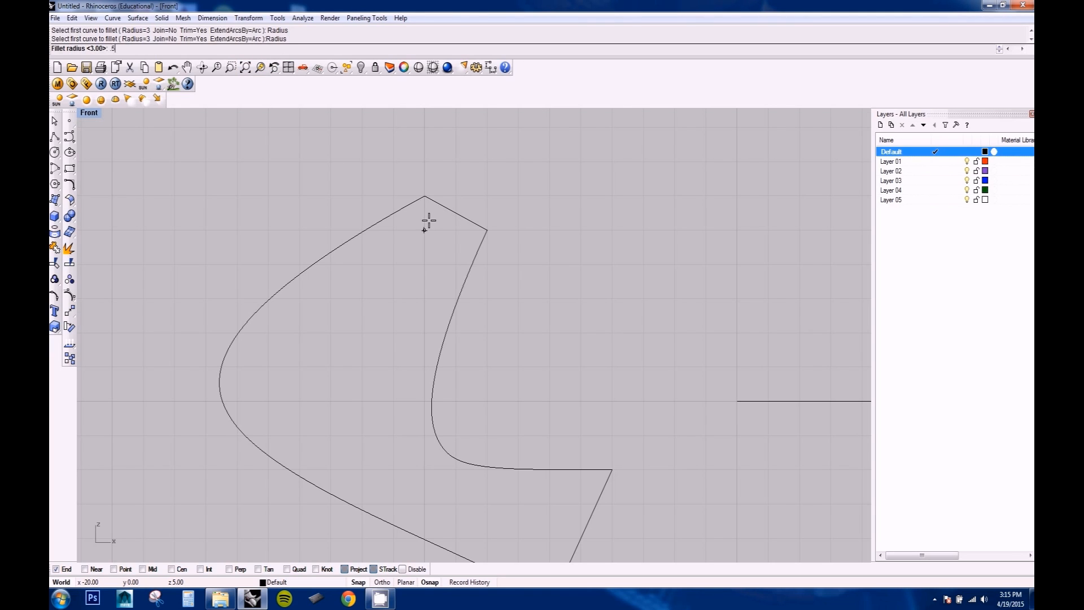
pyautogui.write('.5')
pyautogui.press('Return')
pyautogui.click(395, 215)
pyautogui.click(443, 207)
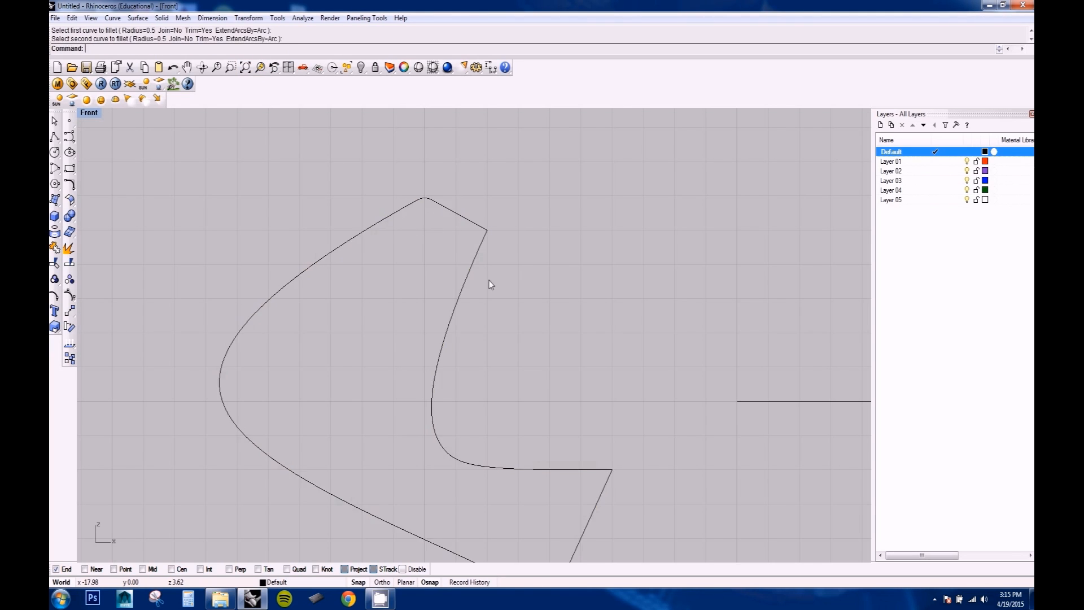
# Step: Fillet the corner between the upper straight line and the inner curve with the same 0.5 radius
pyautogui.moveTo(431, 216); pyautogui.dragTo(412, 223, button='right')
pyautogui.scroll(20, 415, 198)
pyautogui.scroll(-8, 401, 244)
pyautogui.moveTo(451, 321); pyautogui.dragTo(432, 213, button='right')
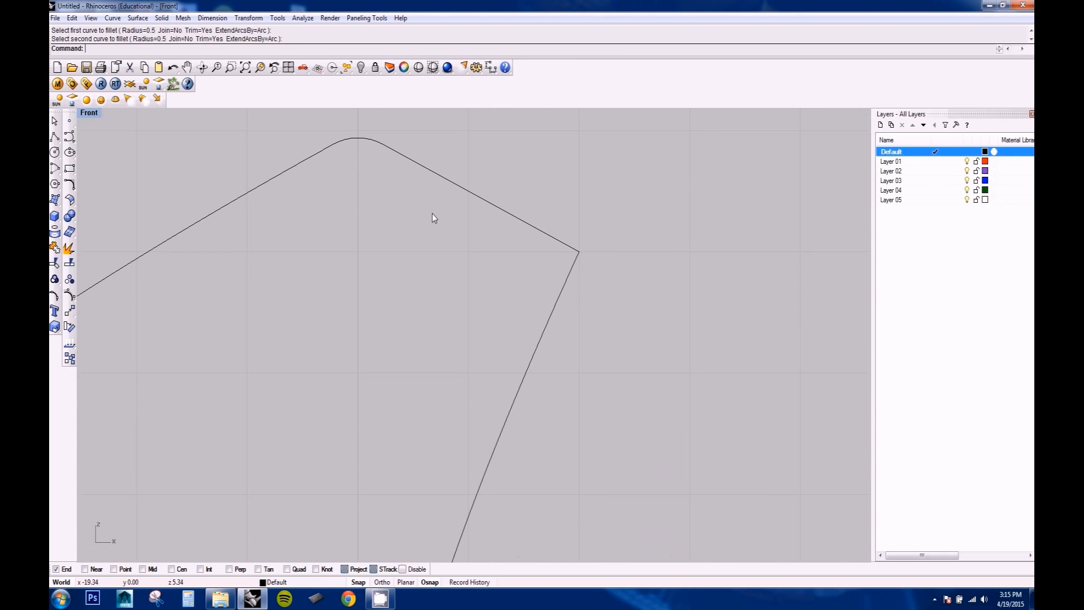
pyautogui.press('Return')
pyautogui.click(564, 291)
pyautogui.click(551, 242)
# Step: Fillet both lower corners of the outline, at the two ends of the lower straight line, with the 0.5 radius
pyautogui.scroll(-10, 525, 259)
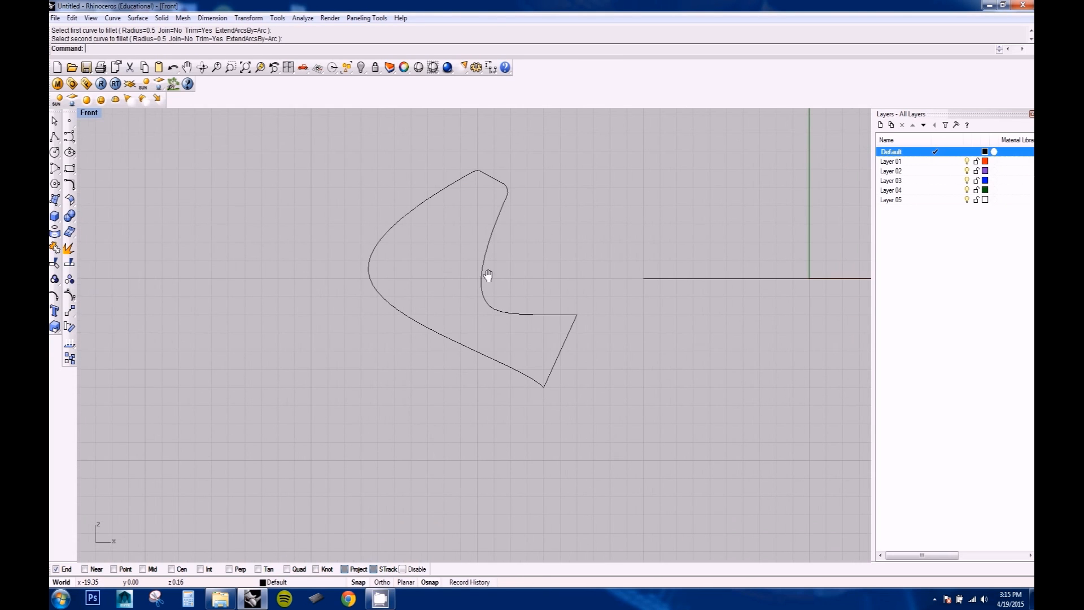
pyautogui.press('Return')
pyautogui.click(562, 313)
pyautogui.click(568, 333)
pyautogui.scroll(5, 564, 336)
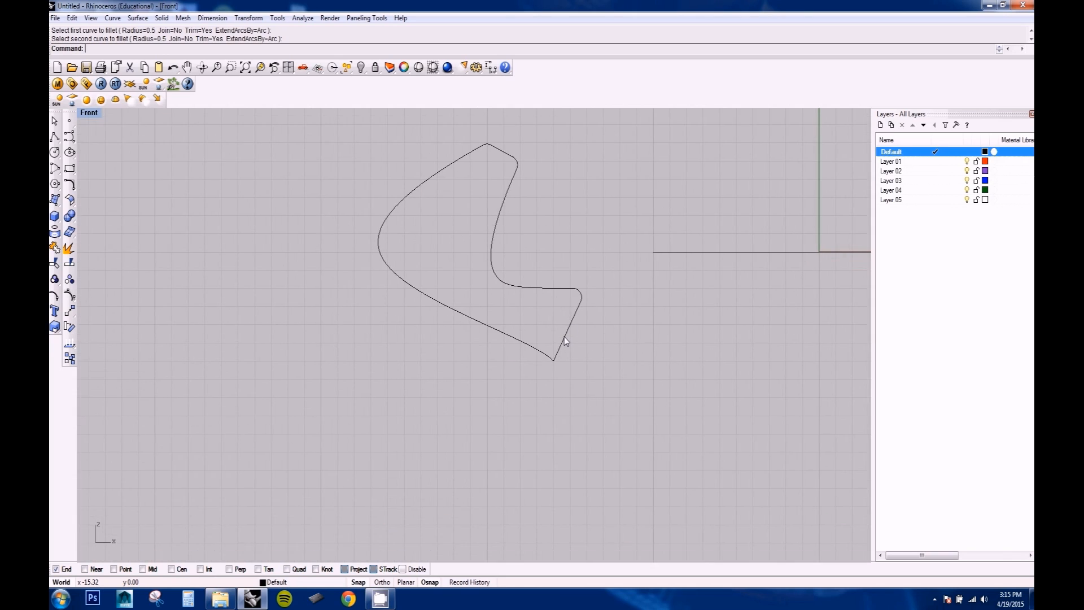
pyautogui.press('Return')
pyautogui.click(561, 347)
pyautogui.click(484, 392)
# Step: Join the eight curves of the filleted outline into one closed profile
pyautogui.scroll(-10, 446, 345)
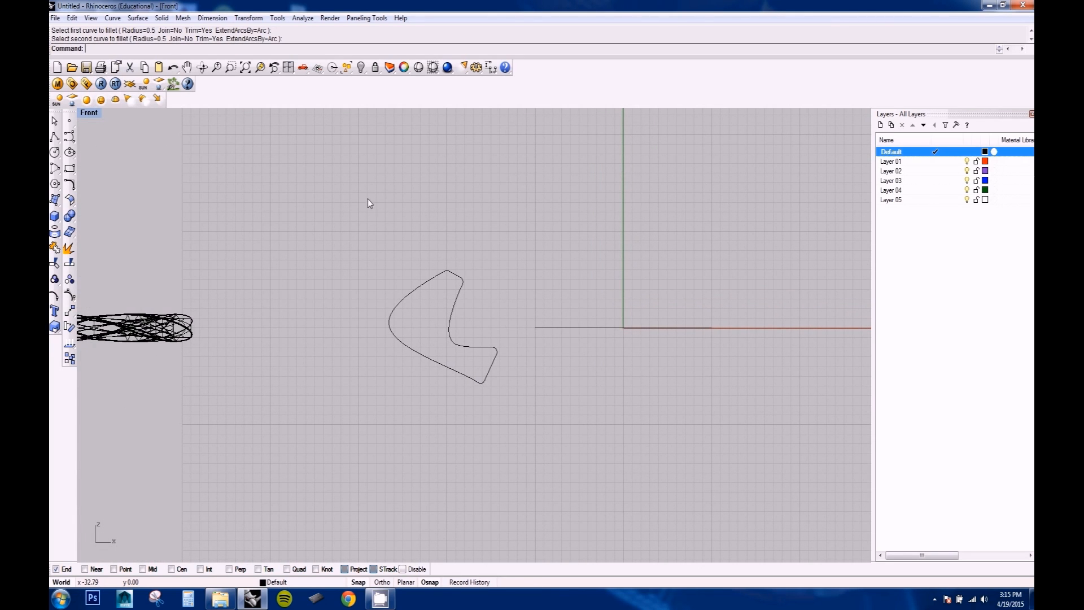
pyautogui.scroll(4, 383, 304)
pyautogui.scroll(-2, 256, 157)
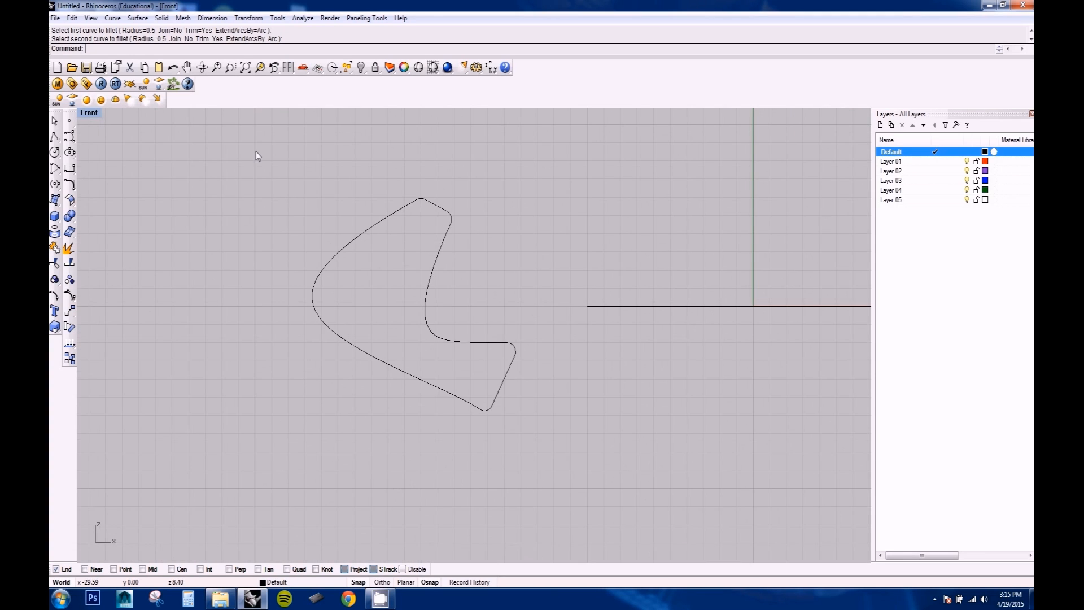
pyautogui.moveTo(256, 151); pyautogui.dragTo(552, 440)
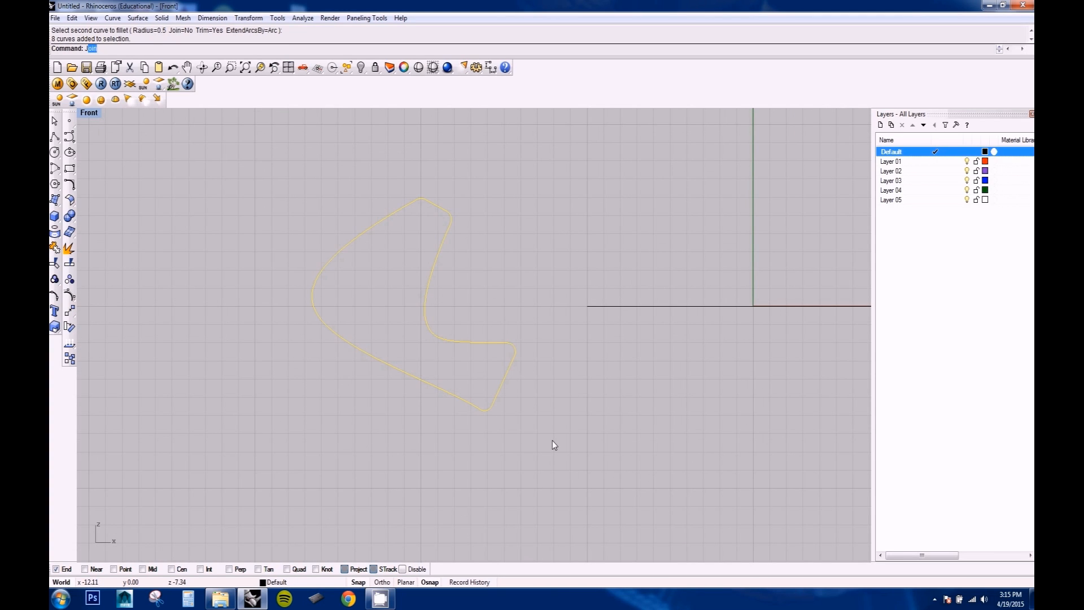
pyautogui.press('Return')
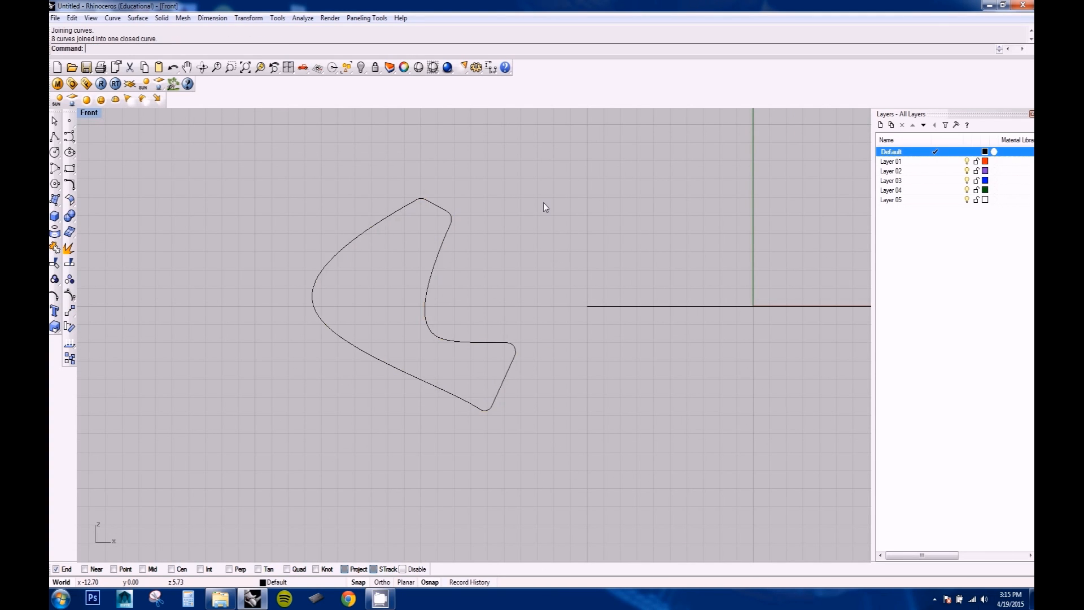
# Step: Undo the deletion of the profile and scale it down to roughly two thirds from an origin point inside it
pyautogui.hotkey('ctrl', 'z')
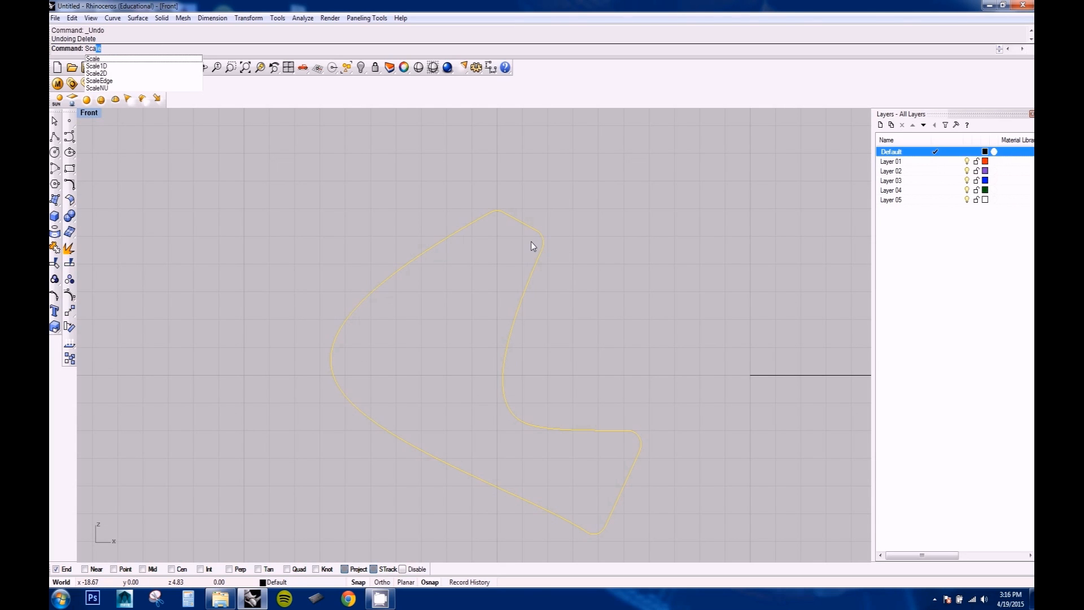
pyautogui.press('Return')
pyautogui.click(421, 346)
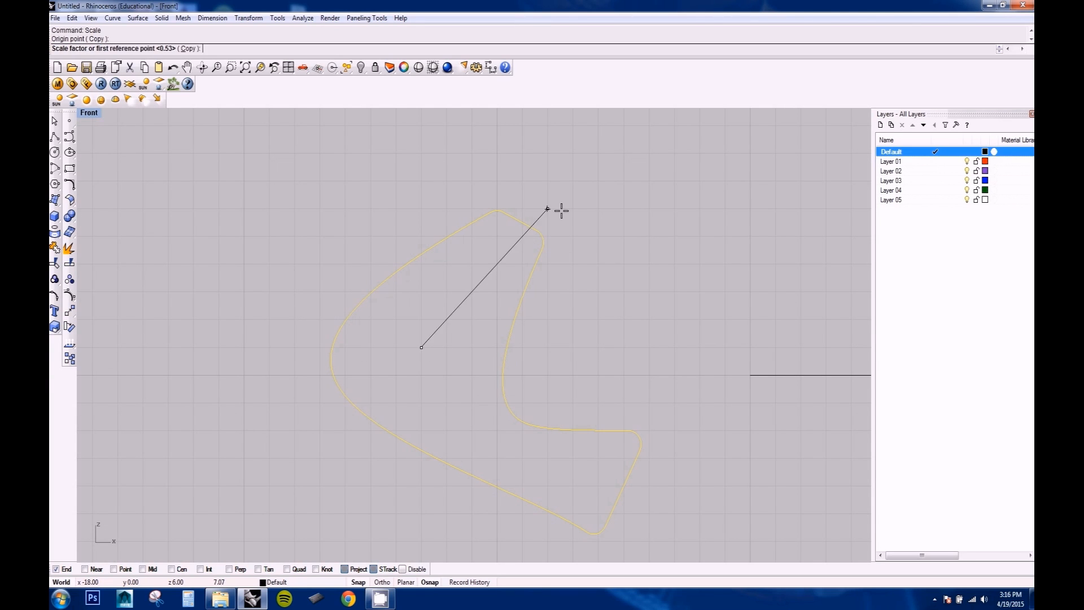
pyautogui.click(649, 153)
pyautogui.click(591, 300)
# Step: Move the profile onto the circle's negative X end, disabling object snaps for fine placement, so that the circle's edge lies inside the outline
pyautogui.scroll(-10, 589, 289)
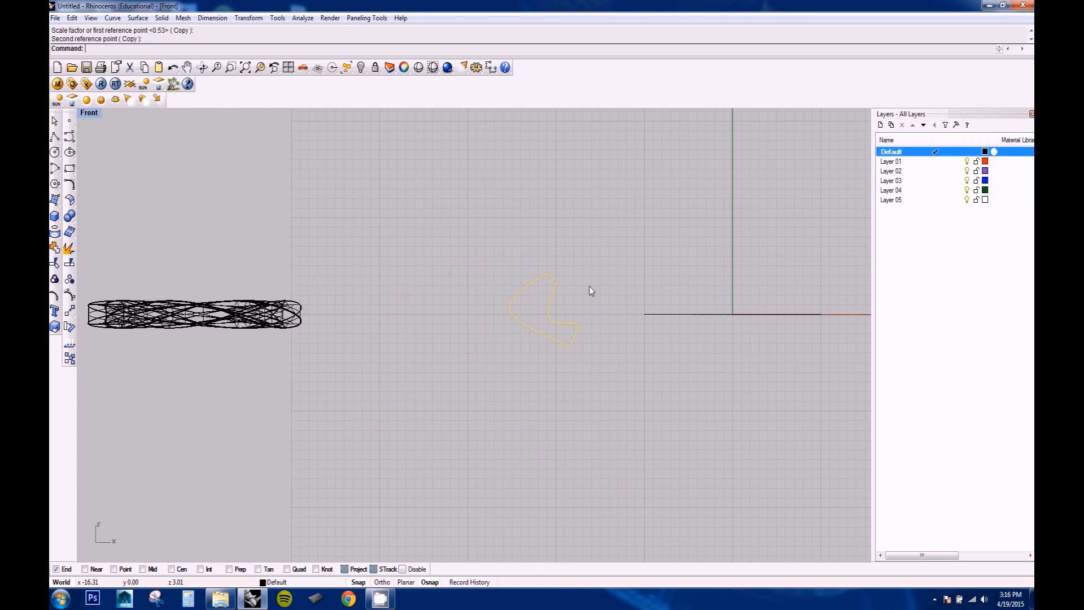
pyautogui.moveTo(570, 298); pyautogui.dragTo(400, 302, button='right')
pyautogui.moveTo(381, 312); pyautogui.dragTo(489, 321)
pyautogui.scroll(5, 489, 321)
pyautogui.moveTo(526, 361); pyautogui.dragTo(524, 358)
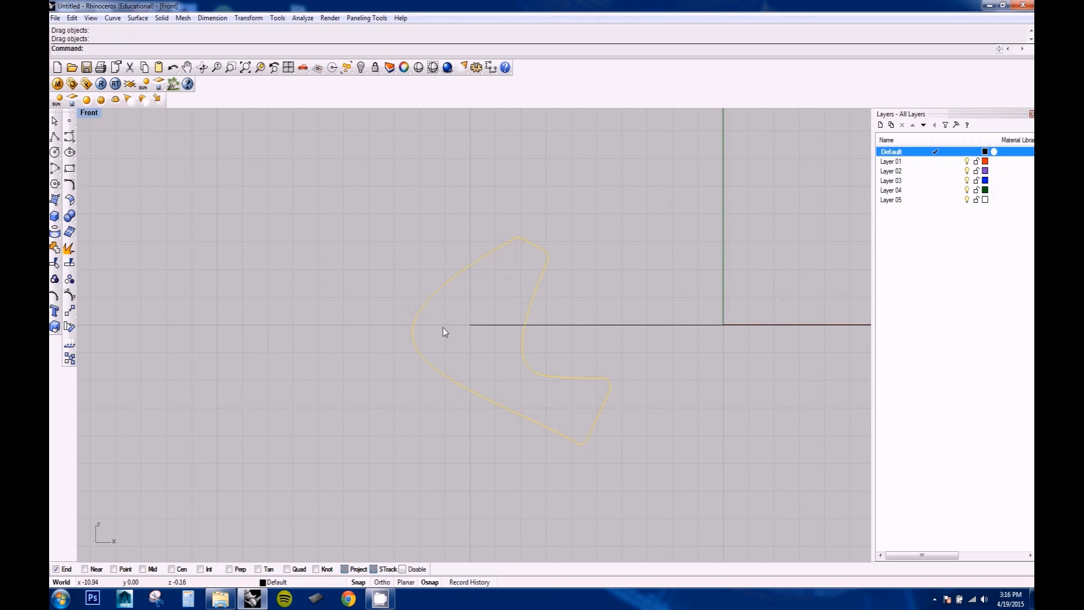
pyautogui.click(403, 569)
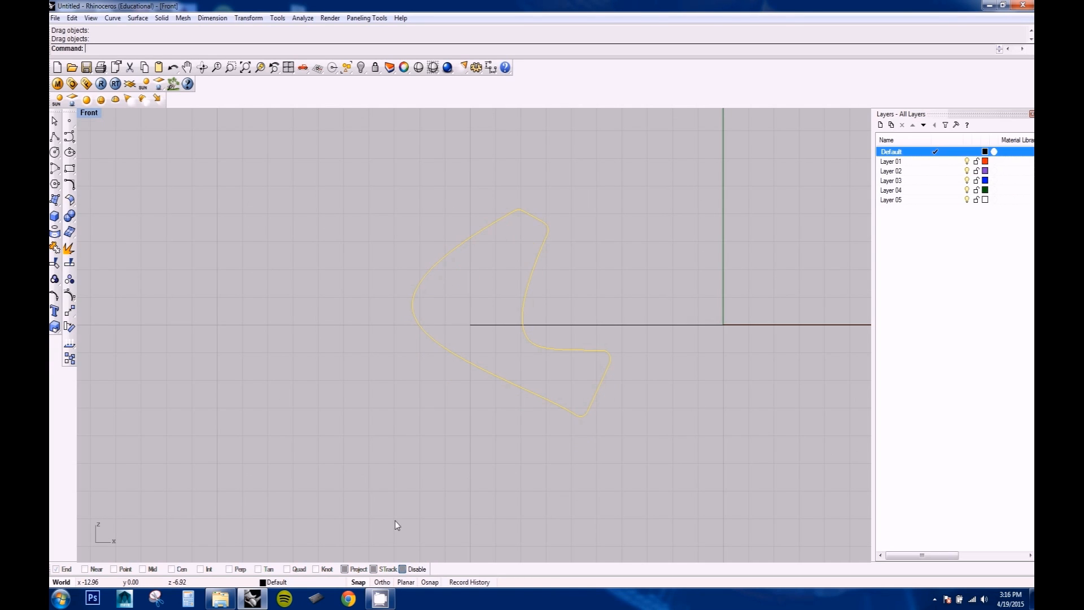
pyautogui.moveTo(531, 343); pyautogui.dragTo(520, 361)
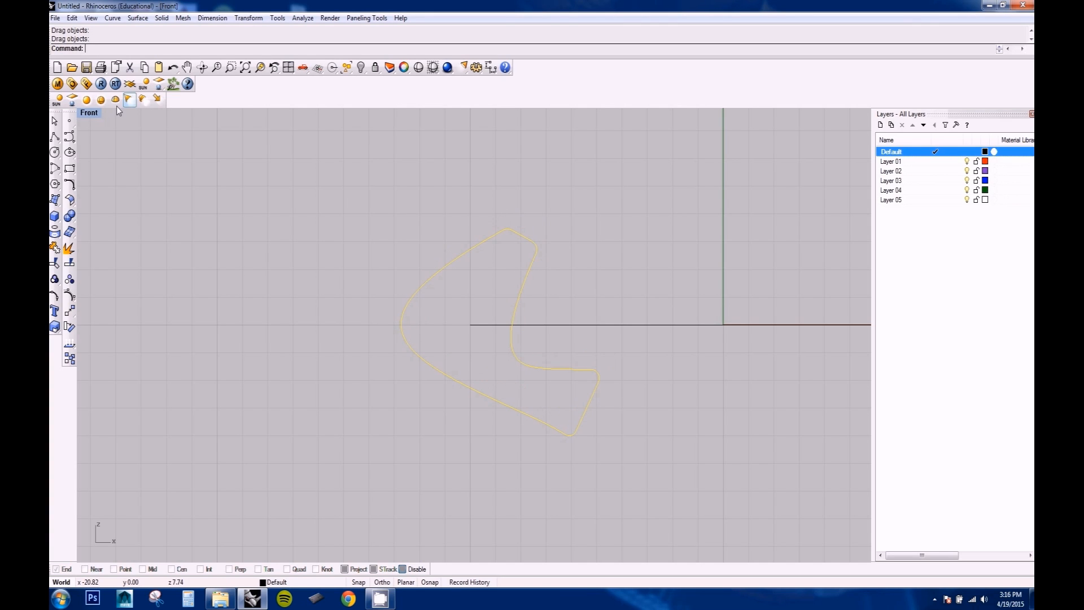
# Step: Re-enable object snapping with only Near and Mid active, and place a point on the short upper edge of the profile
pyautogui.click(69, 120)
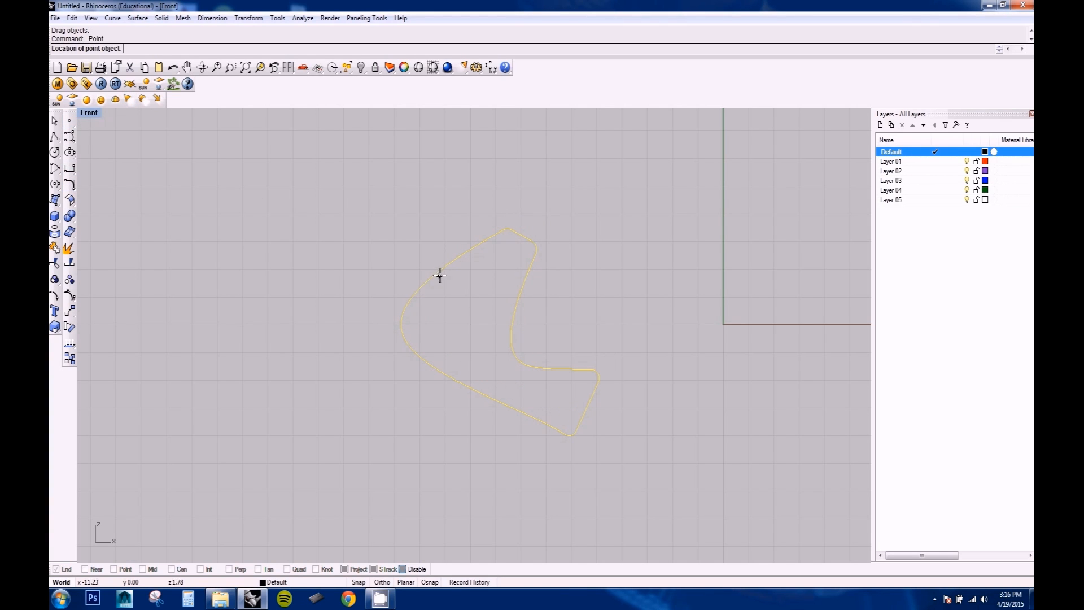
pyautogui.click(403, 568)
pyautogui.click(77, 570)
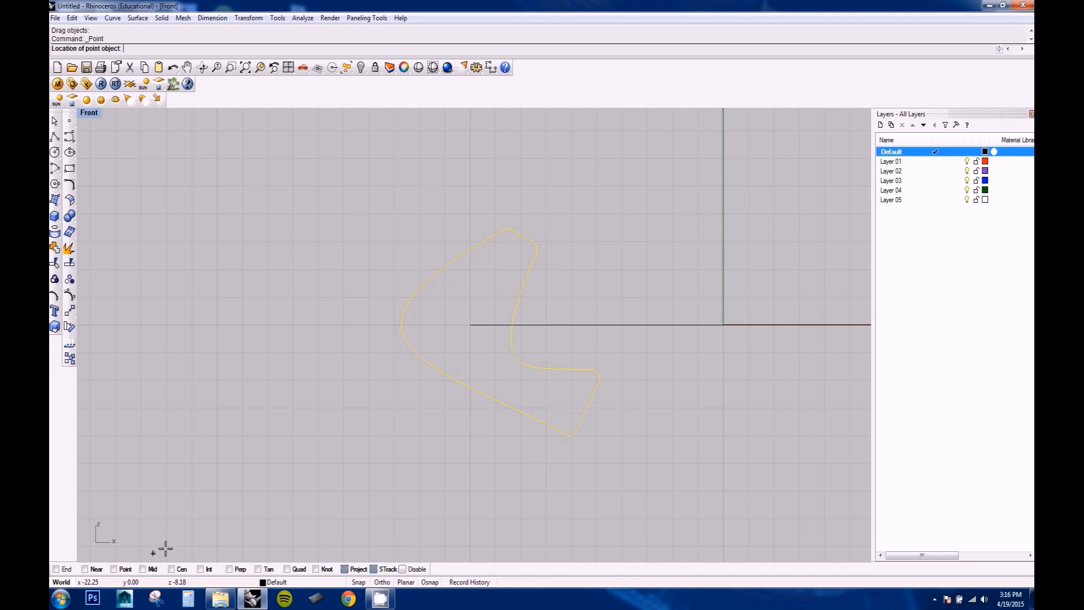
pyautogui.click(143, 569)
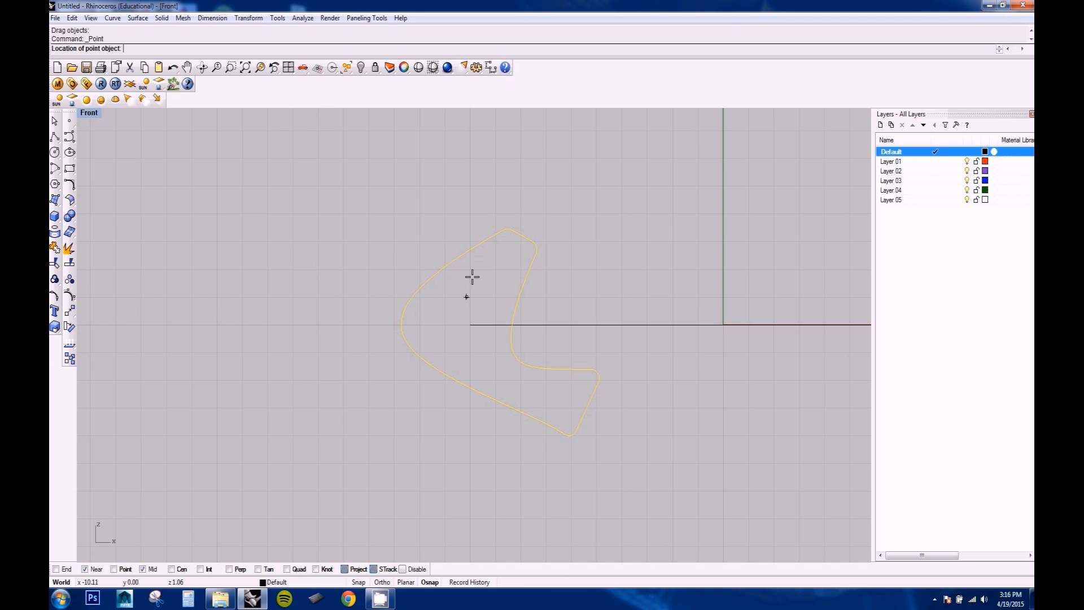
pyautogui.click(522, 236)
# Step: Group the profile curve together with the point on its short upper edge
pyautogui.scroll(2, 597, 172)
pyautogui.moveTo(571, 227); pyautogui.dragTo(425, 279)
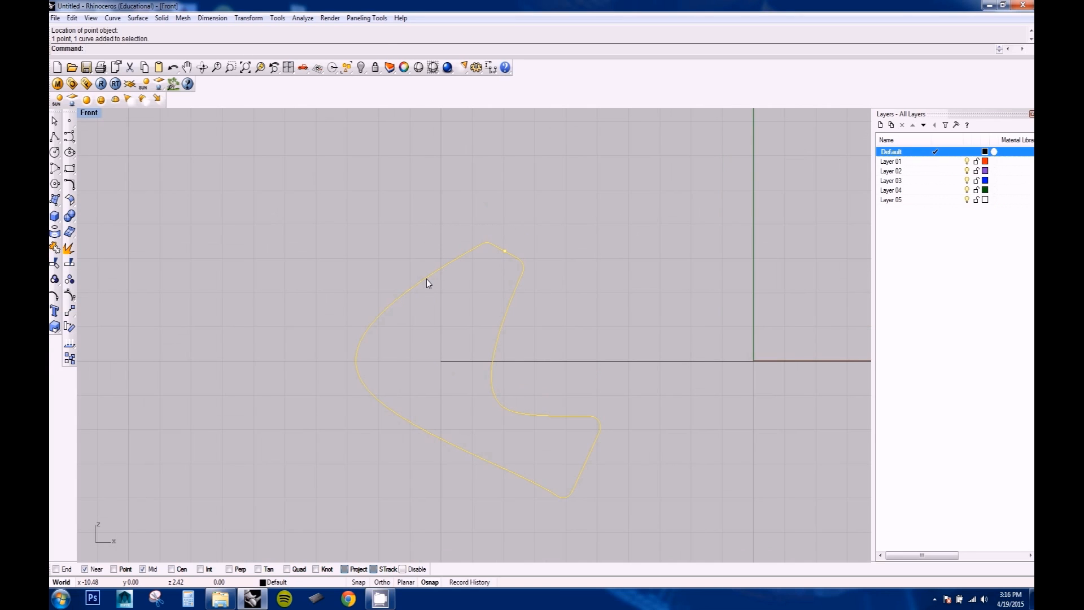
pyautogui.write('Group')
pyautogui.press('Return')
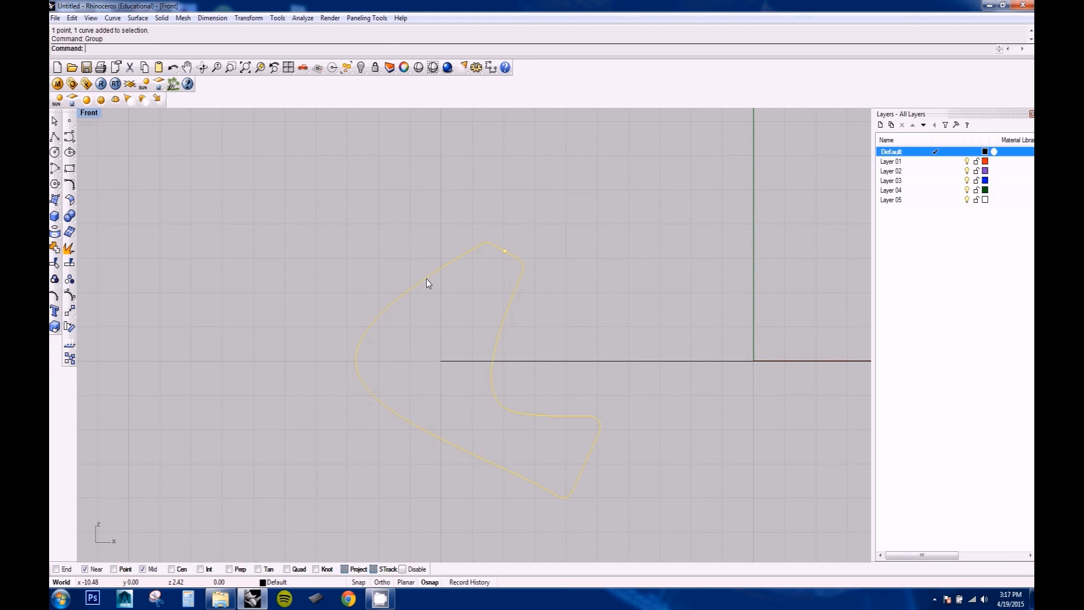
# Step: Scale the grouped profile down to roughly three quarters from the circle's negative X end in the Front view, with object snaps disabled and grid snap on
pyautogui.doubleClick(88, 113)
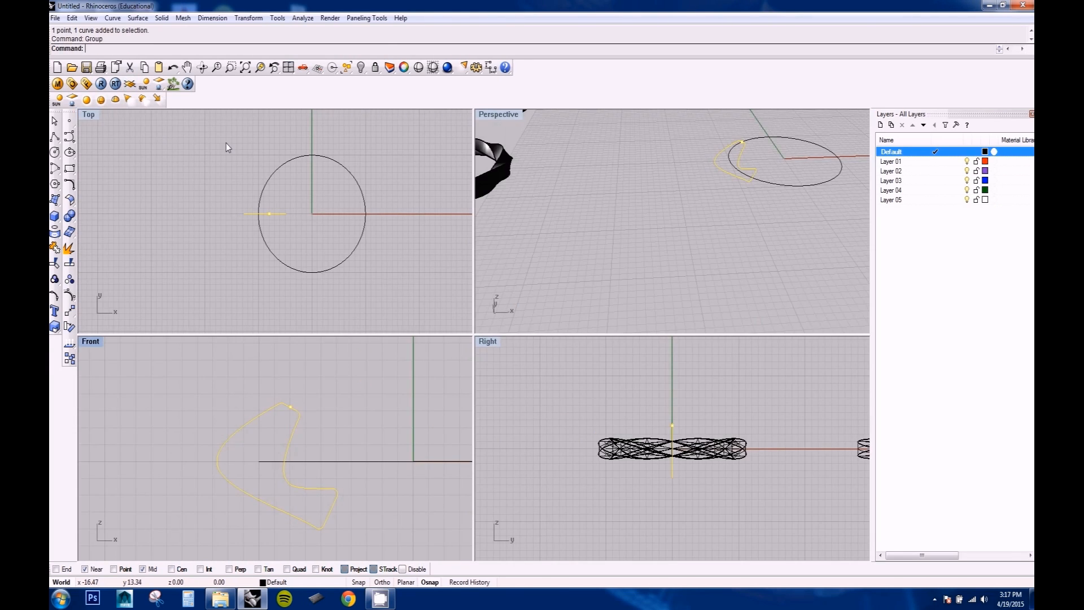
pyautogui.scroll(4, 280, 237)
pyautogui.scroll(-3, 297, 425)
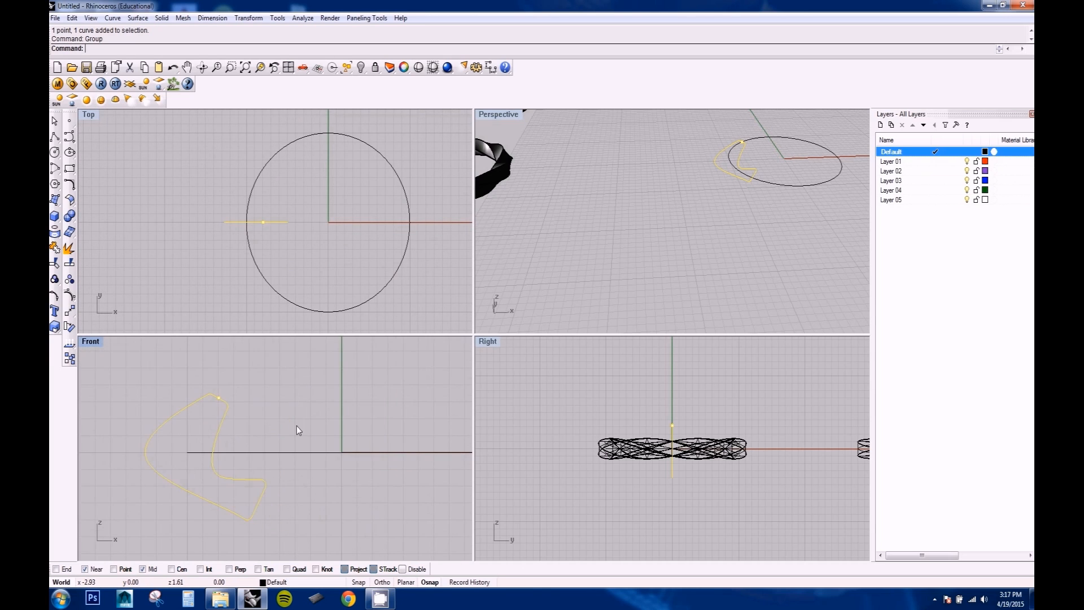
pyautogui.moveTo(306, 437); pyautogui.dragTo(284, 450, button='right')
pyautogui.scroll(3, 270, 275)
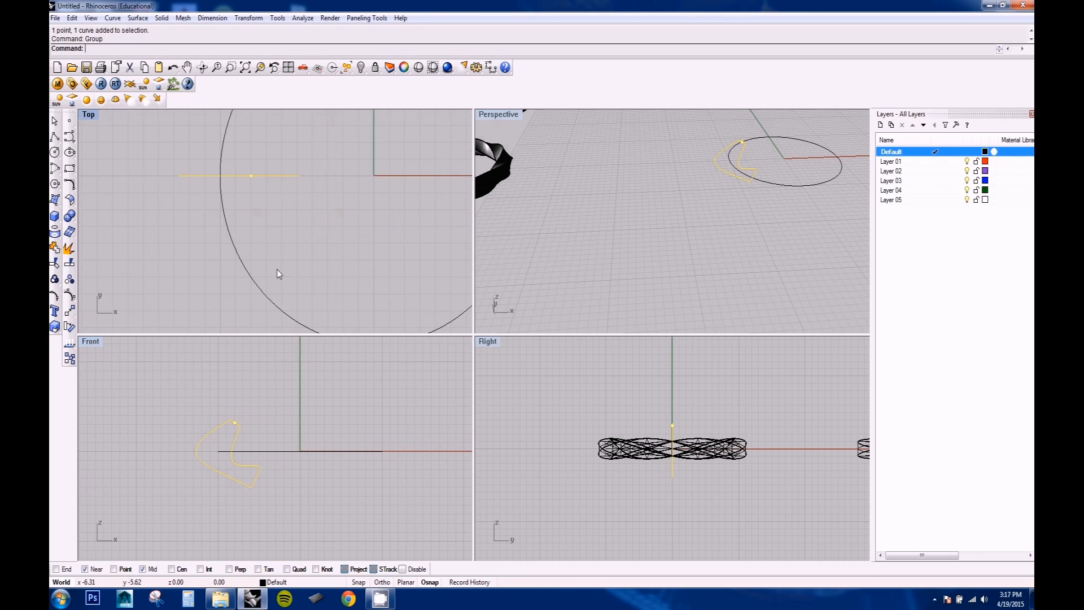
pyautogui.scroll(4, 232, 448)
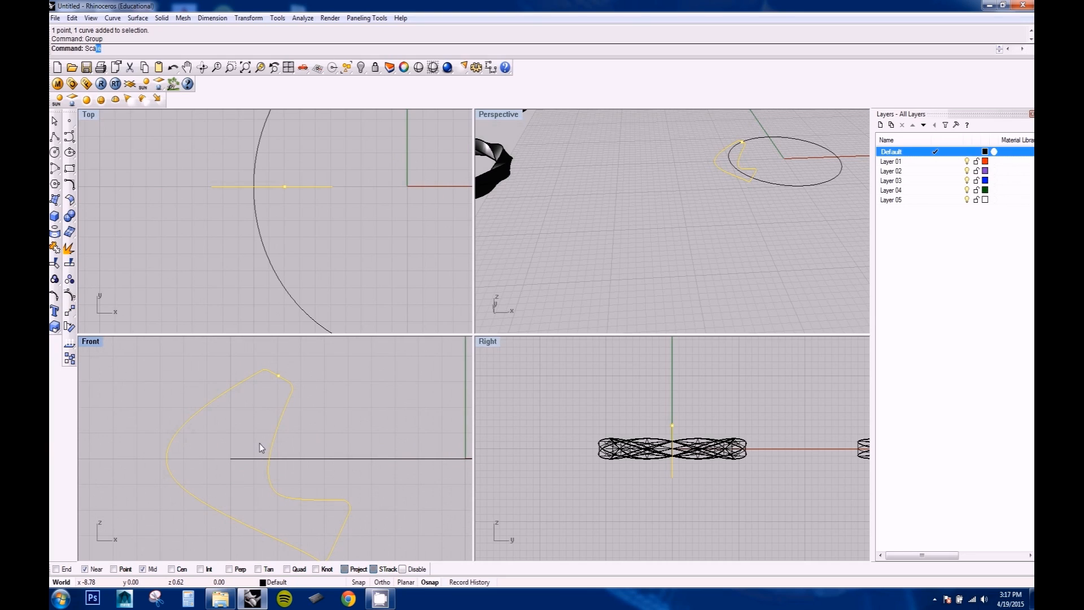
pyautogui.press('Return')
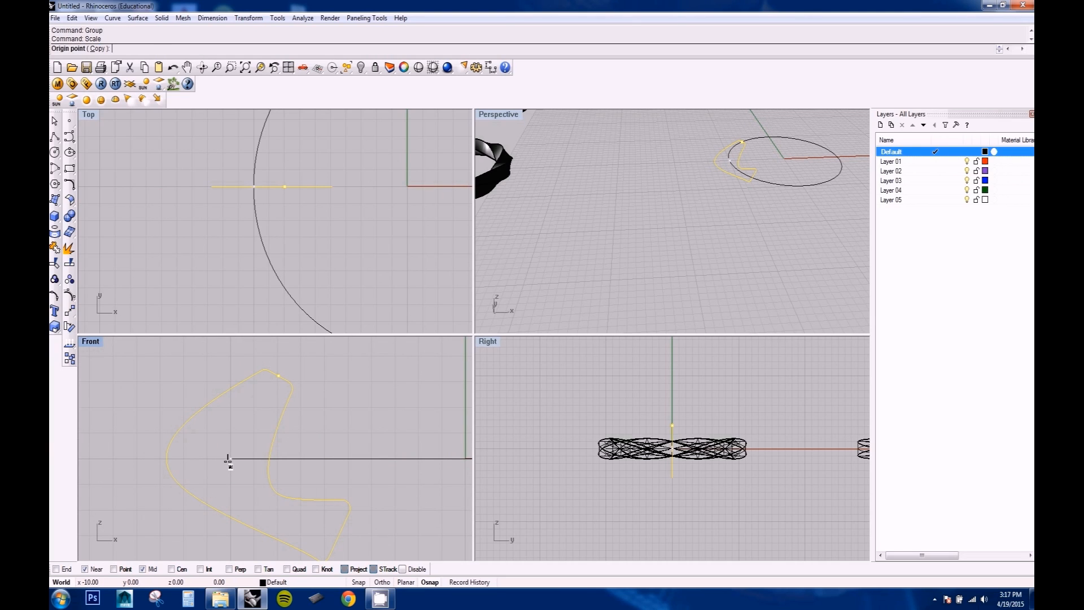
pyautogui.click(403, 569)
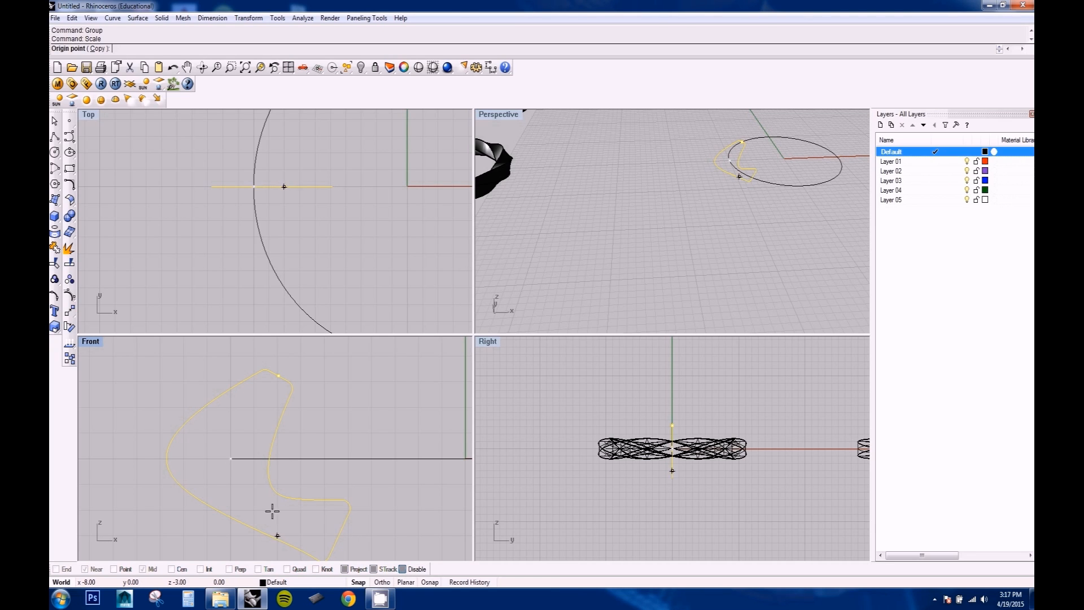
pyautogui.click(231, 459)
pyautogui.click(112, 381)
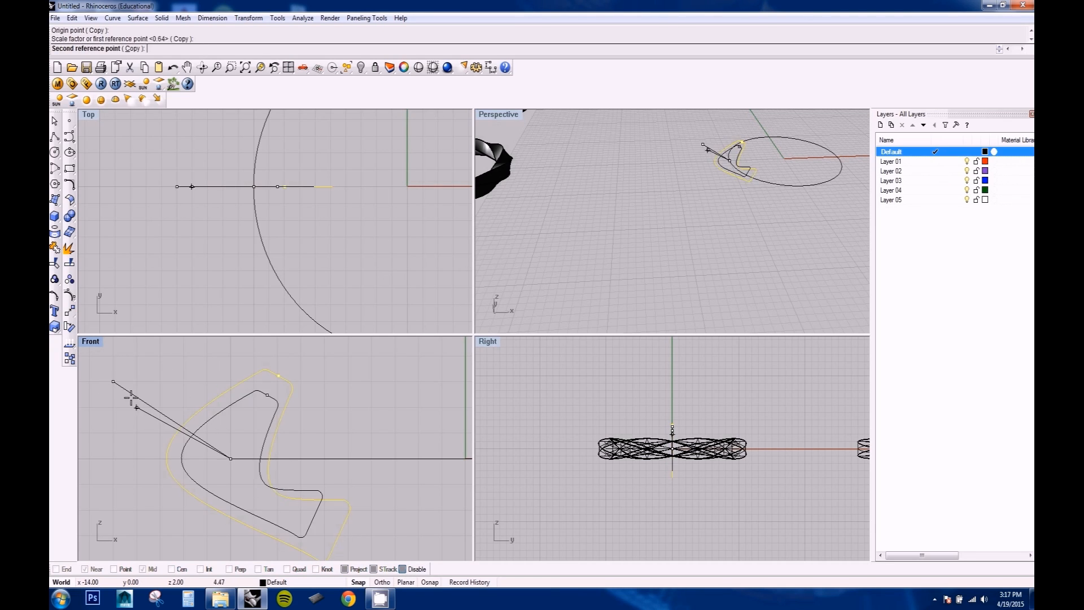
pyautogui.click(141, 402)
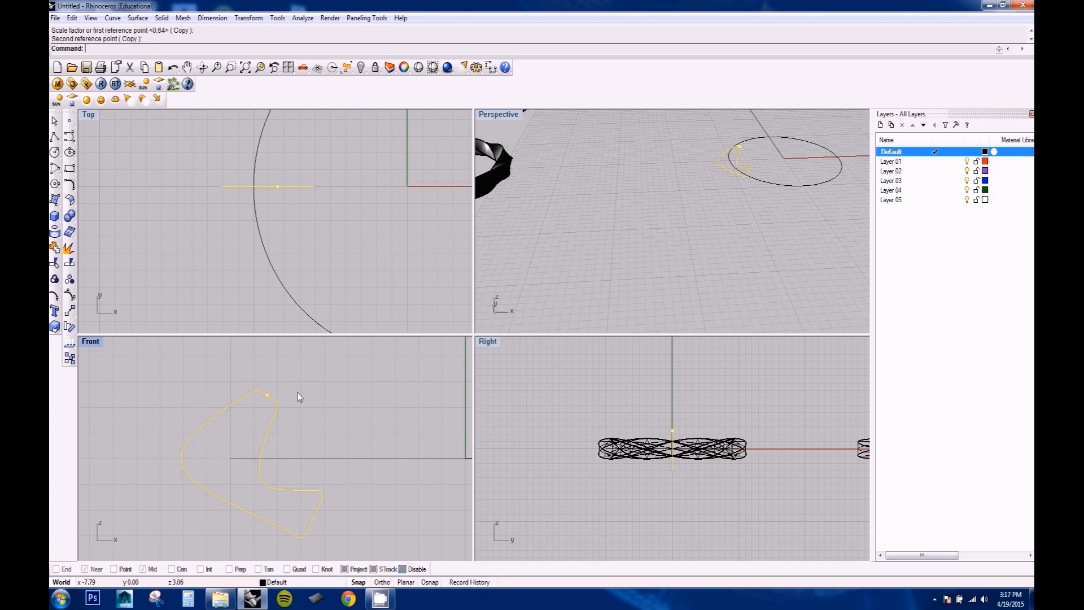
# Step: Create a polar array of the grouped profile in the Front view, centred on the circle's negative X end, with 8 items over 360 degrees
pyautogui.scroll(-5, 305, 243)
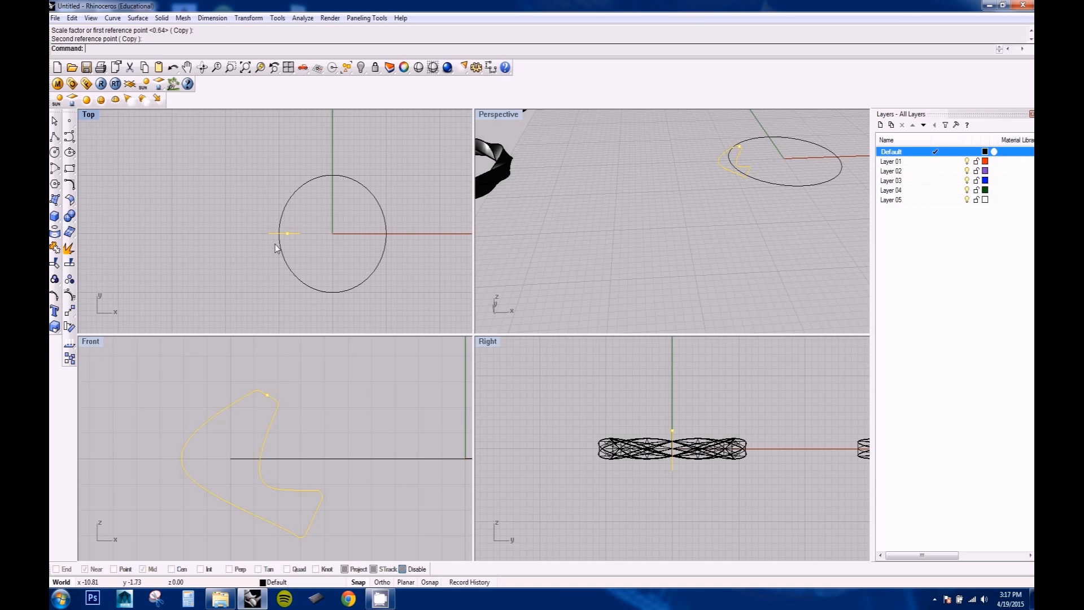
pyautogui.moveTo(291, 476); pyautogui.dragTo(302, 475, button='right')
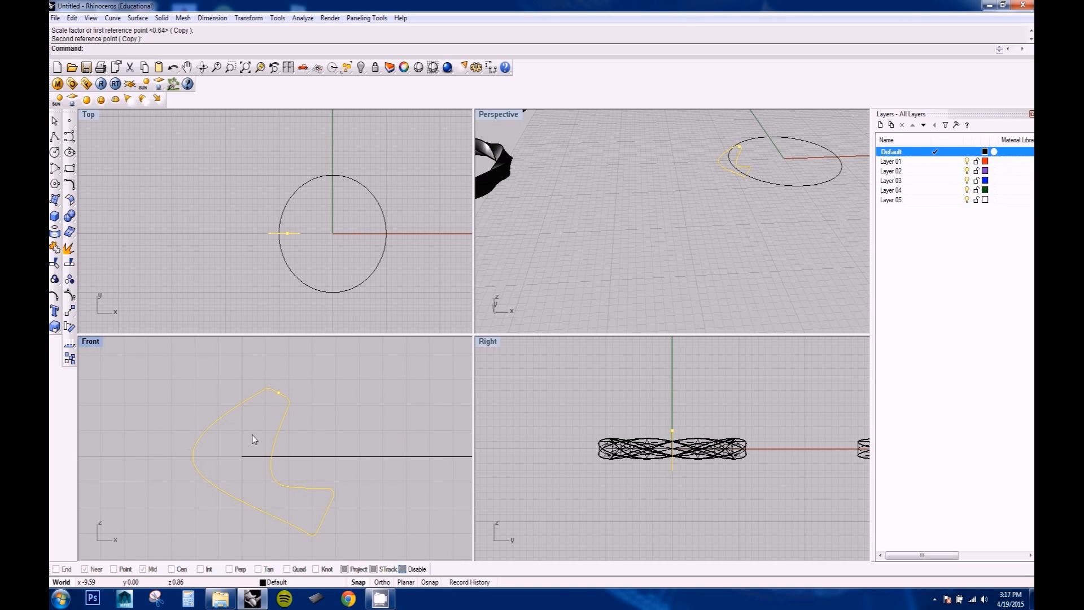
pyautogui.doubleClick(99, 343)
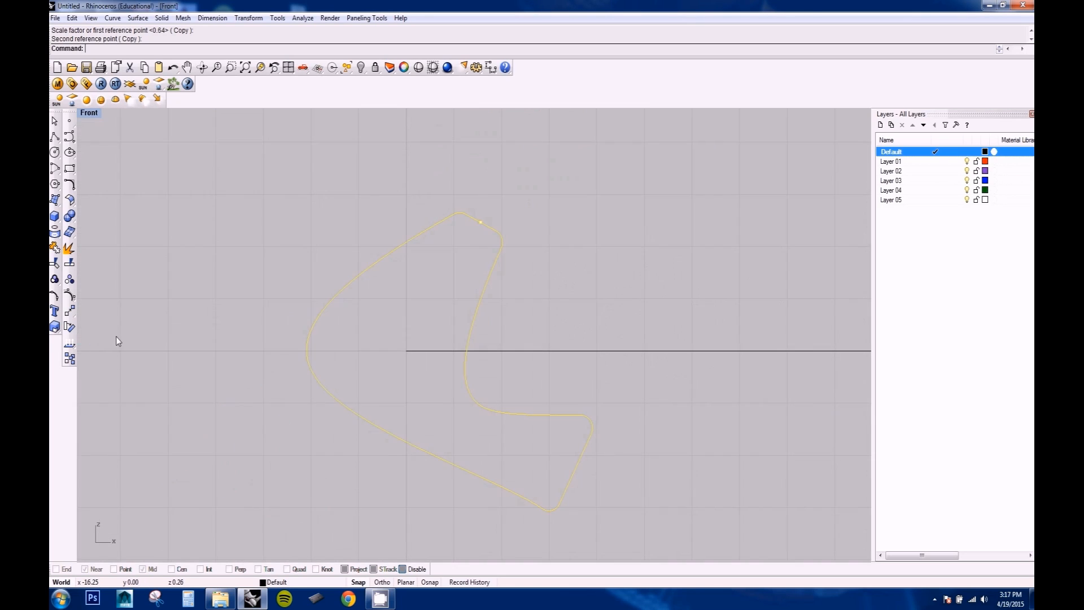
pyautogui.write('Array')
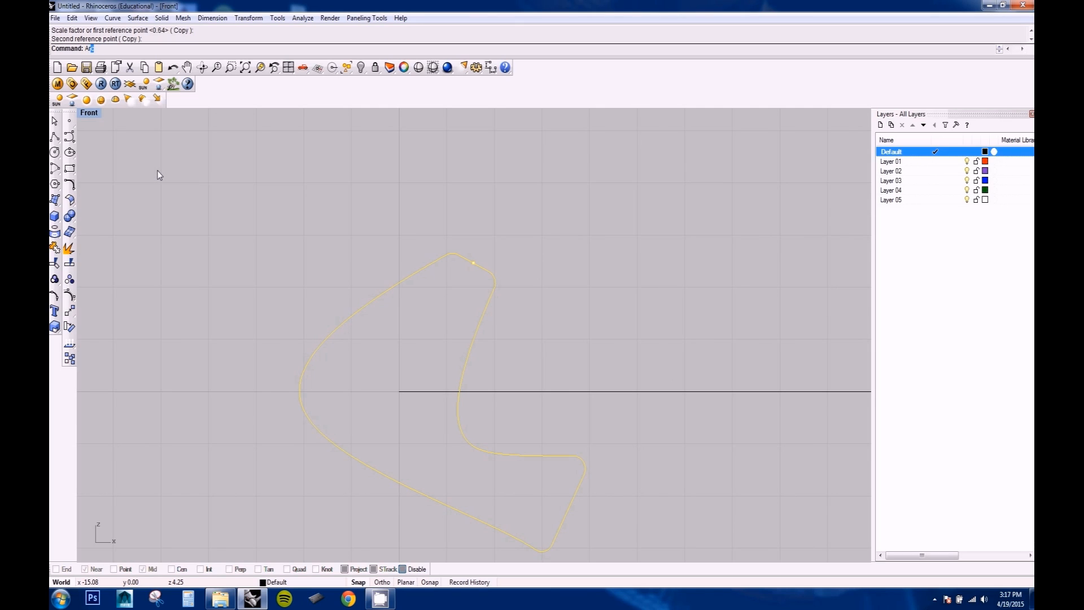
pyautogui.press('Down')
pyautogui.press('Down')
pyautogui.press('Down')
pyautogui.press('Down')
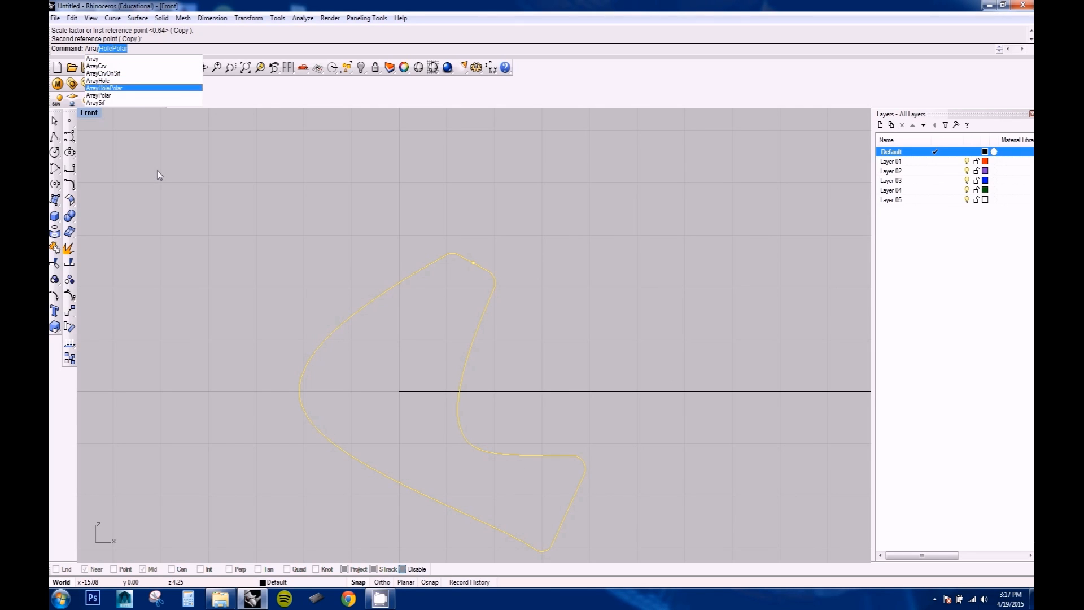
pyautogui.press('Return')
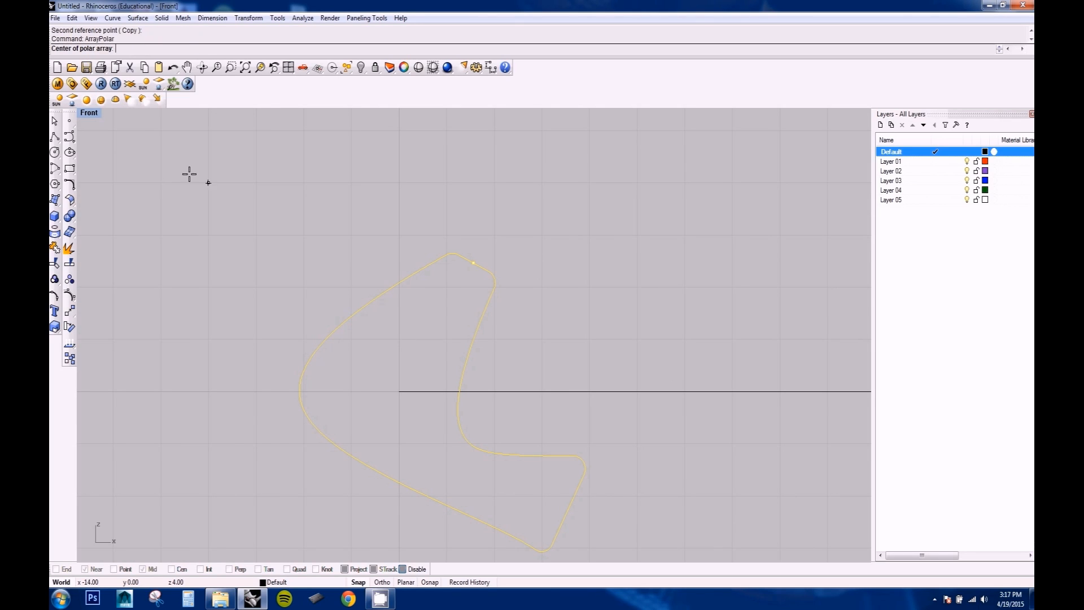
pyautogui.moveTo(384, 370); pyautogui.dragTo(358, 366, button='right')
pyautogui.scroll(-2, 374, 381)
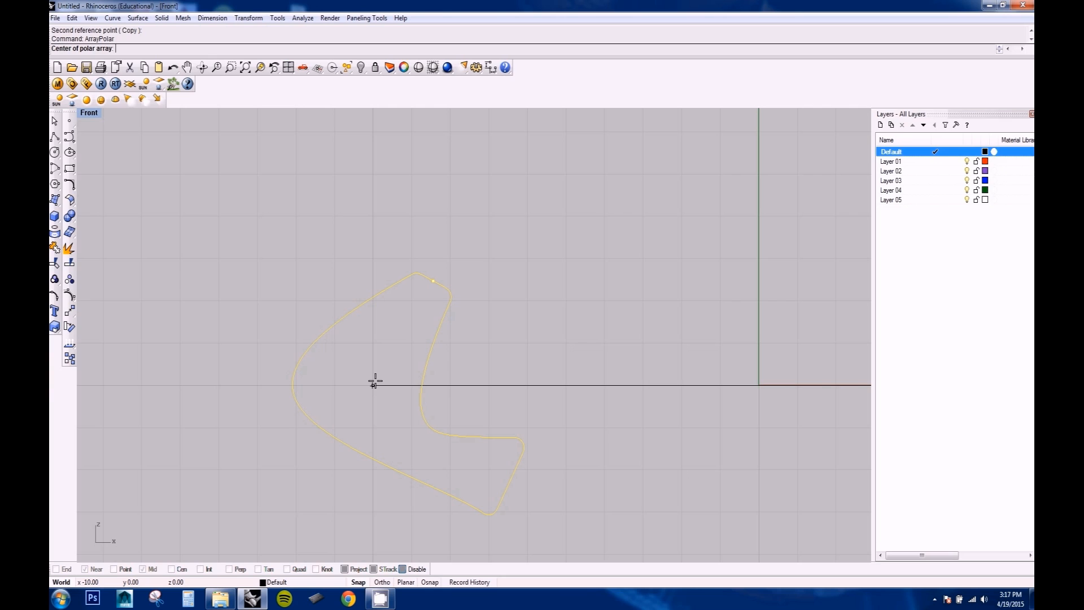
pyautogui.click(374, 381)
pyautogui.scroll(-3, 416, 376)
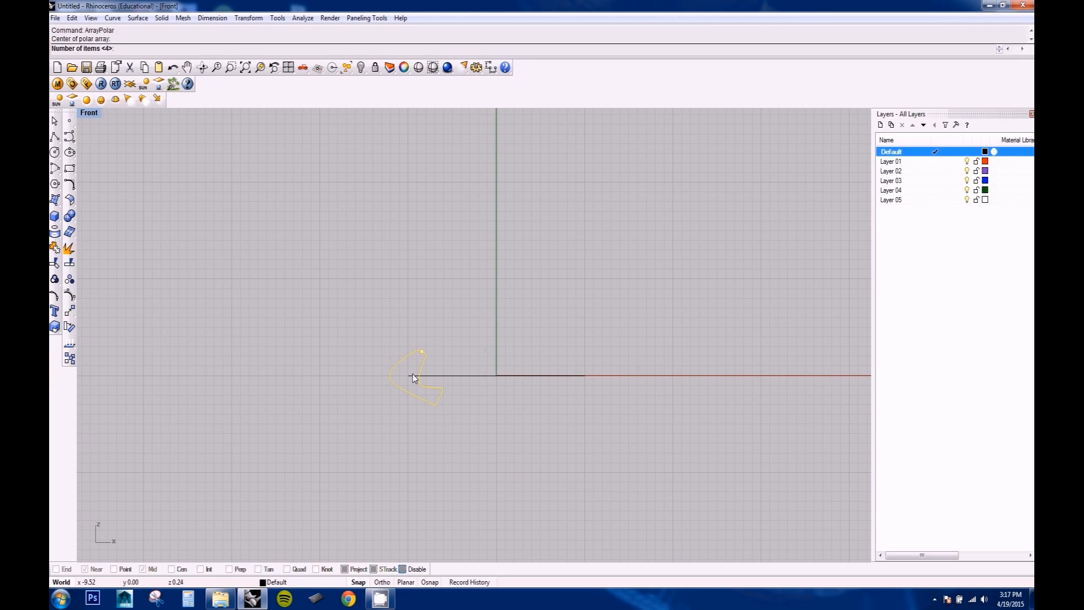
pyautogui.scroll(5, 416, 375)
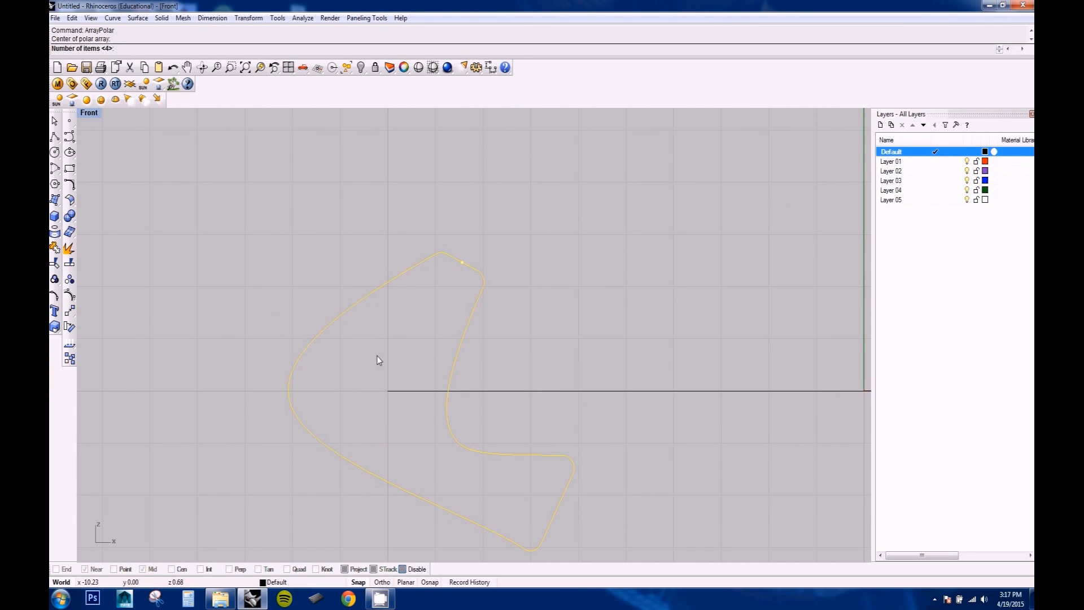
pyautogui.press('Return')
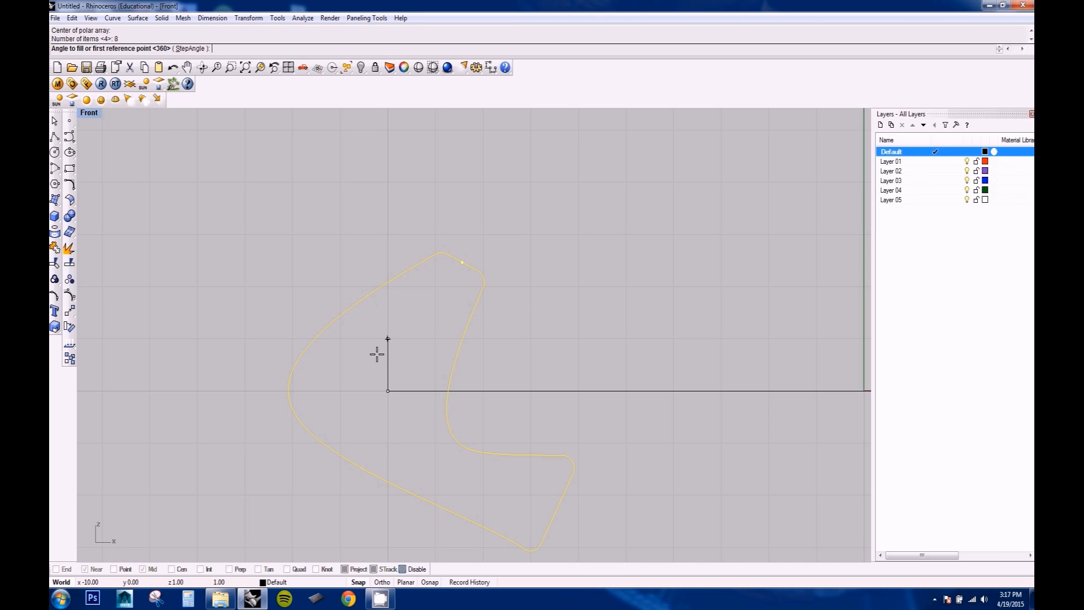
pyautogui.press('Return')
pyautogui.moveTo(395, 349); pyautogui.dragTo(411, 317, button='right')
pyautogui.click(607, 232)
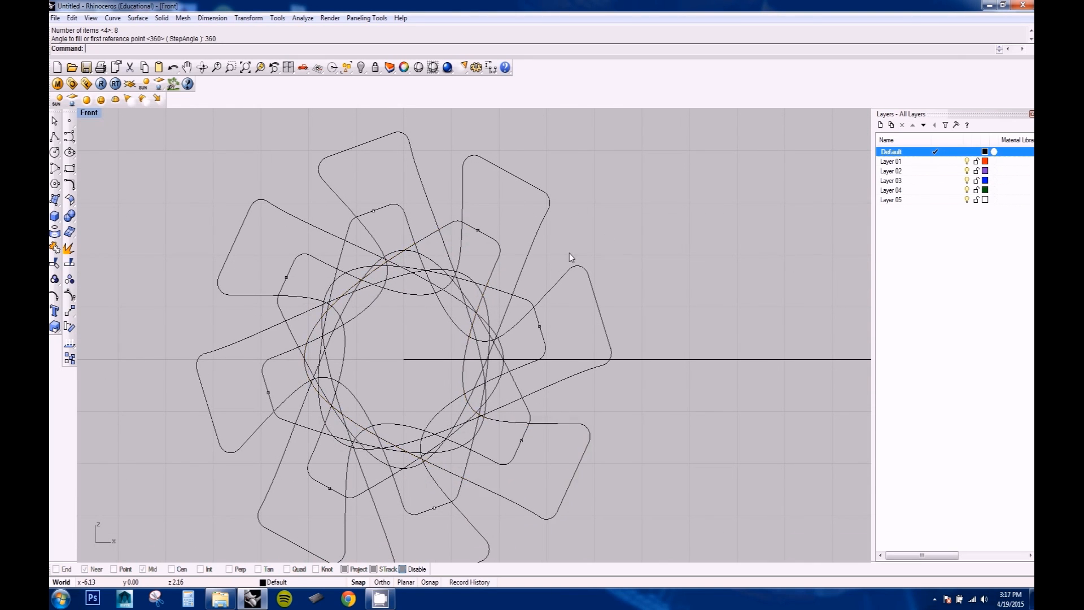
# Step: Rotate every other profile of the array, four in total, 45 degrees clockwise (315) around the circle's centre in the Top view
pyautogui.moveTo(399, 234); pyautogui.dragTo(433, 231, button='right')
pyautogui.click(486, 223)
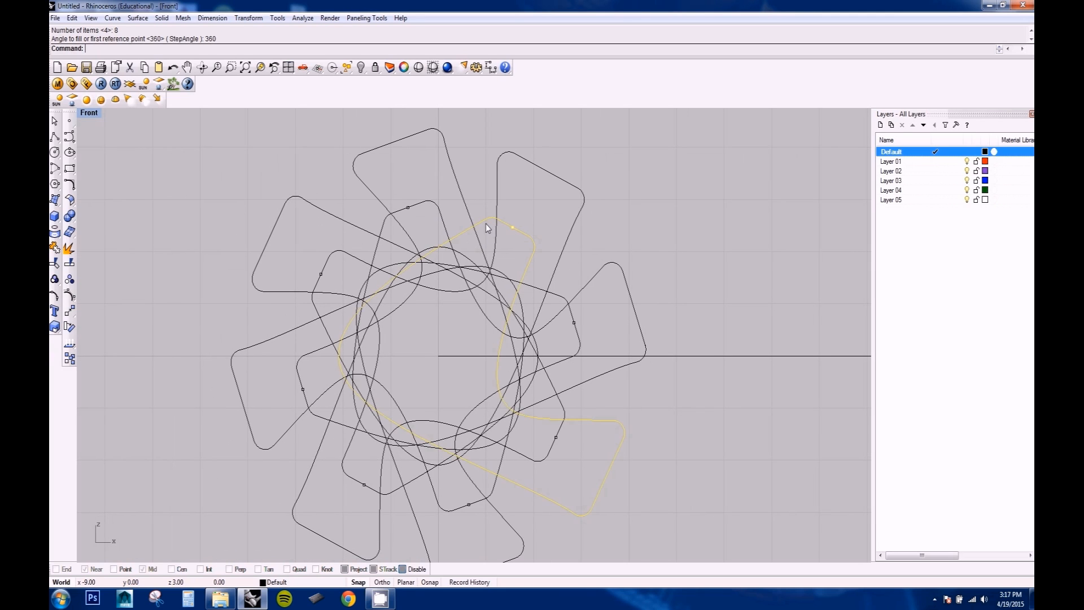
pyautogui.moveTo(502, 287); pyautogui.dragTo(507, 230, button='right')
pyautogui.moveTo(511, 183); pyautogui.dragTo(478, 235, button='right')
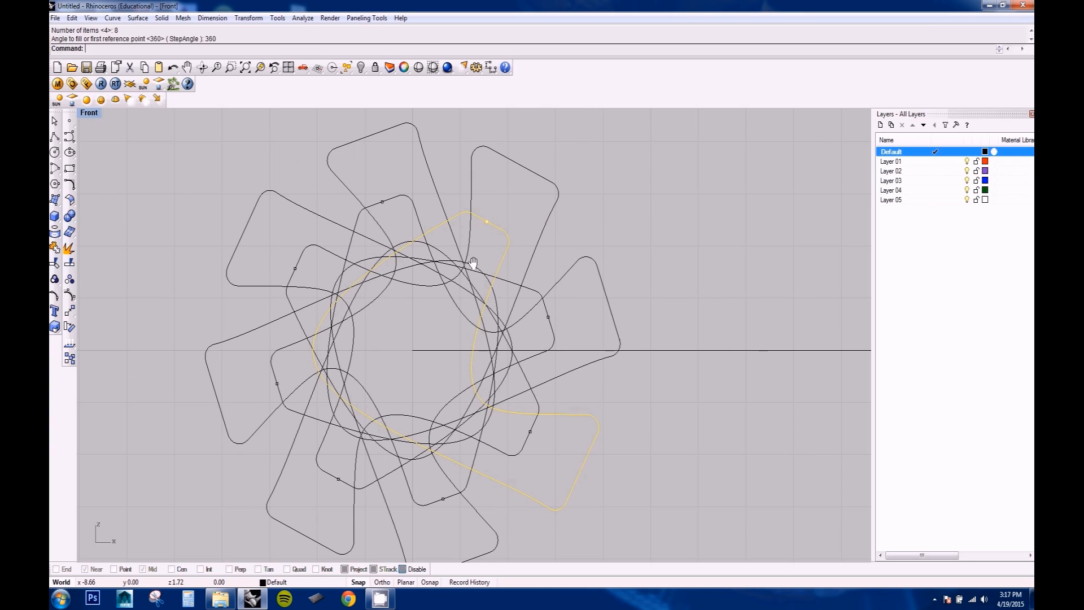
pyautogui.moveTo(473, 262); pyautogui.dragTo(442, 267, button='right')
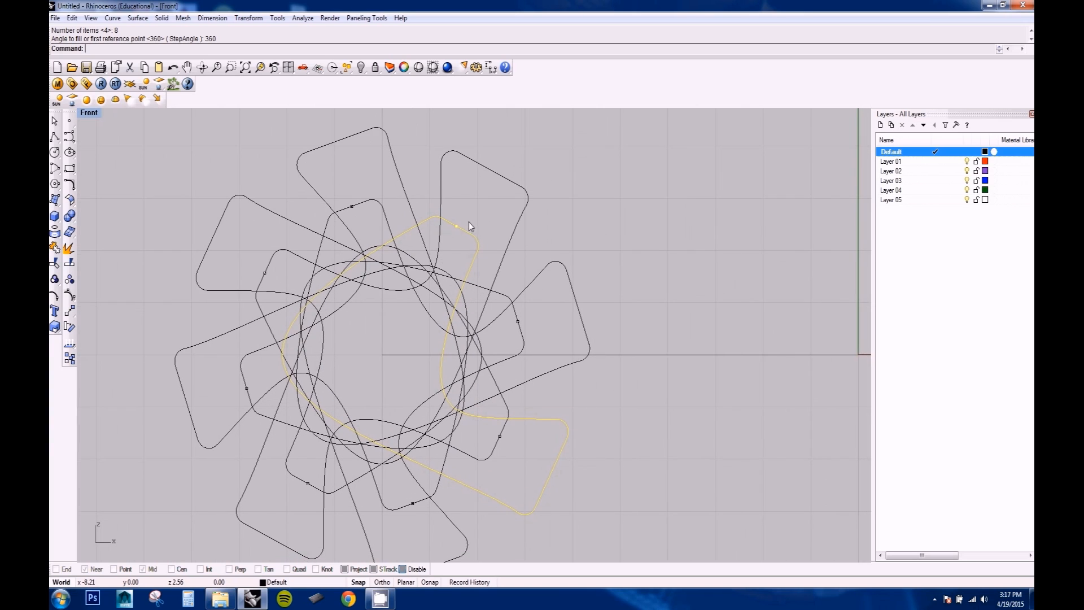
pyautogui.click(504, 302)
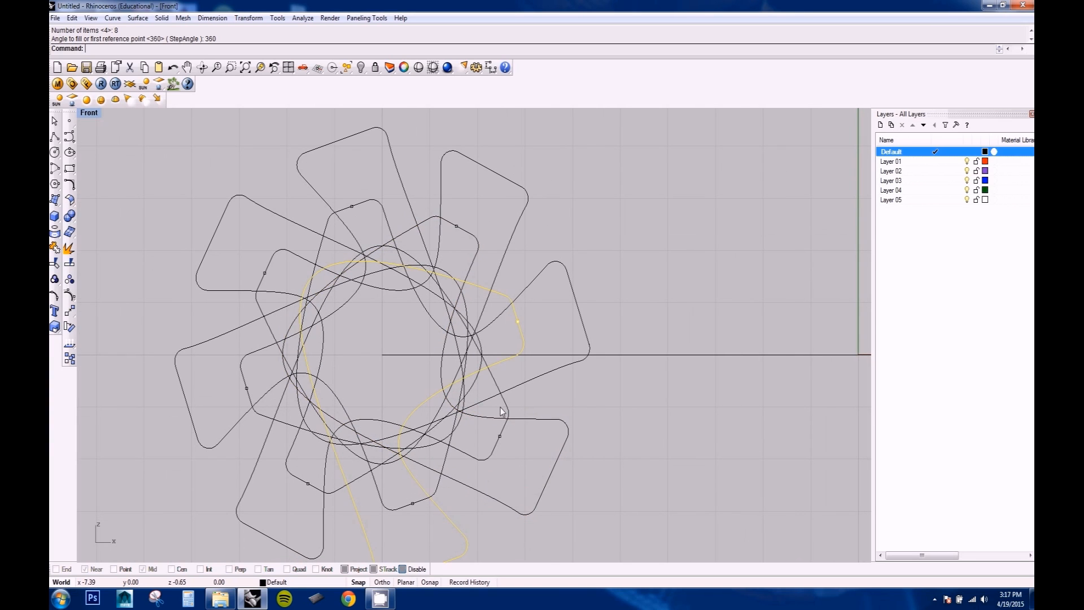
pyautogui.keyDown('shift'); pyautogui.click(435, 486); pyautogui.keyUp('shift')
pyautogui.moveTo(436, 487); pyautogui.dragTo(509, 432, button='right')
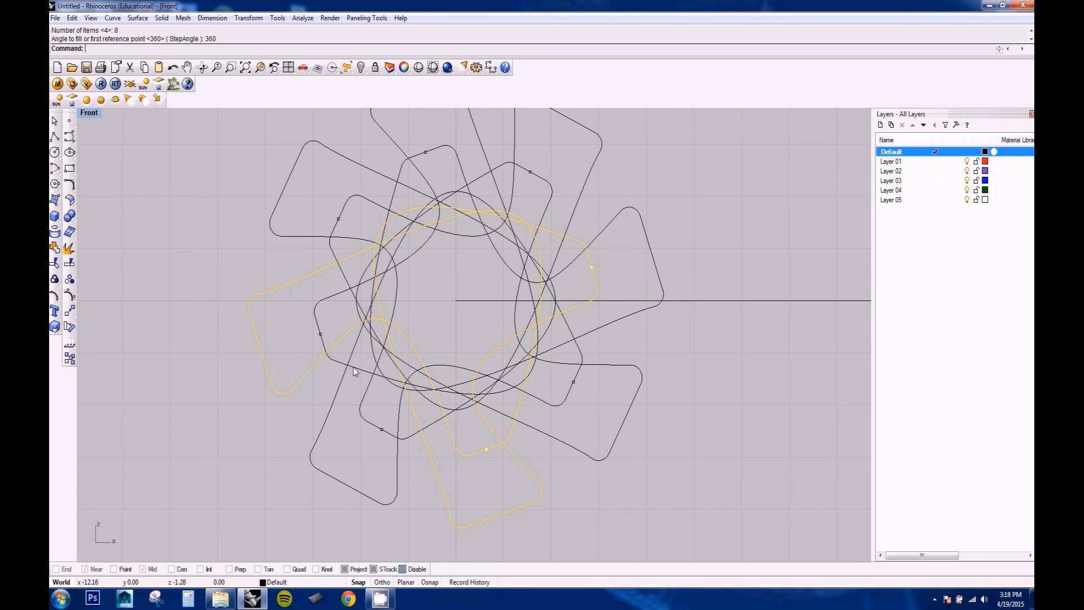
pyautogui.moveTo(440, 249); pyautogui.dragTo(356, 301, button='right')
pyautogui.keyDown('shift'); pyautogui.click(354, 295); pyautogui.keyUp('shift')
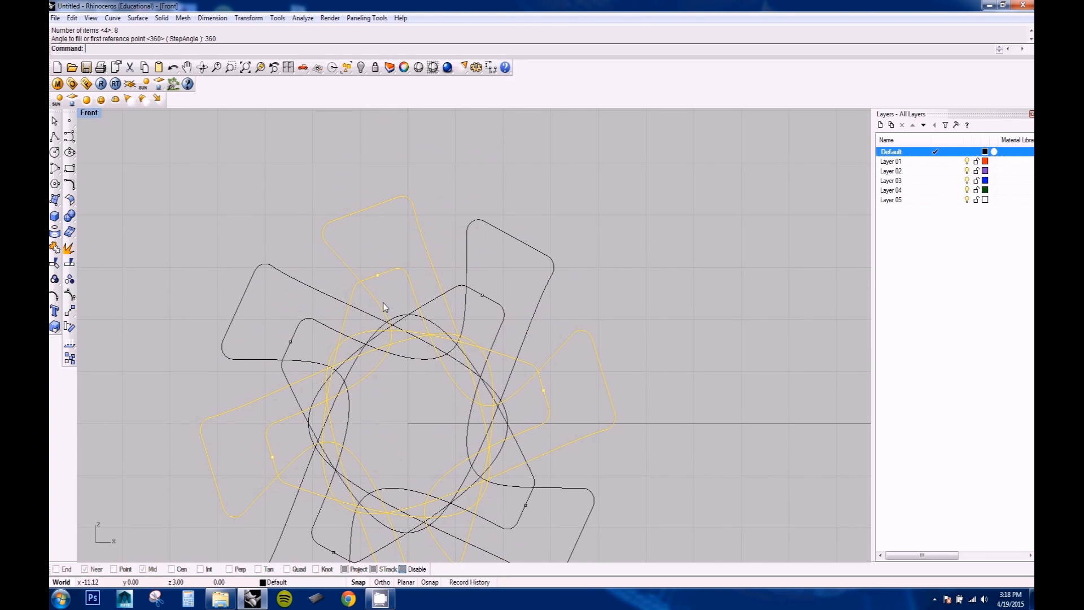
pyautogui.doubleClick(94, 114)
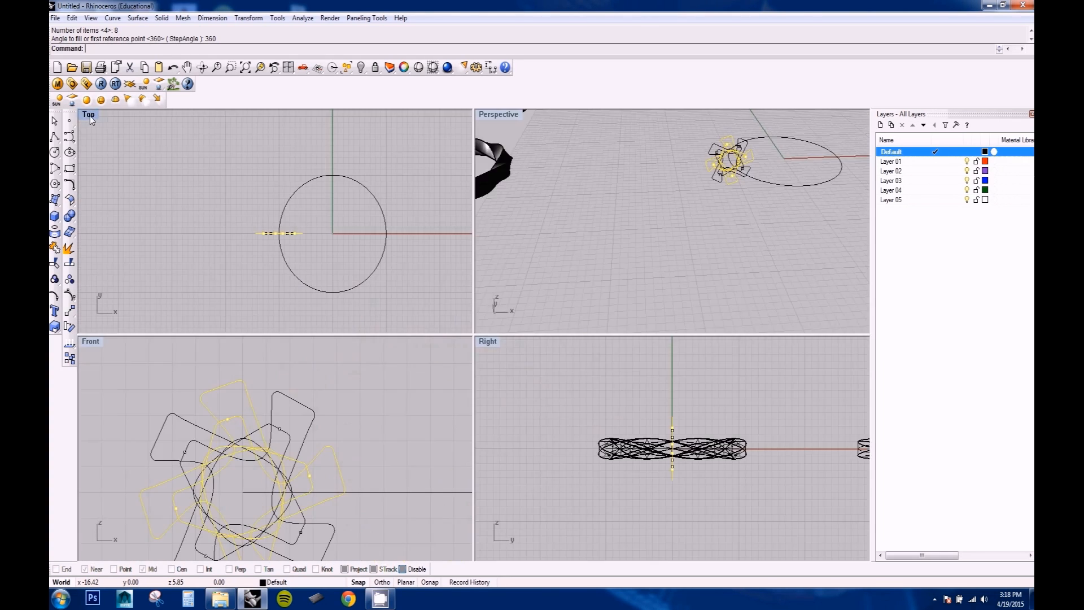
pyautogui.write('Rotate')
pyautogui.press('Return')
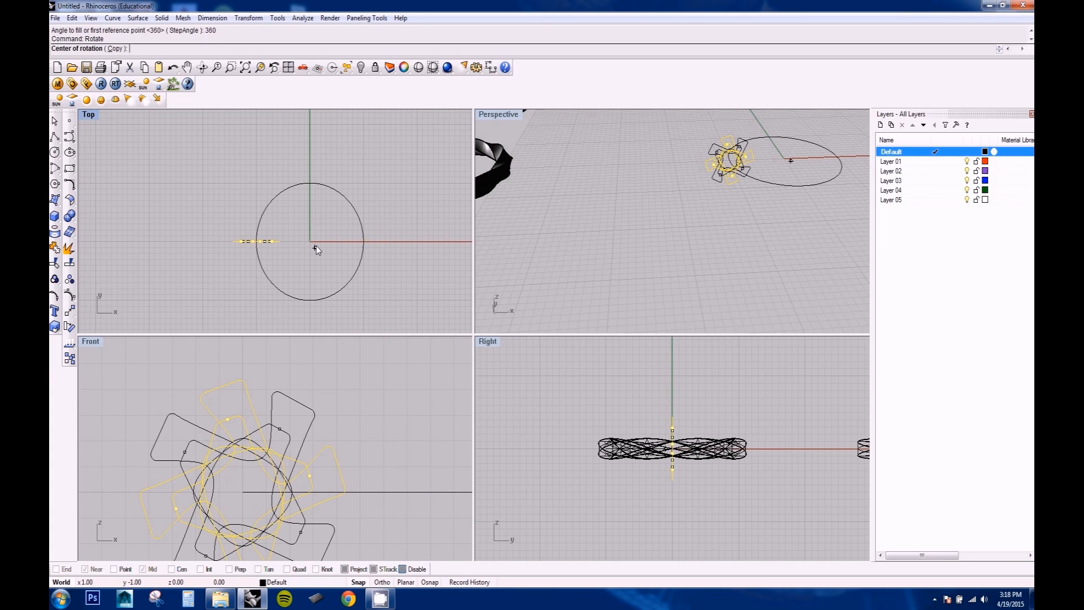
pyautogui.scroll(1, 316, 245)
pyautogui.click(312, 244)
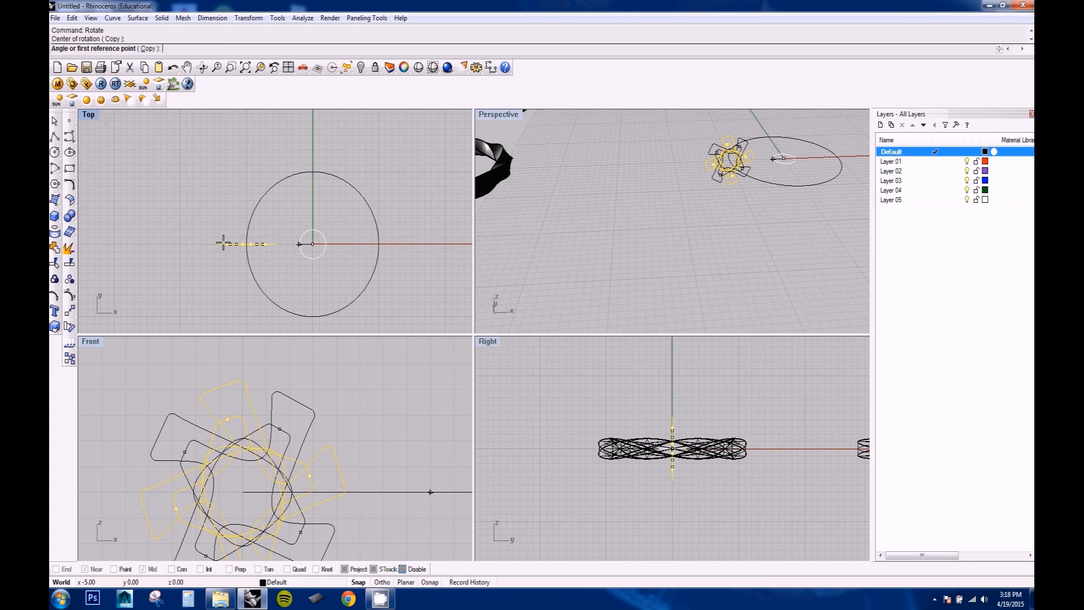
pyautogui.click(135, 244)
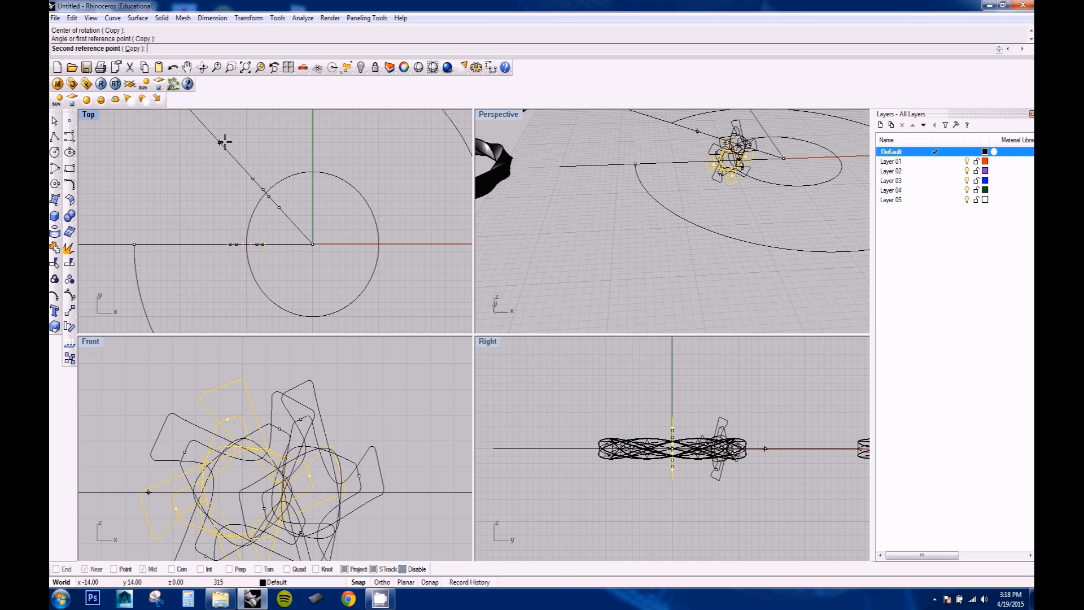
pyautogui.click(225, 140)
pyautogui.click(366, 422)
pyautogui.scroll(4, 338, 435)
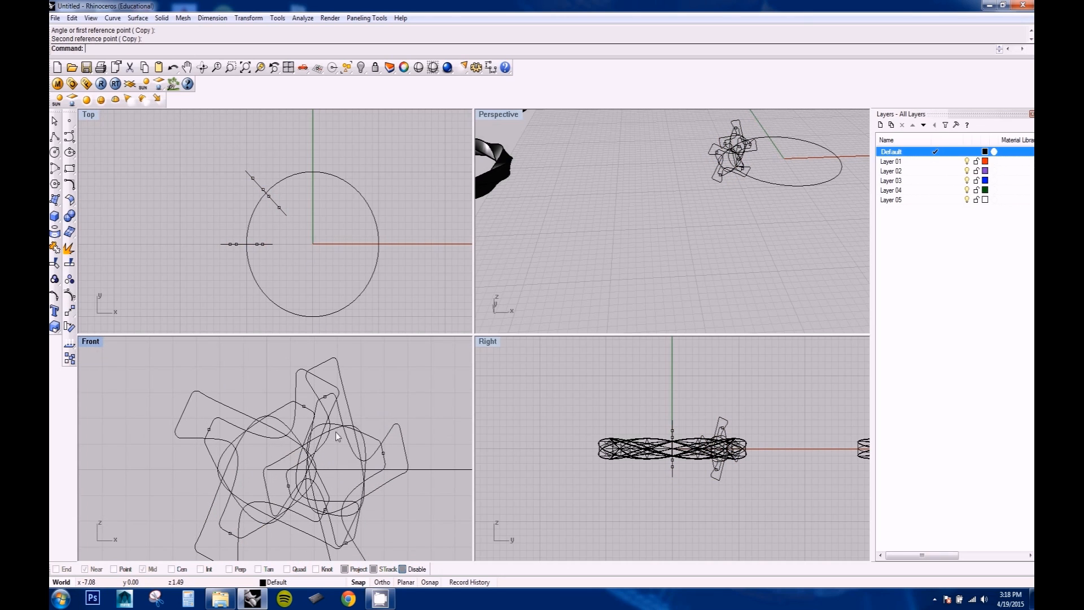
# Step: Examine the overlapping profiles in the Front view to identify which consecutive pair has to be repositioned around the circle
pyautogui.moveTo(360, 416); pyautogui.dragTo(315, 494, button='right')
pyautogui.scroll(-8, 282, 415)
pyautogui.moveTo(242, 485); pyautogui.dragTo(304, 446, button='right')
pyautogui.scroll(2, 280, 390)
pyautogui.click(273, 361)
pyautogui.scroll(2, 356, 393)
pyautogui.click(375, 419)
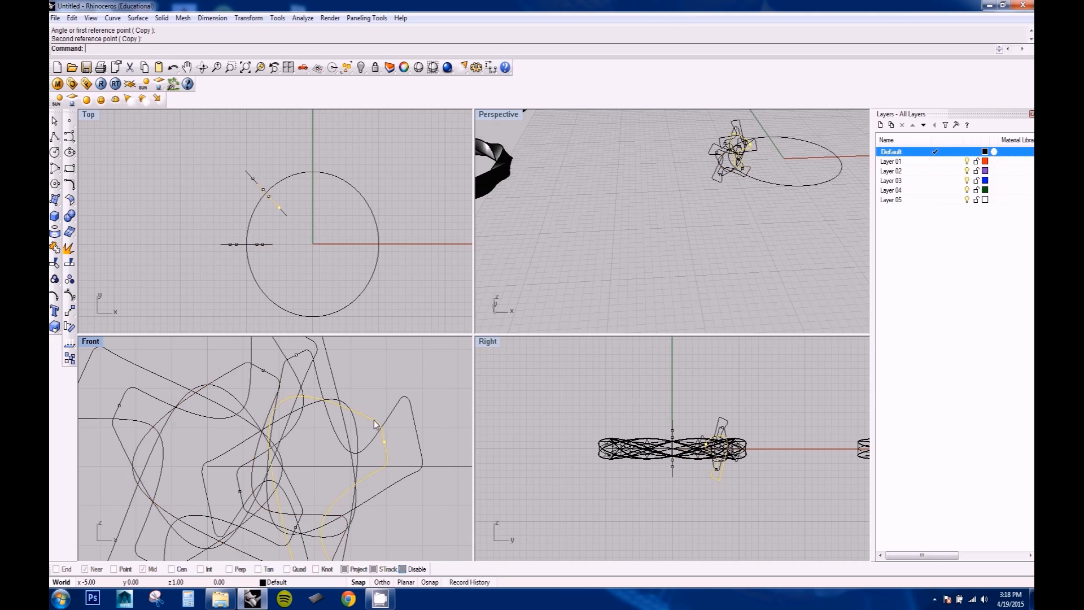
pyautogui.scroll(-2, 374, 419)
pyautogui.moveTo(358, 450)
pyautogui.mouseDown(button='right')
pyautogui.moveTo(343, 397)
pyautogui.moveTo(372, 441)
pyautogui.mouseUp(button='right')
pyautogui.click(273, 375)
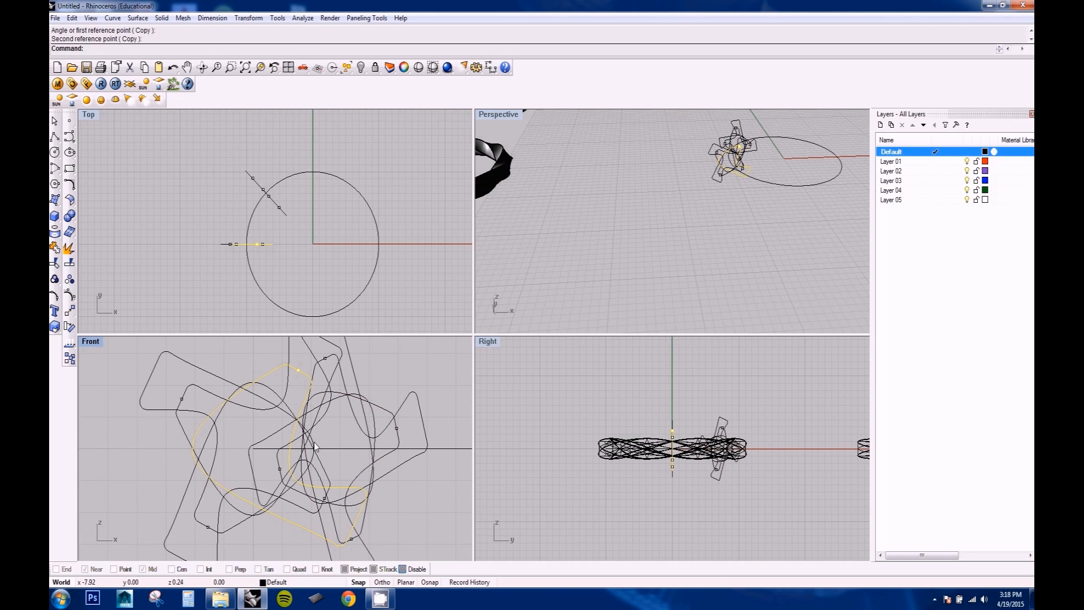
# Step: Rotate one profile from the negative X end and one from the 45-degree position 90 degrees clockwise around the circle's centre in the Top view
pyautogui.click(320, 464)
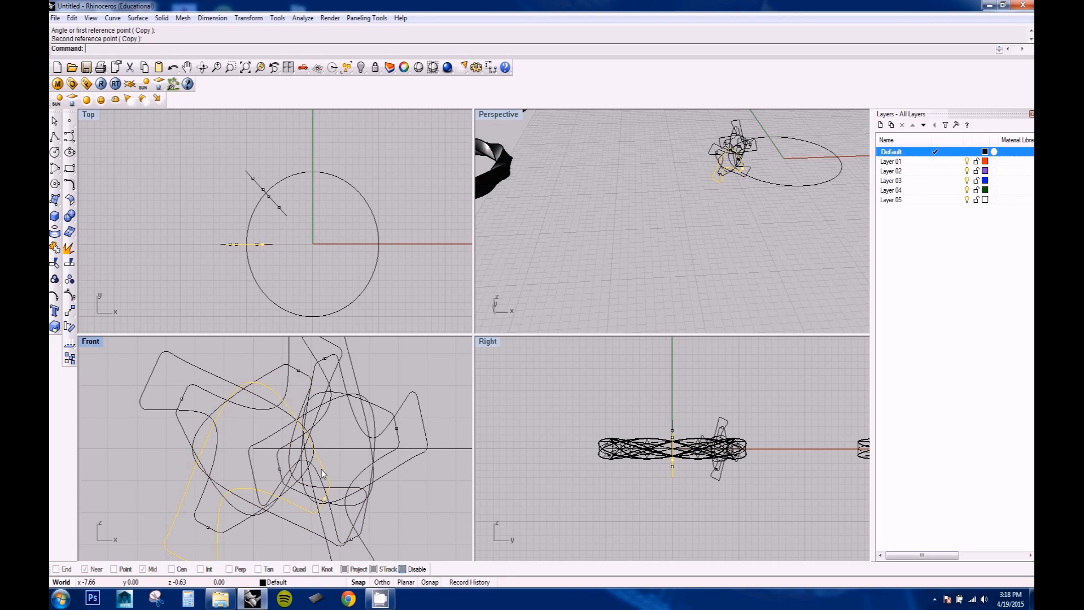
pyautogui.moveTo(320, 465)
pyautogui.mouseDown(button='right')
pyautogui.moveTo(328, 449)
pyautogui.moveTo(323, 458)
pyautogui.mouseUp(button='right')
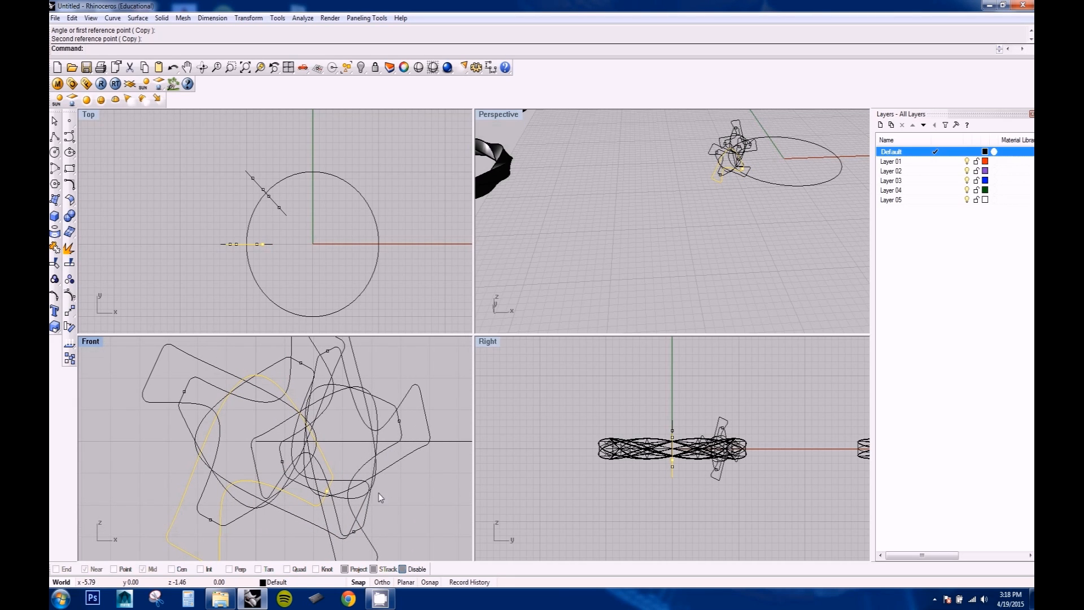
pyautogui.keyDown('shift'); pyautogui.click(367, 516); pyautogui.keyUp('shift')
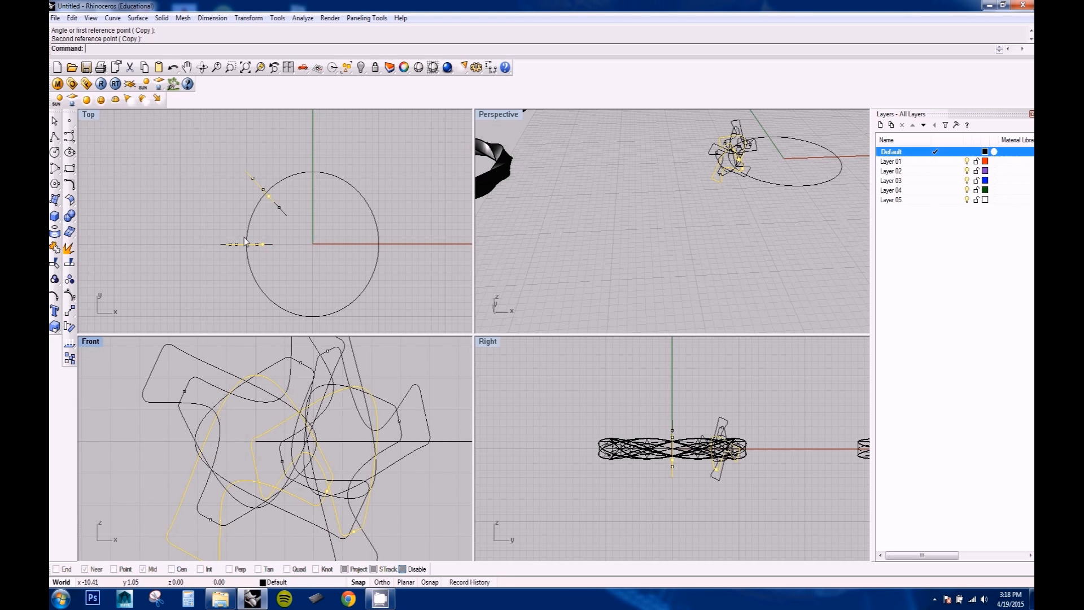
pyautogui.press('Return')
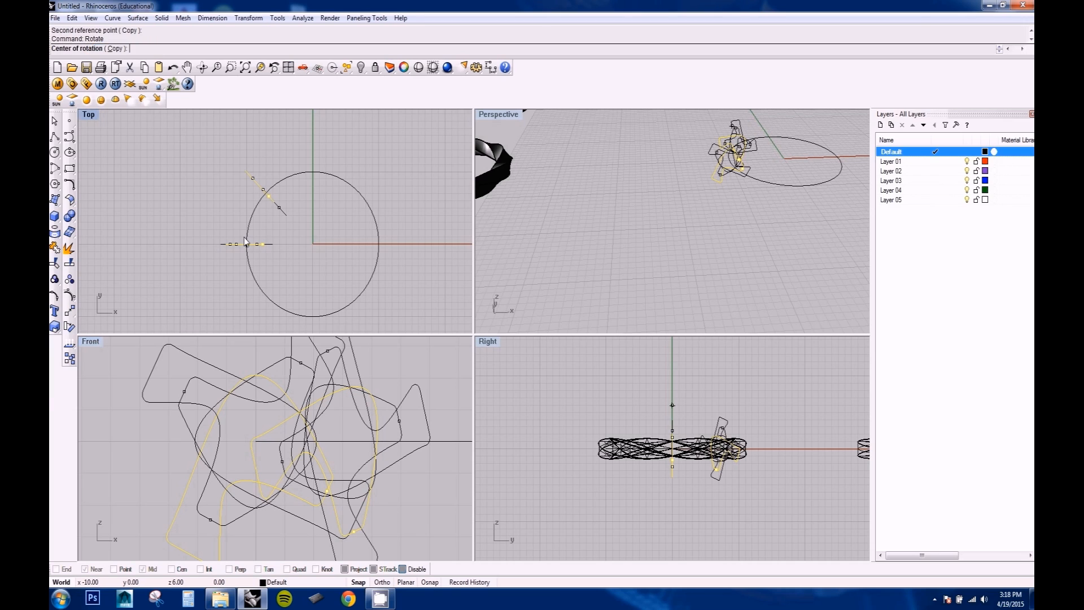
pyautogui.click(314, 245)
pyautogui.click(160, 245)
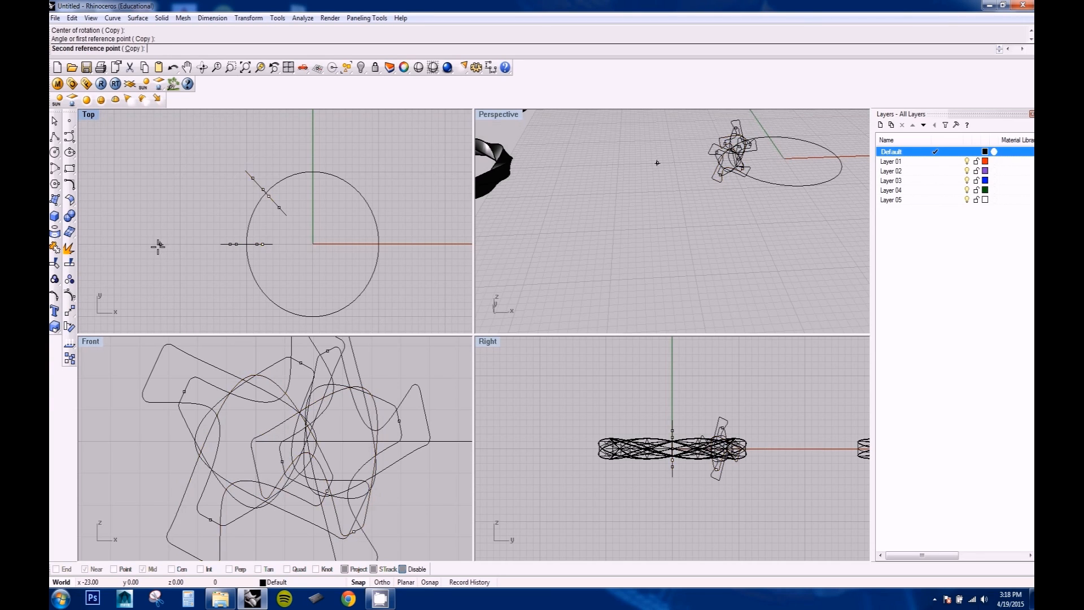
pyautogui.click(308, 149)
pyautogui.moveTo(319, 281); pyautogui.dragTo(349, 270, button='right')
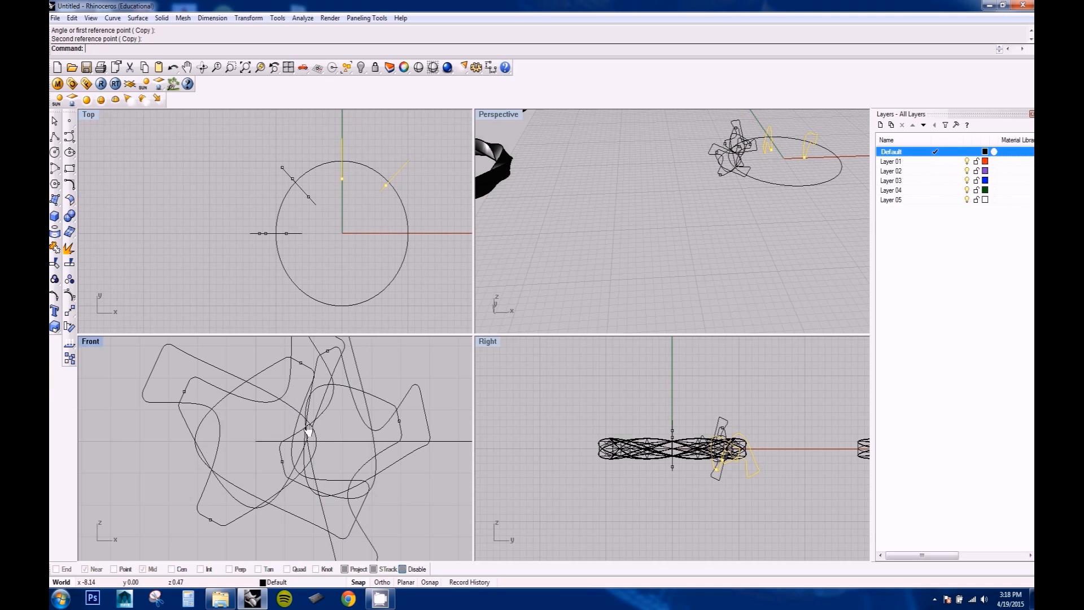
pyautogui.moveTo(301, 428); pyautogui.dragTo(280, 451, button='right')
pyautogui.press('Escape')
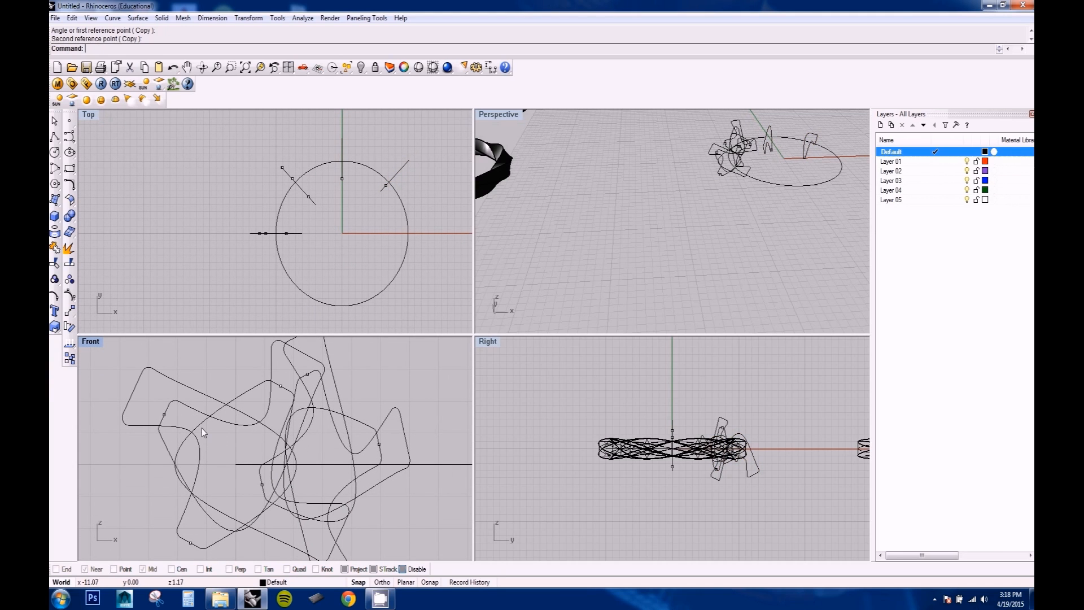
# Step: Rotate another consecutive pair, one profile from each of the two stacks, 180 degrees around the circle's centre in the Top view
pyautogui.click(199, 452)
pyautogui.moveTo(226, 461)
pyautogui.mouseDown(button='right')
pyautogui.moveTo(242, 435)
pyautogui.moveTo(210, 451)
pyautogui.mouseUp(button='right')
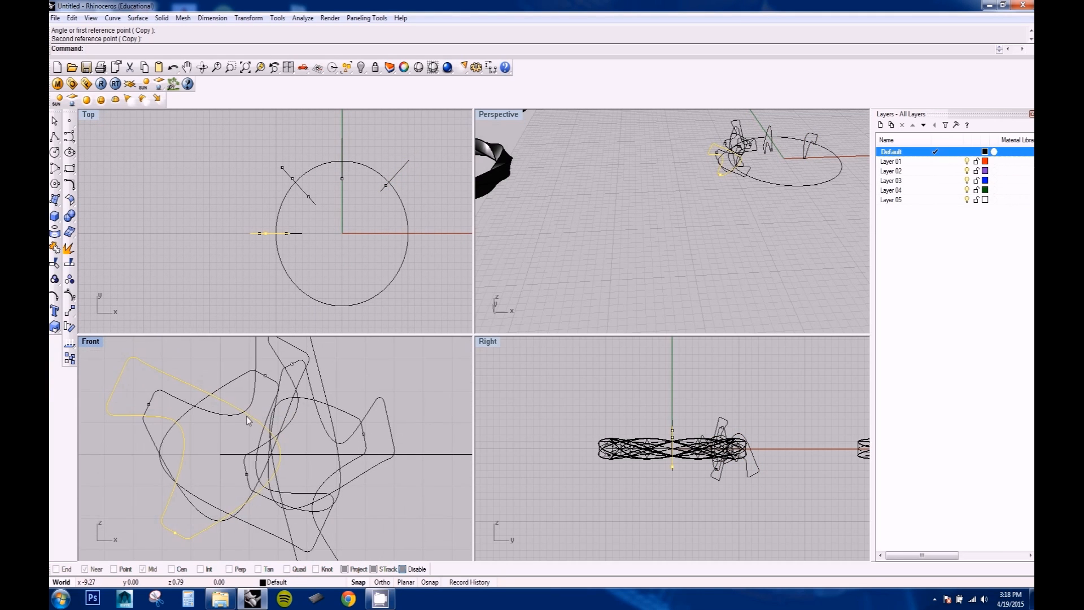
pyautogui.moveTo(244, 378); pyautogui.dragTo(252, 412, button='right')
pyautogui.moveTo(347, 475); pyautogui.dragTo(366, 419, button='right')
pyautogui.keyDown('shift'); pyautogui.click(373, 459); pyautogui.keyUp('shift')
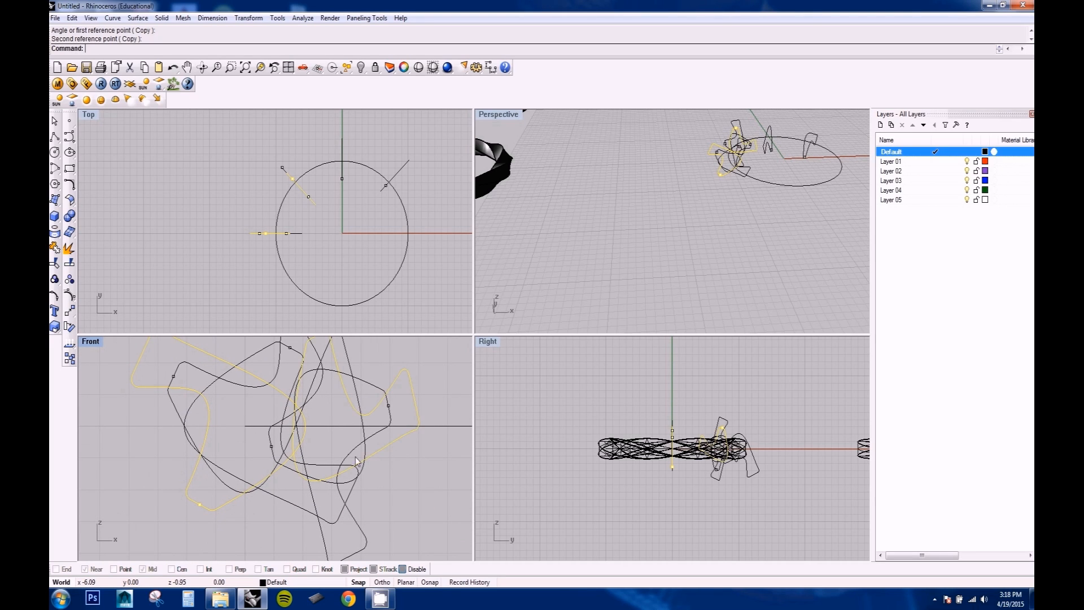
pyautogui.keyDown('ctrl'); pyautogui.click(373, 454); pyautogui.keyUp('ctrl')
pyautogui.keyDown('shift'); pyautogui.click(268, 452); pyautogui.keyUp('shift')
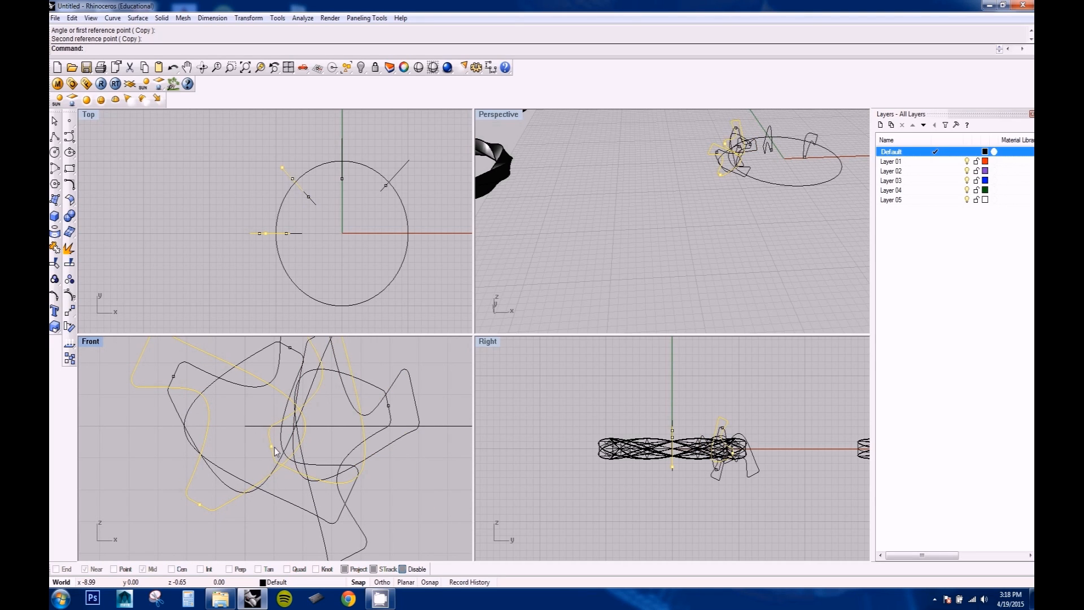
pyautogui.moveTo(274, 451); pyautogui.dragTo(269, 466, button='right')
pyautogui.write('Rotate')
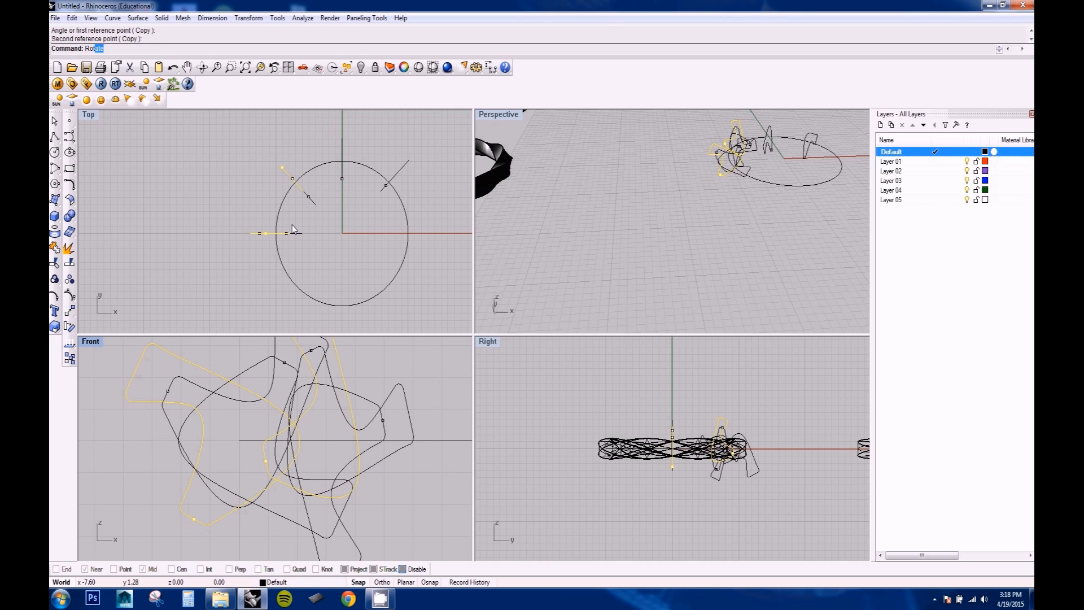
pyautogui.press('Return')
pyautogui.click(341, 233)
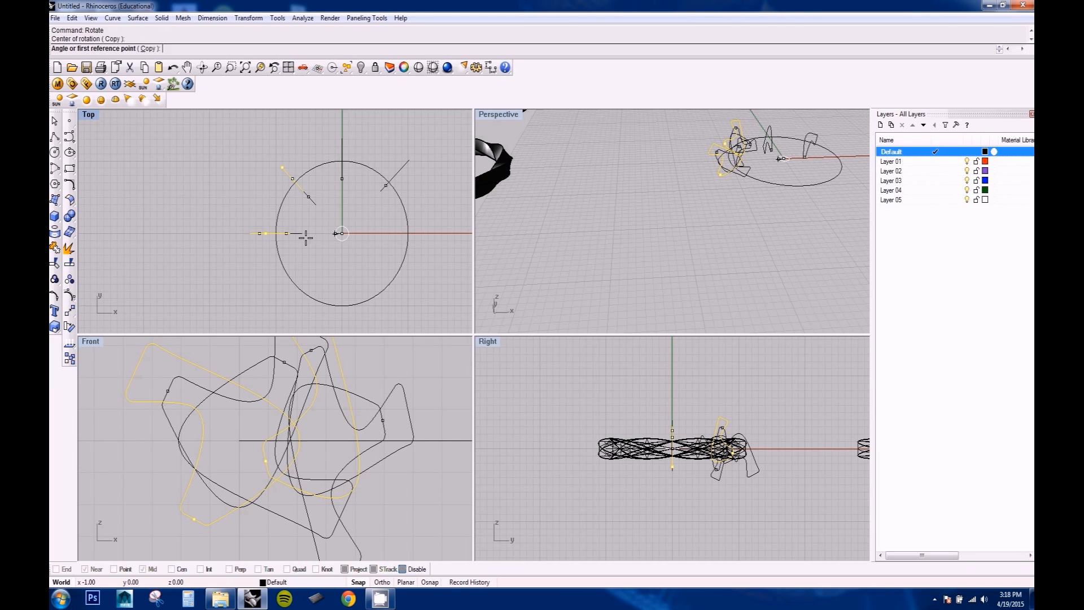
pyautogui.click(169, 233)
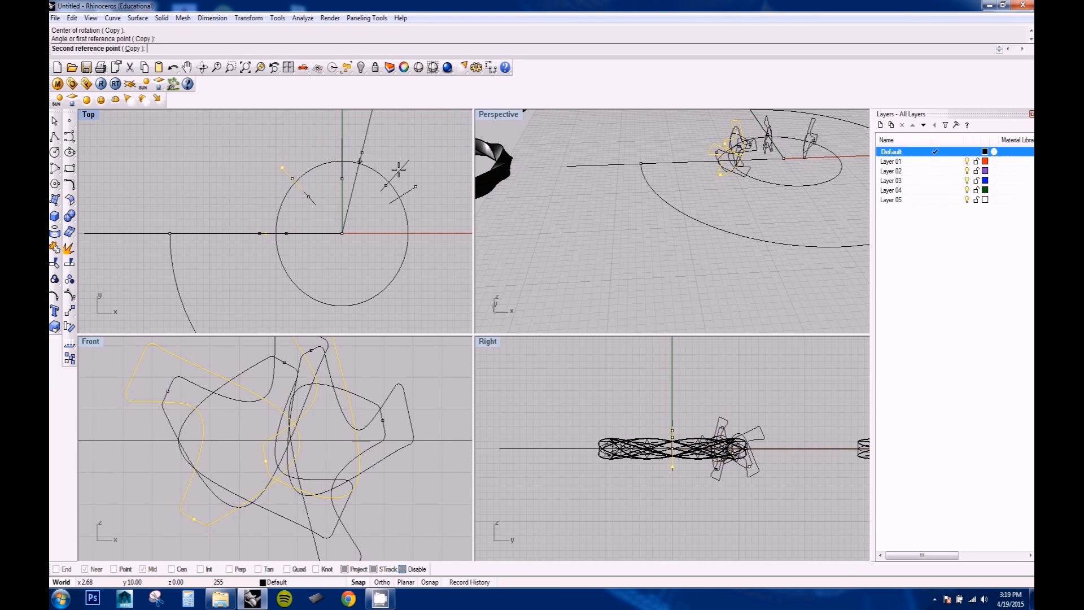
pyautogui.click(435, 233)
# Step: Select the next consecutive pair of profiles in the Front view, one from each remaining stack
pyautogui.moveTo(301, 440); pyautogui.dragTo(193, 463, button='right')
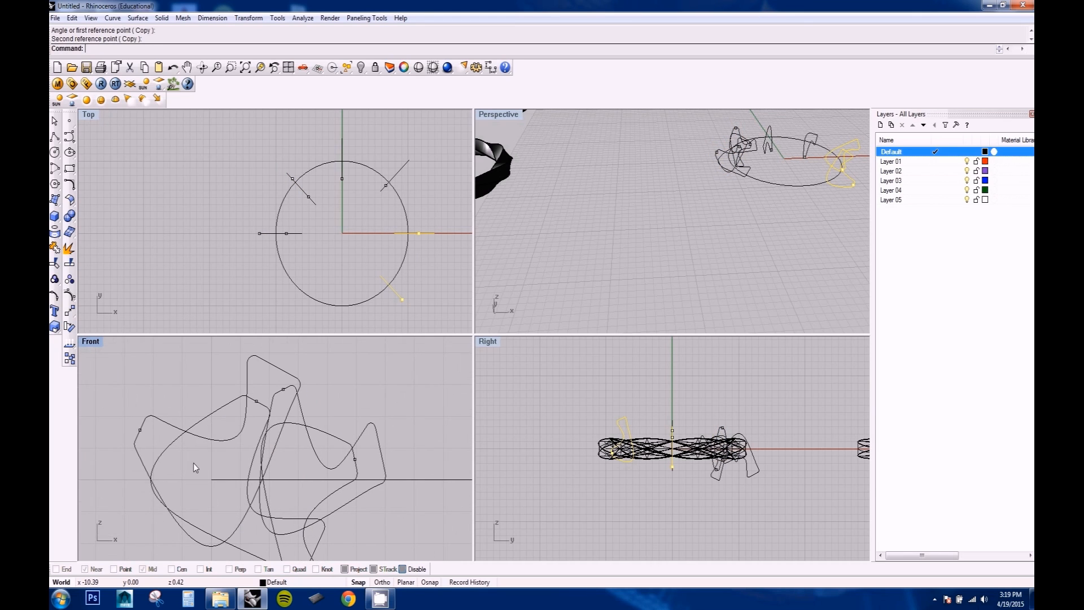
pyautogui.click(207, 417)
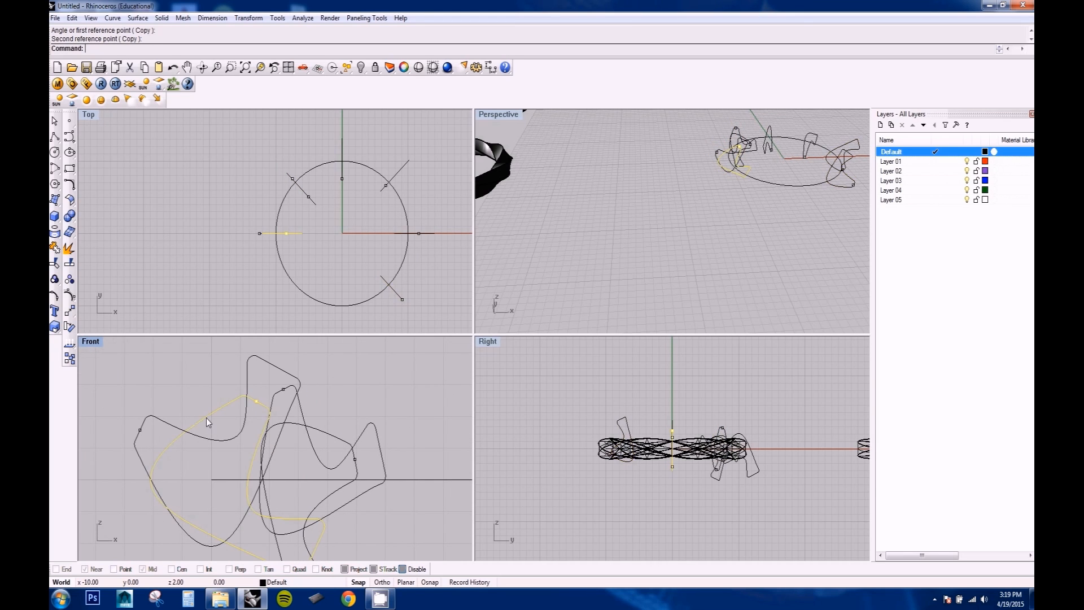
pyautogui.click(168, 421)
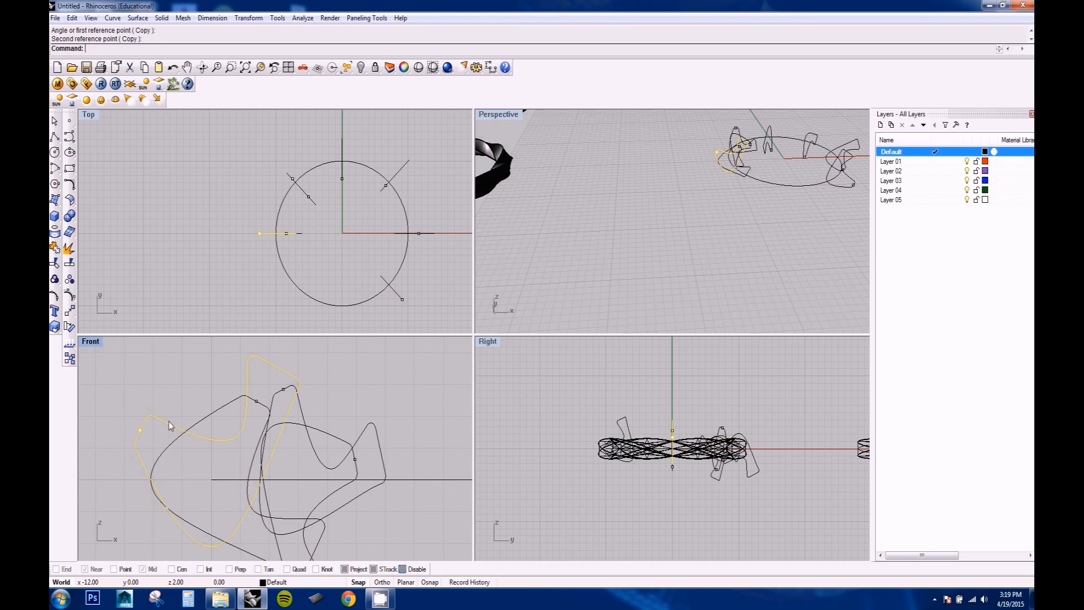
pyautogui.keyDown('shift'); pyautogui.click(305, 414); pyautogui.keyUp('shift')
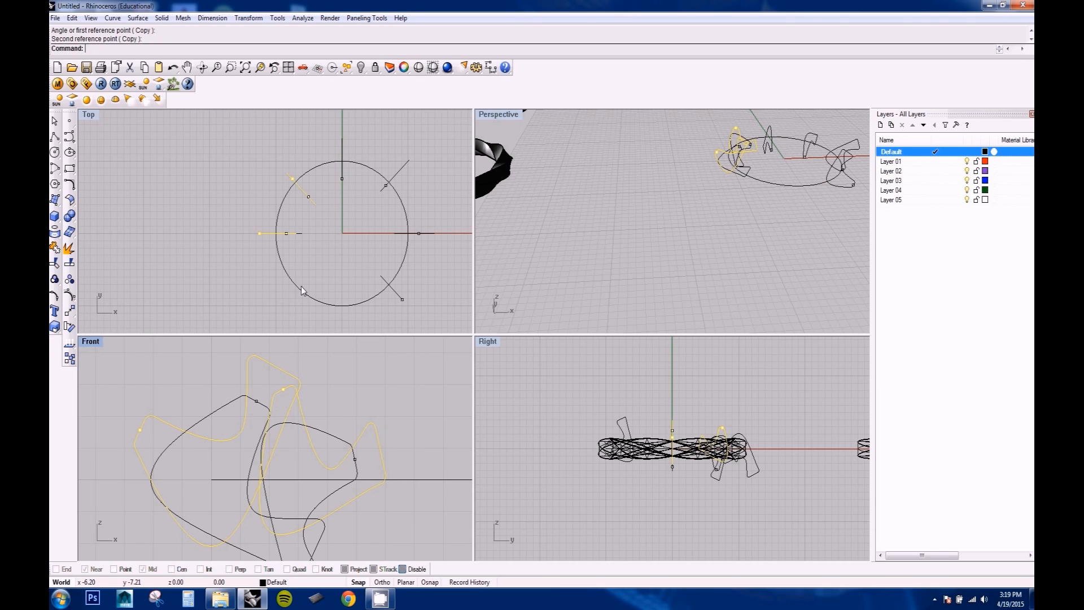
pyautogui.write('rotate')
pyautogui.press('Return')
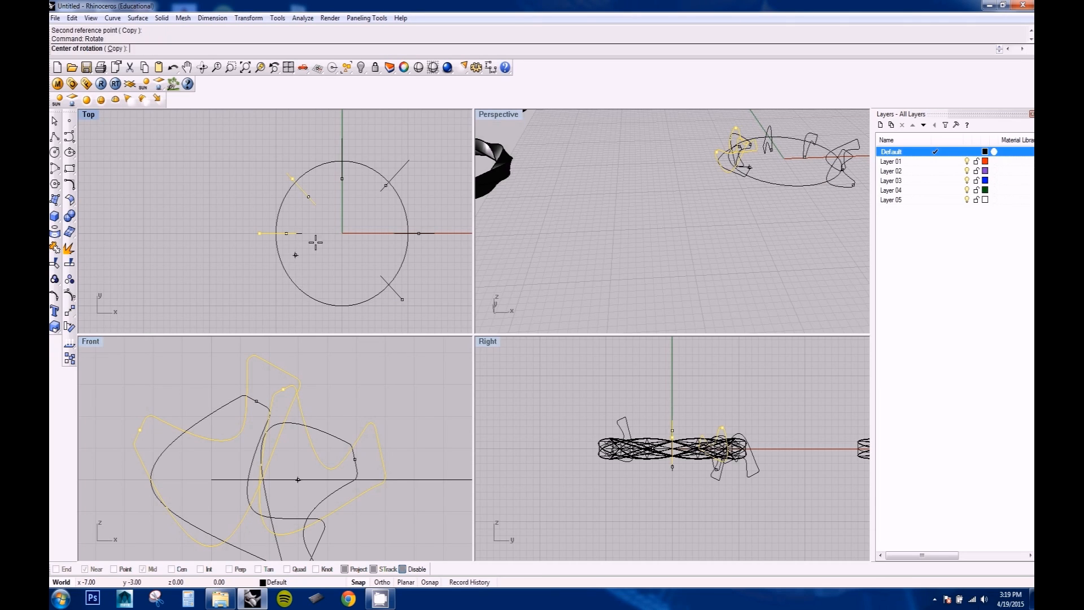
pyautogui.click(344, 234)
pyautogui.click(164, 237)
pyautogui.press('Escape')
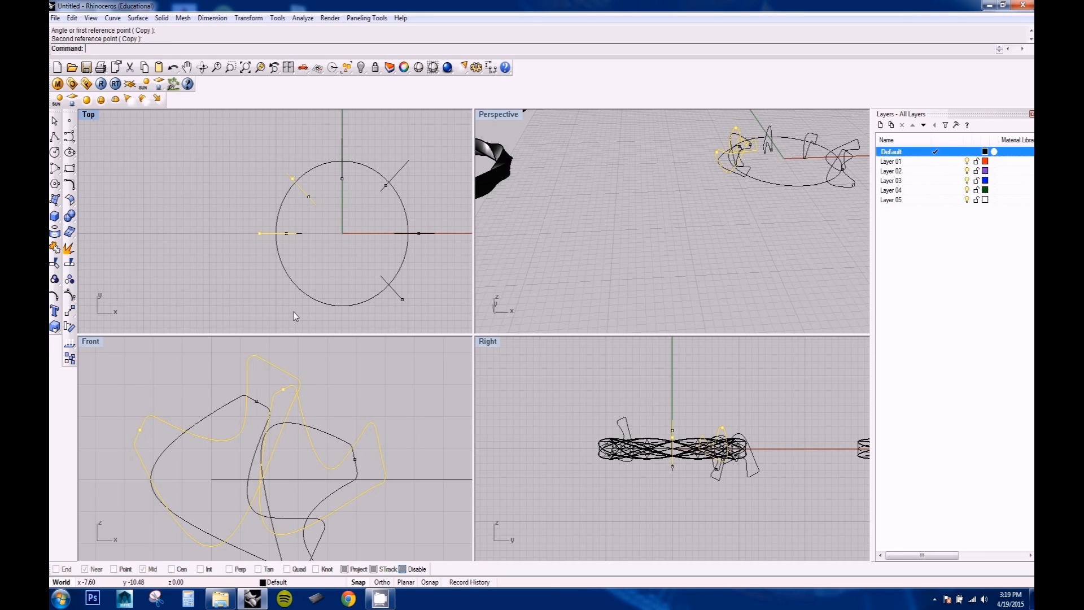
# Step: Rotate the selected profile pair 90 degrees counterclockwise around the circle's centre in the Top view and clear the selection
pyautogui.moveTo(331, 250); pyautogui.dragTo(283, 229, button='right')
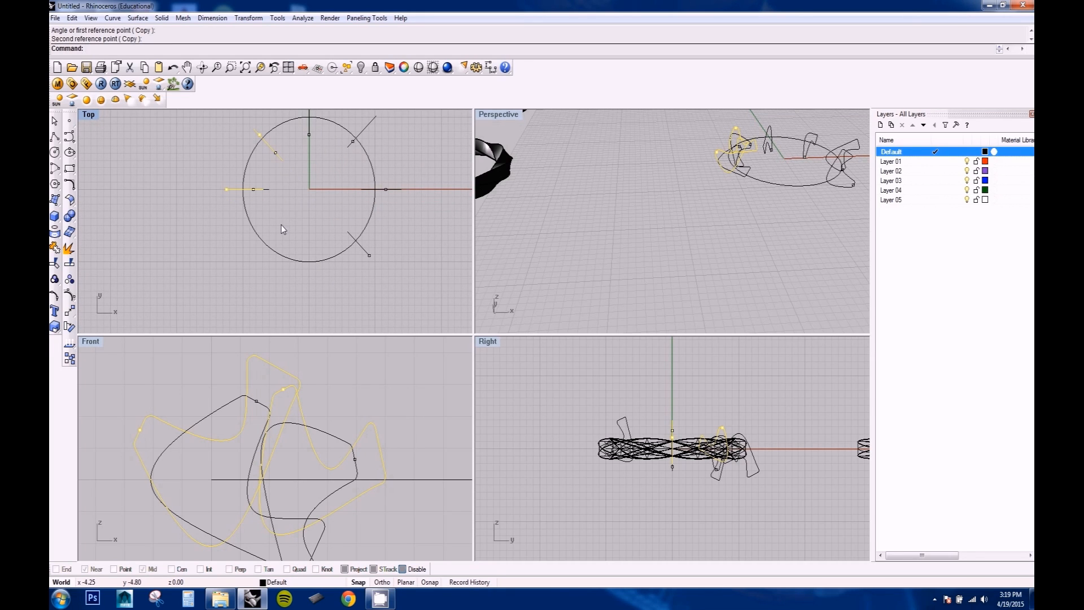
pyautogui.press('Return')
pyautogui.click(309, 188)
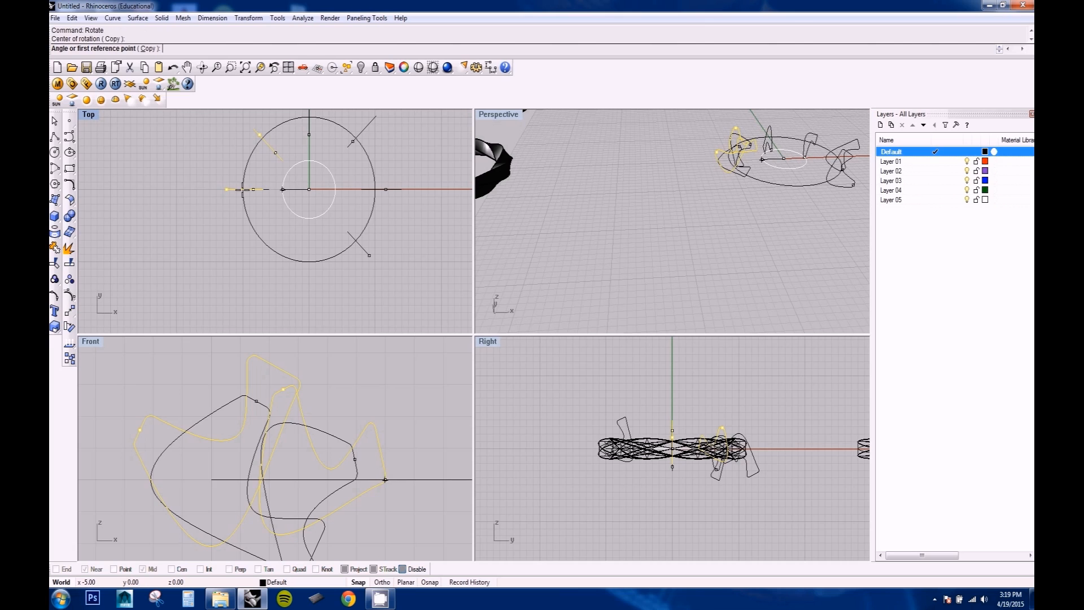
pyautogui.click(164, 189)
pyautogui.click(302, 305)
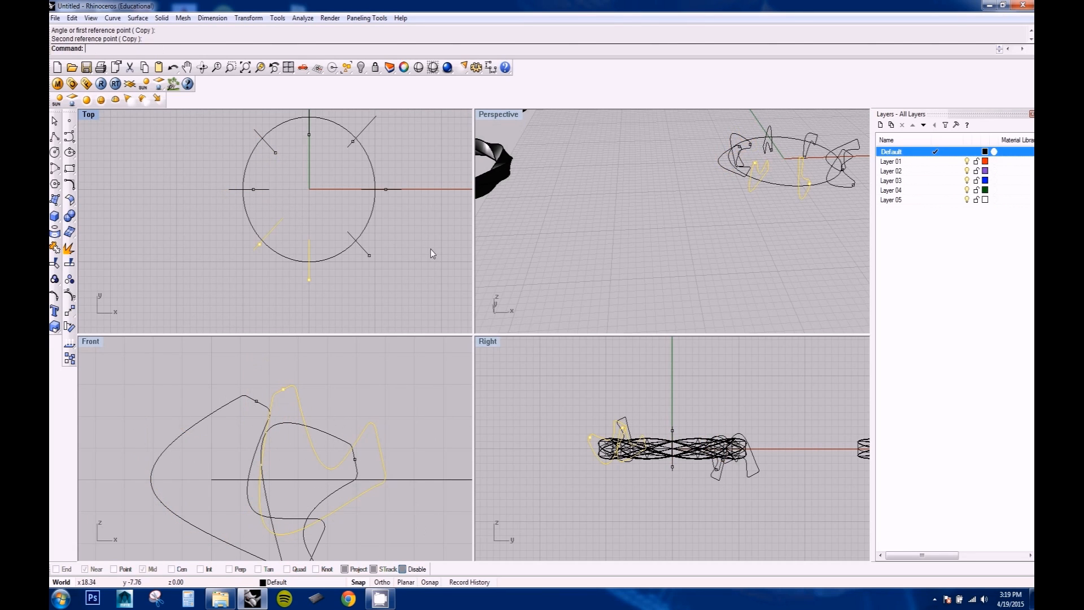
pyautogui.click(415, 307)
# Step: Maximize the Perspective view and ungroup all the profile curves from their points around the circle
pyautogui.moveTo(654, 257); pyautogui.dragTo(695, 220, button='right')
pyautogui.scroll(5, 703, 170)
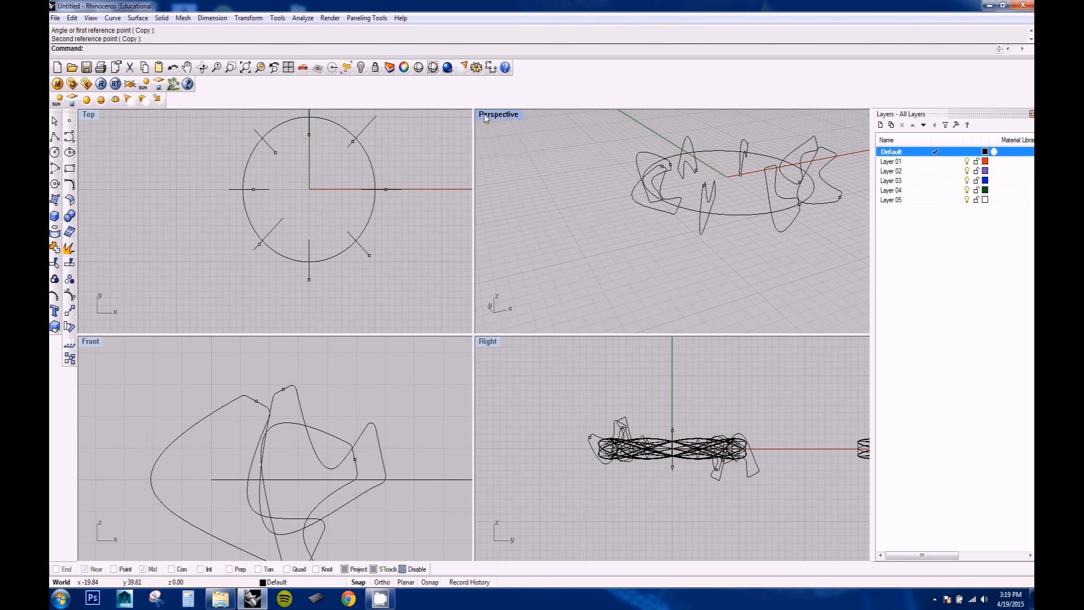
pyautogui.doubleClick(500, 116)
pyautogui.moveTo(636, 296); pyautogui.dragTo(315, 125)
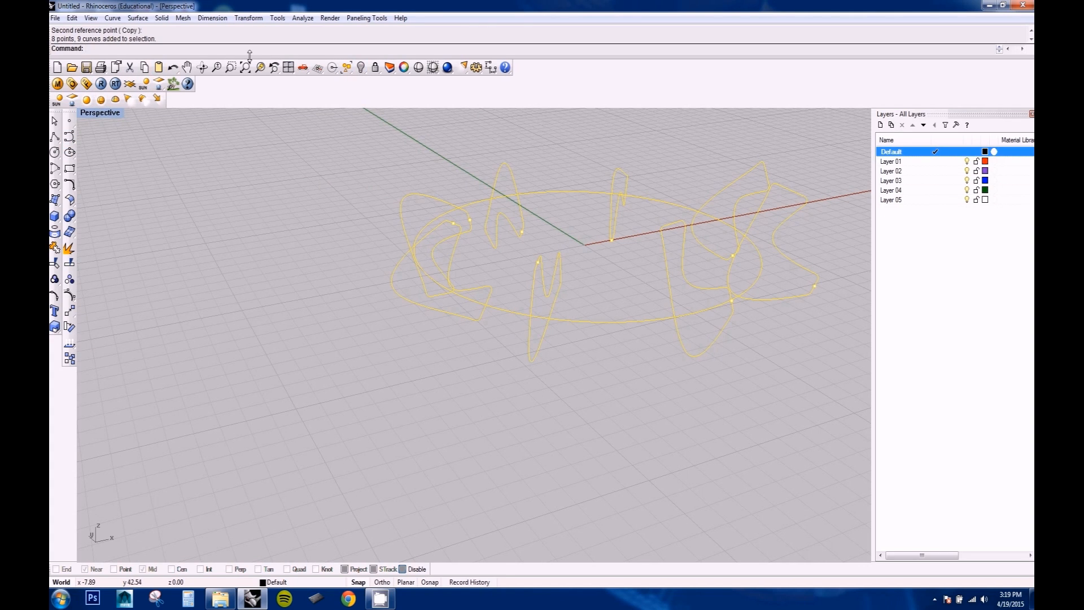
pyautogui.click(260, 70)
pyautogui.click(354, 355)
pyautogui.moveTo(354, 354); pyautogui.dragTo(411, 359, button='right')
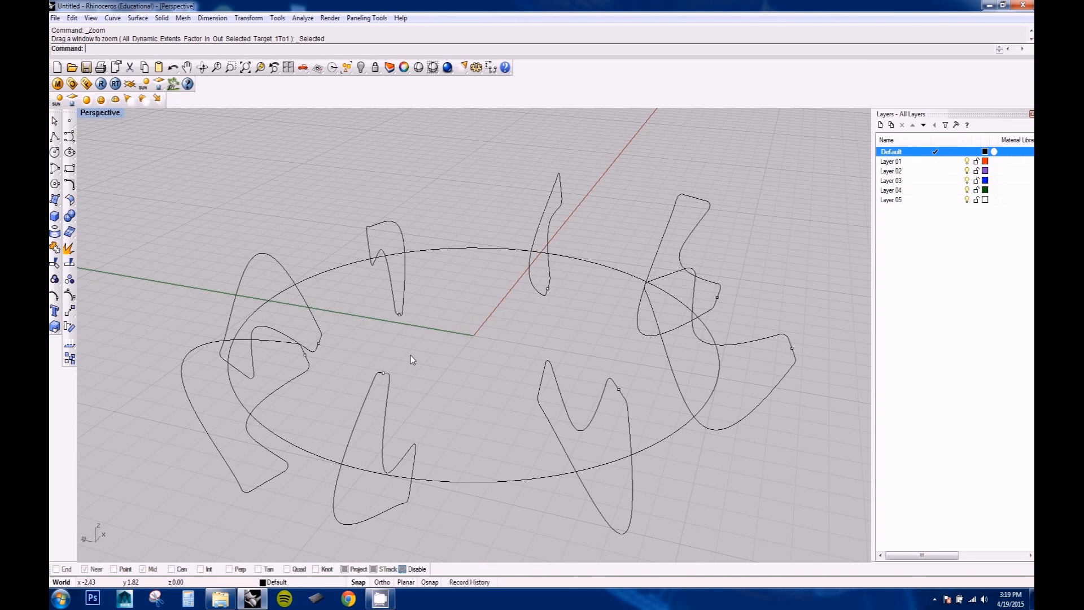
pyautogui.moveTo(147, 148); pyautogui.dragTo(867, 559)
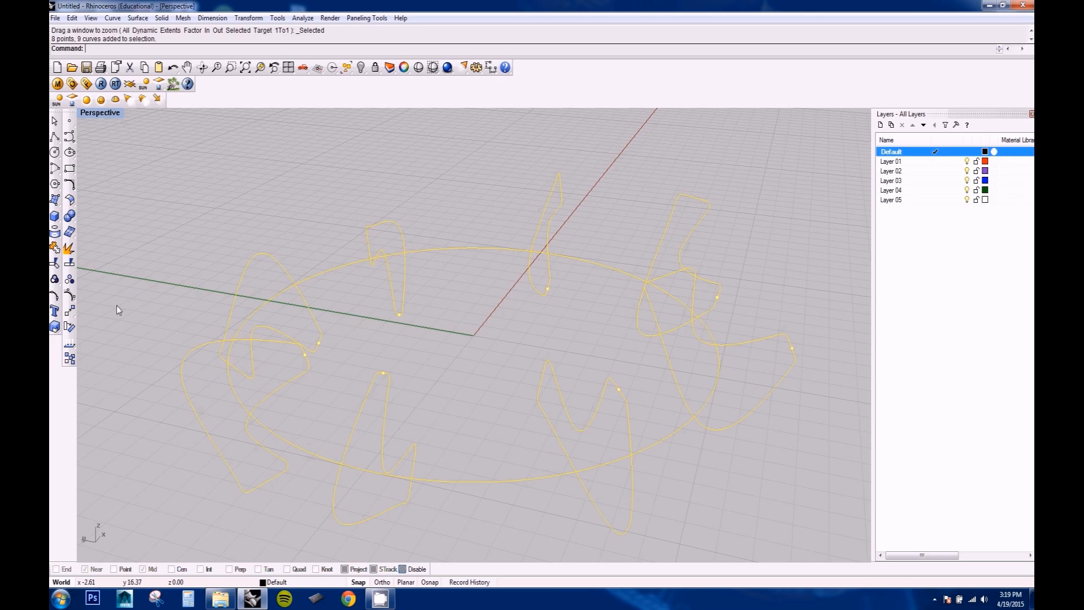
pyautogui.click(70, 279)
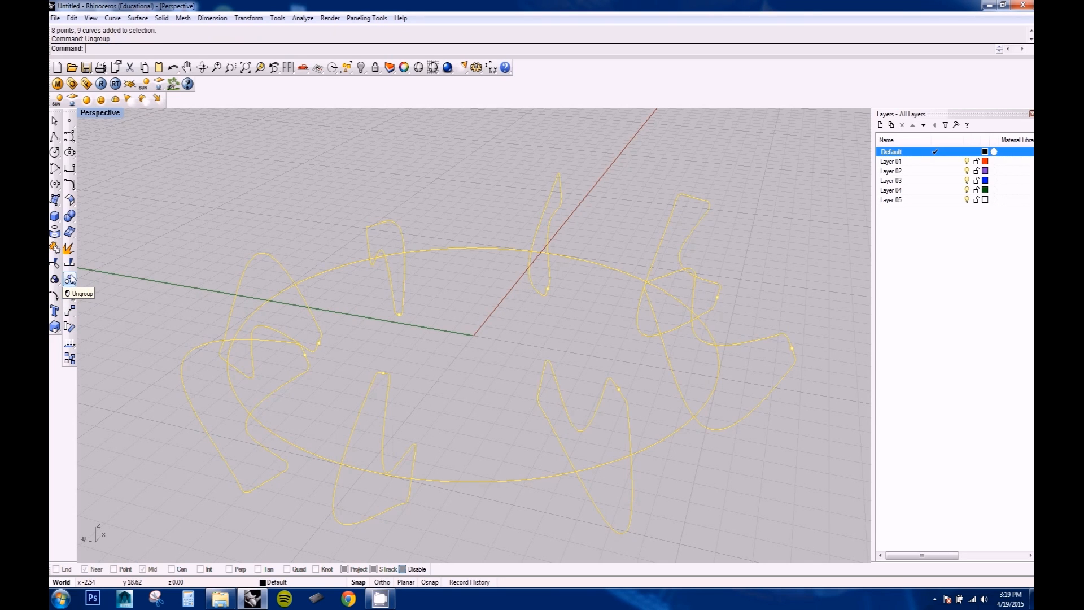
pyautogui.click(120, 195)
pyautogui.click(191, 347)
# Step: Start a Loft and choose the eight freeform profiles in consecutive order around the circle as its cross-sections
pyautogui.moveTo(191, 347); pyautogui.dragTo(332, 391, button='right')
pyautogui.click(360, 398)
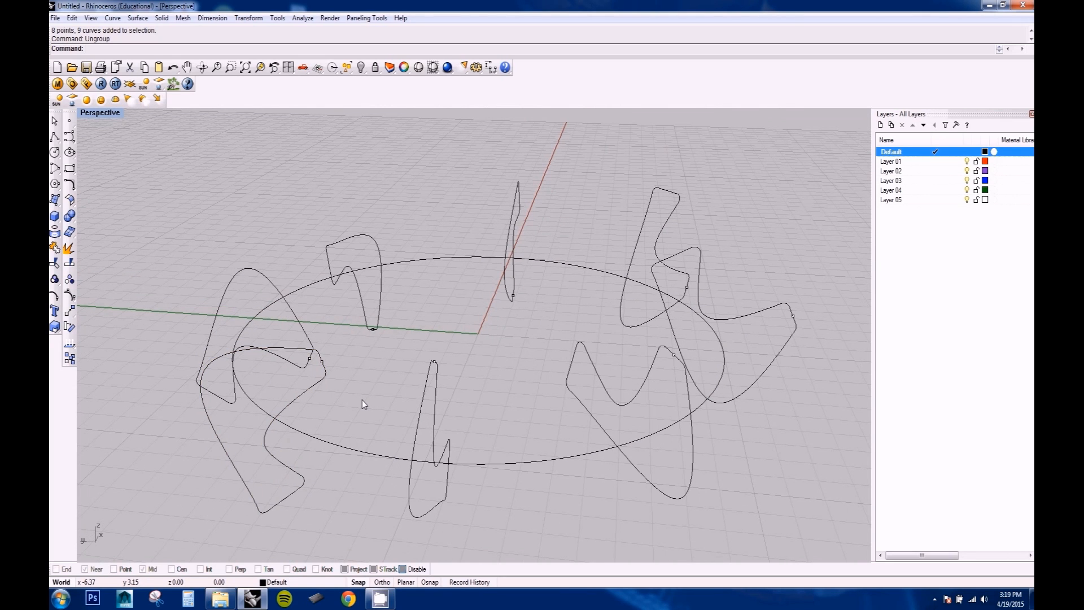
pyautogui.write('Loft')
pyautogui.press('Return')
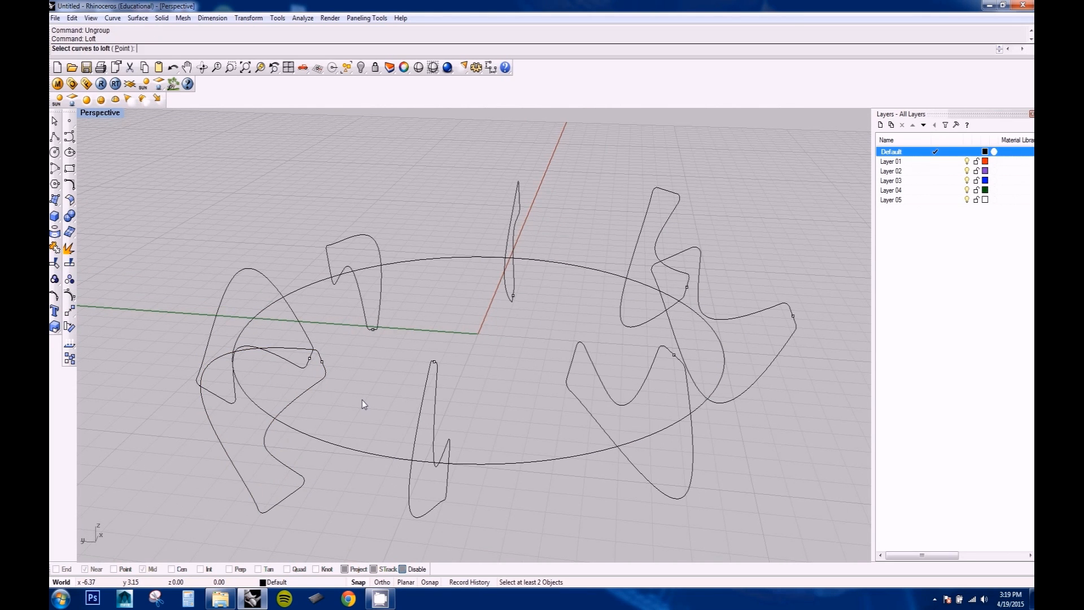
pyautogui.click(415, 445)
pyautogui.moveTo(416, 444); pyautogui.dragTo(295, 363, button='right')
pyautogui.click(261, 344)
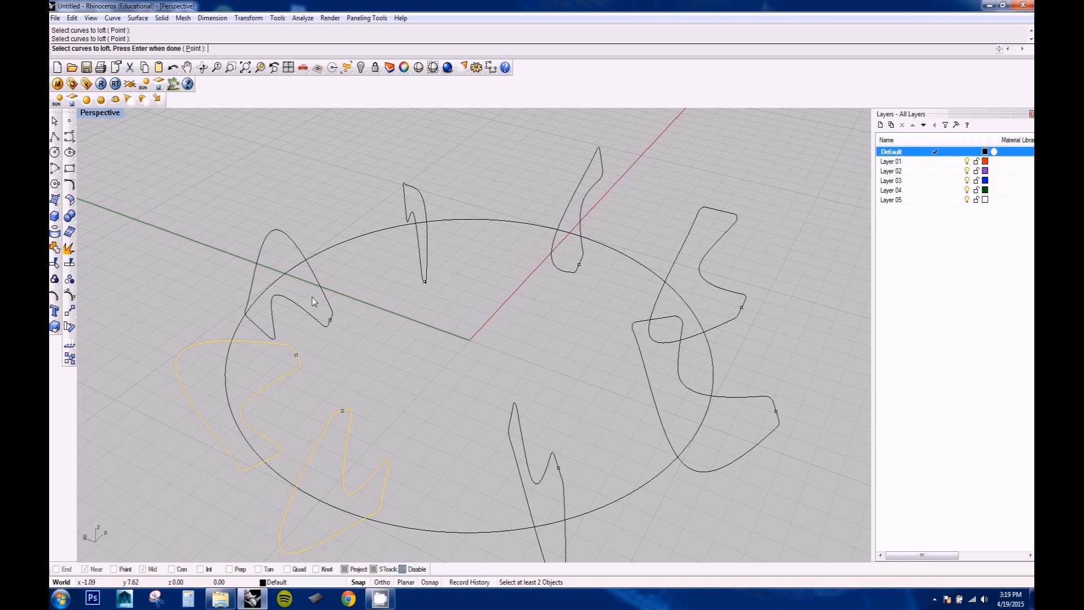
pyautogui.click(320, 285)
pyautogui.click(426, 241)
pyautogui.click(556, 259)
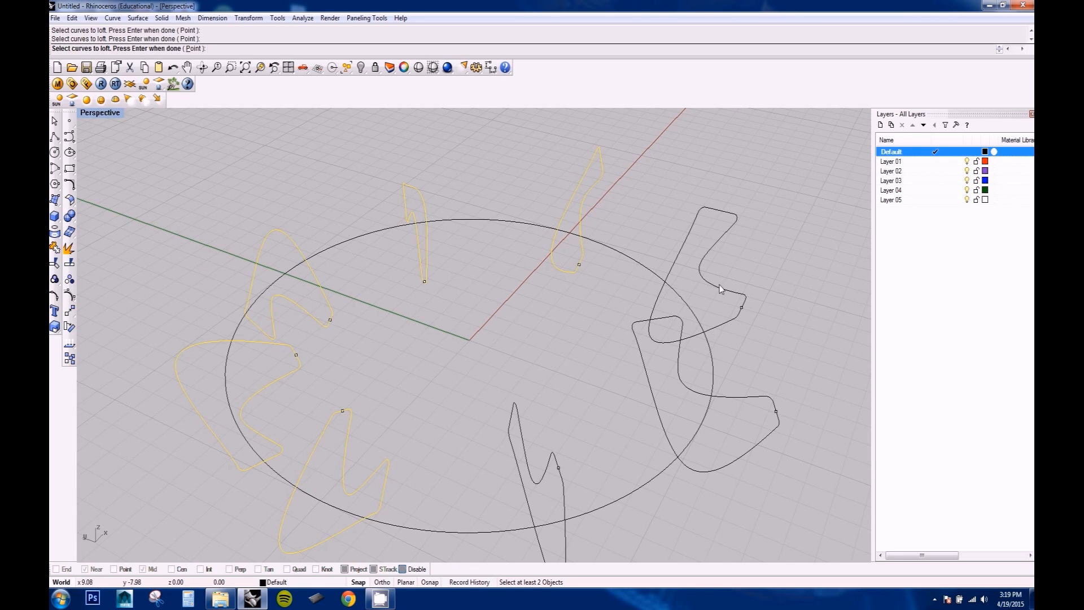
pyautogui.click(723, 286)
pyautogui.click(753, 396)
pyautogui.click(564, 485)
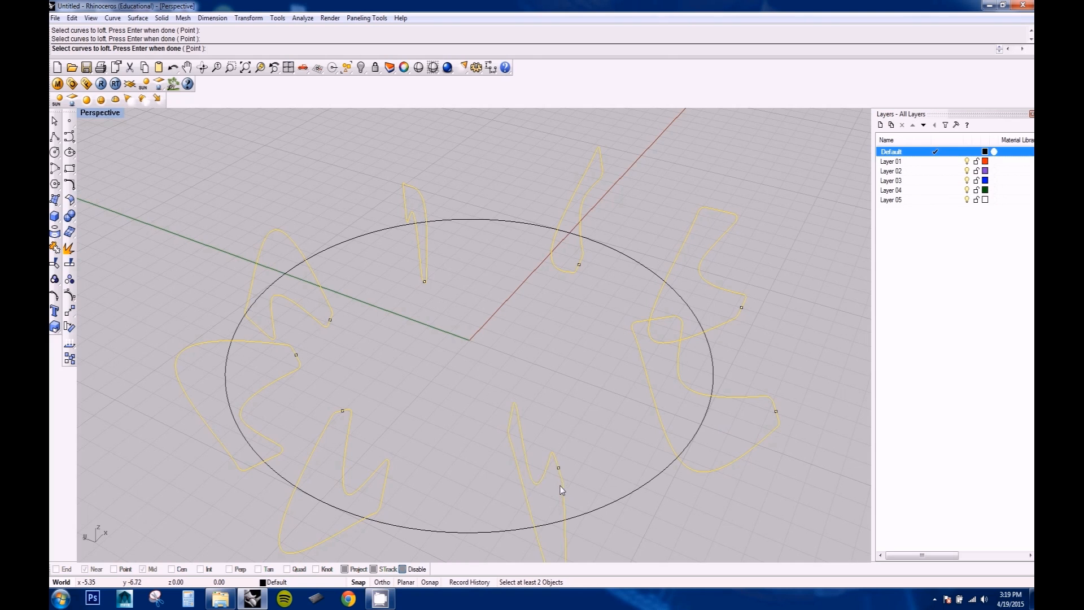
pyautogui.press('Return')
# Step: Restrict object snapping to Point and move the loft seams of the first two profiles onto their point markers
pyautogui.moveTo(561, 489); pyautogui.dragTo(402, 440, button='right')
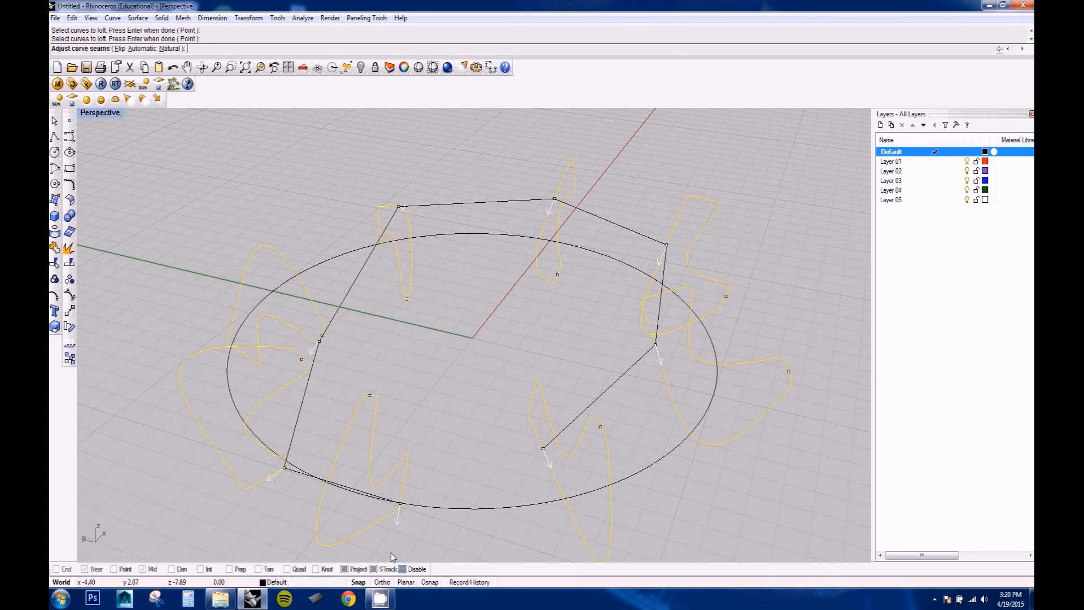
pyautogui.moveTo(401, 503)
pyautogui.mouseDown()
pyautogui.moveTo(373, 396)
pyautogui.moveTo(398, 510)
pyautogui.mouseUp()
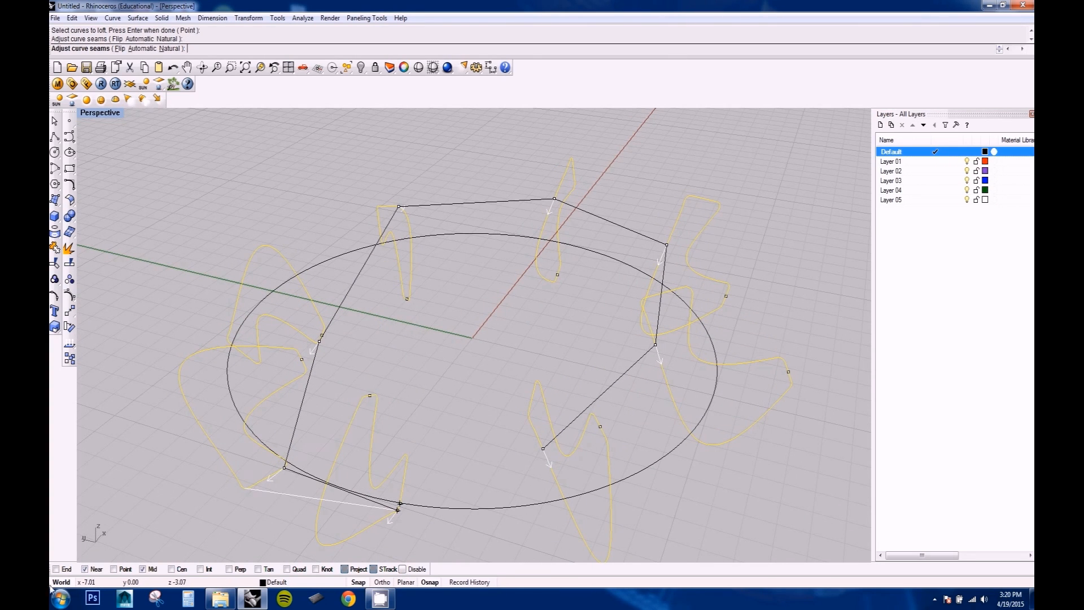
pyautogui.click(114, 569)
pyautogui.click(84, 569)
pyautogui.moveTo(397, 510); pyautogui.dragTo(369, 395)
pyautogui.moveTo(370, 387); pyautogui.dragTo(288, 427, button='right')
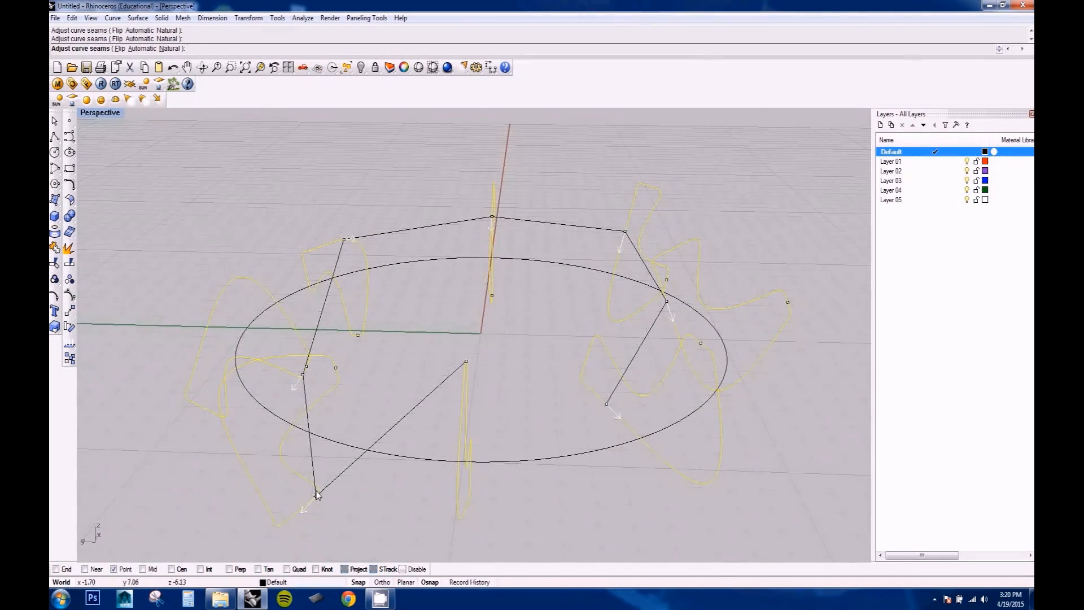
pyautogui.moveTo(316, 496); pyautogui.dragTo(332, 373)
pyautogui.moveTo(296, 387); pyautogui.dragTo(320, 398, button='right')
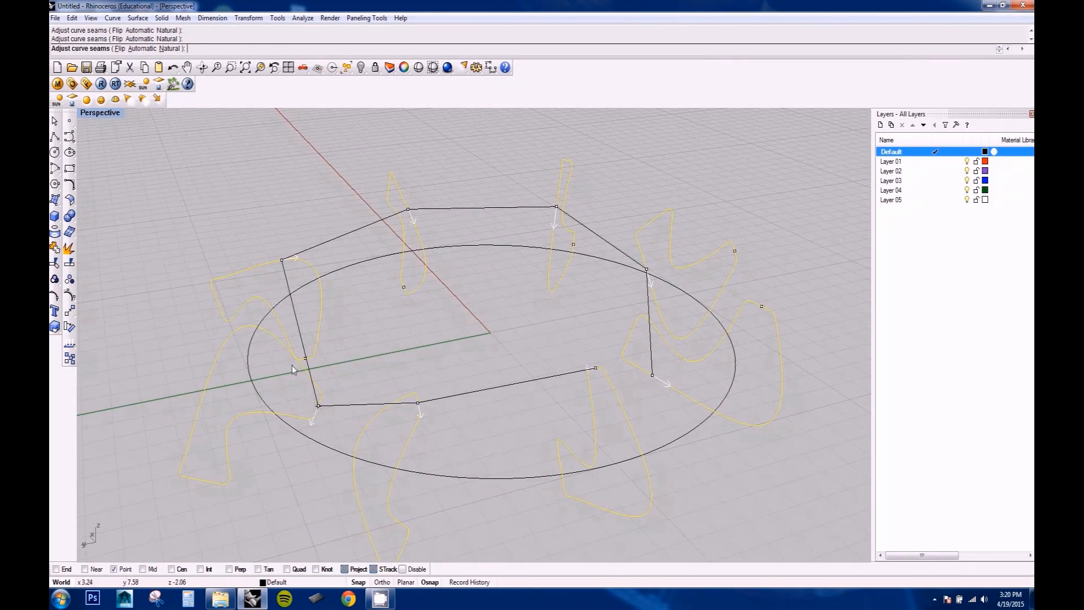
# Step: Move the seams of the remaining profiles around the circle onto their point markers and accept the seam alignment
pyautogui.moveTo(292, 365); pyautogui.dragTo(265, 316, button='right')
pyautogui.moveTo(252, 303); pyautogui.dragTo(285, 396)
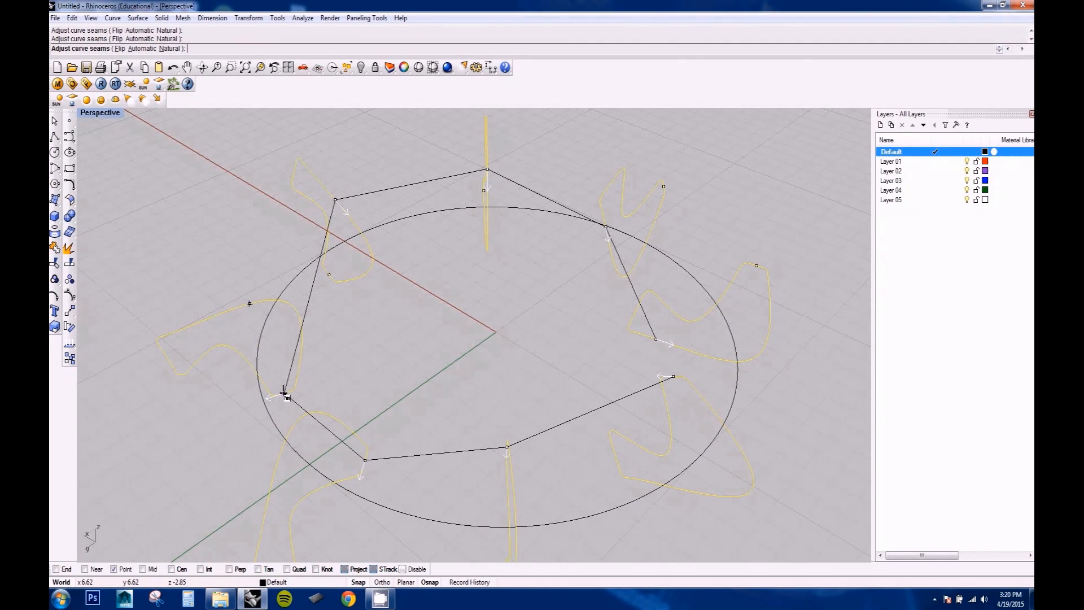
pyautogui.moveTo(320, 406); pyautogui.dragTo(377, 397, button='right')
pyautogui.moveTo(271, 244); pyautogui.dragTo(258, 326)
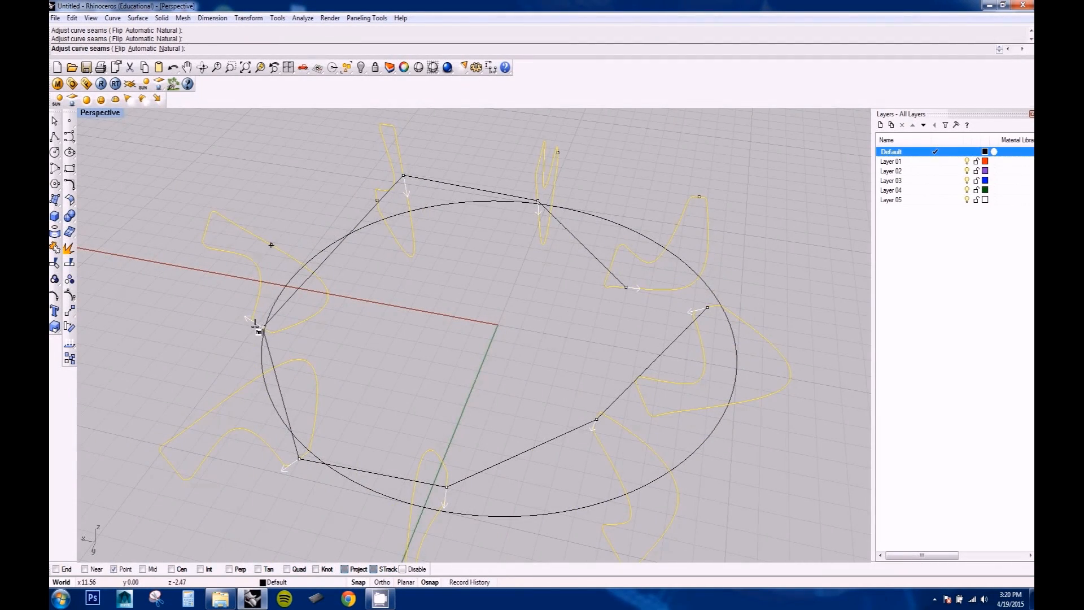
pyautogui.moveTo(322, 402); pyautogui.dragTo(434, 402, button='right')
pyautogui.moveTo(293, 225); pyautogui.dragTo(232, 270)
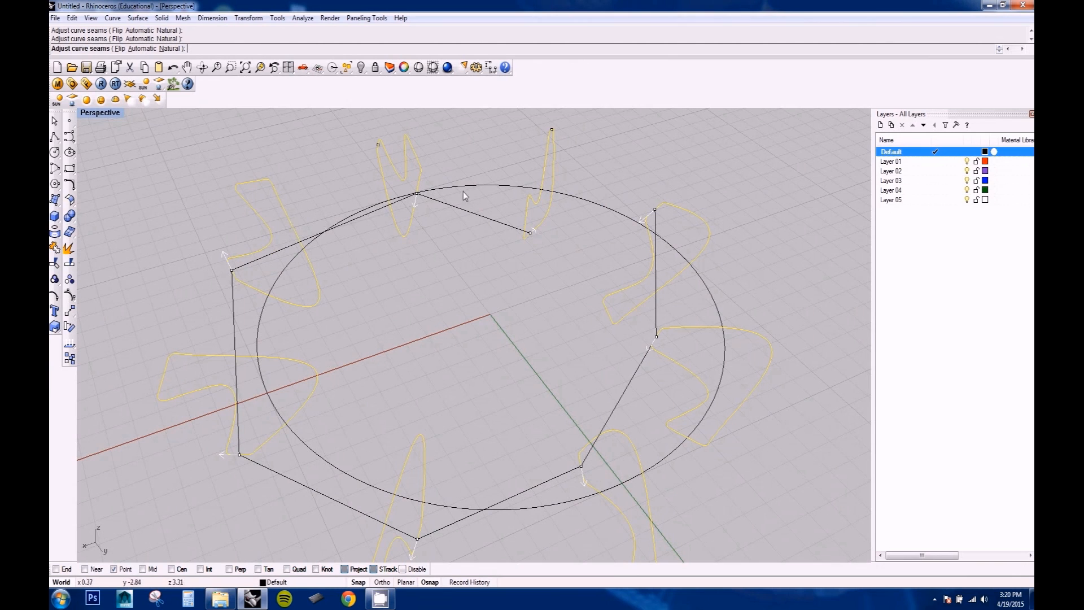
pyautogui.moveTo(415, 195); pyautogui.dragTo(378, 145)
pyautogui.moveTo(443, 282); pyautogui.dragTo(677, 279, button='right')
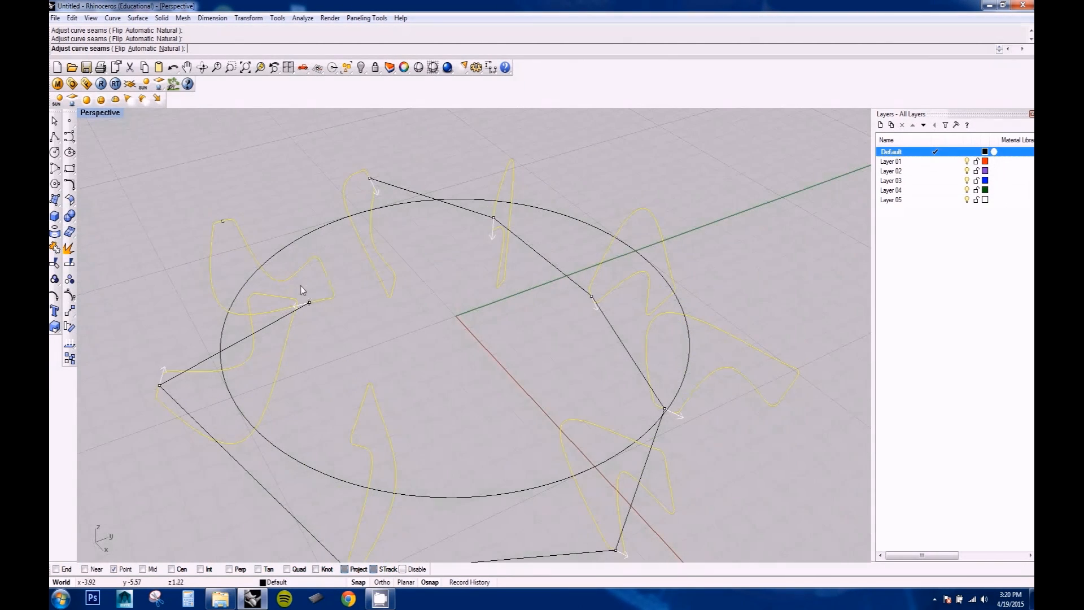
pyautogui.moveTo(309, 302); pyautogui.dragTo(224, 222)
pyautogui.press('Return')
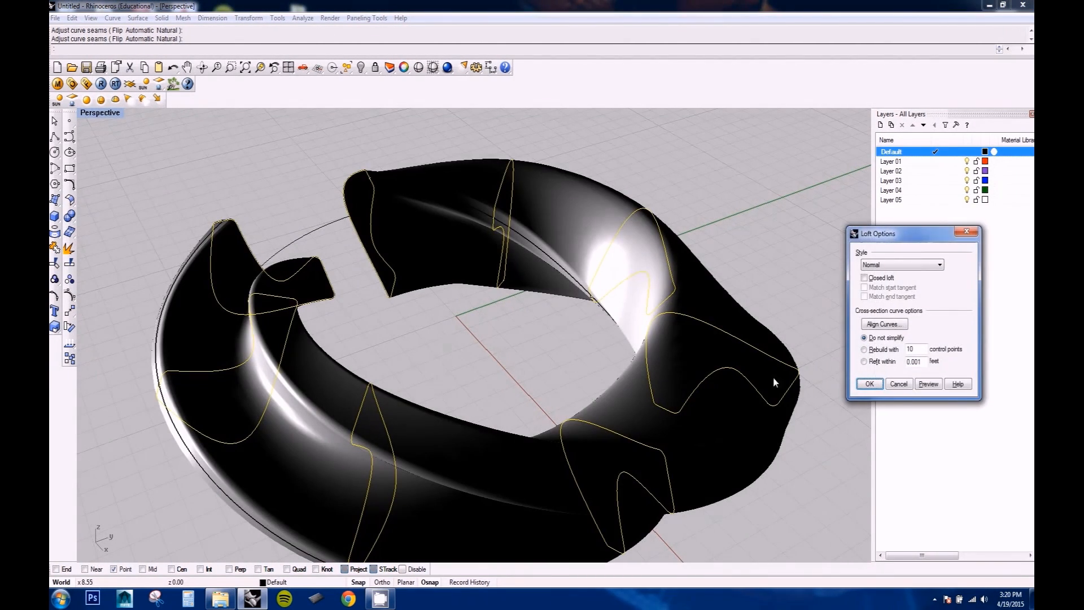
# Step: Preview and create the ring surface as a closed loft with Normal style and unsimplified cross-sections
pyautogui.click(928, 383)
pyautogui.click(869, 384)
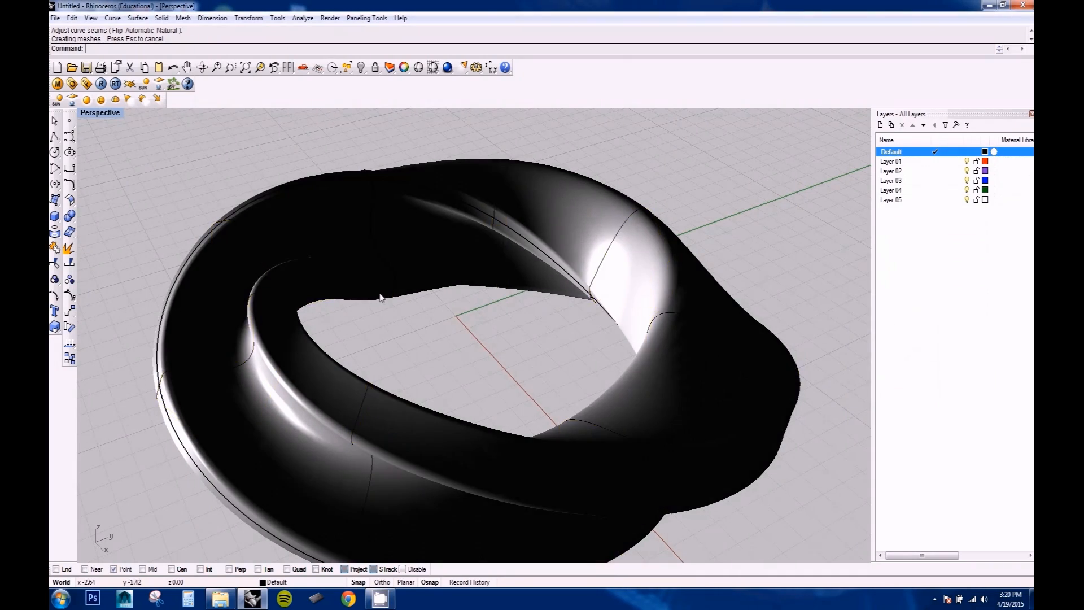
pyautogui.moveTo(302, 297); pyautogui.dragTo(541, 344, button='right')
# Step: Return to the four-view layout and move the lofted ring off its profiles along the Y axis in the Top view
pyautogui.doubleClick(102, 117)
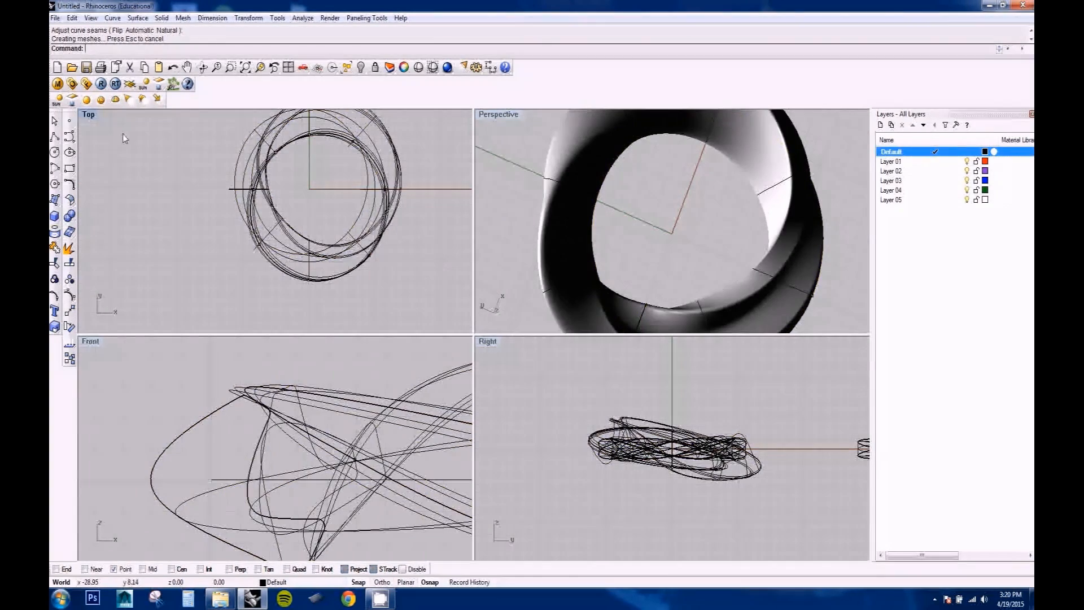
pyautogui.moveTo(302, 243); pyautogui.dragTo(192, 250, button='right')
pyautogui.scroll(-10, 283, 232)
pyautogui.scroll(7, 276, 223)
pyautogui.hotkey('ctrl', 'a')
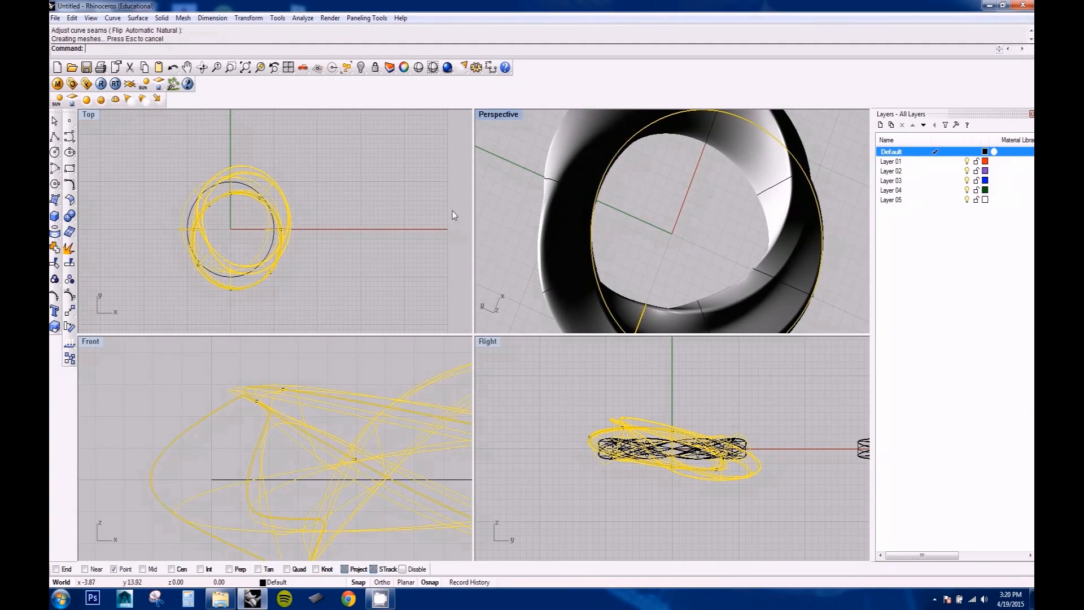
pyautogui.moveTo(282, 206); pyautogui.dragTo(332, 266, button='right')
pyautogui.moveTo(337, 278)
pyautogui.mouseDown()
pyautogui.moveTo(316, 136)
pyautogui.moveTo(330, 286)
pyautogui.mouseUp()
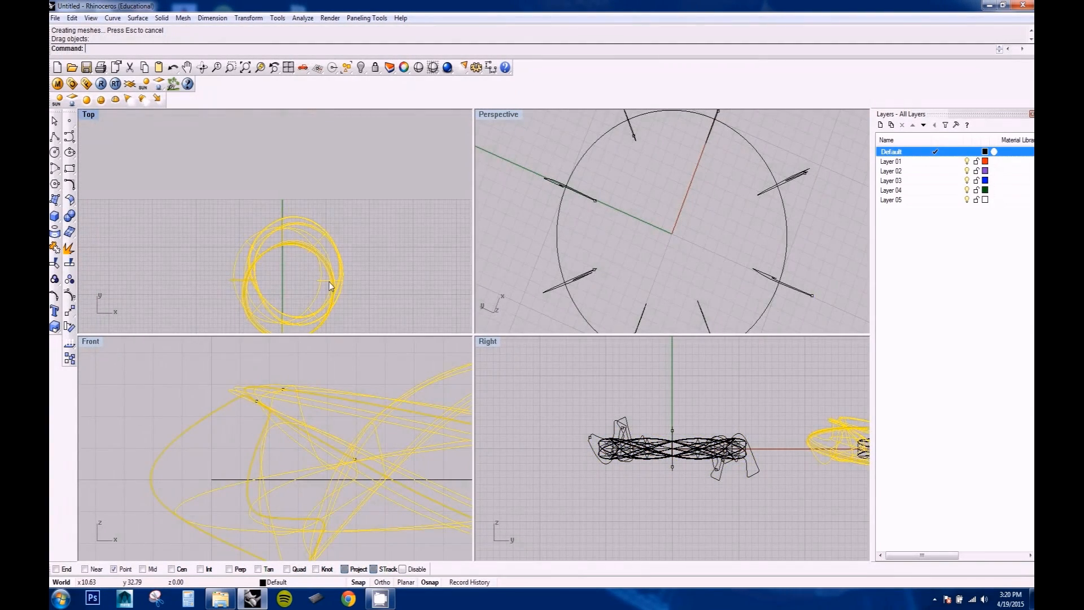
# Step: Zoom to the moved ring in a maximized Perspective view and preview its surface Rebuild with point counts U 100 and V 4
pyautogui.doubleClick(495, 116)
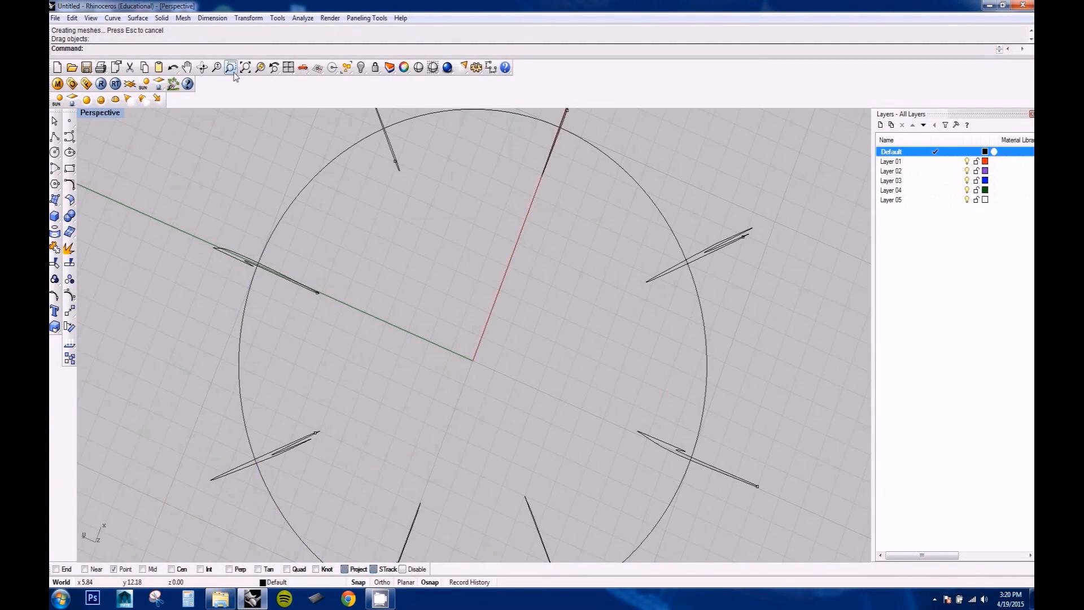
pyautogui.click(259, 68)
pyautogui.moveTo(446, 333)
pyautogui.mouseDown(button='right')
pyautogui.moveTo(501, 279)
pyautogui.moveTo(641, 273)
pyautogui.moveTo(618, 319)
pyautogui.moveTo(453, 392)
pyautogui.mouseUp(button='right')
pyautogui.click(641, 272)
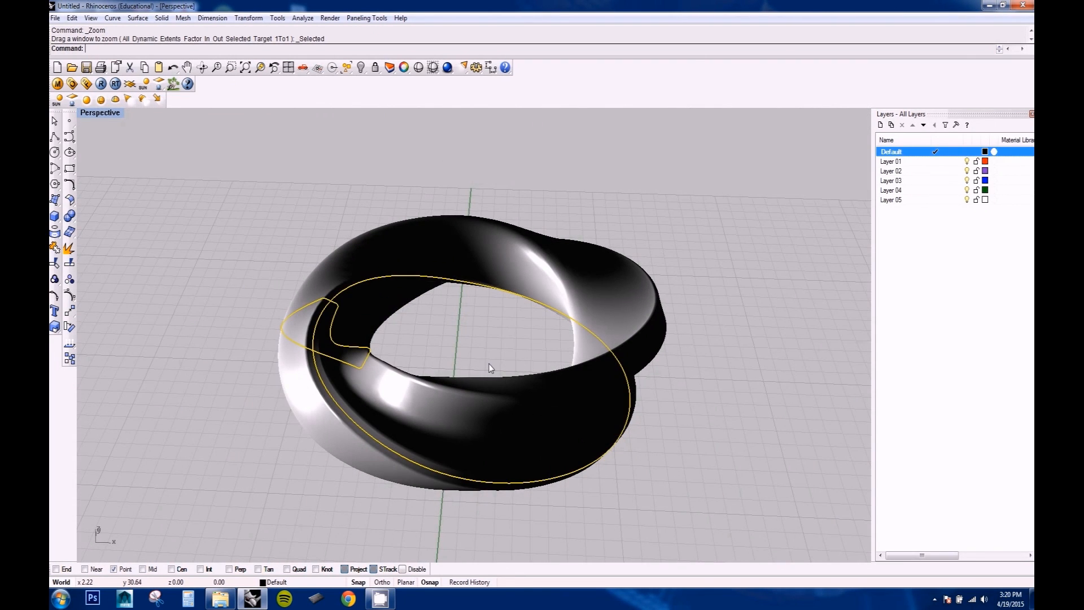
pyautogui.write('Rebuild')
pyautogui.press('Return')
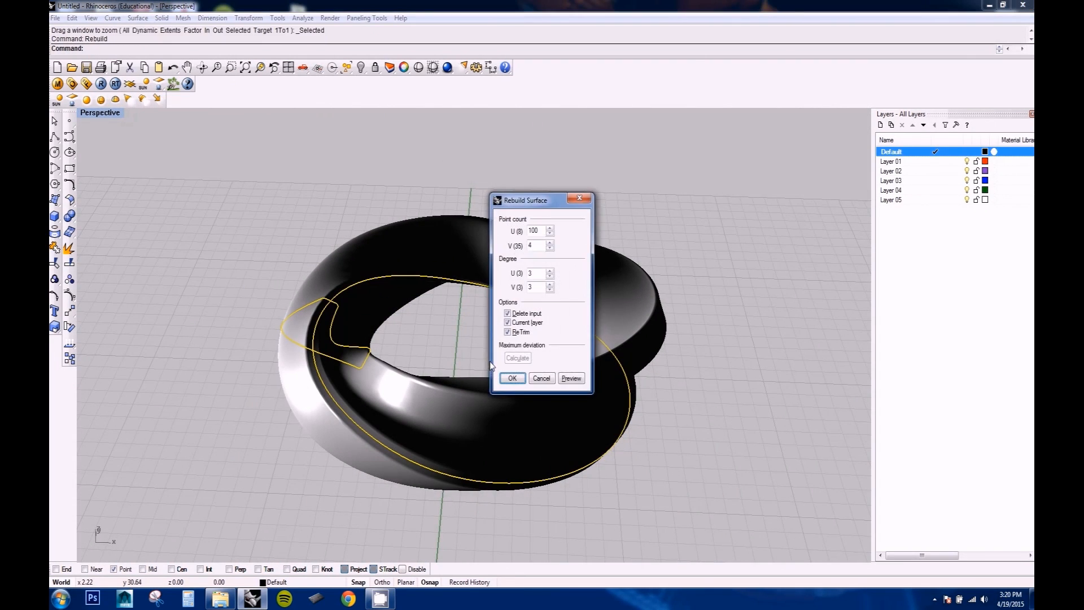
pyautogui.click(573, 381)
pyautogui.moveTo(463, 344); pyautogui.dragTo(363, 335, button='right')
pyautogui.scroll(5, 373, 314)
pyautogui.moveTo(527, 204); pyautogui.dragTo(658, 242)
pyautogui.moveTo(593, 294); pyautogui.dragTo(660, 305, button='right')
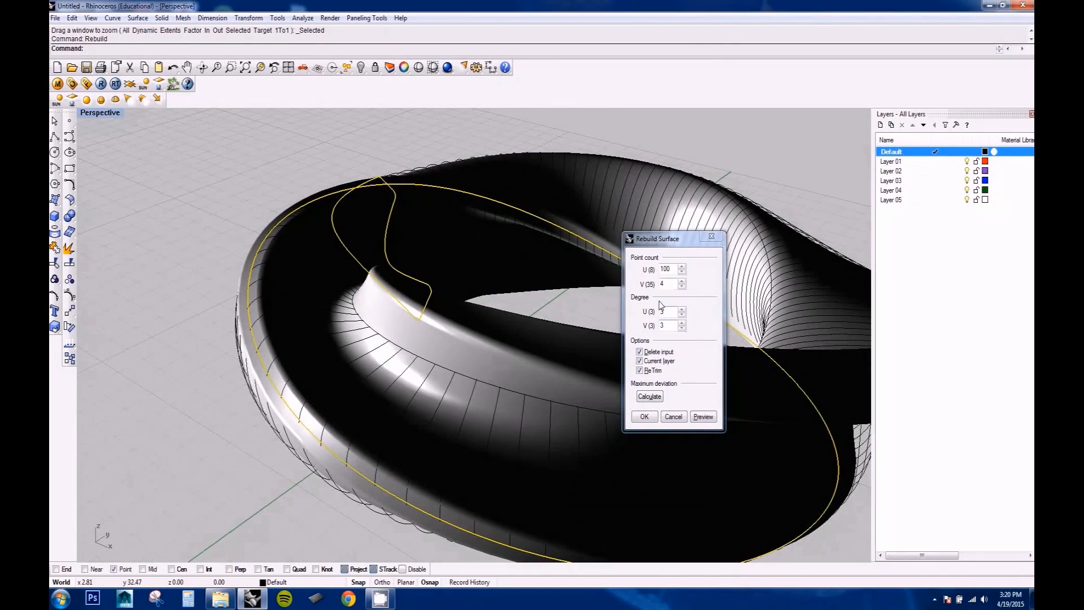
# Step: Preview the ring surface rebuild with point counts U 8 and V 35
pyautogui.doubleClick(668, 288)
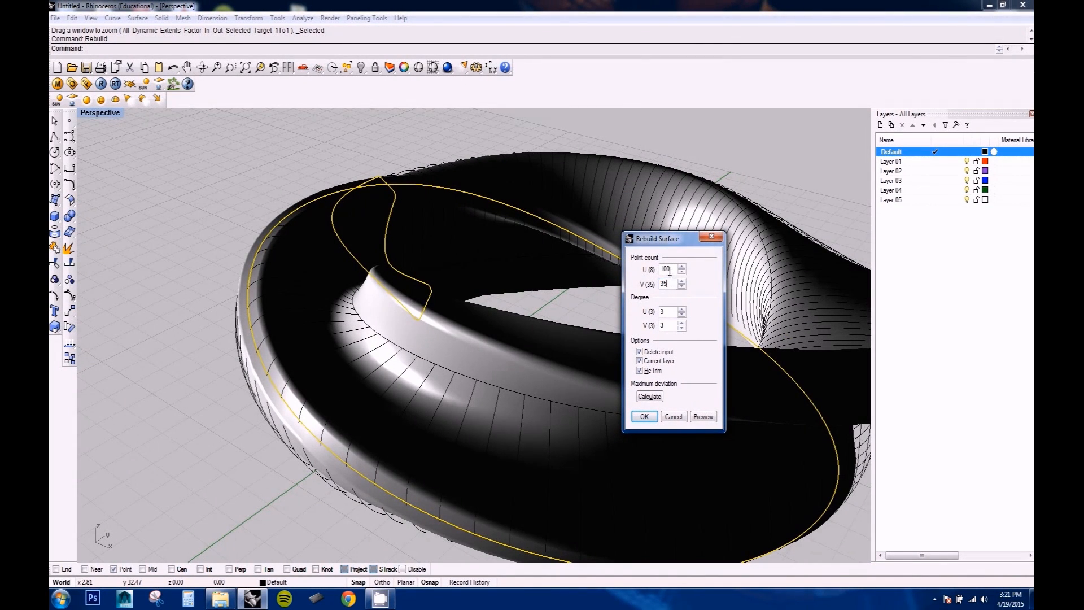
pyautogui.click(701, 414)
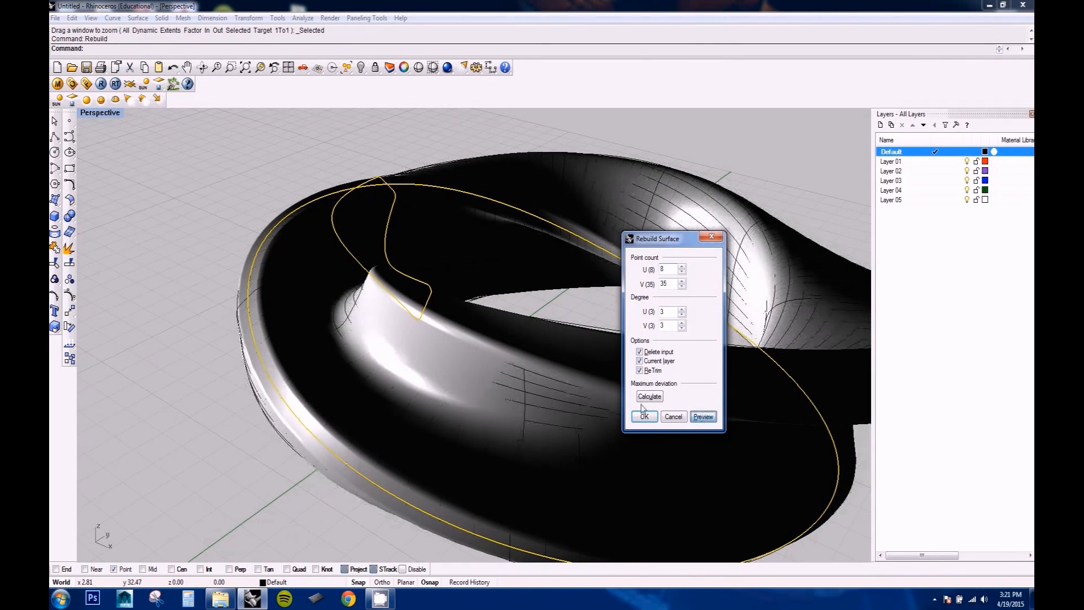
pyautogui.moveTo(392, 362); pyautogui.dragTo(518, 340, button='right')
# Step: Rebuild the ring surface with point counts U 100 and V 36, previewing the surface grid before applying it
pyautogui.doubleClick(668, 270)
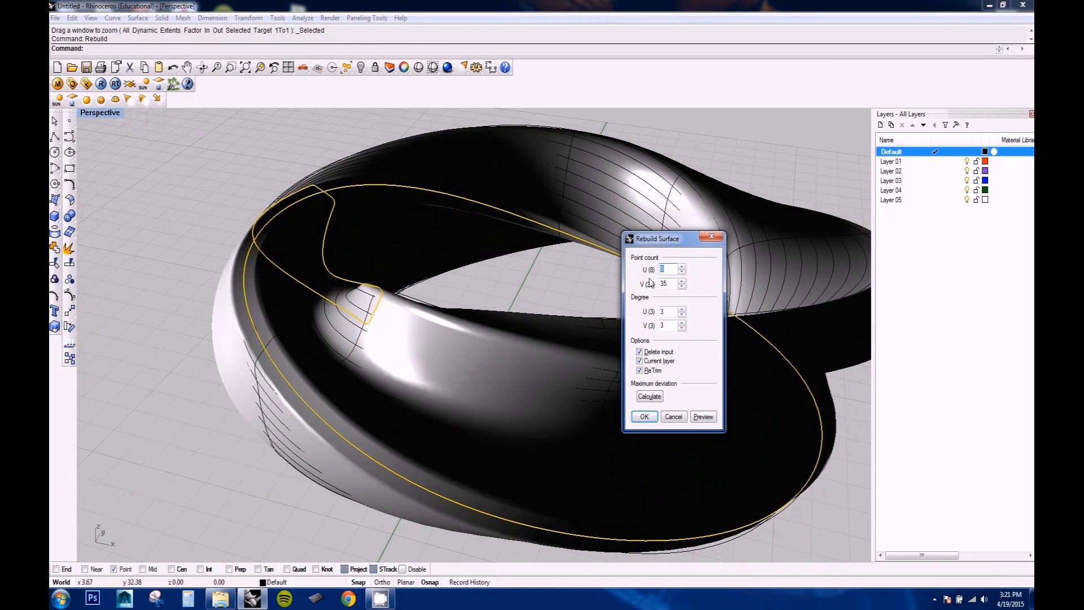
pyautogui.click(695, 418)
pyautogui.moveTo(407, 357); pyautogui.dragTo(339, 350, button='right')
pyautogui.click(672, 287)
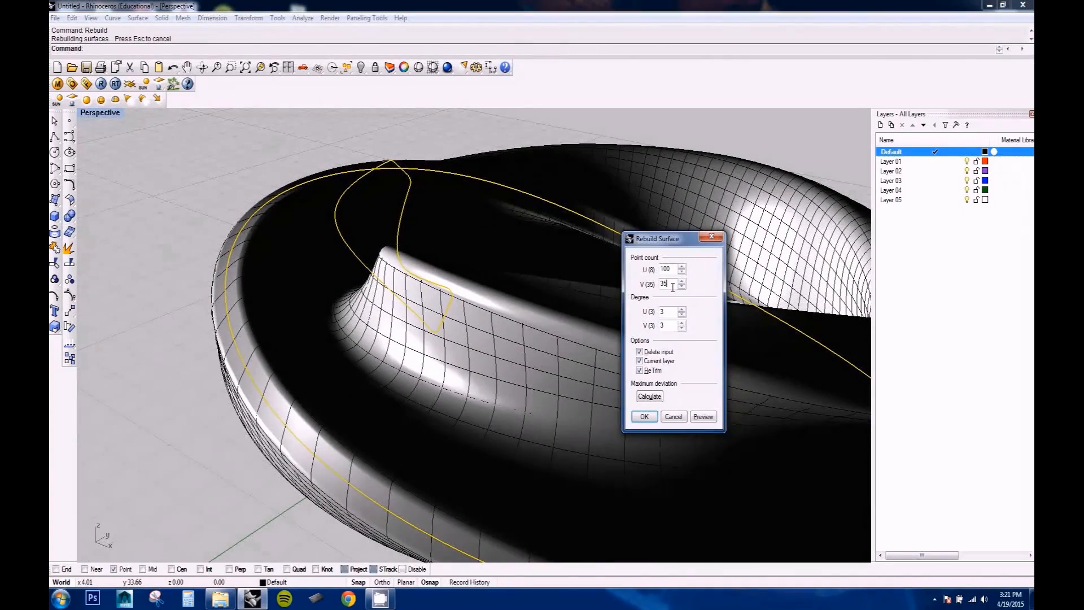
pyautogui.click(701, 416)
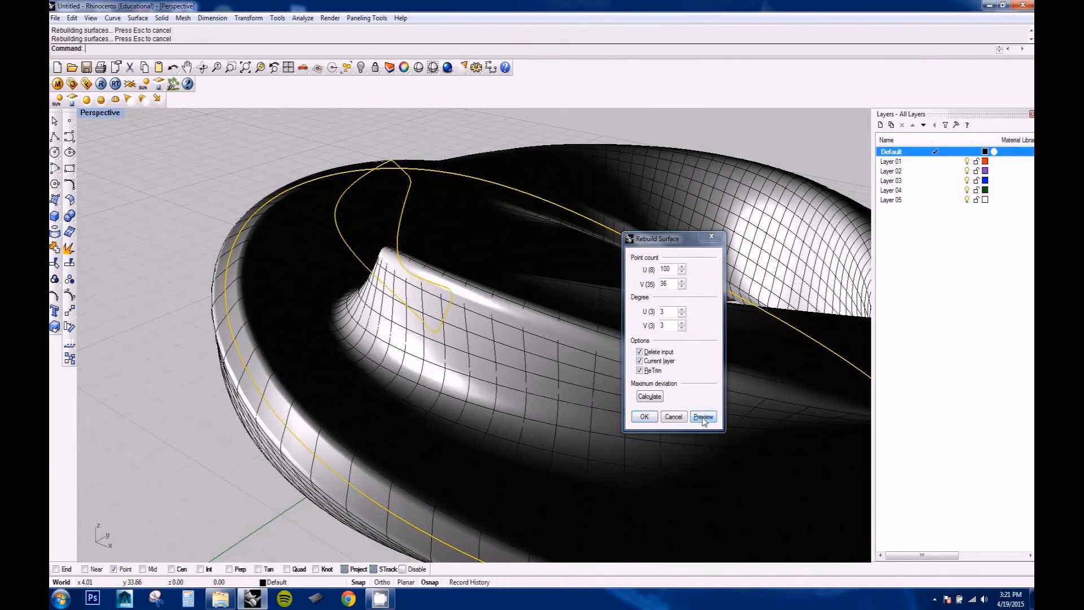
pyautogui.moveTo(361, 308)
pyautogui.mouseDown(button='right')
pyautogui.moveTo(229, 307)
pyautogui.moveTo(192, 290)
pyautogui.moveTo(325, 332)
pyautogui.moveTo(378, 312)
pyautogui.mouseUp(button='right')
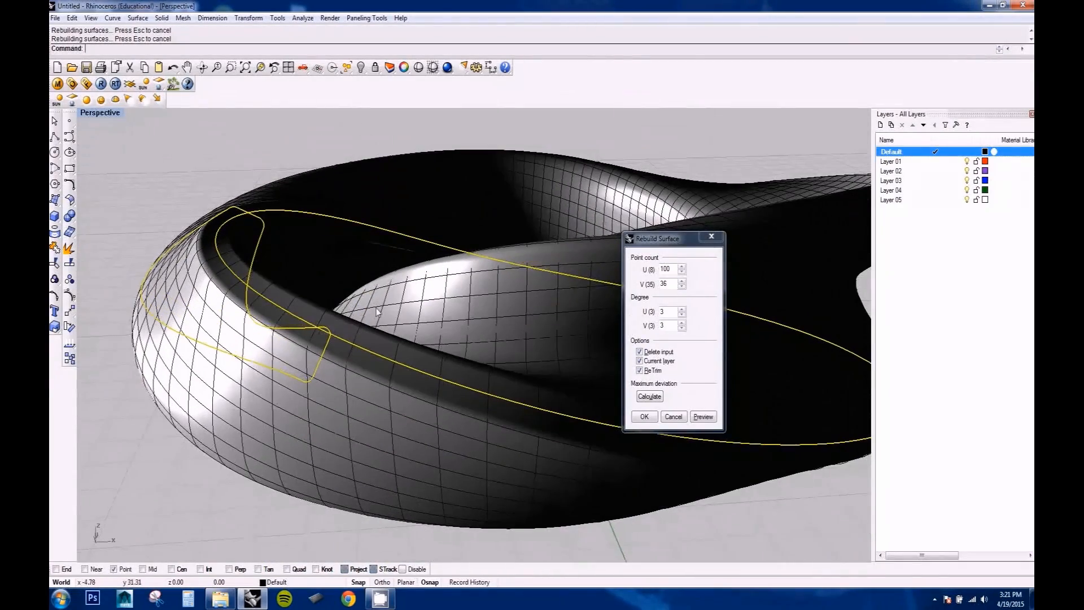
pyautogui.click(642, 417)
pyautogui.moveTo(642, 417); pyautogui.dragTo(473, 337, button='right')
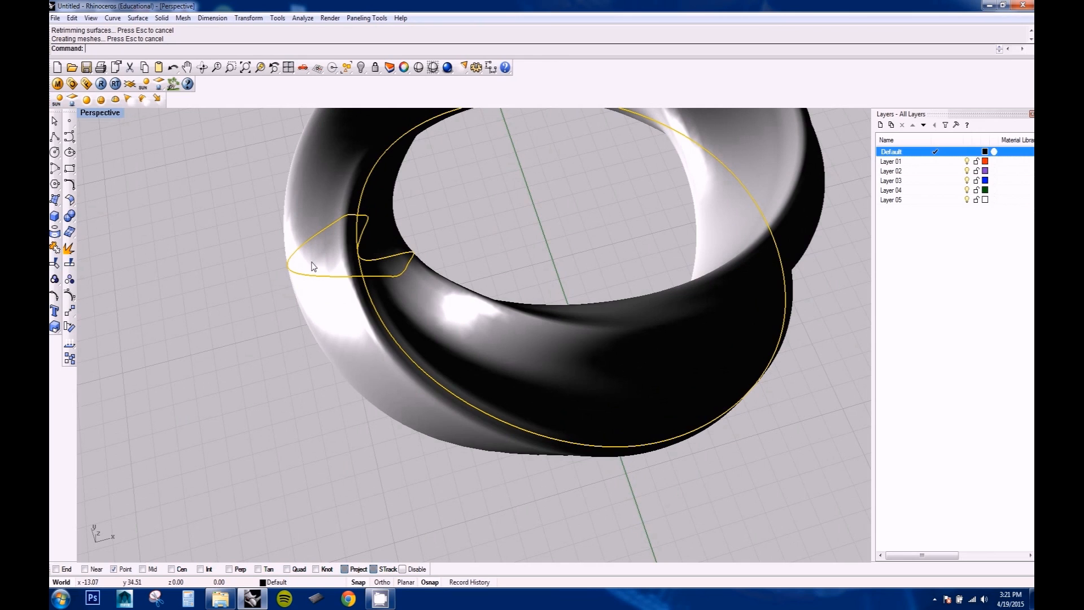
# Step: Extract the wireframe curves from the rebuilt ring surface with ExtractWireframe
pyautogui.write('ra')
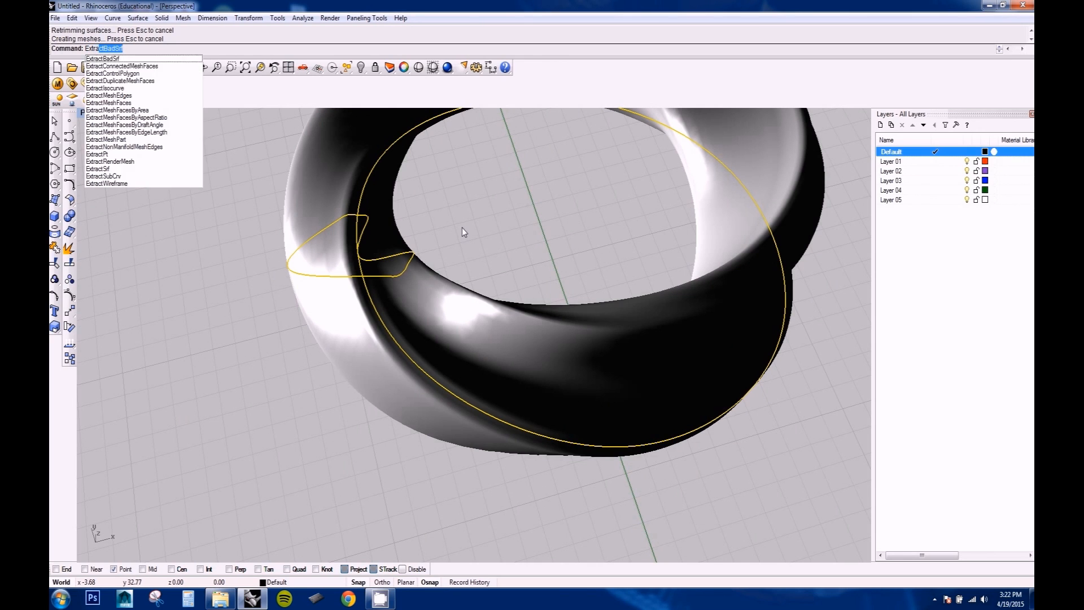
pyautogui.press('Down')
pyautogui.press('Down')
pyautogui.press('Down')
pyautogui.press('Down')
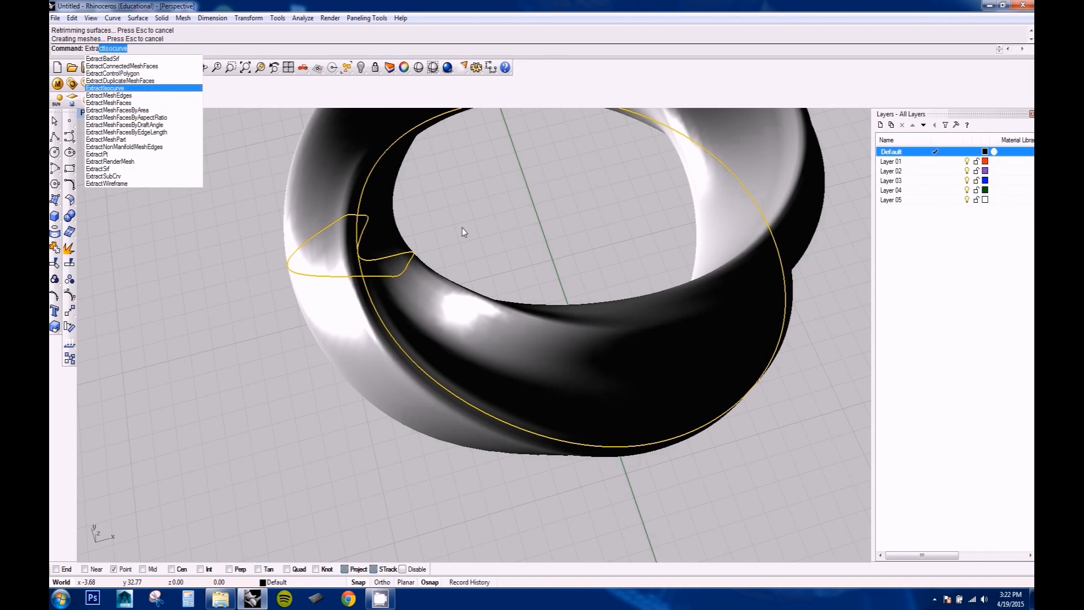
pyautogui.write('ctWireframe')
pyautogui.press('Return')
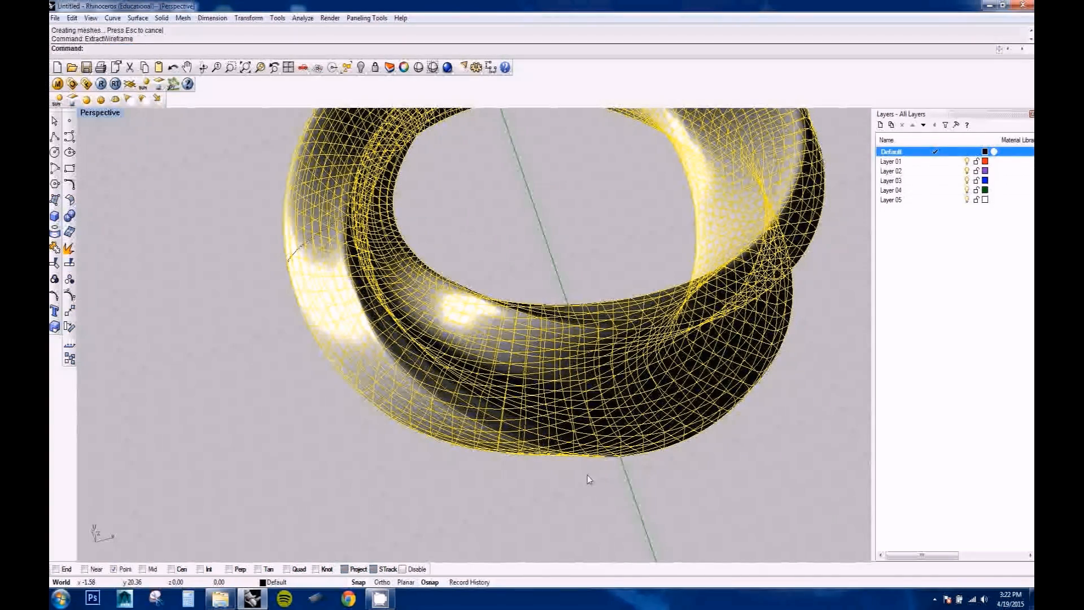
# Step: Assign the extracted wireframe curves to Layer 01
pyautogui.rightClick(929, 162)
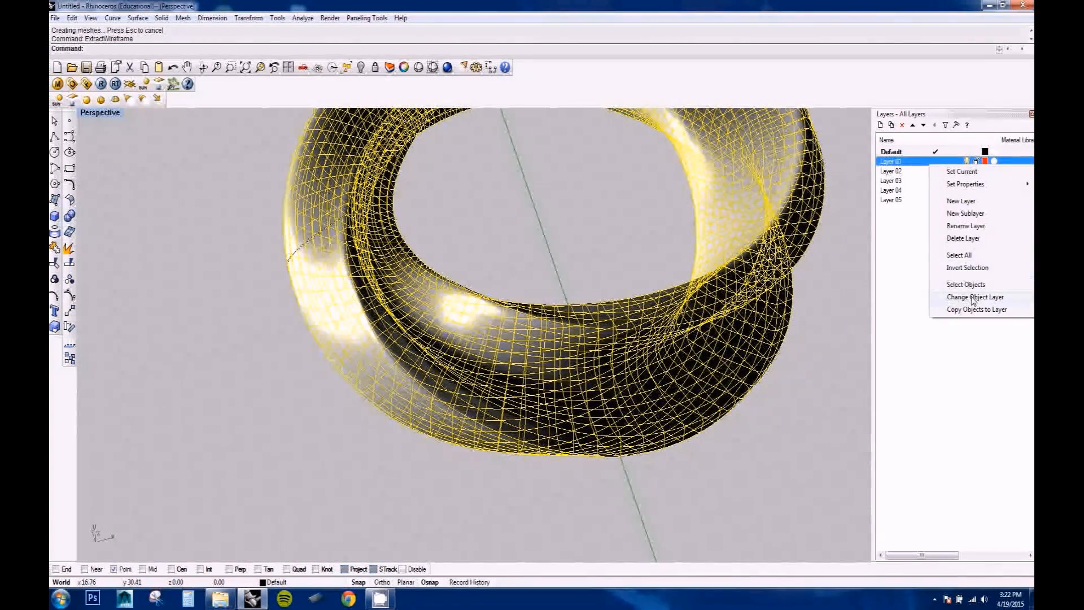
# Step: Move the extracted wireframe curves to Layer 01 and reassign only the crosswise section curves to Layer 02
pyautogui.click(973, 297)
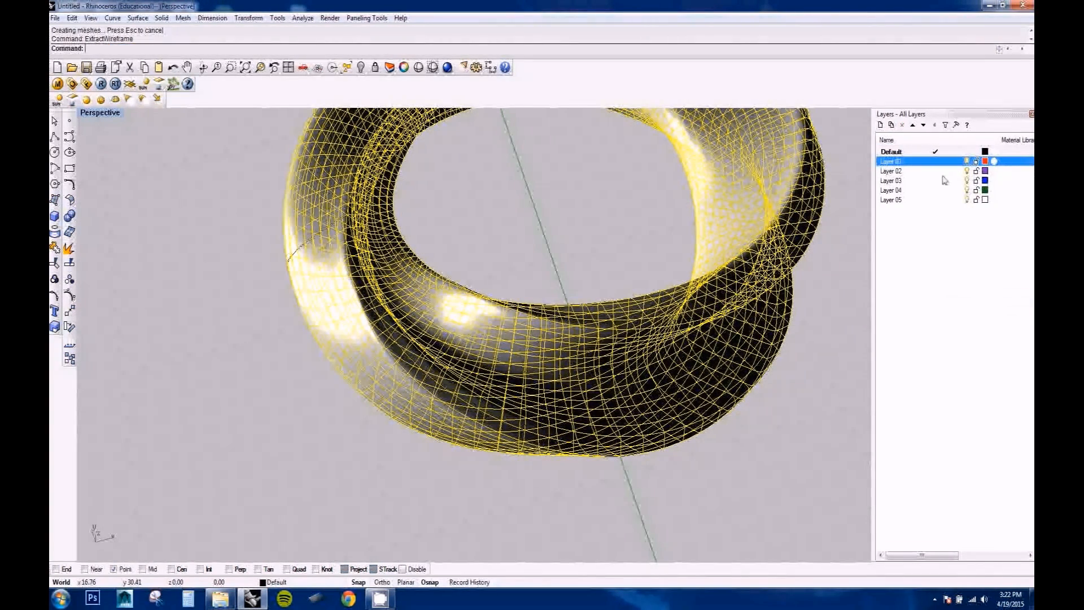
pyautogui.doubleClick(99, 117)
pyautogui.scroll(5, 354, 282)
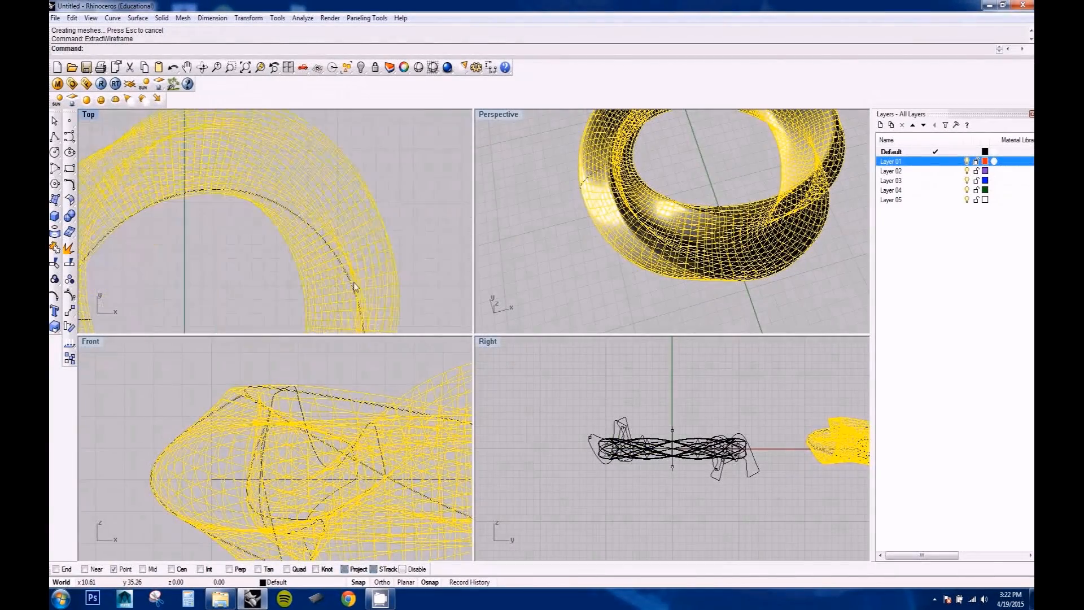
pyautogui.scroll(2, 353, 282)
pyautogui.scroll(3, 365, 145)
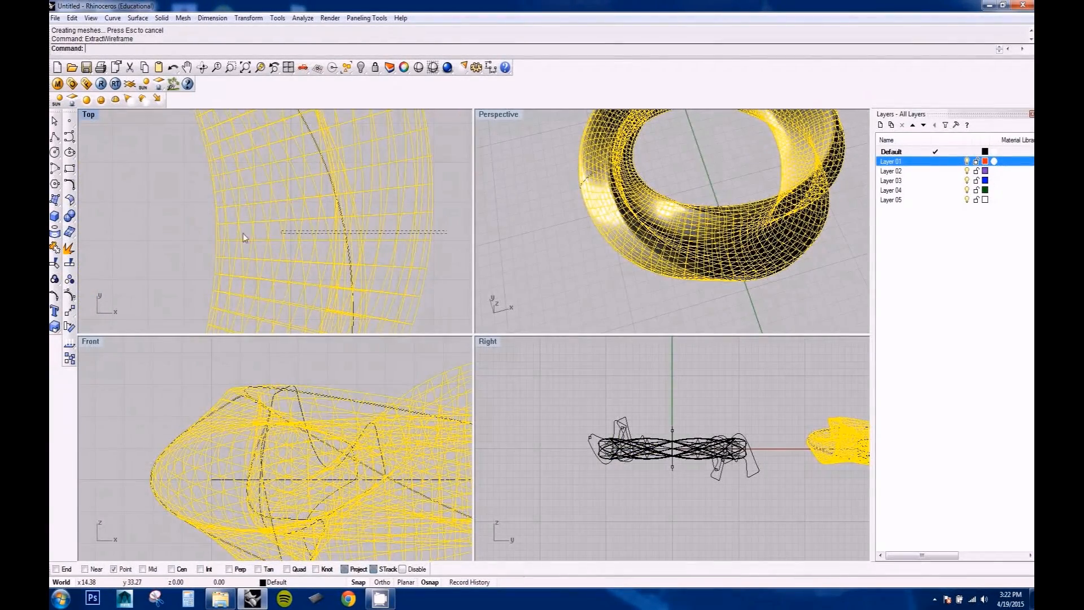
pyautogui.rightClick(961, 171)
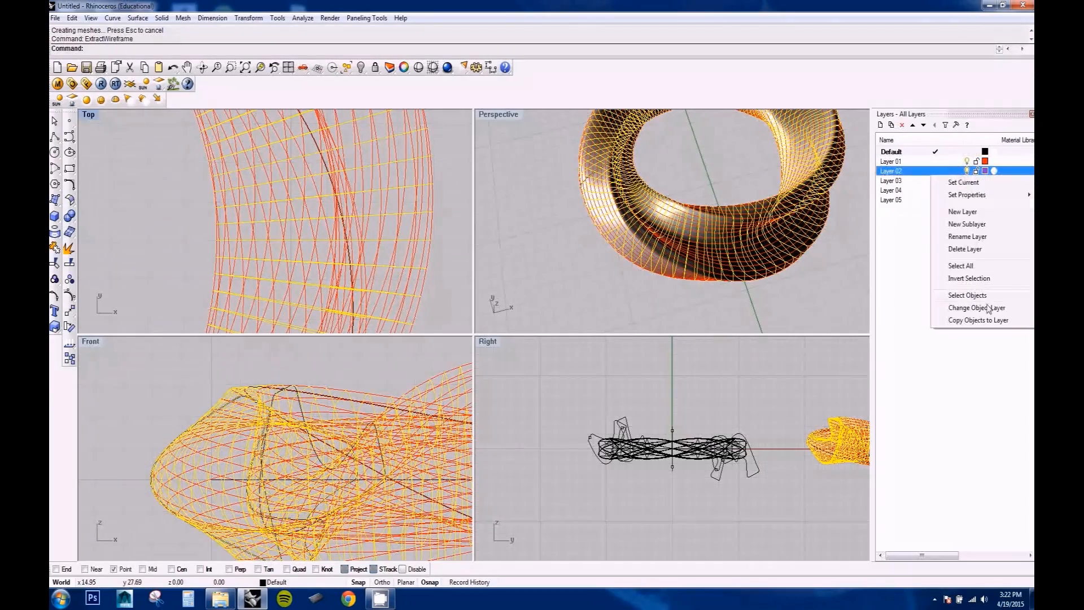
pyautogui.click(992, 308)
# Step: Make Layer 02 current, hide the Default layer and maximize the Perspective view
pyautogui.click(966, 152)
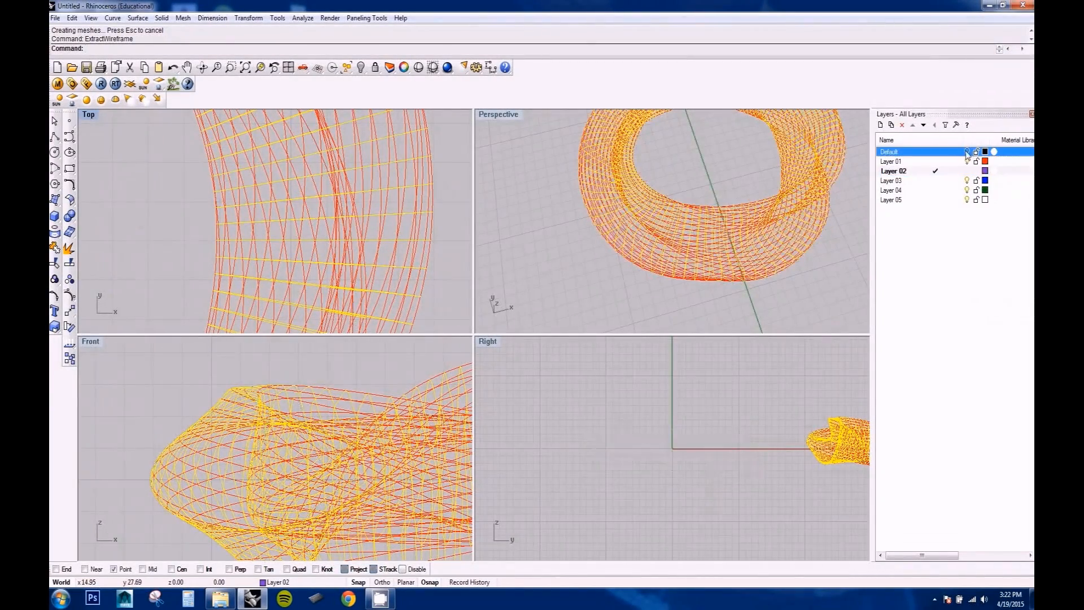
pyautogui.moveTo(648, 286); pyautogui.dragTo(636, 233, button='right')
pyautogui.click(502, 127)
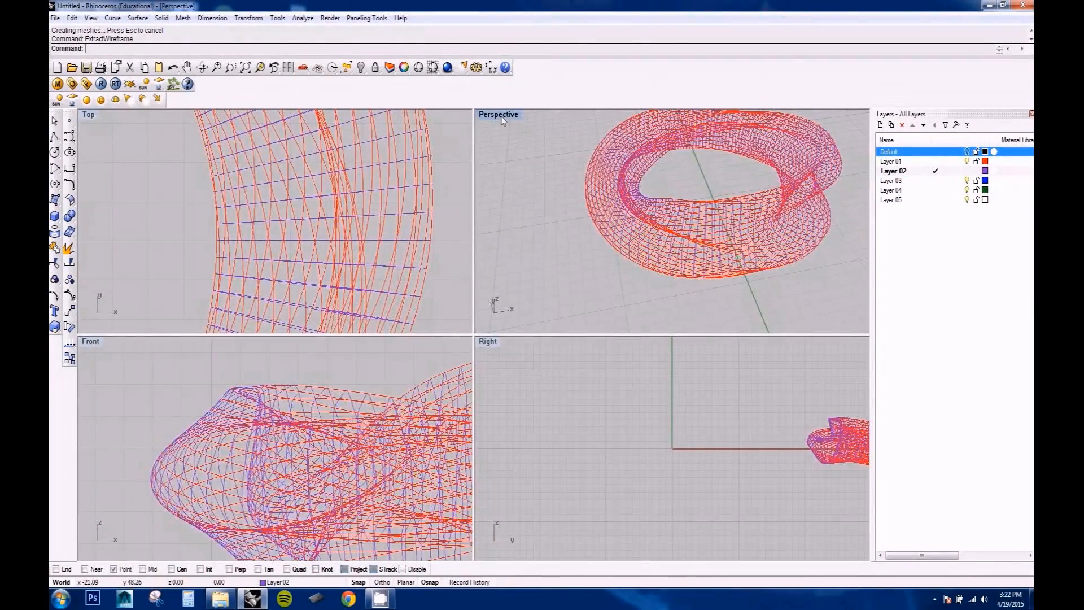
pyautogui.doubleClick(502, 116)
# Step: Hide Layer 01 to isolate the section curves on Layer 02
pyautogui.moveTo(460, 218); pyautogui.dragTo(522, 274, button='right')
pyautogui.scroll(5, 541, 316)
pyautogui.moveTo(547, 361); pyautogui.dragTo(458, 368, button='right')
pyautogui.moveTo(413, 296); pyautogui.dragTo(432, 316, button='right')
pyautogui.scroll(-3, 468, 308)
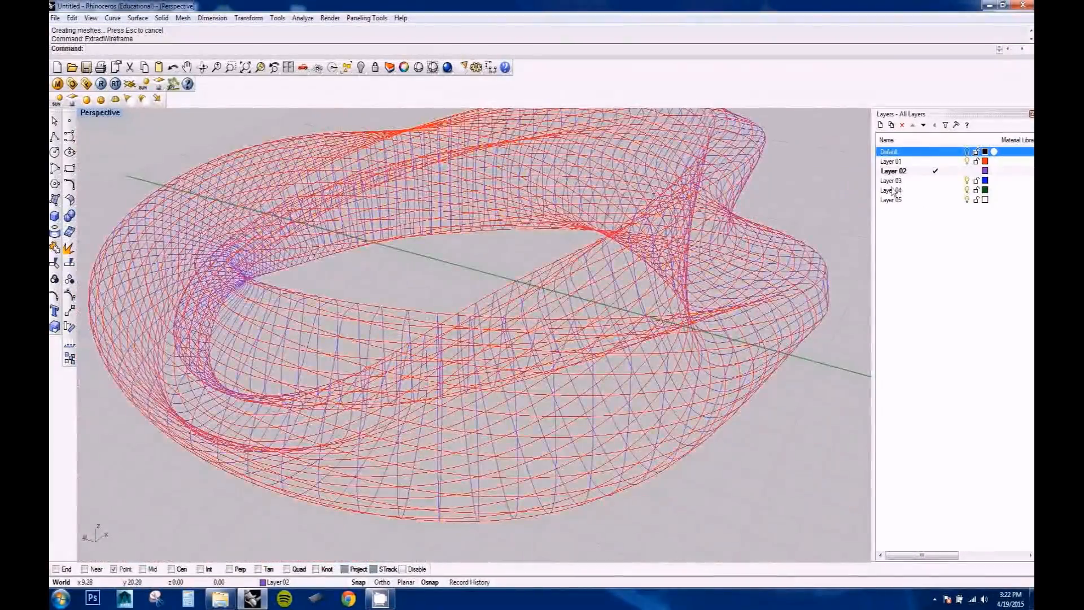
pyautogui.click(967, 161)
pyautogui.moveTo(626, 332); pyautogui.dragTo(432, 417, button='right')
pyautogui.scroll(-5, 587, 335)
pyautogui.scroll(3, 542, 377)
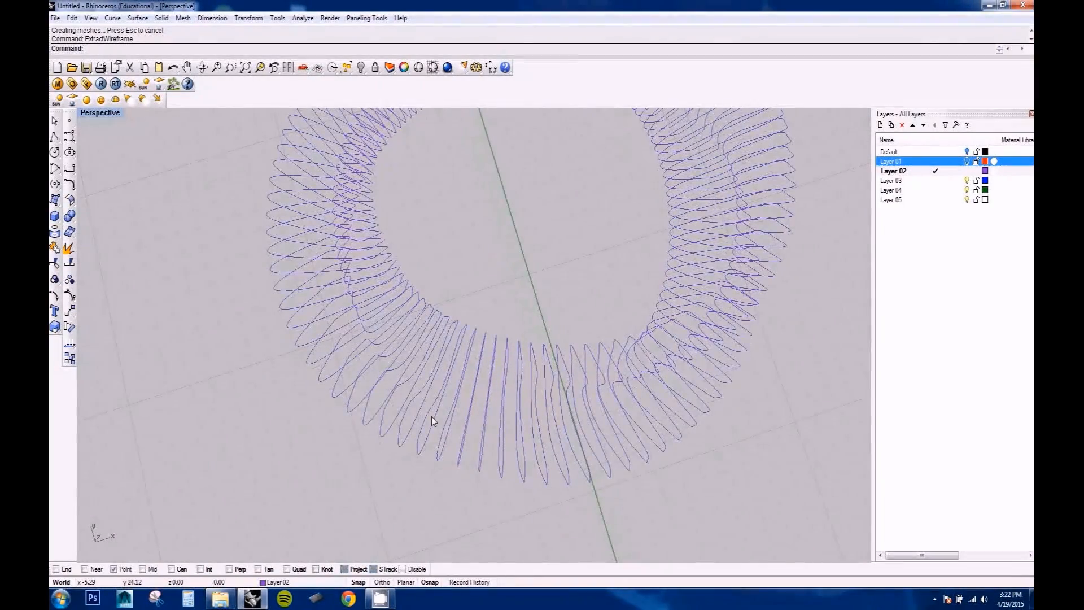
# Step: Select all section curves of the ring and fill them with planar surfaces using PlanarSrf
pyautogui.scroll(-4, 442, 385)
pyautogui.moveTo(518, 370); pyautogui.dragTo(536, 300, button='right')
pyautogui.moveTo(244, 165); pyautogui.dragTo(721, 427)
pyautogui.moveTo(608, 411); pyautogui.dragTo(551, 383, button='right')
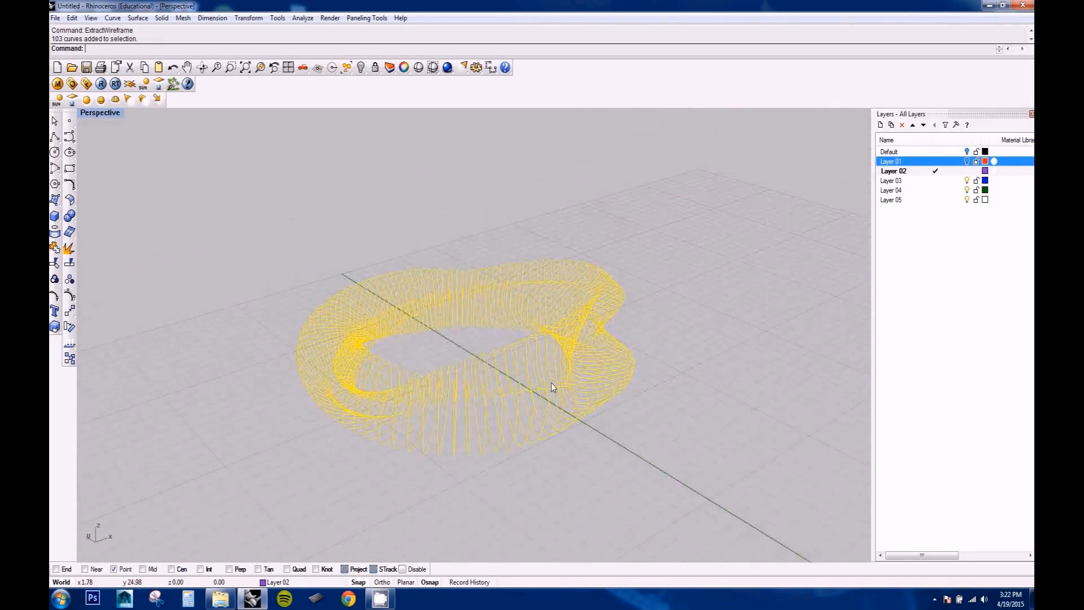
pyautogui.scroll(5, 564, 380)
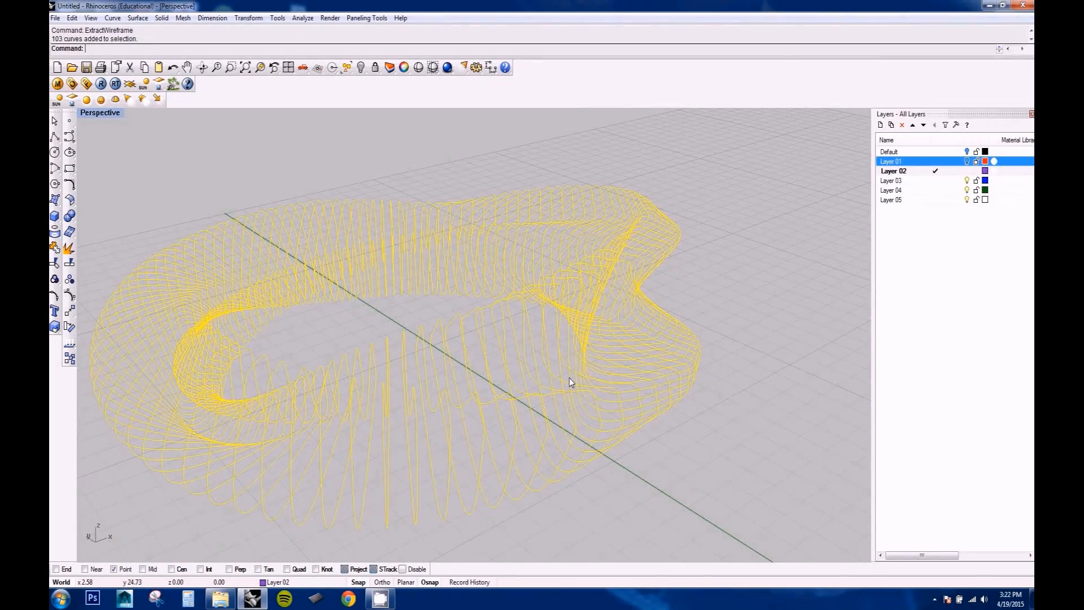
pyautogui.write('planarsrf')
pyautogui.press('Return')
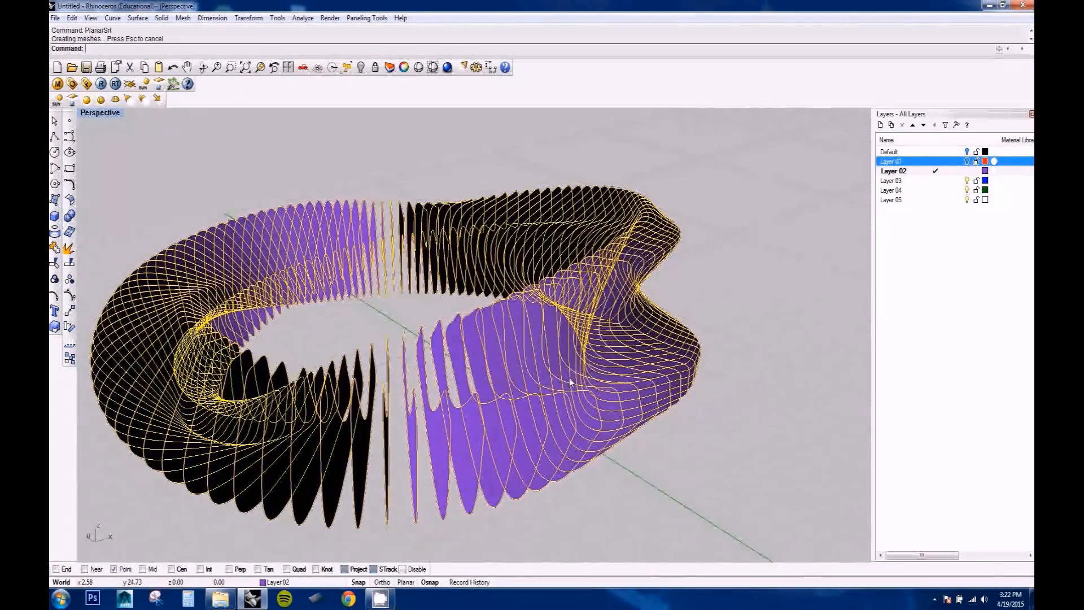
pyautogui.moveTo(406, 319); pyautogui.dragTo(418, 308, button='right')
pyautogui.press('Escape')
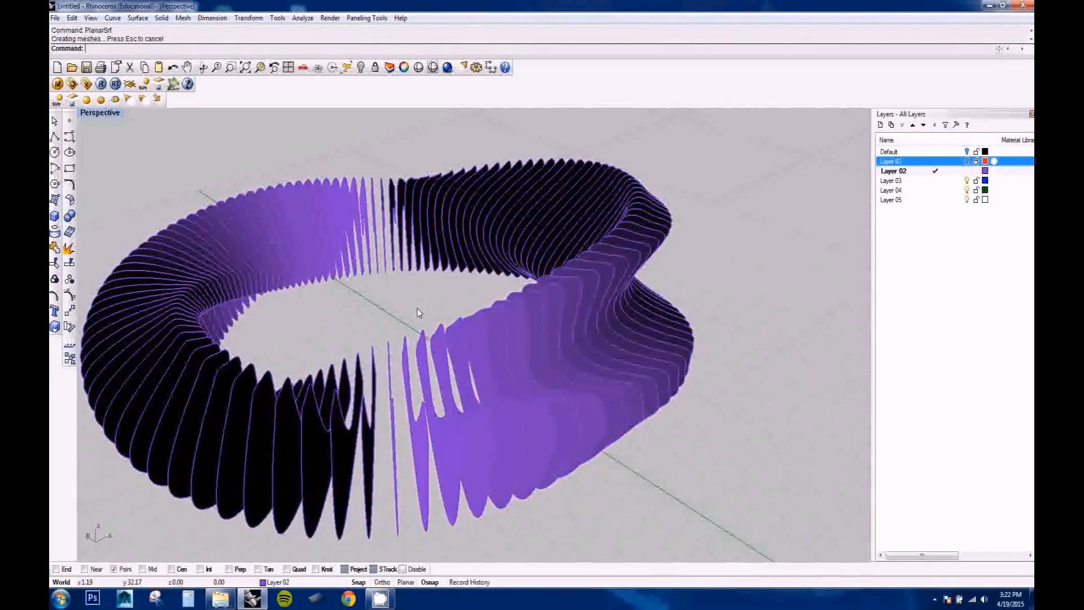
# Step: Try to offset all the planar section surfaces with OffsetSrf, using the BothSides and Solid options and a distance of .03
pyautogui.write('Of')
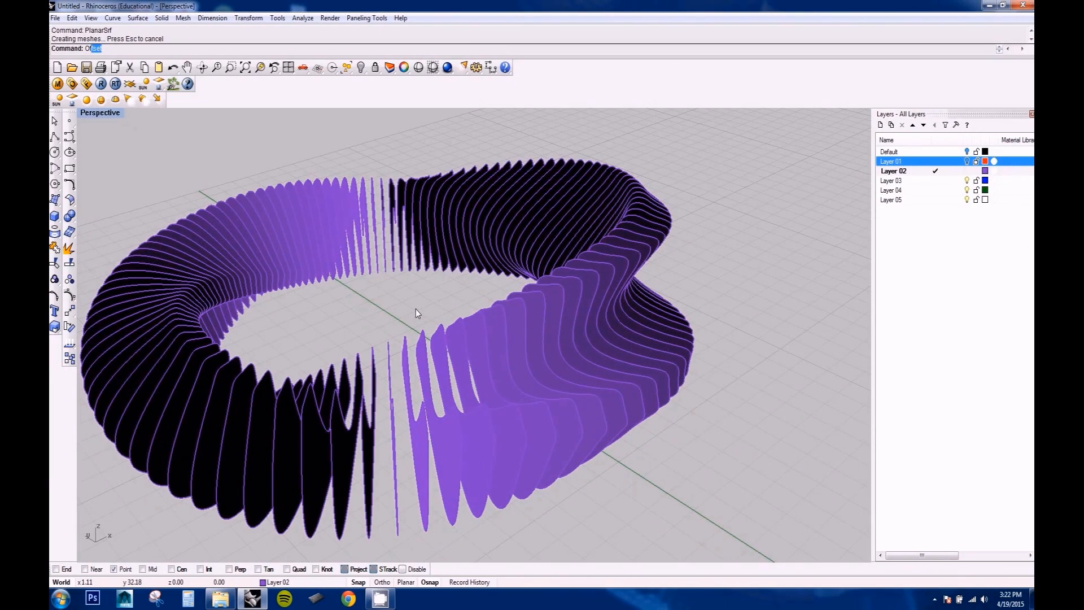
pyautogui.write('fsetSrf')
pyautogui.press('Return')
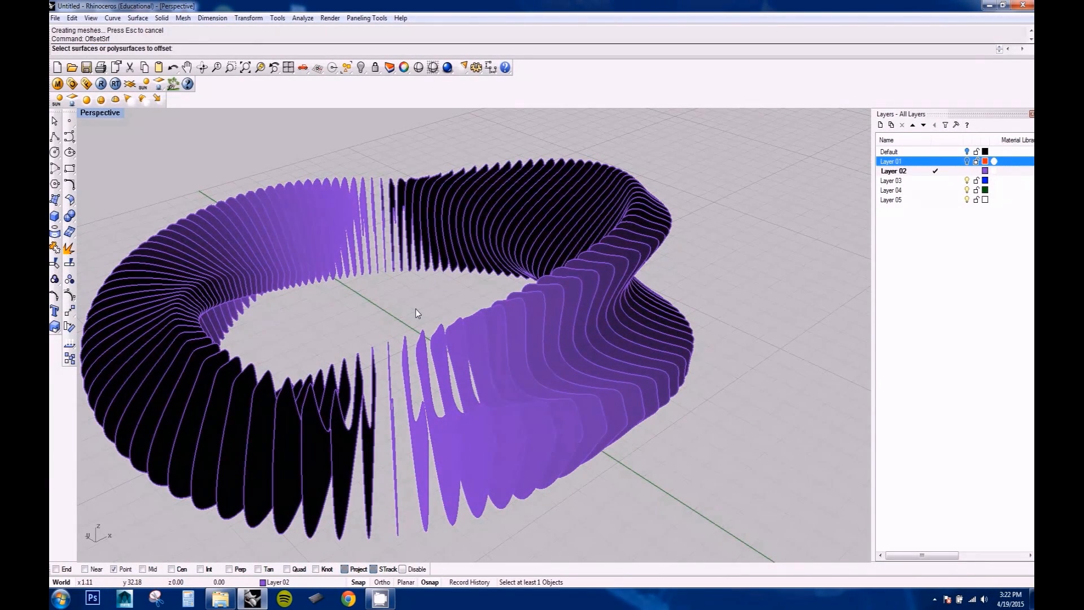
pyautogui.moveTo(385, 257); pyautogui.dragTo(478, 304, button='right')
pyautogui.scroll(-10, 480, 305)
pyautogui.moveTo(405, 280); pyautogui.dragTo(507, 323)
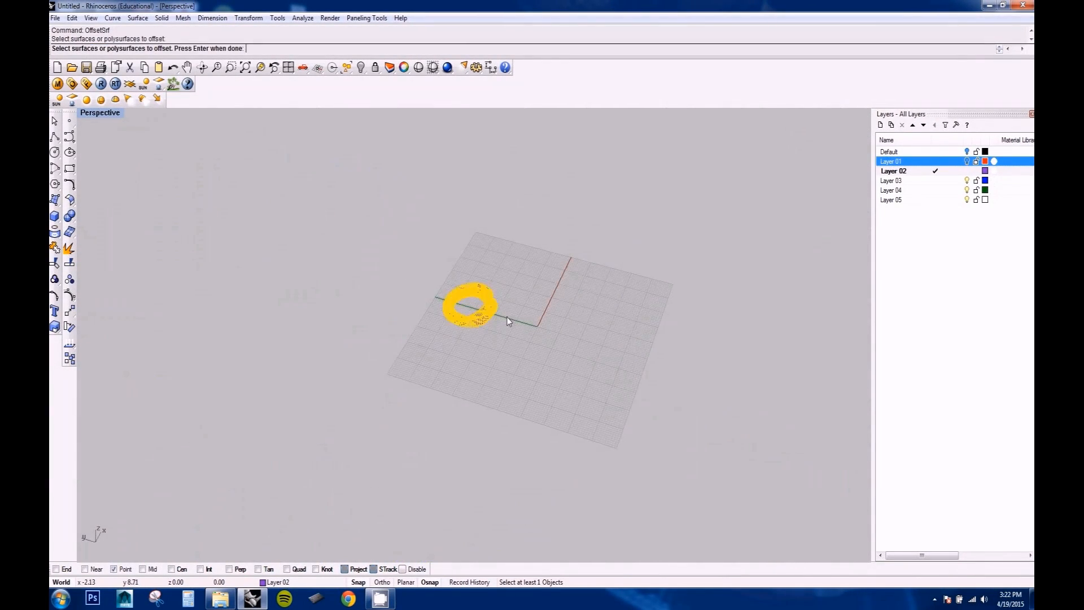
pyautogui.scroll(12, 507, 316)
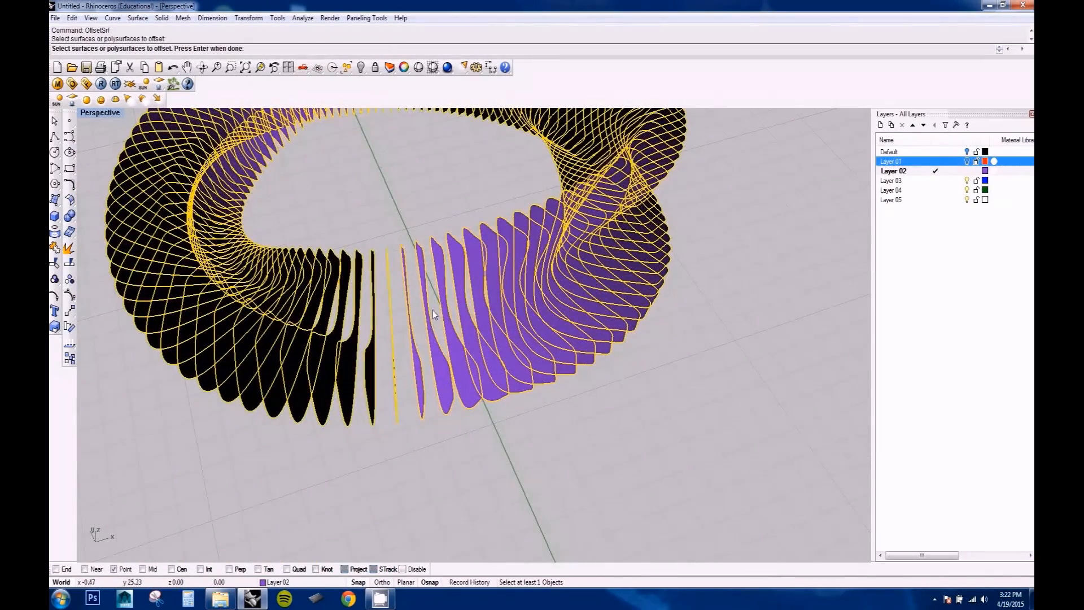
pyautogui.press('Return')
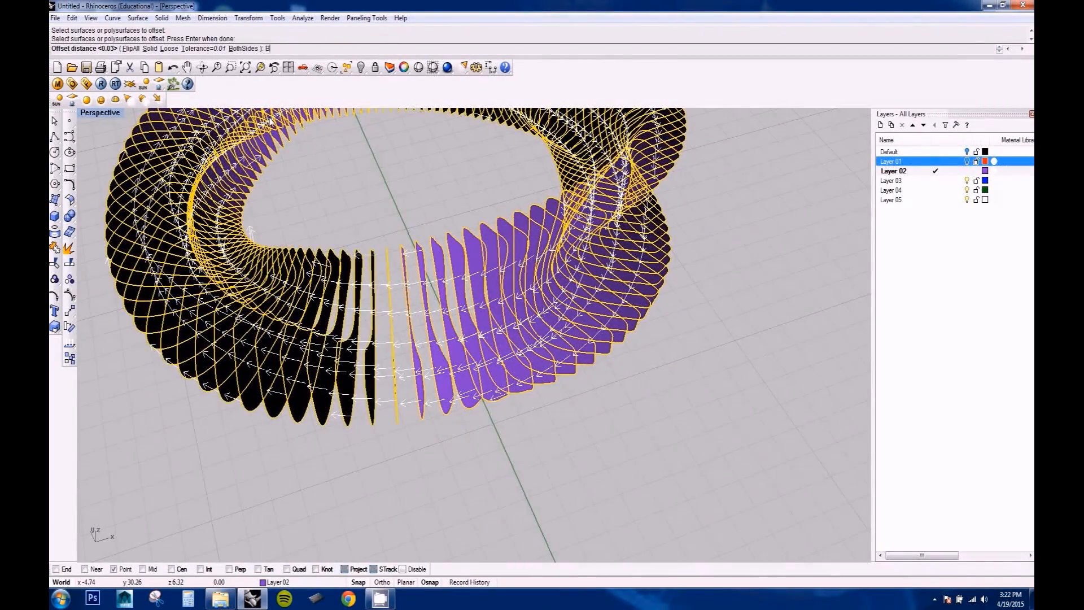
pyautogui.press('Return')
pyautogui.press('Return')
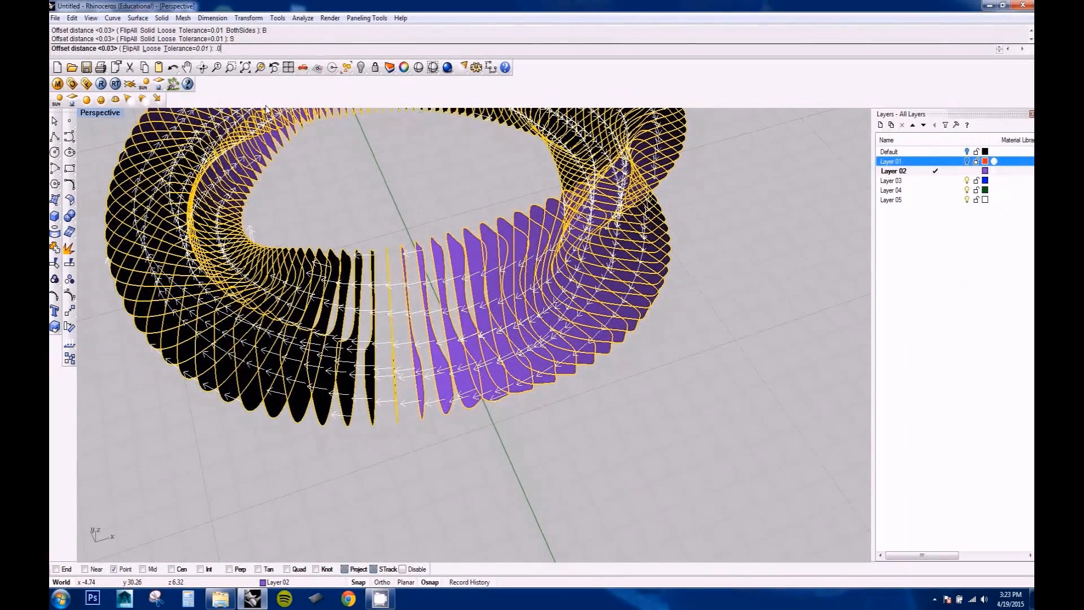
pyautogui.write('.0')
pyautogui.write('2')
pyautogui.press('Return')
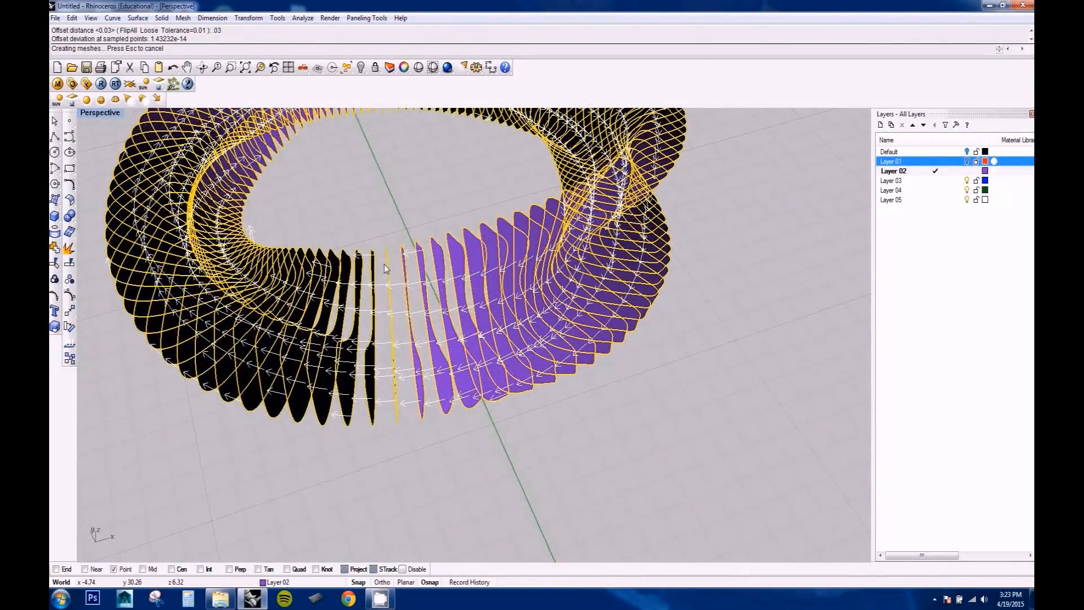
pyautogui.moveTo(407, 270); pyautogui.dragTo(421, 319, button='right')
pyautogui.scroll(10, 398, 350)
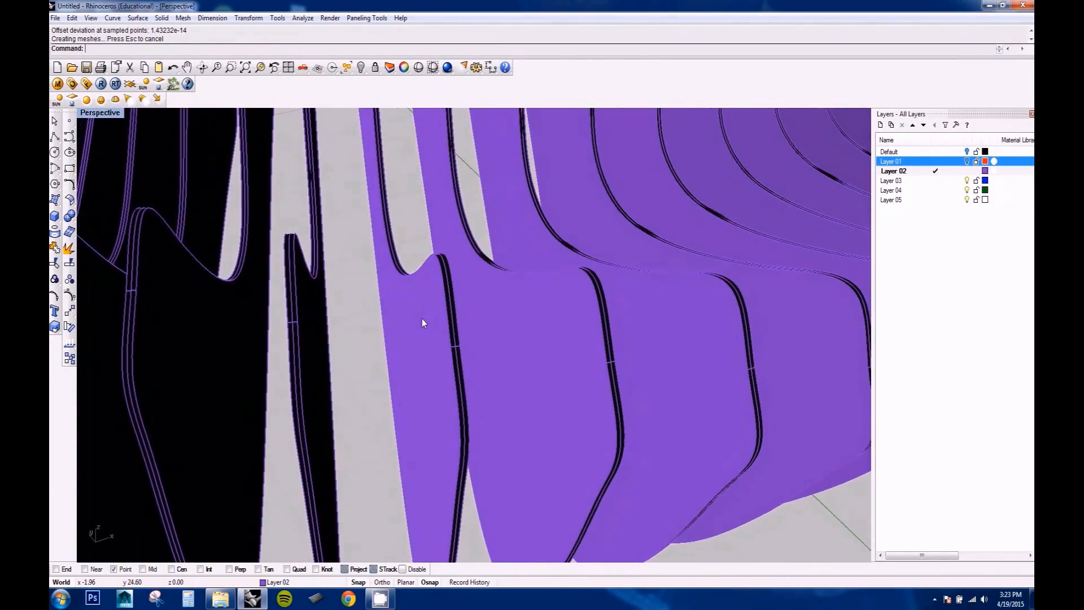
# Step: Undo the last surface offset
pyautogui.hotkey('ctrl', 'z')
pyautogui.scroll(-10, 423, 321)
pyautogui.scroll(-4, 436, 316)
pyautogui.scroll(7, 408, 265)
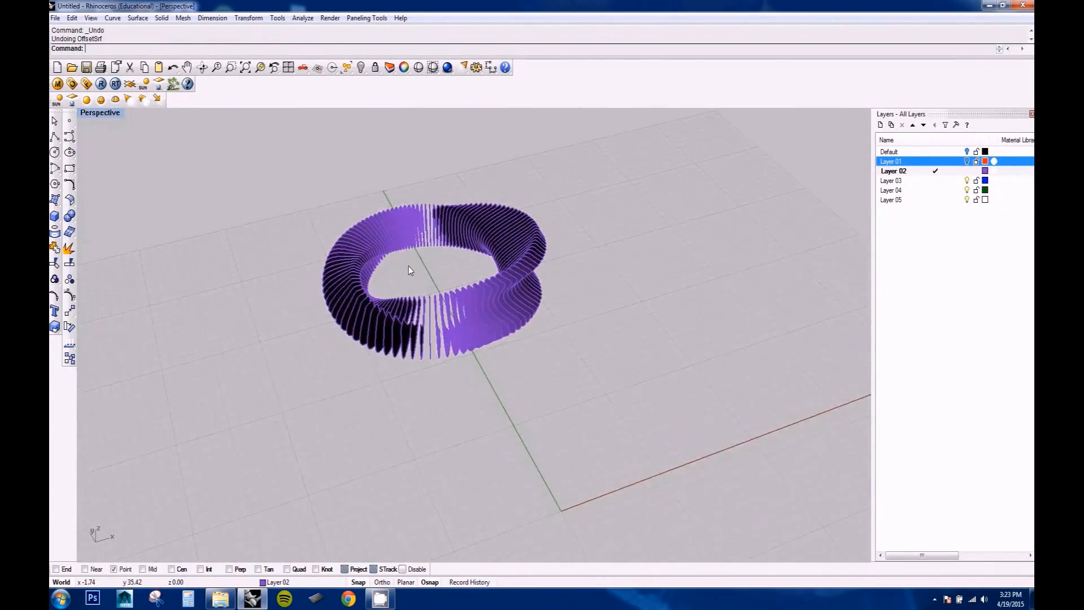
# Step: Offset all the planar section surfaces with OffsetSrf, using the Solid and BothSides options and a distance of .05
pyautogui.rightClick(408, 263)
pyautogui.moveTo(224, 146); pyautogui.dragTo(716, 445)
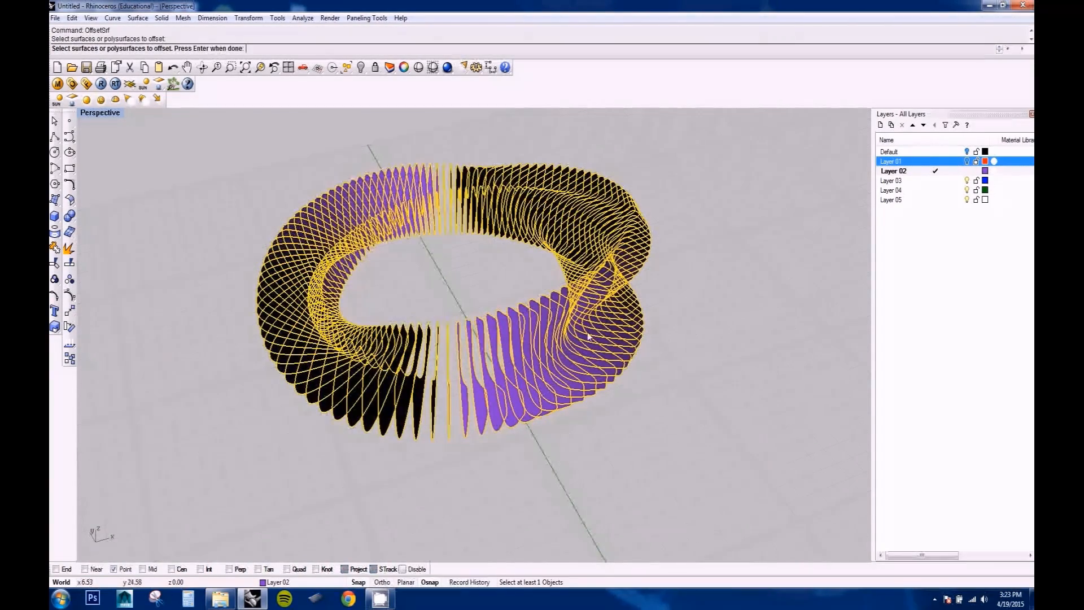
pyautogui.rightClick(589, 334)
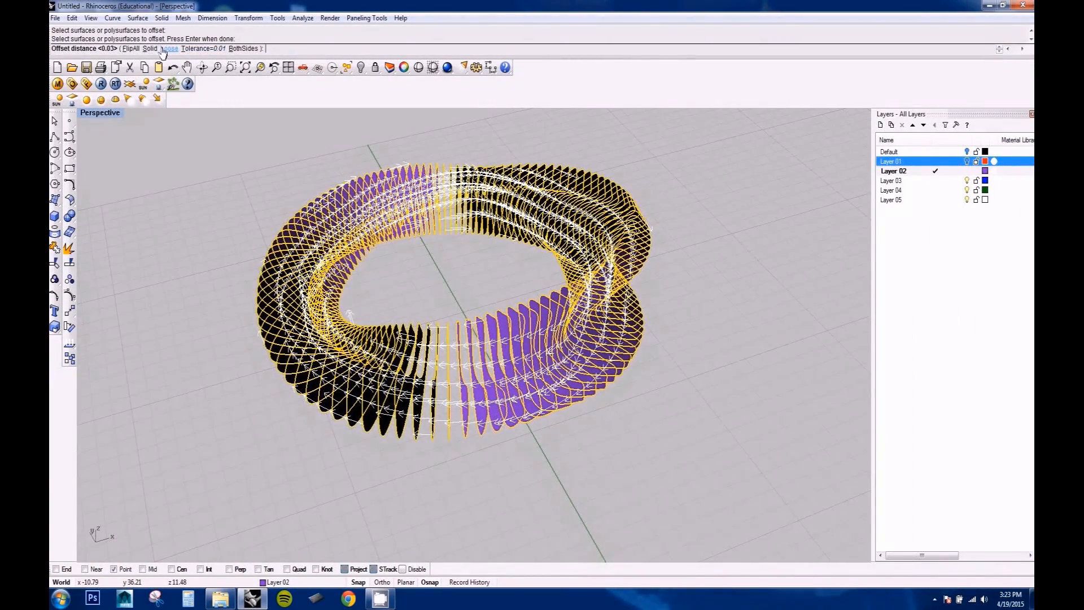
pyautogui.click(149, 49)
pyautogui.click(226, 49)
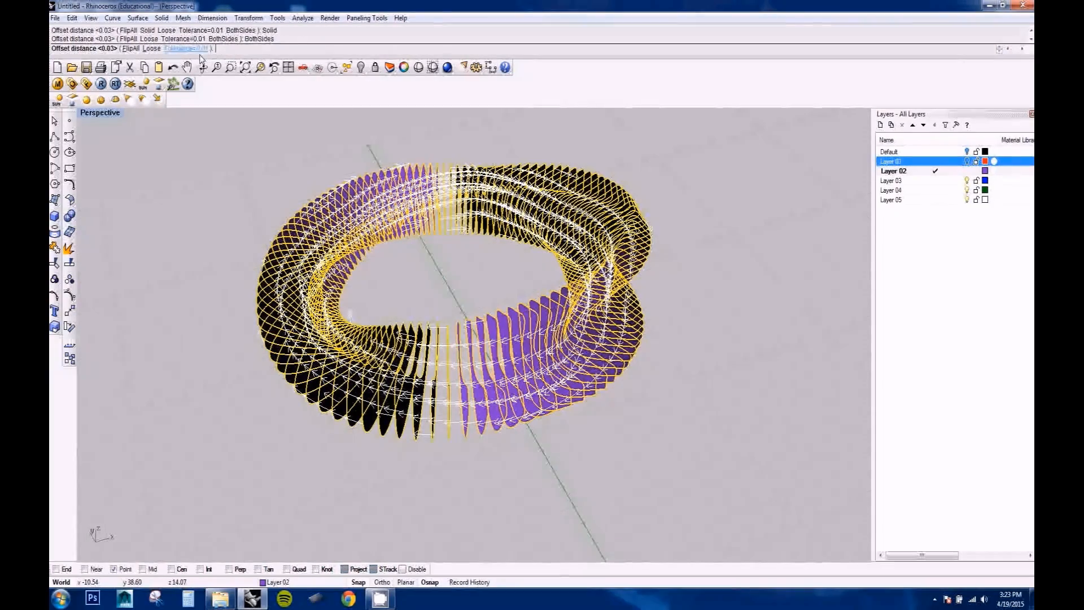
pyautogui.write('.05')
pyautogui.press('Return')
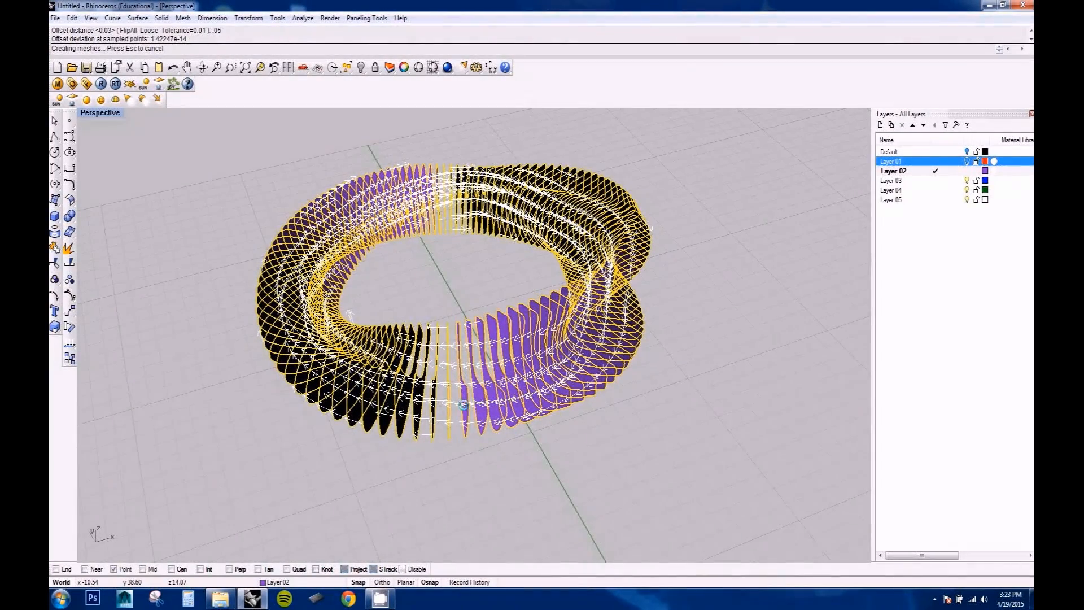
# Step: Examine the thickness and edges of the offset section ribs up close, selecting the curve on one narrow rib
pyautogui.moveTo(444, 420)
pyautogui.mouseDown(button='right')
pyautogui.moveTo(455, 395)
pyautogui.moveTo(453, 409)
pyautogui.mouseUp(button='right')
pyautogui.scroll(8, 456, 394)
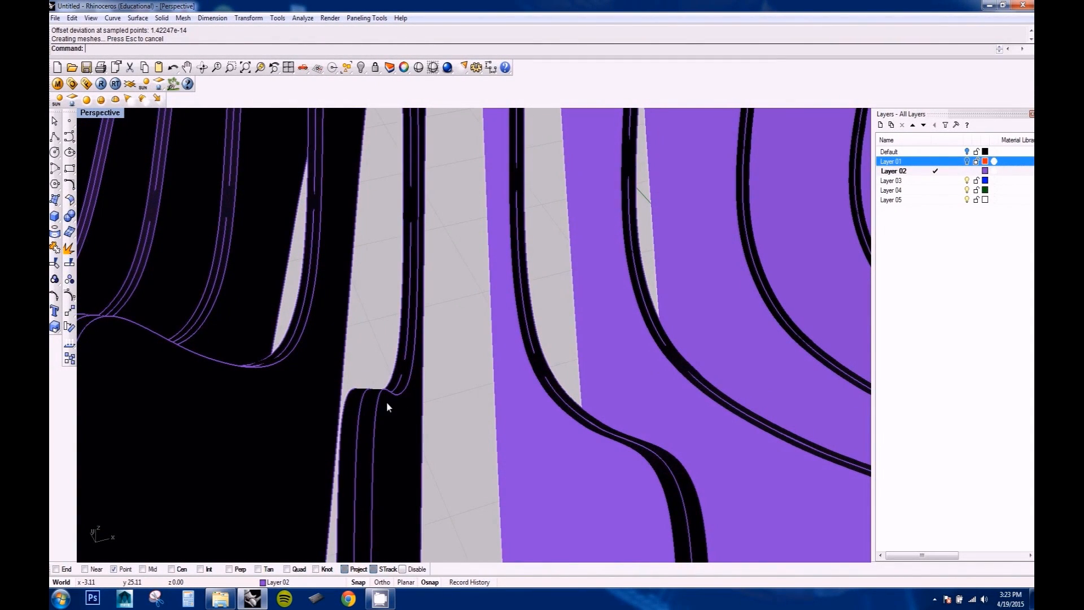
pyautogui.moveTo(386, 401); pyautogui.dragTo(391, 405, button='right')
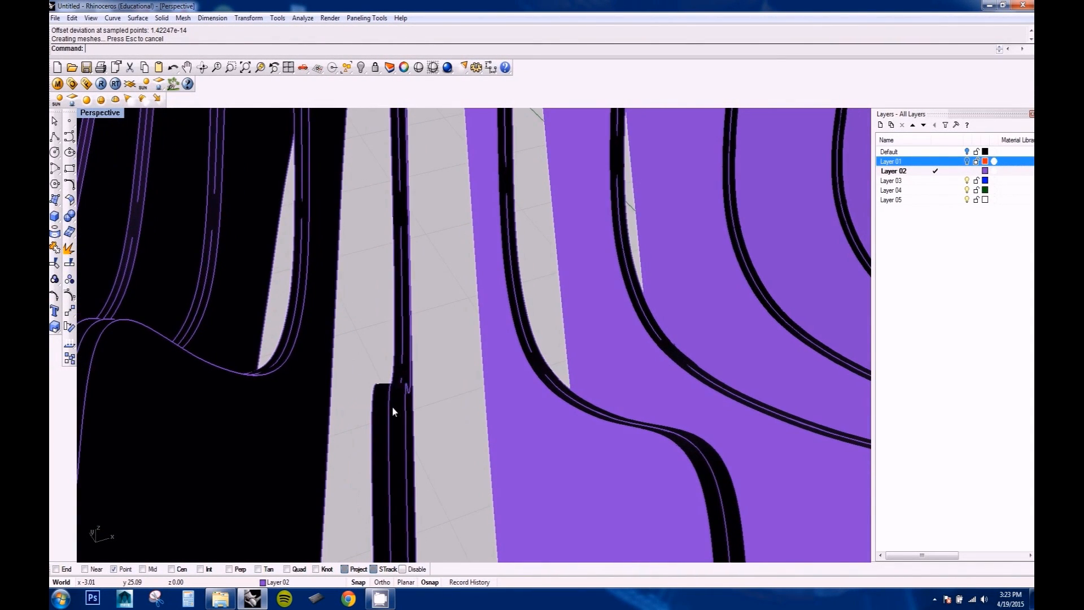
pyautogui.press('F3')
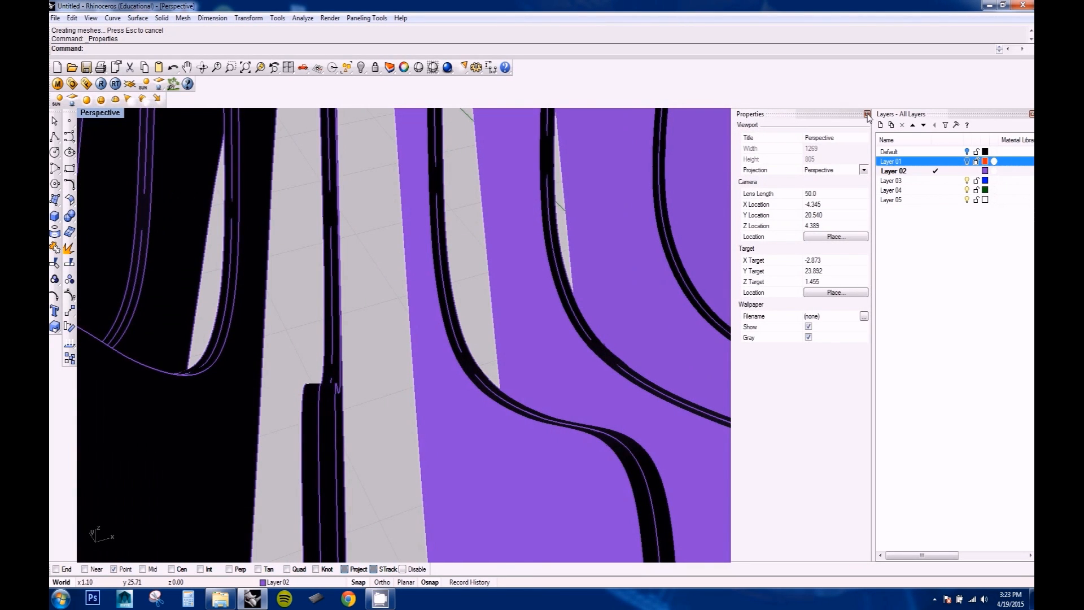
pyautogui.click(868, 114)
pyautogui.click(395, 416)
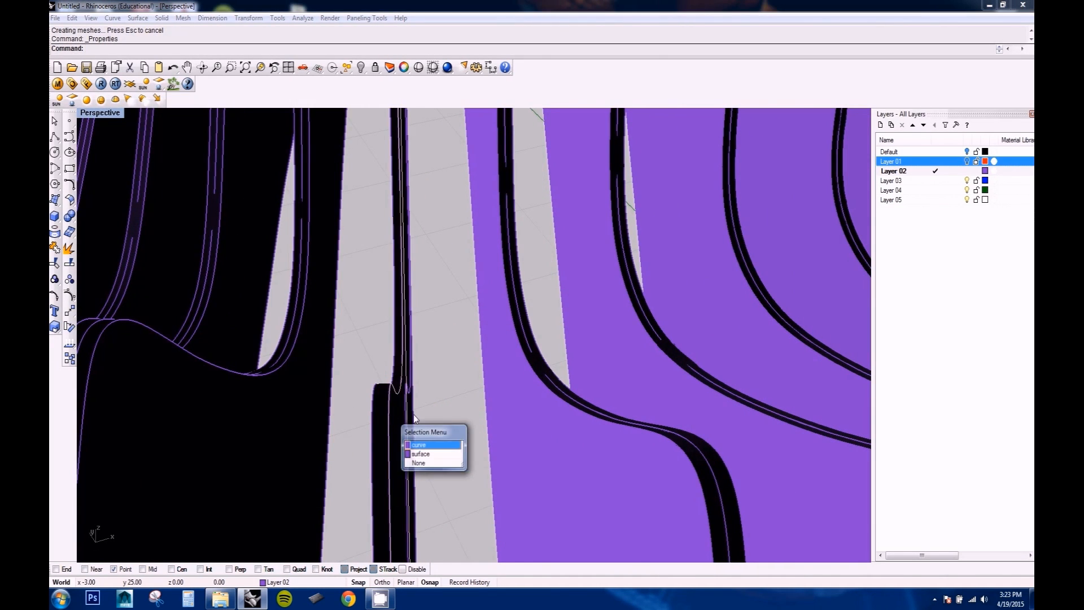
pyautogui.click(426, 446)
# Step: Select all the original planar surfaces with SelSrf and delete them
pyautogui.scroll(-10, 443, 384)
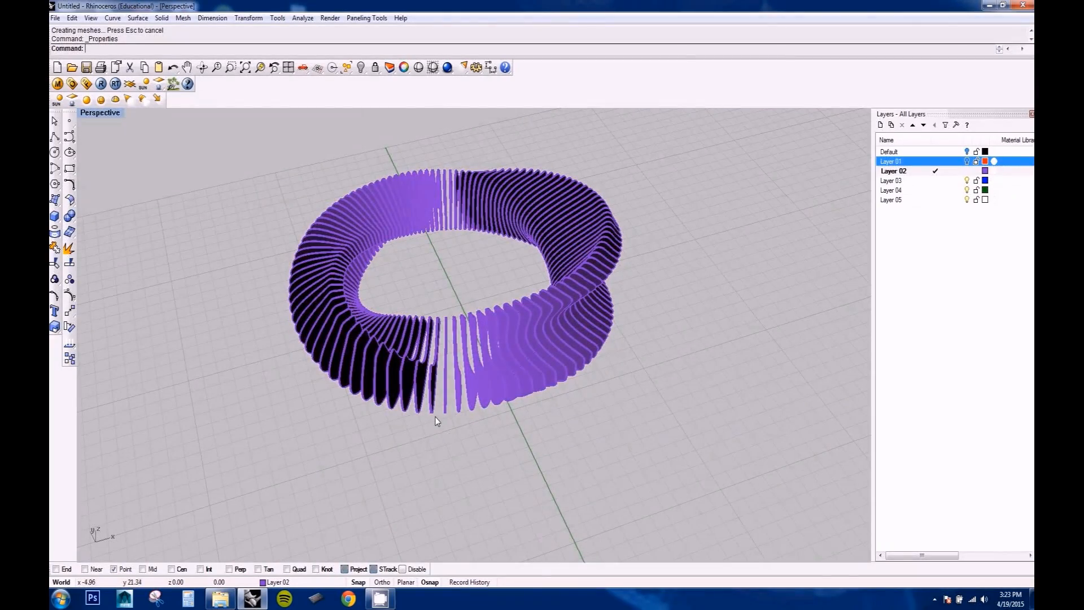
pyautogui.write('rf')
pyautogui.press('Return')
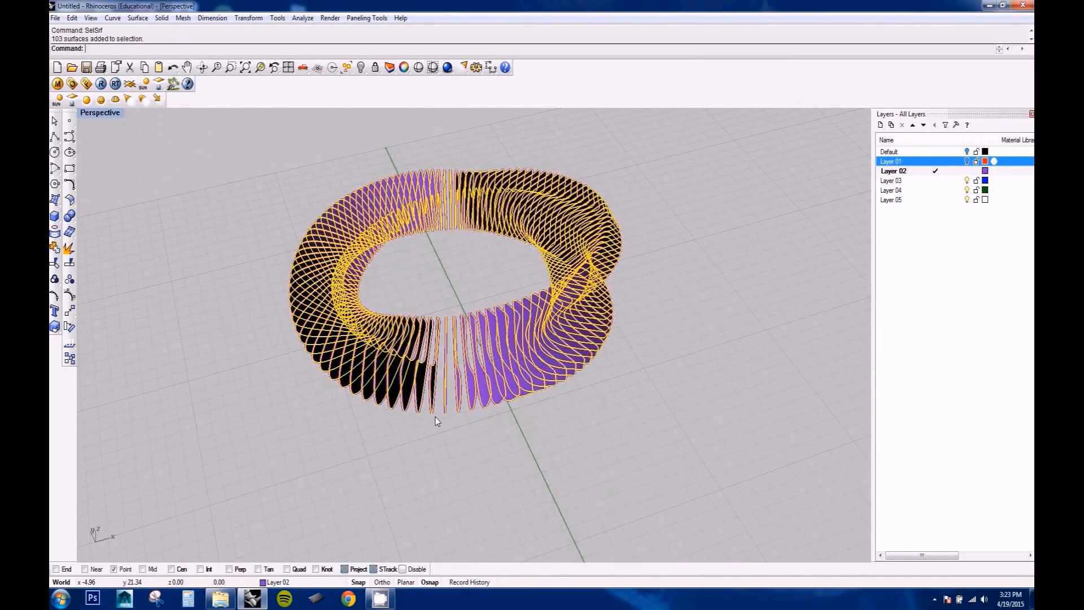
pyautogui.scroll(8, 453, 352)
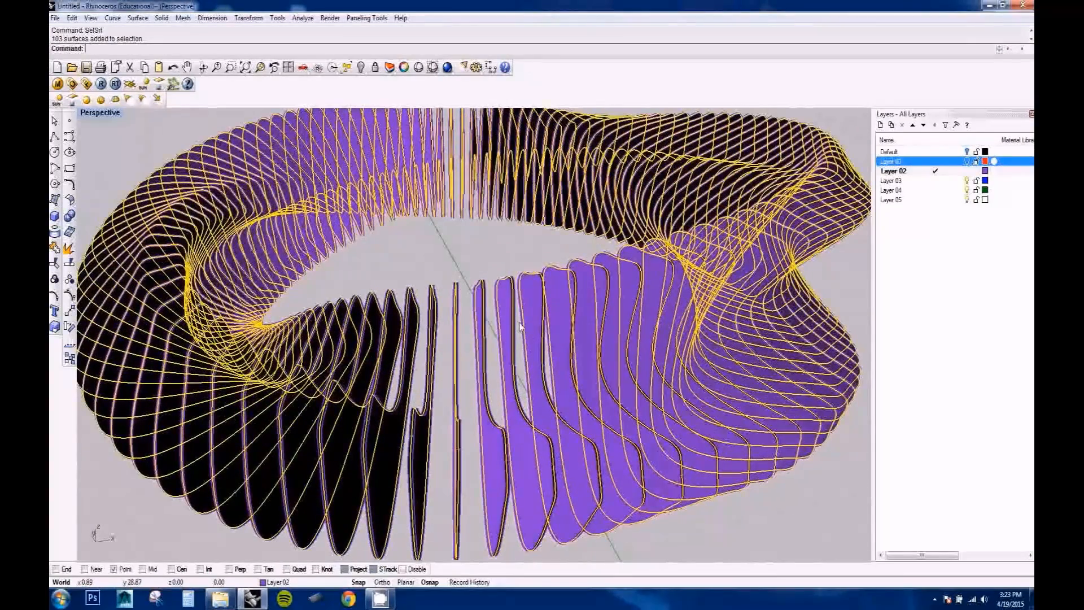
pyautogui.press('Delete')
# Step: Check the remaining solid ribs by selecting one polysurface and viewing the whole ring, and clear the selection
pyautogui.moveTo(574, 299); pyautogui.dragTo(603, 299, button='right')
pyautogui.click(463, 454)
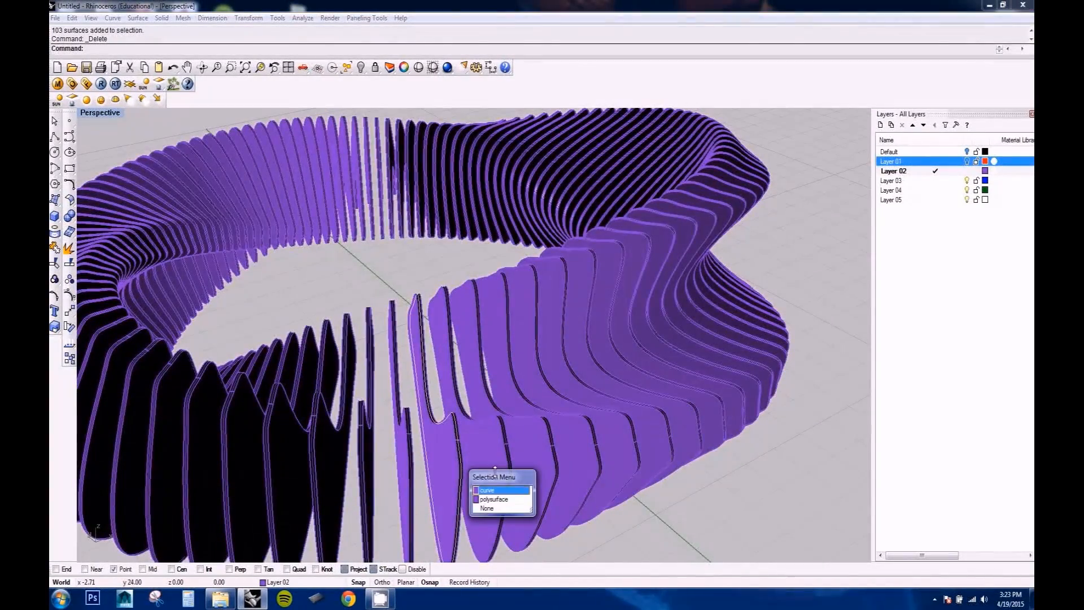
pyautogui.click(502, 500)
pyautogui.scroll(-10, 531, 488)
pyautogui.scroll(2, 538, 477)
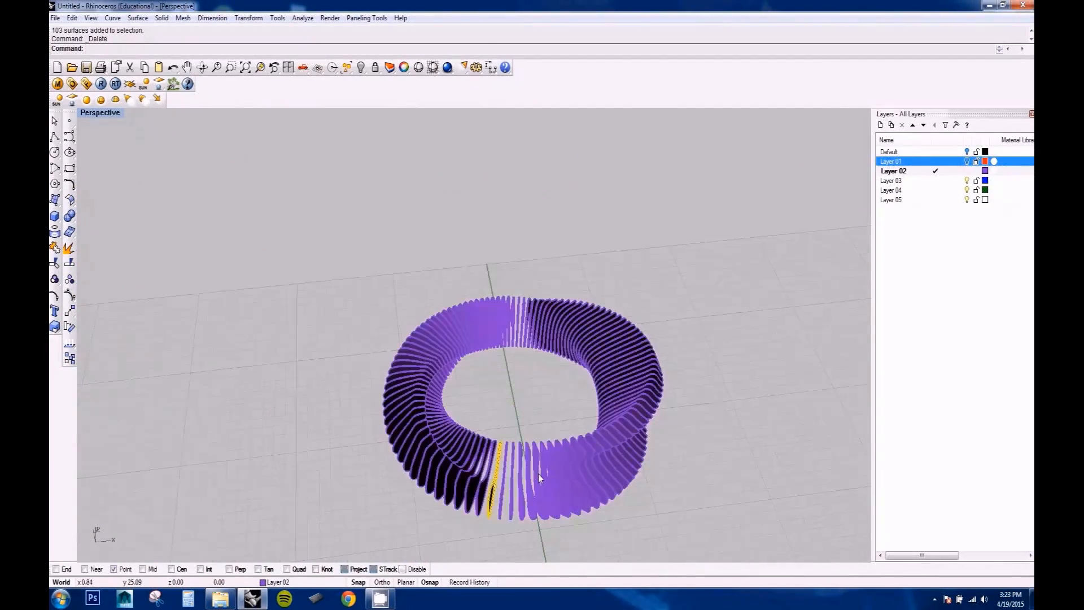
pyautogui.moveTo(538, 474); pyautogui.dragTo(566, 423, button='right')
pyautogui.scroll(4, 544, 492)
pyautogui.click(815, 338)
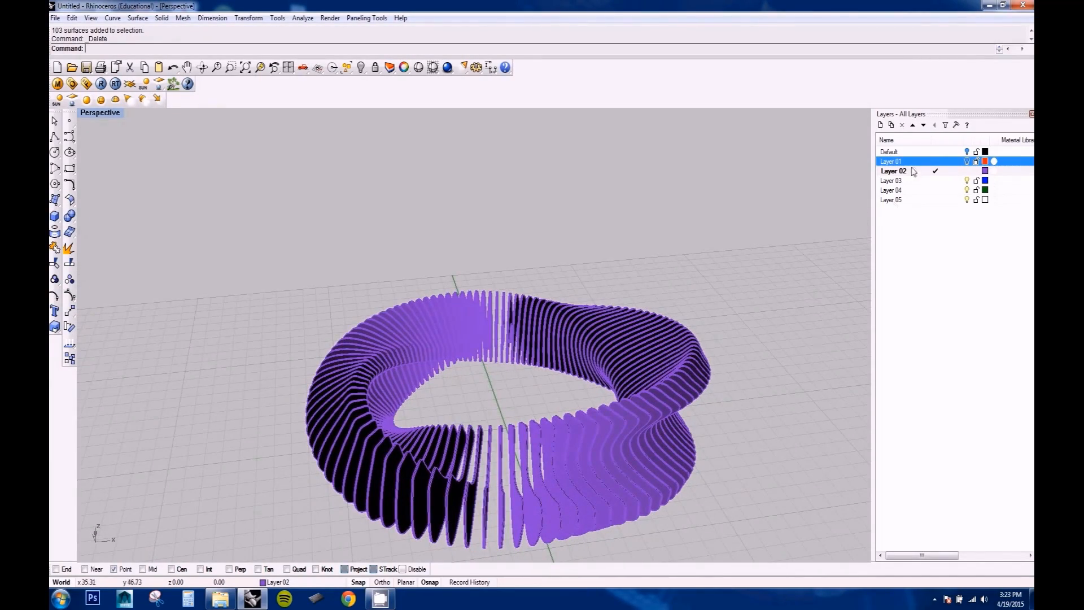
# Step: Show the Default layer and offset the ring surface with OffsetSrf, using the FlipAll option and a distance of .03
pyautogui.click(967, 151)
pyautogui.moveTo(568, 361); pyautogui.dragTo(488, 395, button='right')
pyautogui.scroll(6, 451, 522)
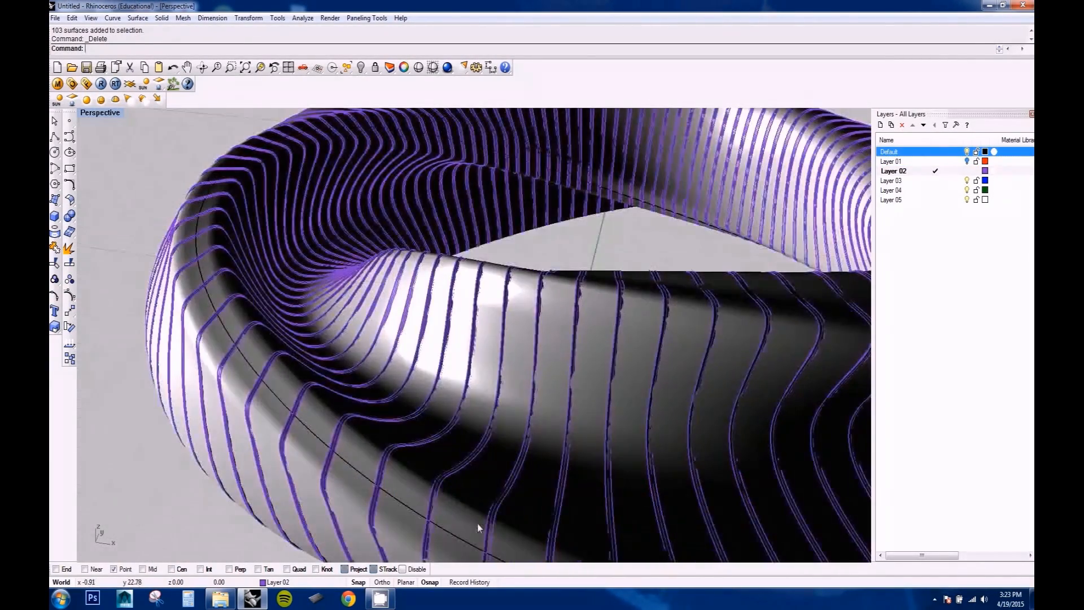
pyautogui.scroll(-3, 477, 518)
pyautogui.click(480, 510)
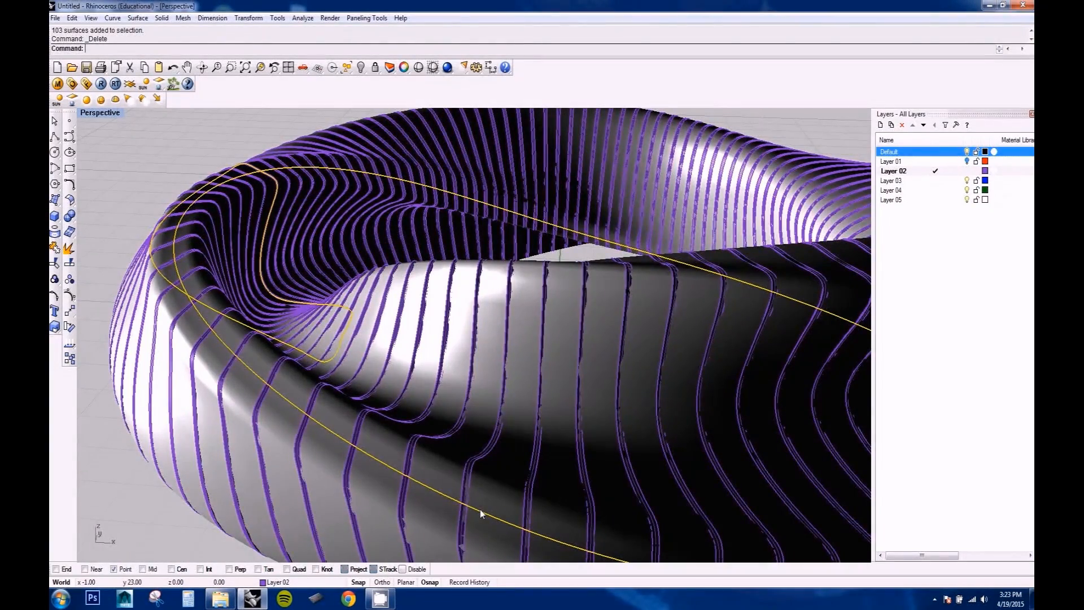
pyautogui.write('Of')
pyautogui.press('Down')
pyautogui.press('Down')
pyautogui.press('Down')
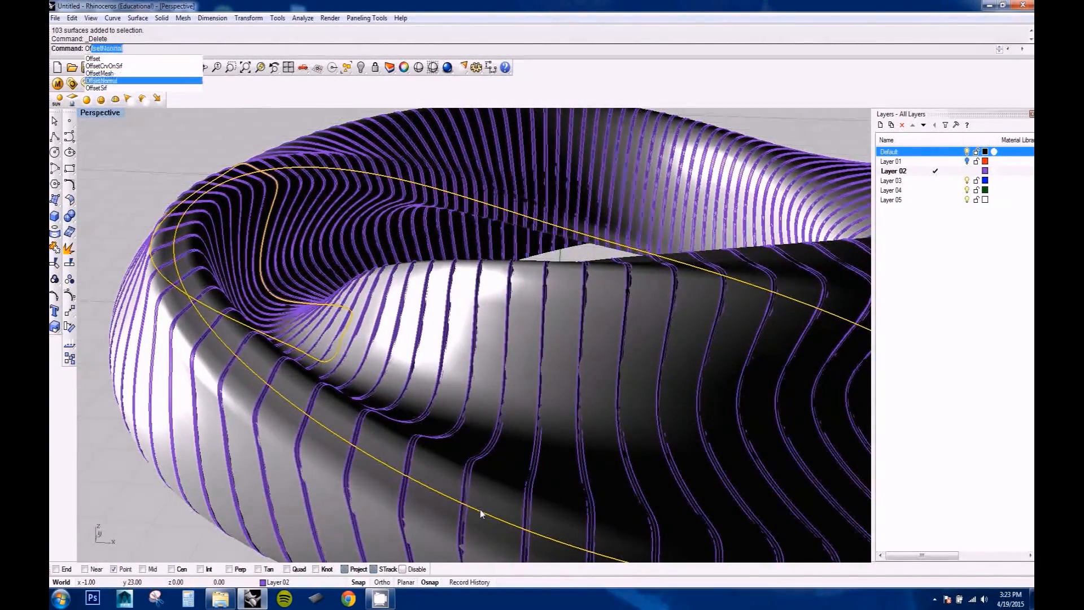
pyautogui.press('Down')
pyautogui.press('Return')
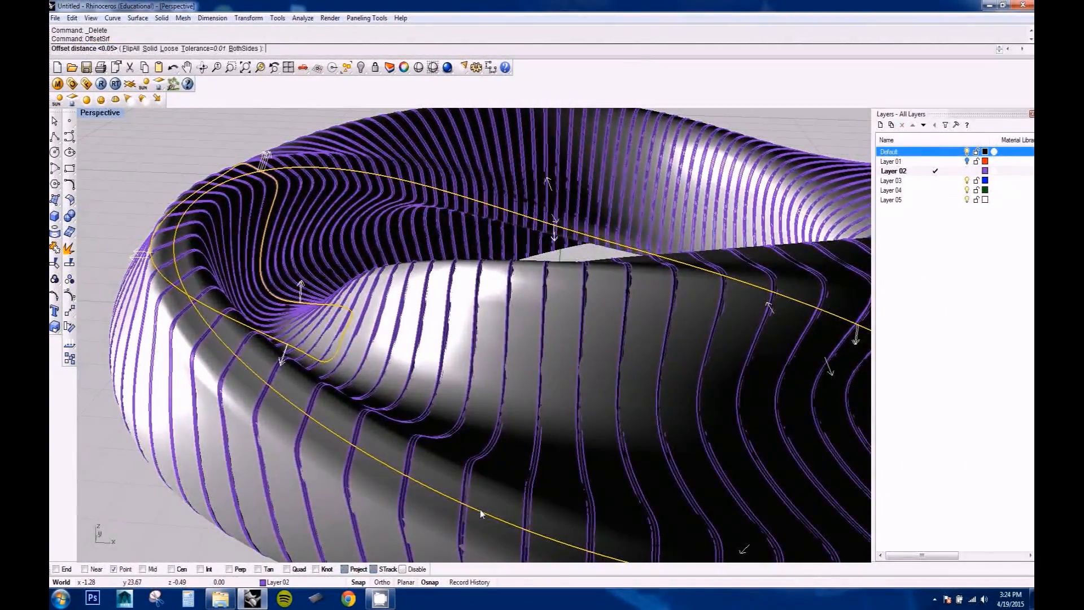
pyautogui.scroll(3, 330, 256)
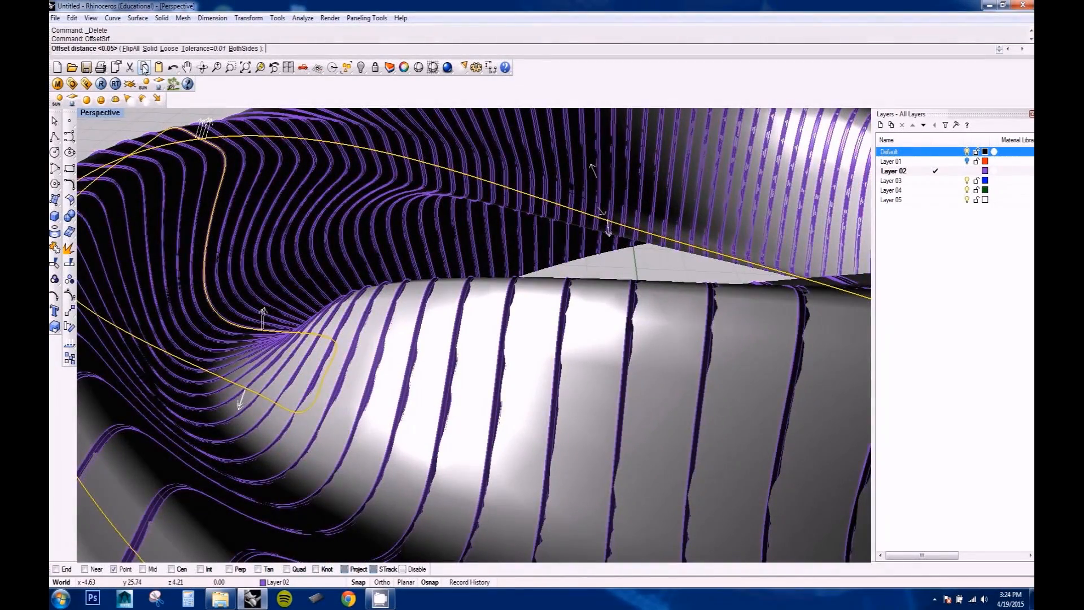
pyautogui.click(130, 48)
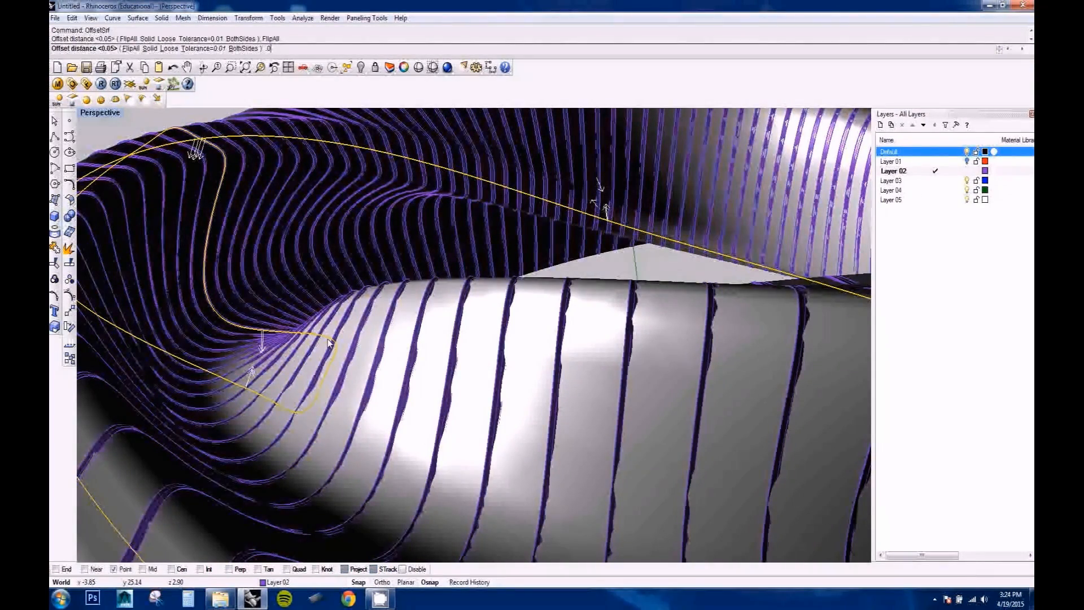
pyautogui.press('Return')
# Step: Move the original ring surface 35 units aside, away from the ribs
pyautogui.moveTo(328, 338); pyautogui.dragTo(351, 359, button='right')
pyautogui.scroll(-15, 351, 359)
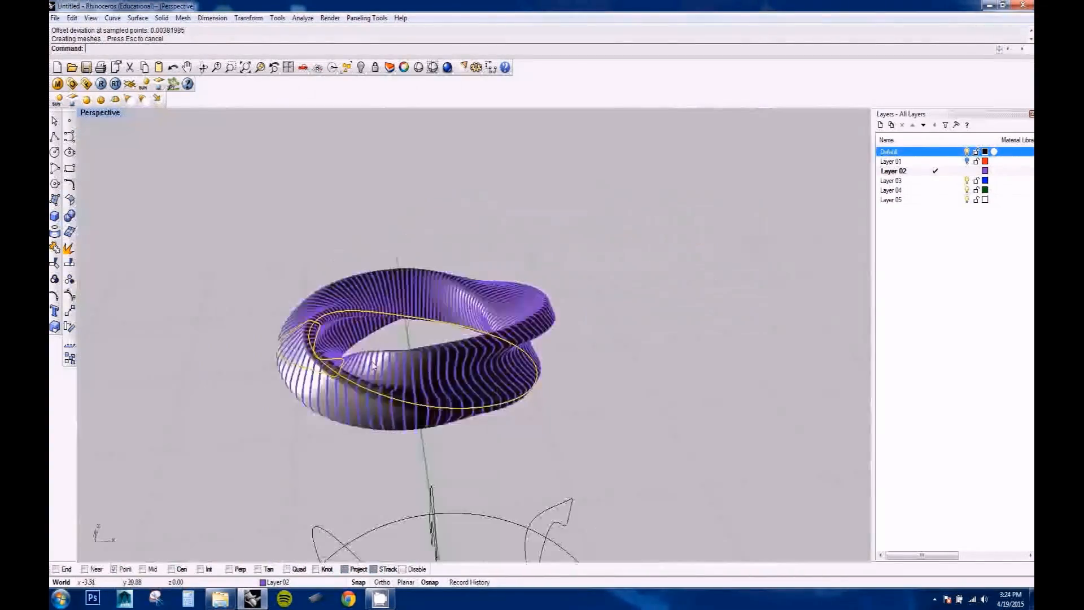
pyautogui.moveTo(368, 378)
pyautogui.mouseDown()
pyautogui.moveTo(679, 377)
pyautogui.moveTo(677, 342)
pyautogui.mouseUp()
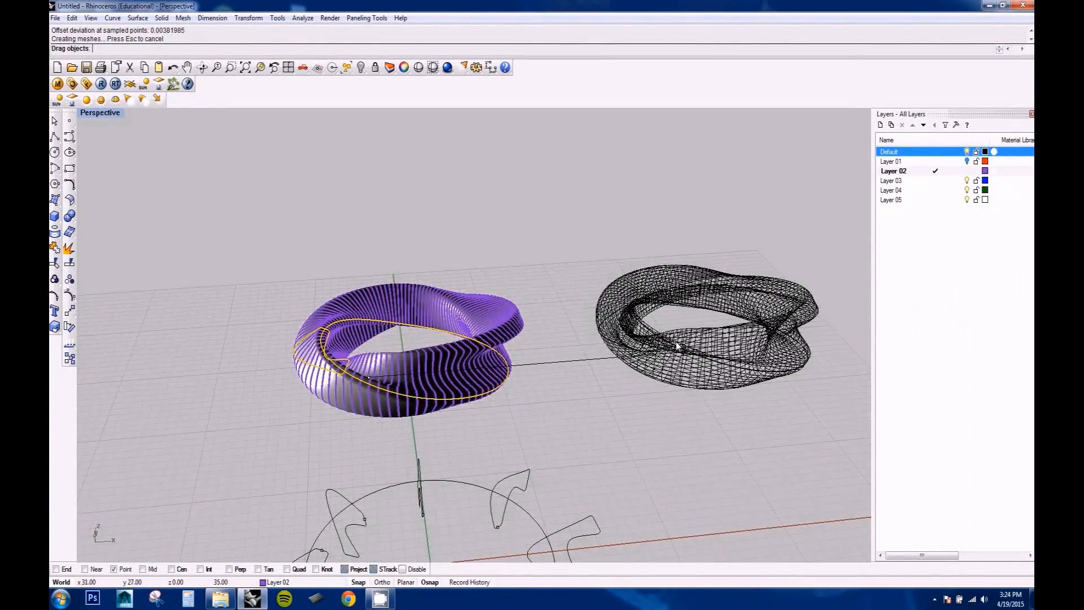
# Step: Offset the ring surface remaining among the ribs again with OffsetSrf and FlipAll, and delete the source surface
pyautogui.moveTo(402, 383); pyautogui.dragTo(364, 346, button='right')
pyautogui.scroll(10, 366, 348)
pyautogui.moveTo(373, 400); pyautogui.dragTo(358, 454, button='right')
pyautogui.scroll(4, 349, 488)
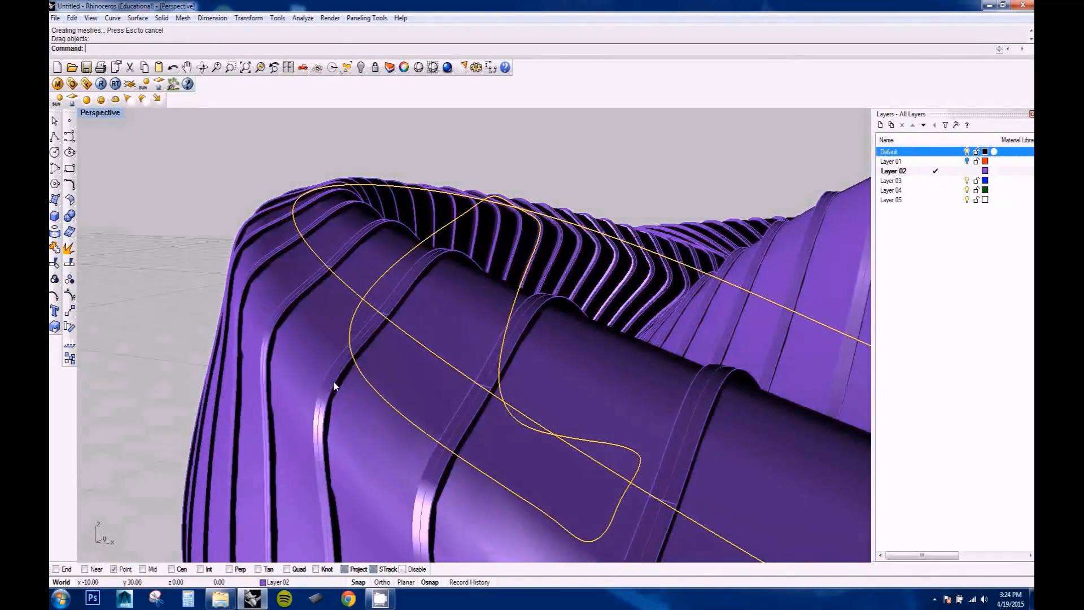
pyautogui.click(350, 390)
pyautogui.click(384, 418)
pyautogui.moveTo(387, 420); pyautogui.dragTo(380, 410, button='right')
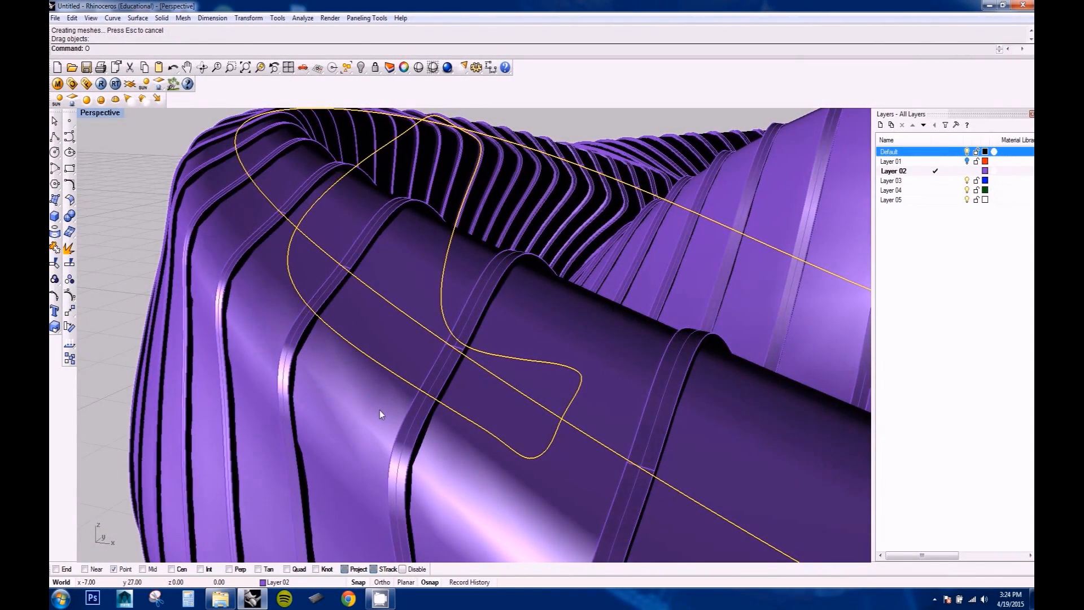
pyautogui.write('f')
pyautogui.press('Down')
pyautogui.press('Down')
pyautogui.press('Down')
pyautogui.press('Down')
pyautogui.press('Down')
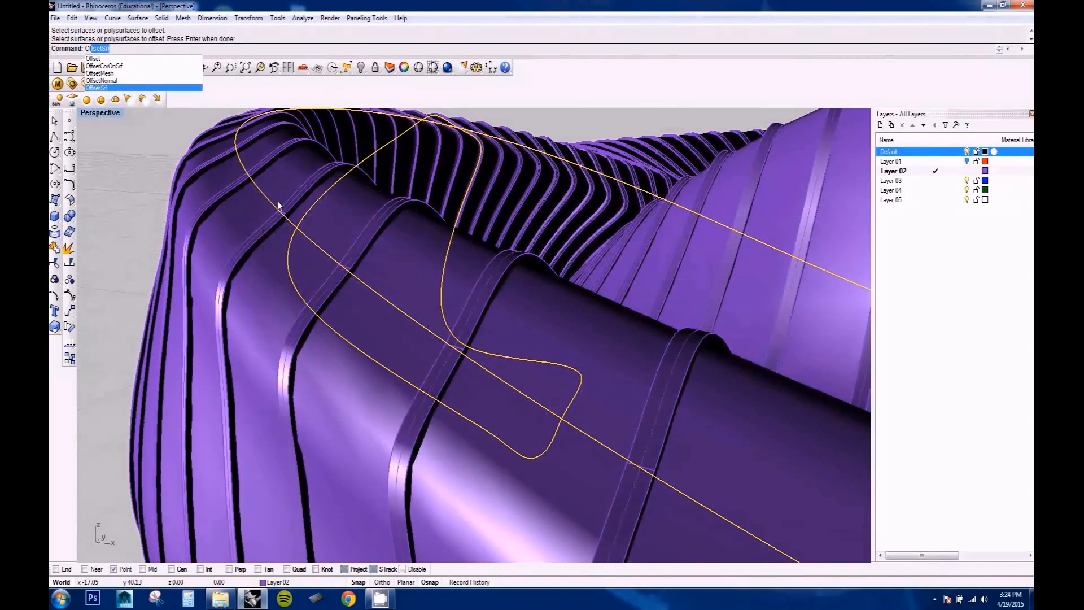
pyautogui.press('Return')
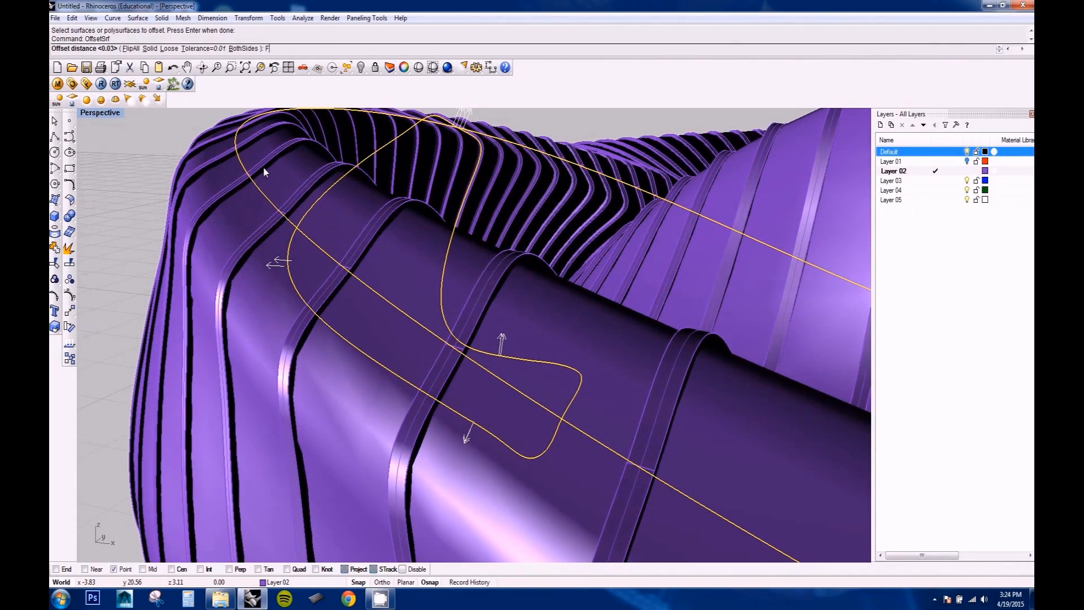
pyautogui.press('Return')
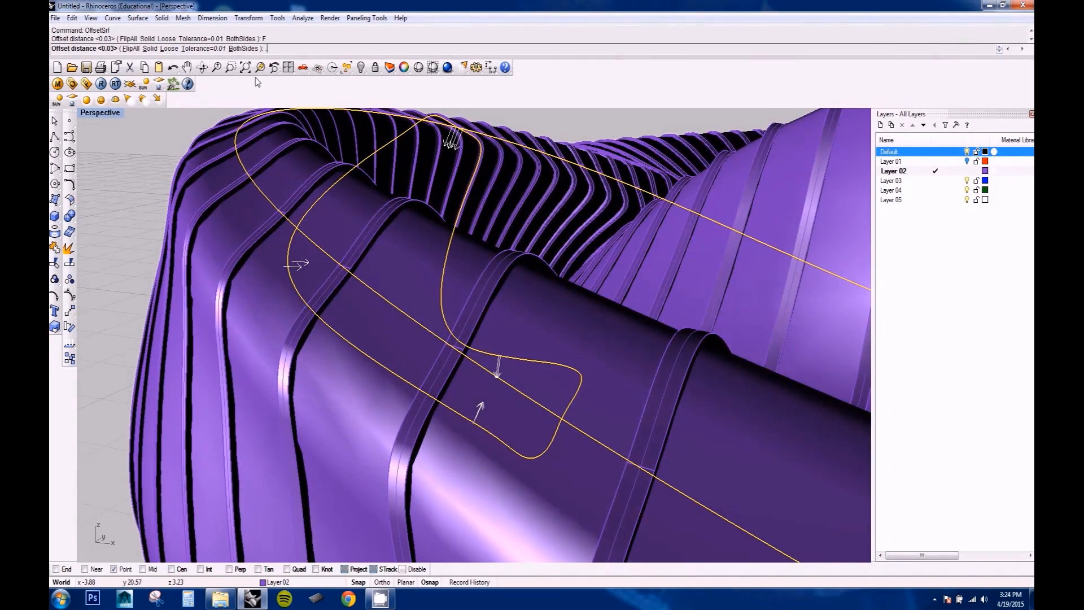
pyautogui.press('Return')
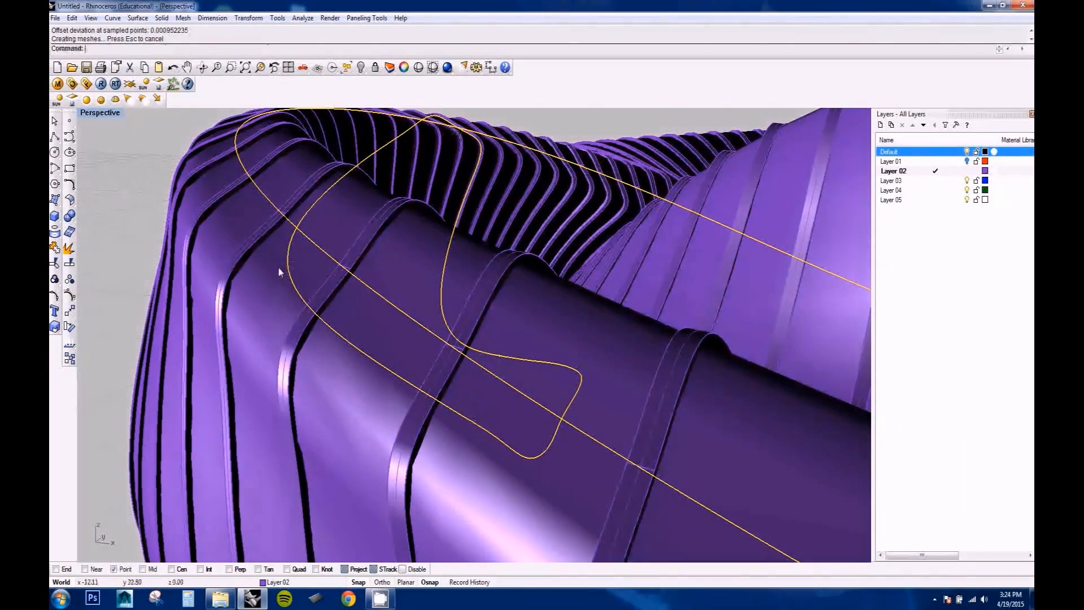
pyautogui.press('Delete')
# Step: Select the newly offset ring shell and examine its edges against the ribs from above
pyautogui.click(259, 289)
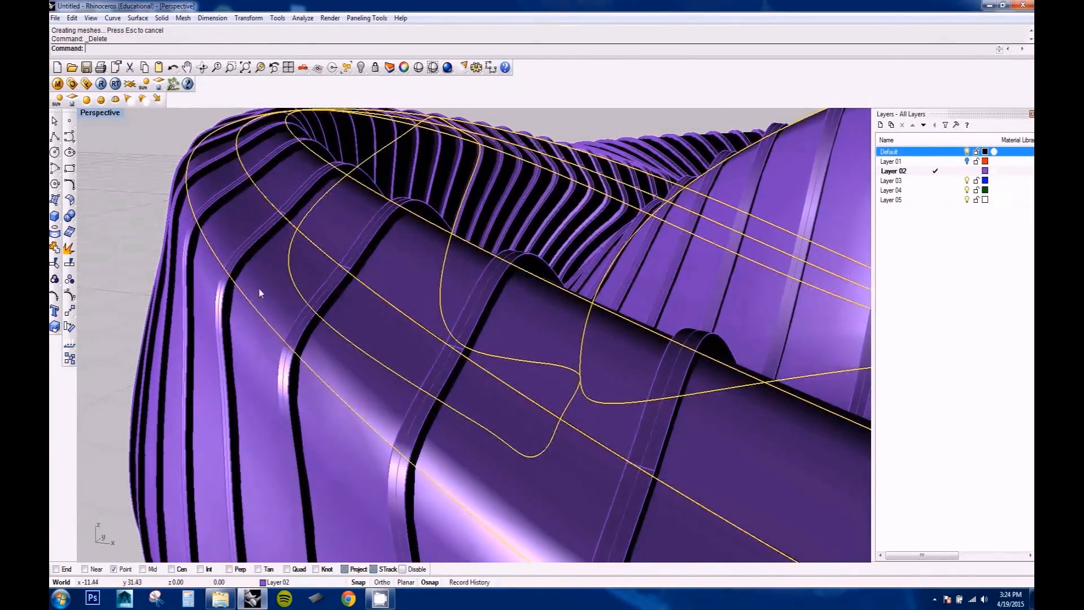
pyautogui.moveTo(259, 289); pyautogui.dragTo(373, 319, button='right')
pyautogui.scroll(-20, 373, 319)
pyautogui.scroll(10, 392, 271)
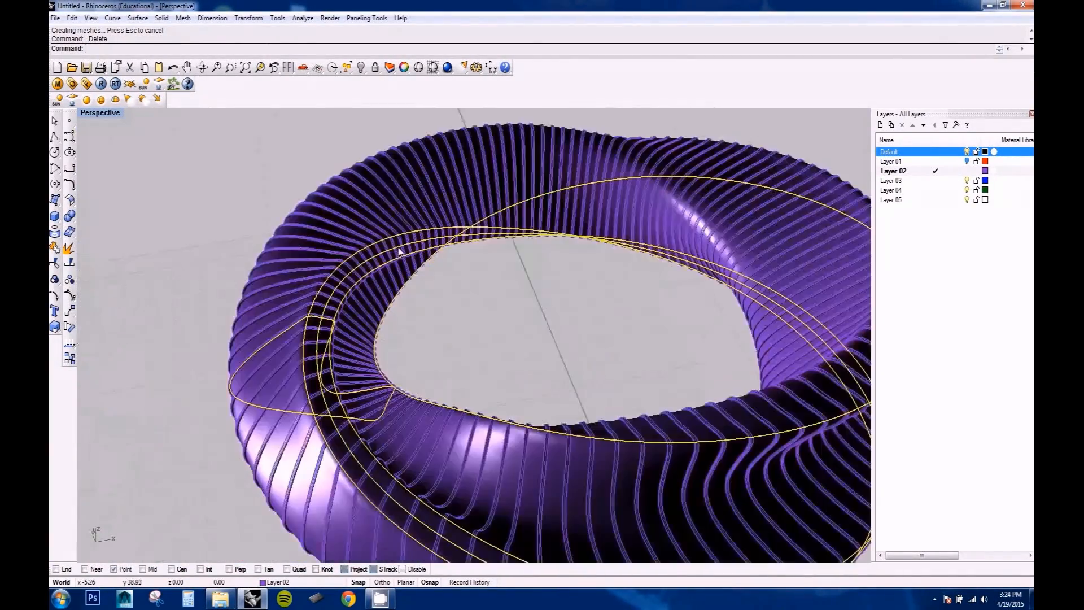
pyautogui.moveTo(399, 249); pyautogui.dragTo(449, 355, button='right')
pyautogui.scroll(-5, 417, 296)
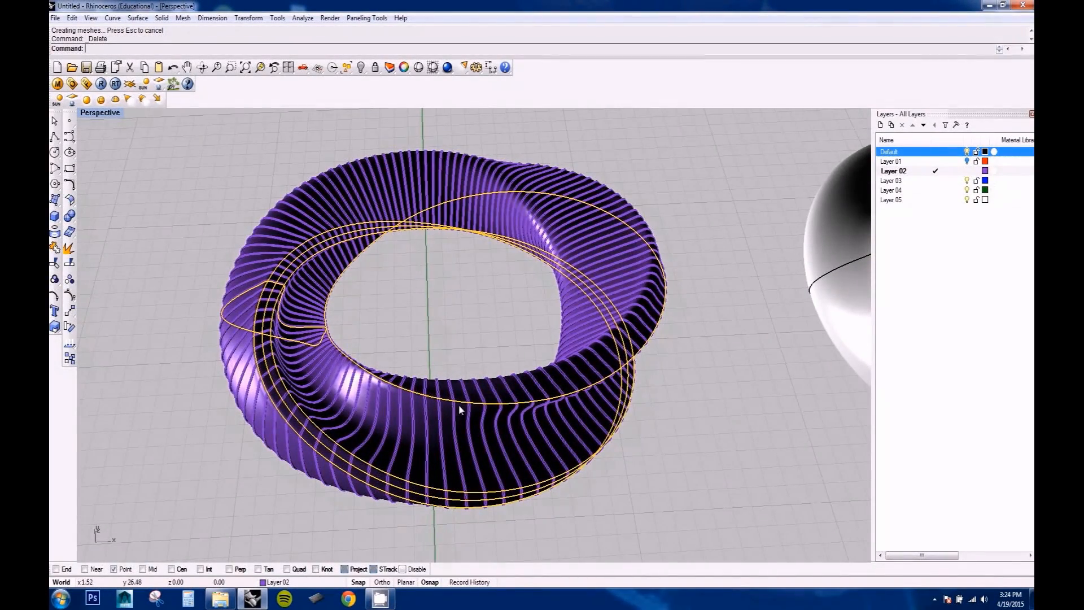
# Step: Select all the ribs together with the shell, view the assembly from several distances, and clear the selection
pyautogui.moveTo(197, 125); pyautogui.dragTo(716, 519)
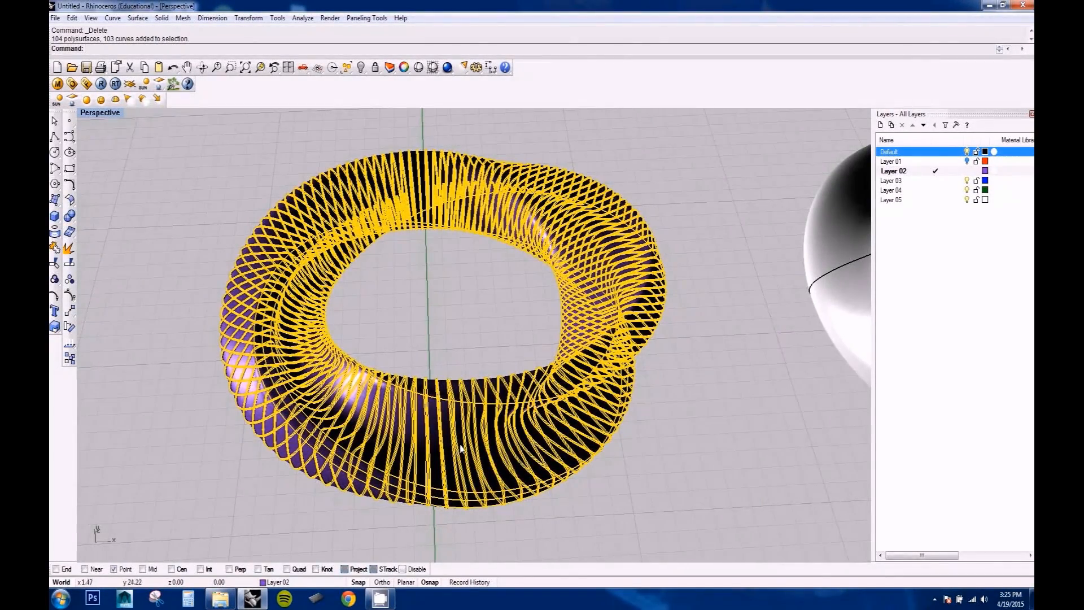
pyautogui.press('F7')
pyautogui.press('F7')
pyautogui.moveTo(352, 357); pyautogui.dragTo(341, 310, button='right')
pyautogui.scroll(-5, 397, 305)
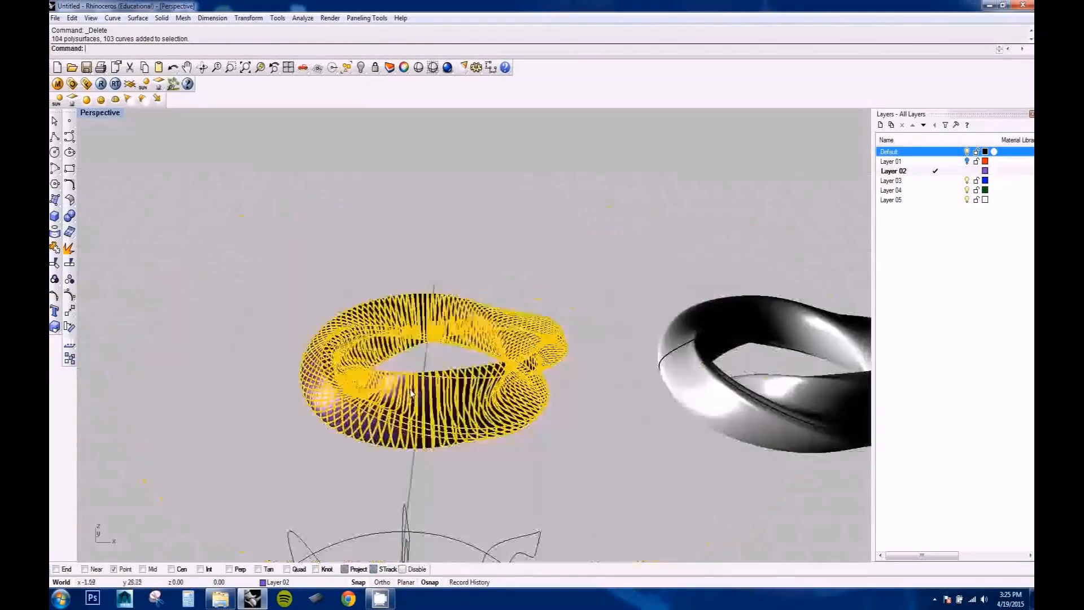
pyautogui.moveTo(411, 397); pyautogui.dragTo(529, 379, button='right')
pyautogui.scroll(8, 412, 440)
pyautogui.press('Escape')
pyautogui.scroll(-3, 450, 415)
pyautogui.scroll(7, 449, 415)
pyautogui.scroll(-7, 446, 400)
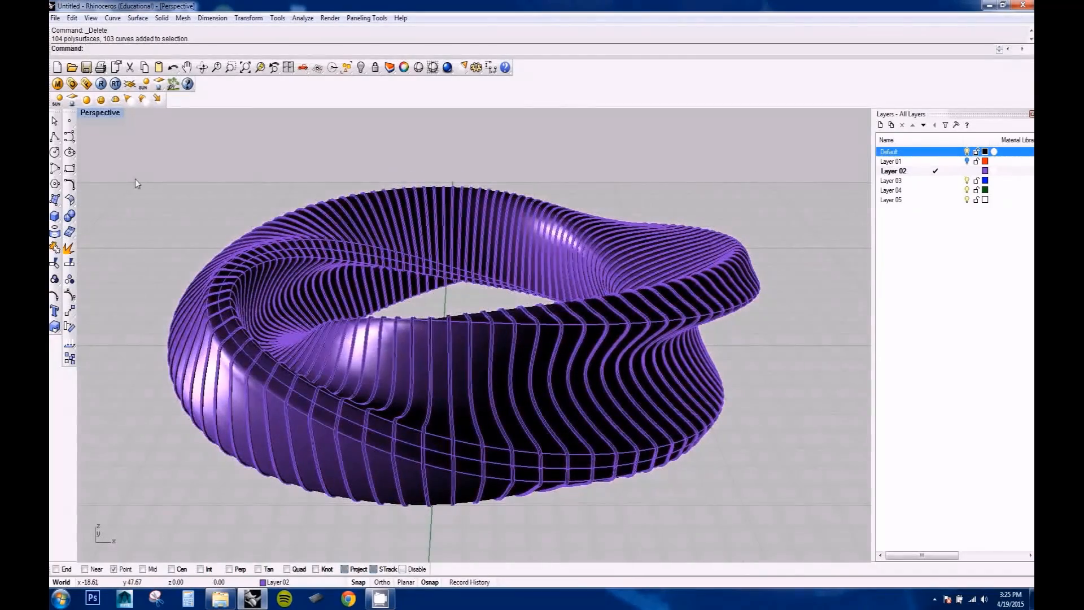
# Step: Save the model as Mobius_tutorial
pyautogui.click(55, 18)
pyautogui.click(93, 110)
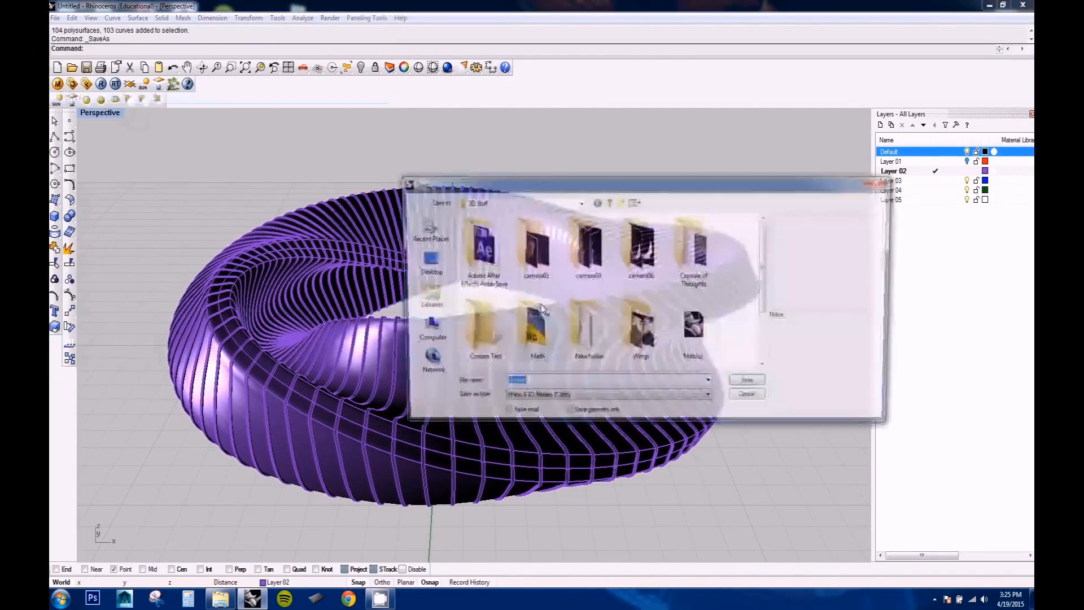
pyautogui.write('Mobius_tutorial')
pyautogui.press('Return')
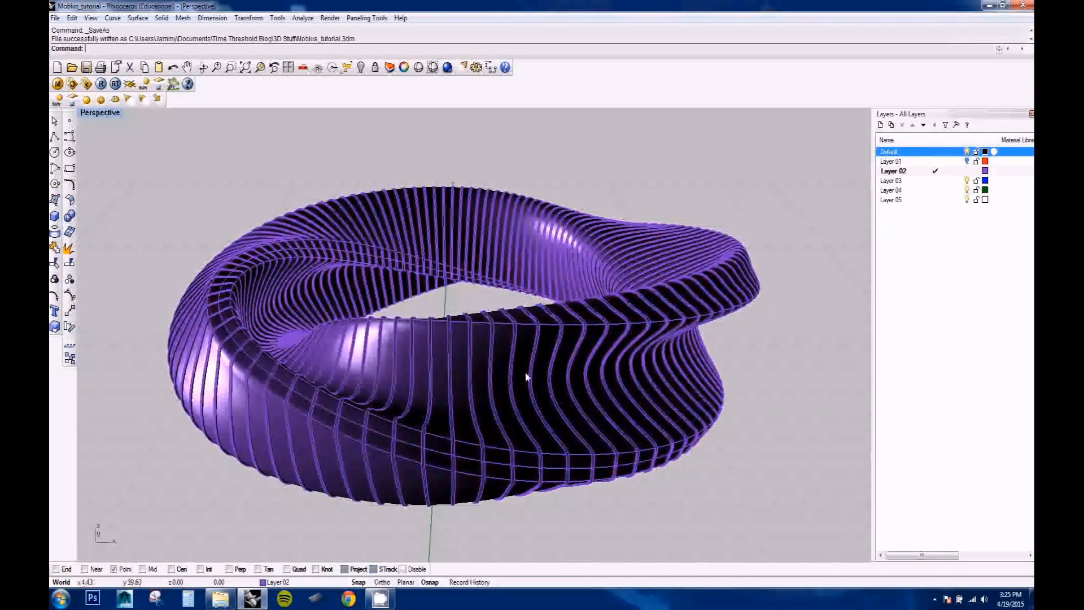
# Step: Change the ring shell's object layer to Default and clear the selection
pyautogui.click(496, 391)
pyautogui.click(503, 384)
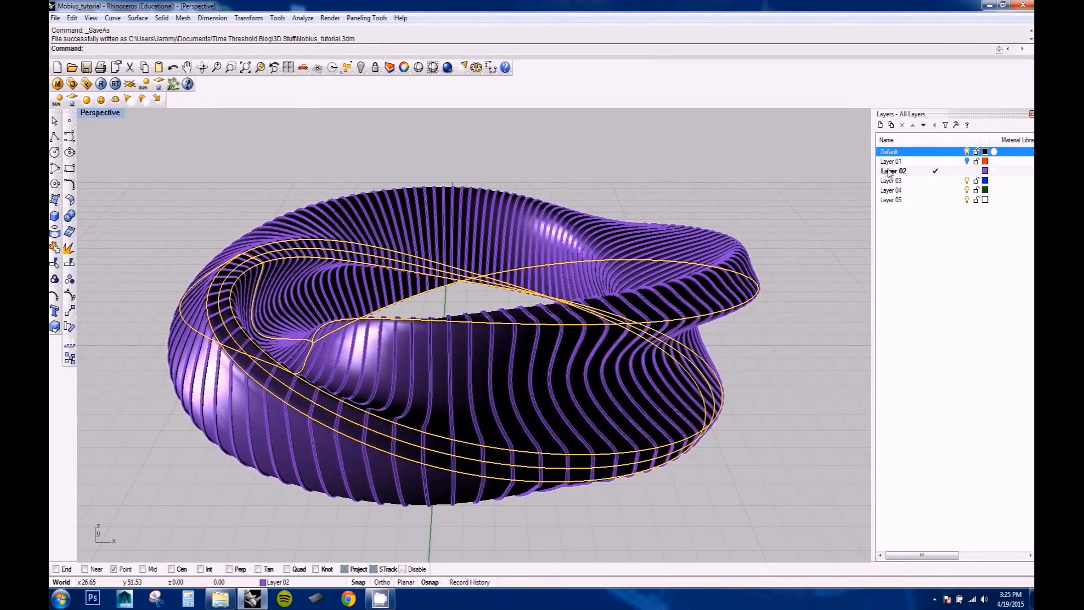
pyautogui.rightClick(932, 153)
pyautogui.click(961, 287)
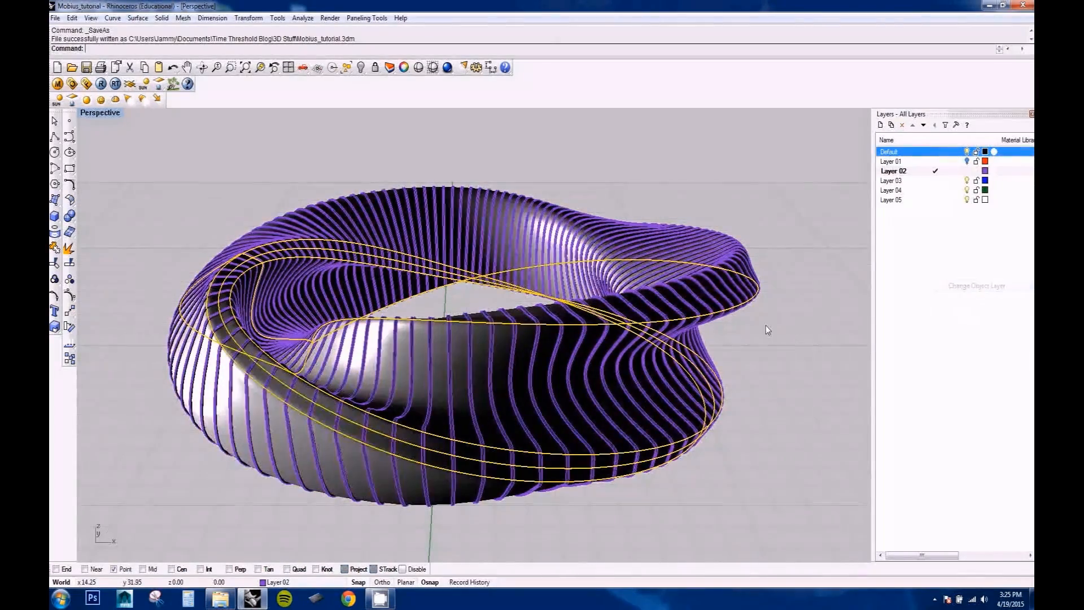
pyautogui.click(766, 325)
pyautogui.moveTo(616, 194); pyautogui.dragTo(532, 296, button='right')
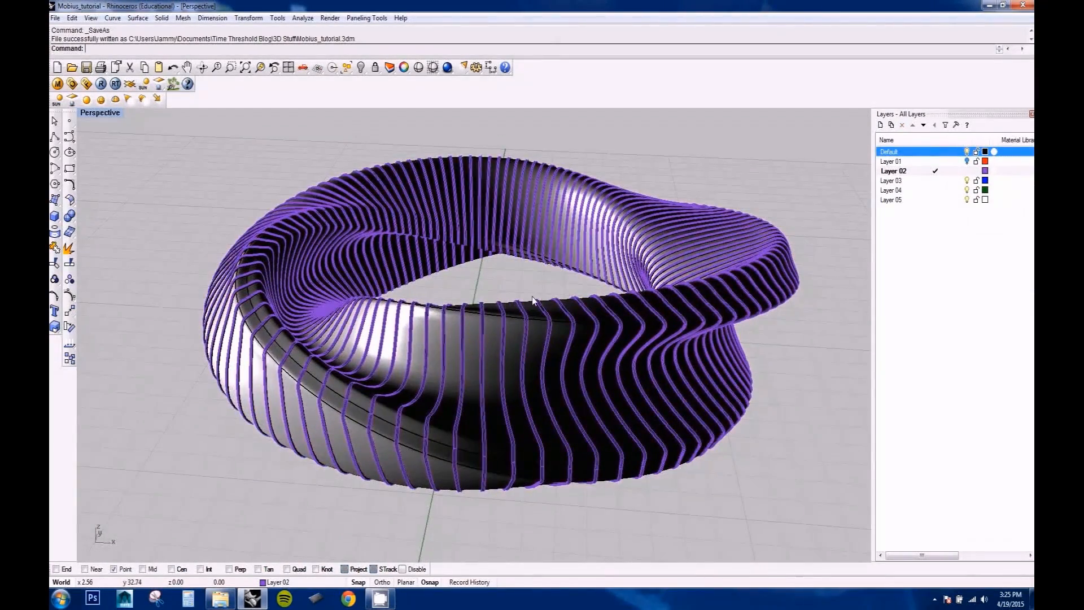
# Step: Hide Default to pick all the ribs as the first BooleanDifference set, and show it again to pick the shell as the second
pyautogui.click(966, 151)
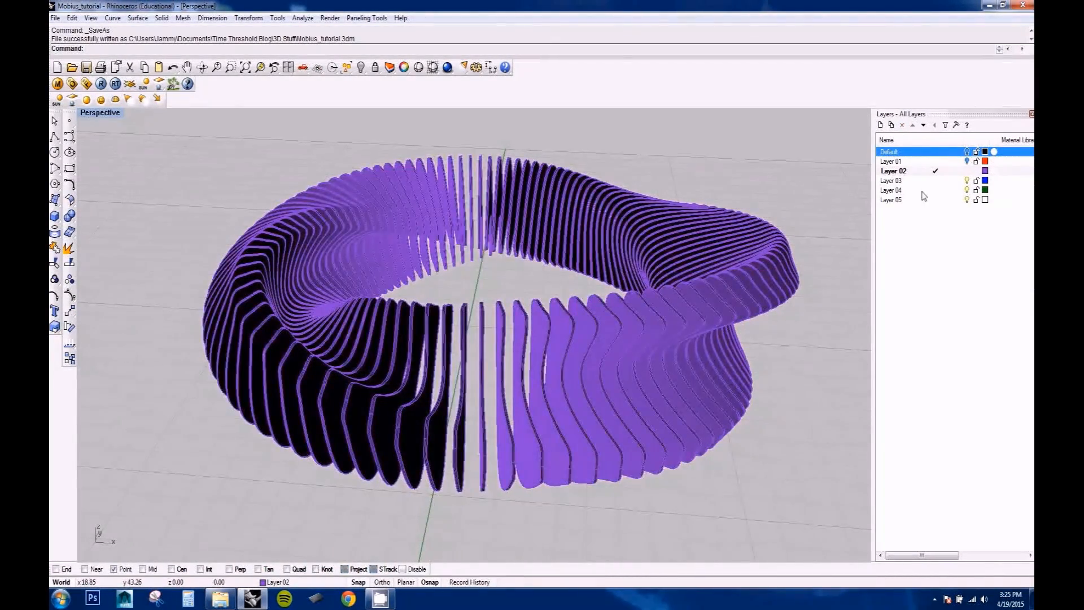
pyautogui.scroll(-6, 607, 375)
pyautogui.scroll(3, 564, 350)
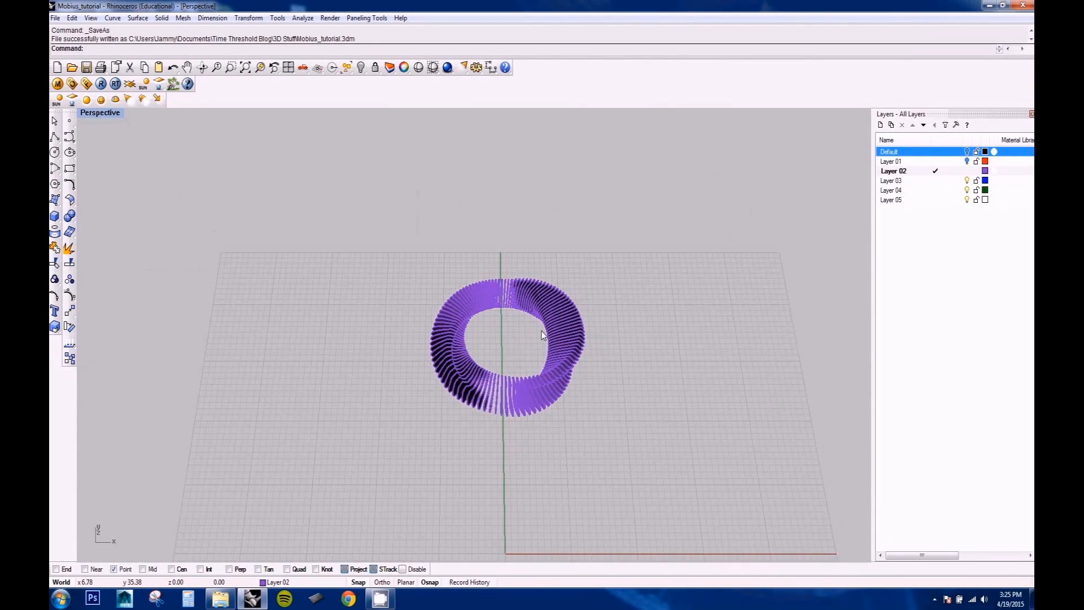
pyautogui.press('Down')
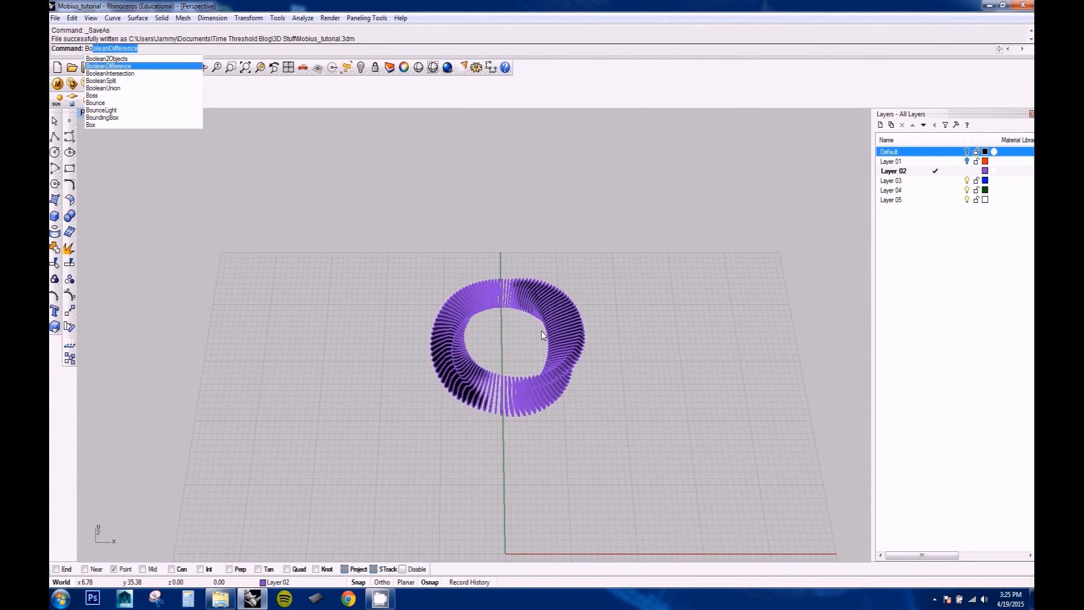
pyautogui.press('Return')
pyautogui.moveTo(335, 242); pyautogui.dragTo(621, 448)
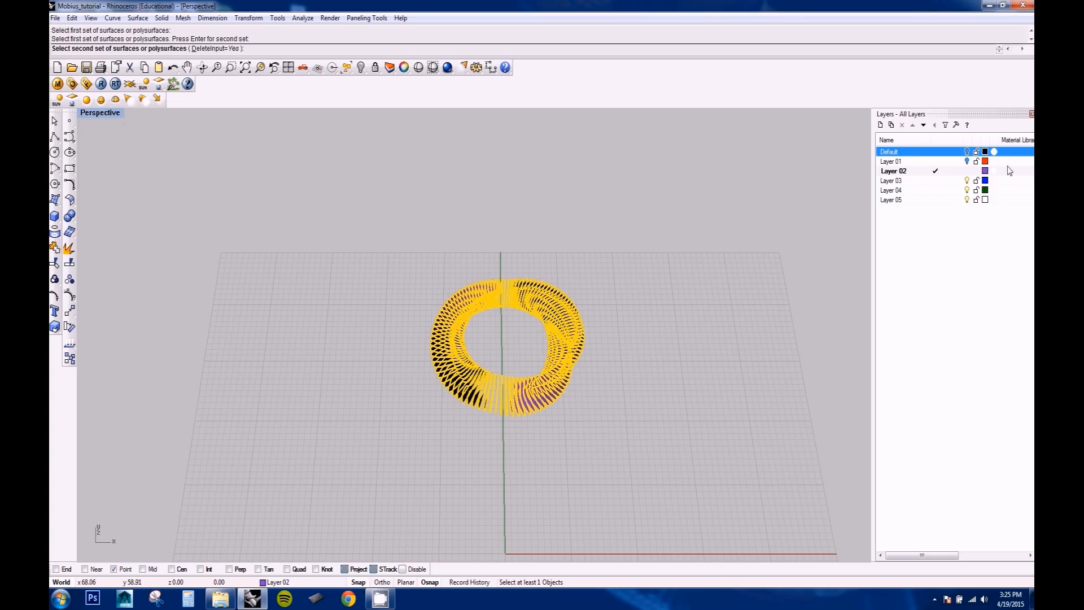
pyautogui.click(966, 161)
pyautogui.scroll(14, 549, 385)
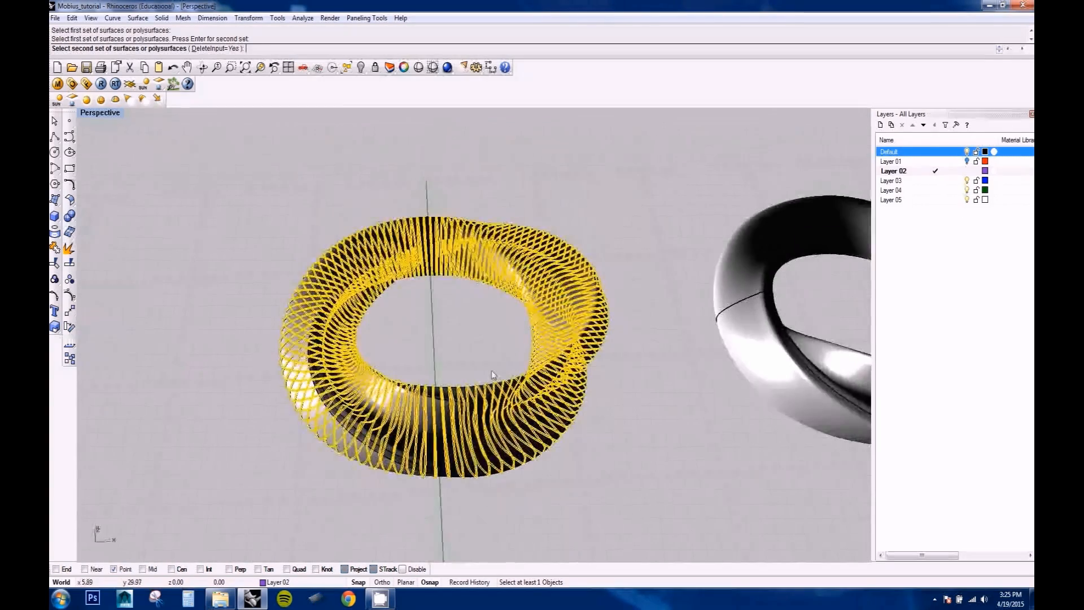
pyautogui.click(431, 424)
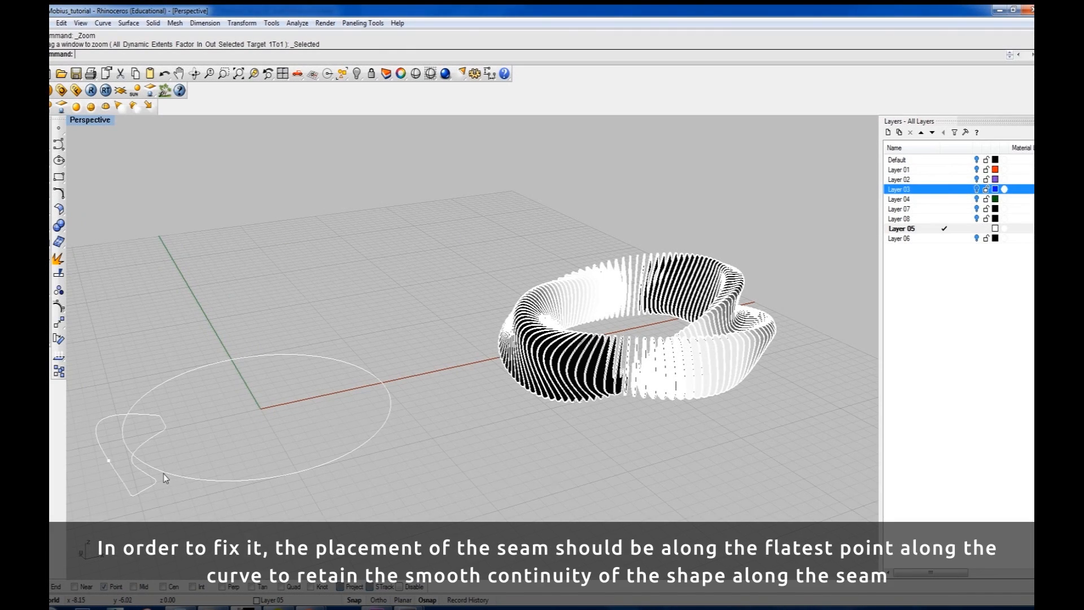
# Step: Inspect the seam point on the flattest part of the profile curve in the Front viewport, and return to the maximized Perspective view
pyautogui.moveTo(163, 473); pyautogui.dragTo(162, 467, button='right')
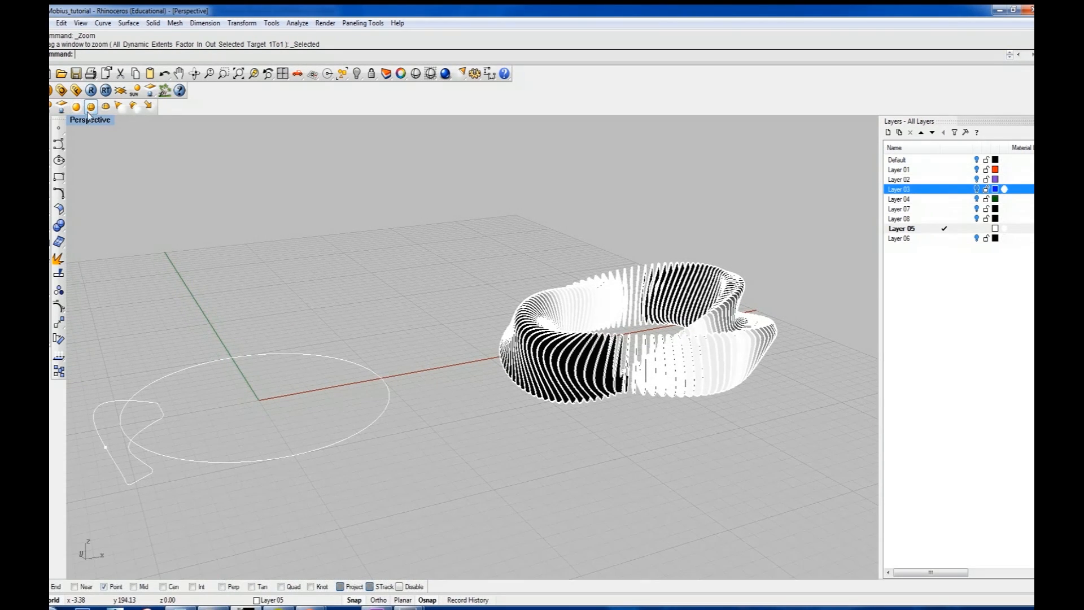
pyautogui.doubleClick(88, 120)
pyautogui.moveTo(267, 473); pyautogui.dragTo(263, 467, button='right')
pyautogui.scroll(12, 258, 490)
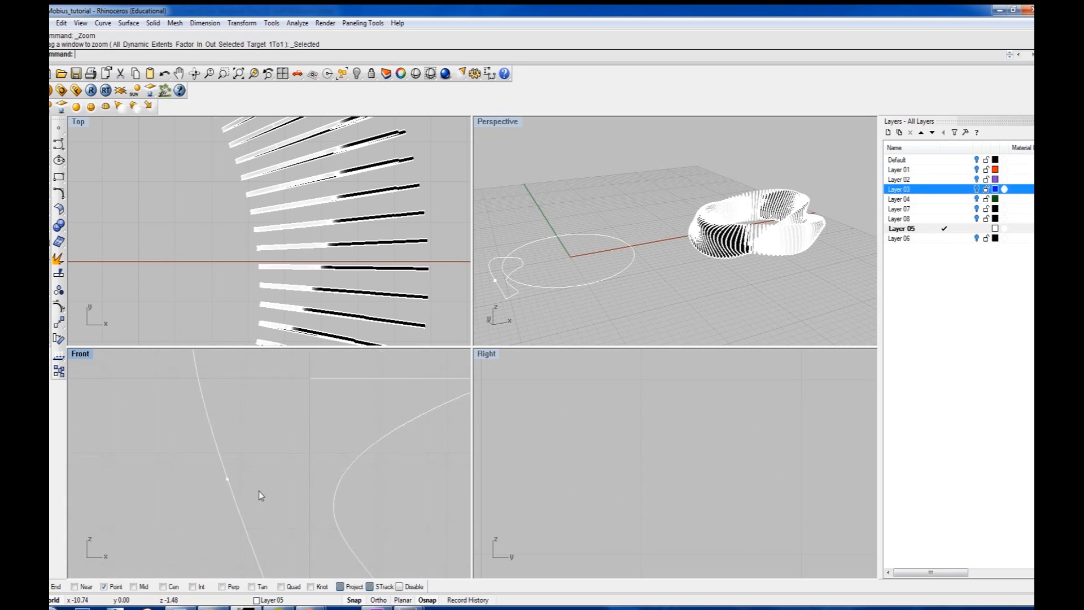
pyautogui.scroll(-8, 257, 487)
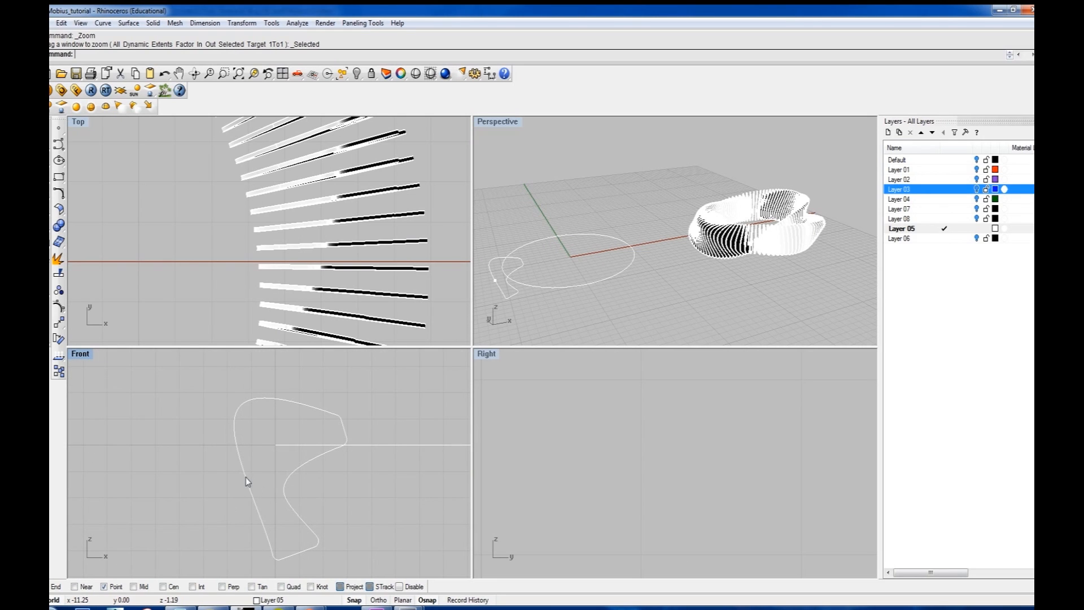
pyautogui.doubleClick(499, 122)
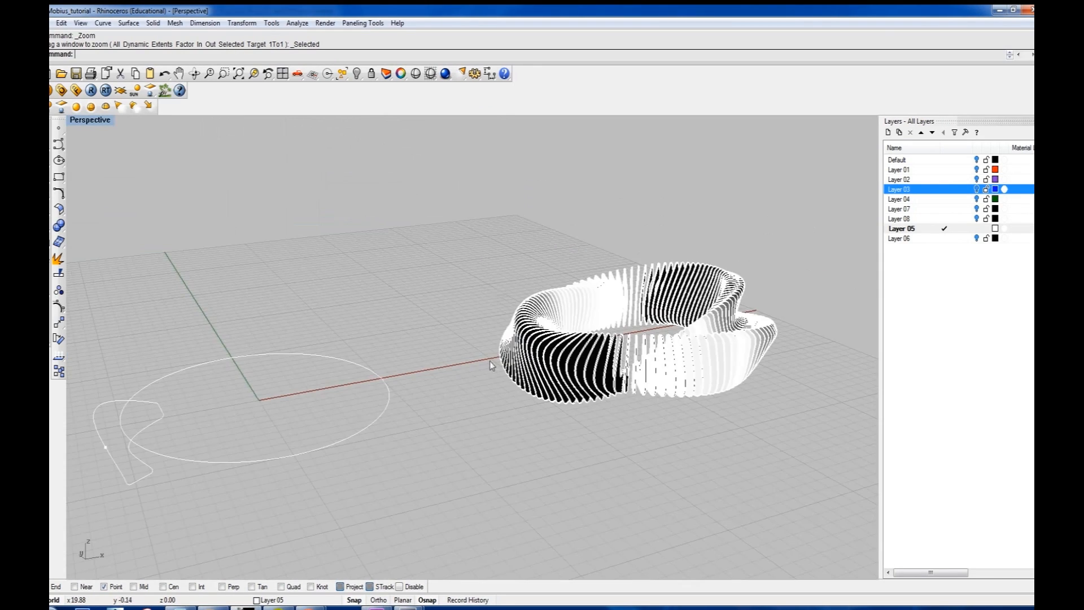
# Step: Subtract the offset shell on Layer 08 from all the solid ribs with BooleanDifference
pyautogui.scroll(10, 565, 339)
pyautogui.scroll(-8, 642, 383)
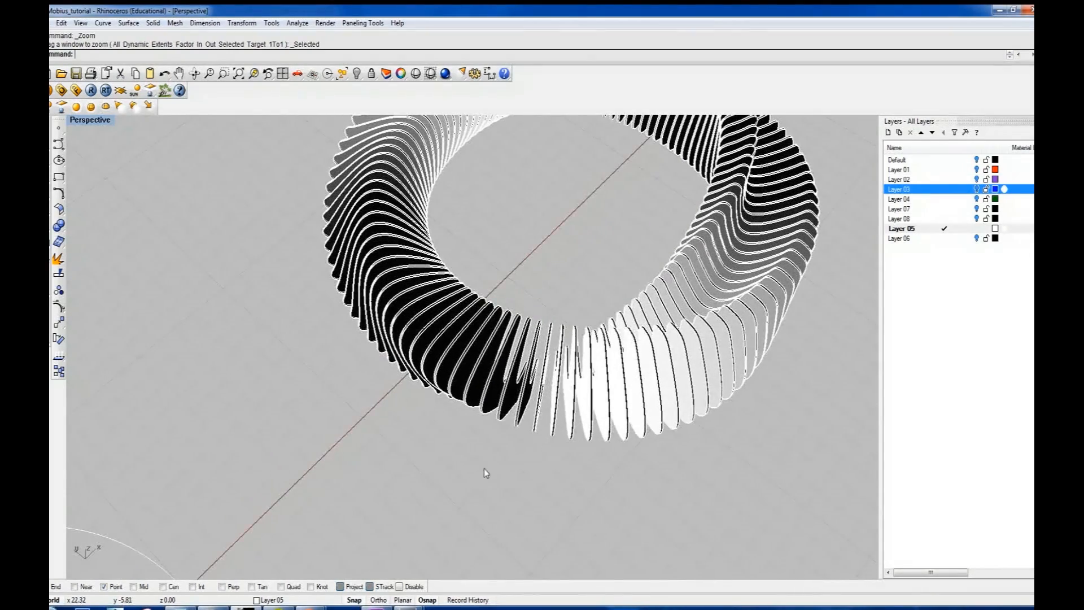
pyautogui.scroll(3, 573, 393)
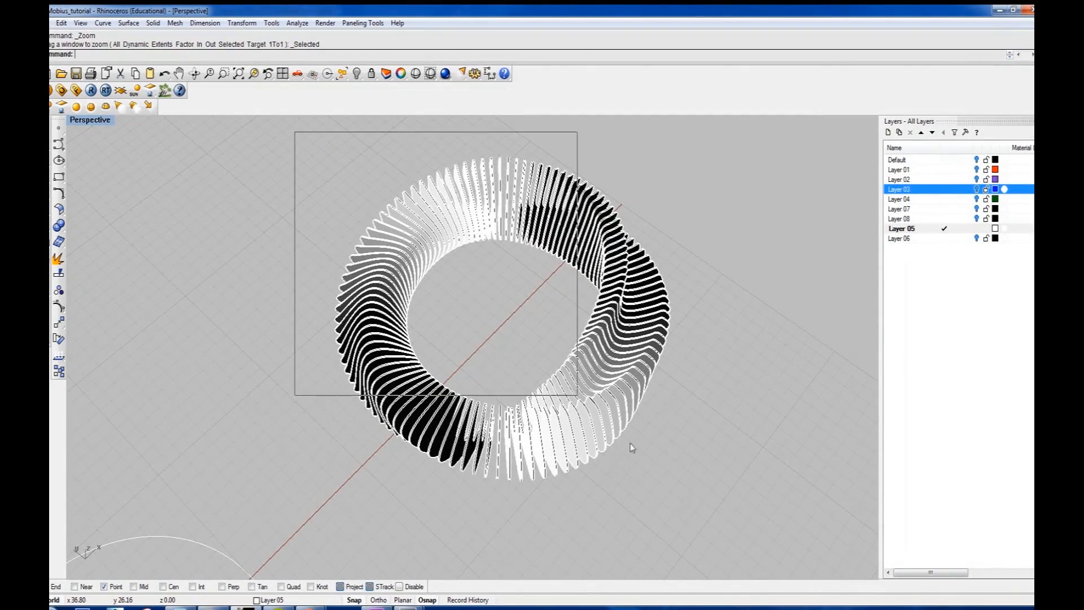
pyautogui.moveTo(631, 448); pyautogui.dragTo(741, 552)
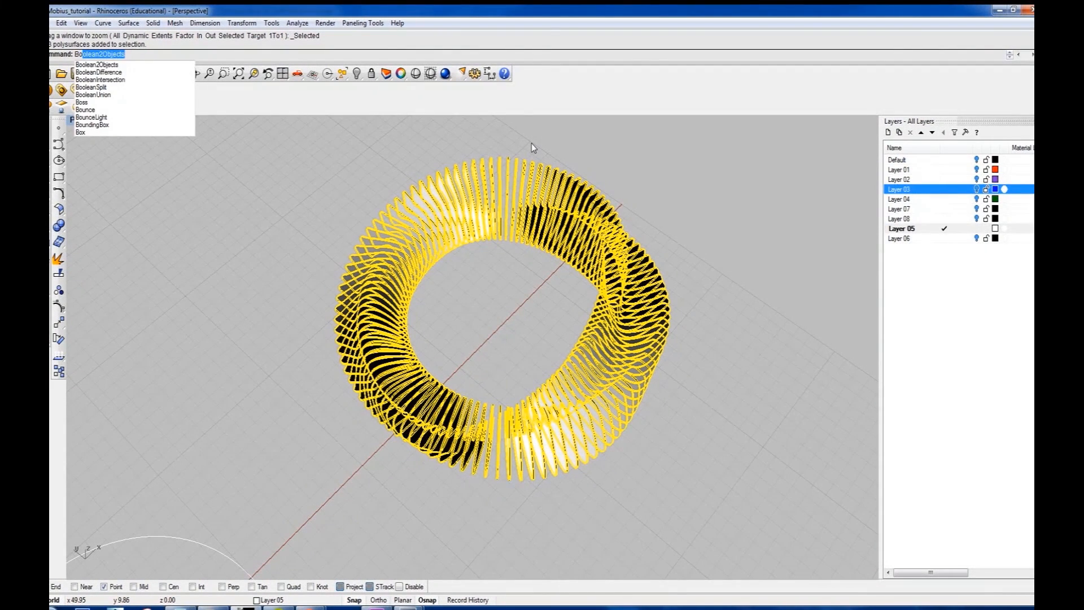
pyautogui.press('Return')
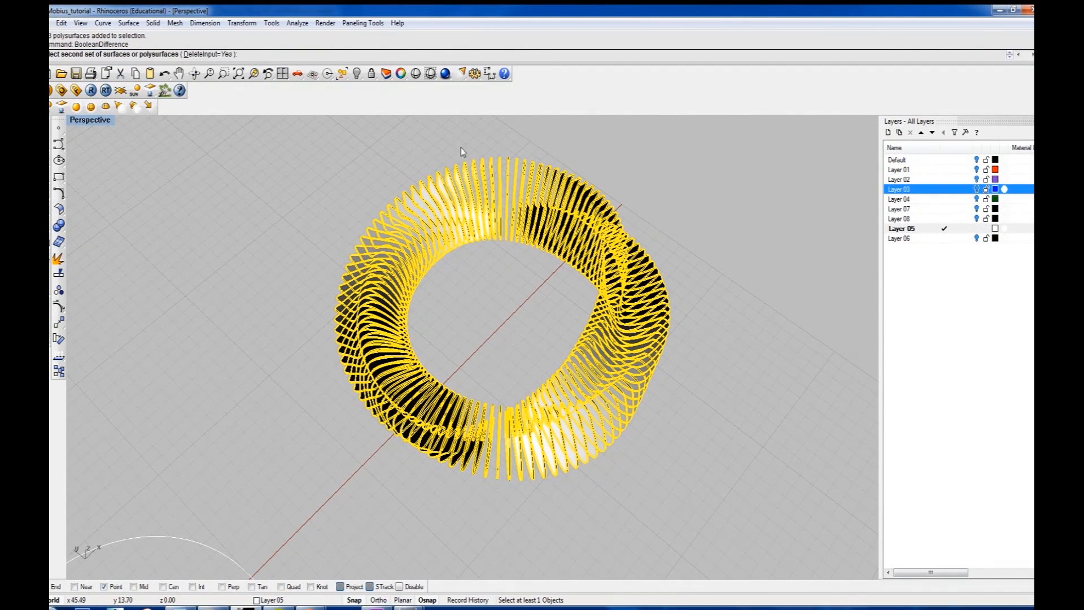
pyautogui.click(977, 219)
pyautogui.scroll(5, 474, 424)
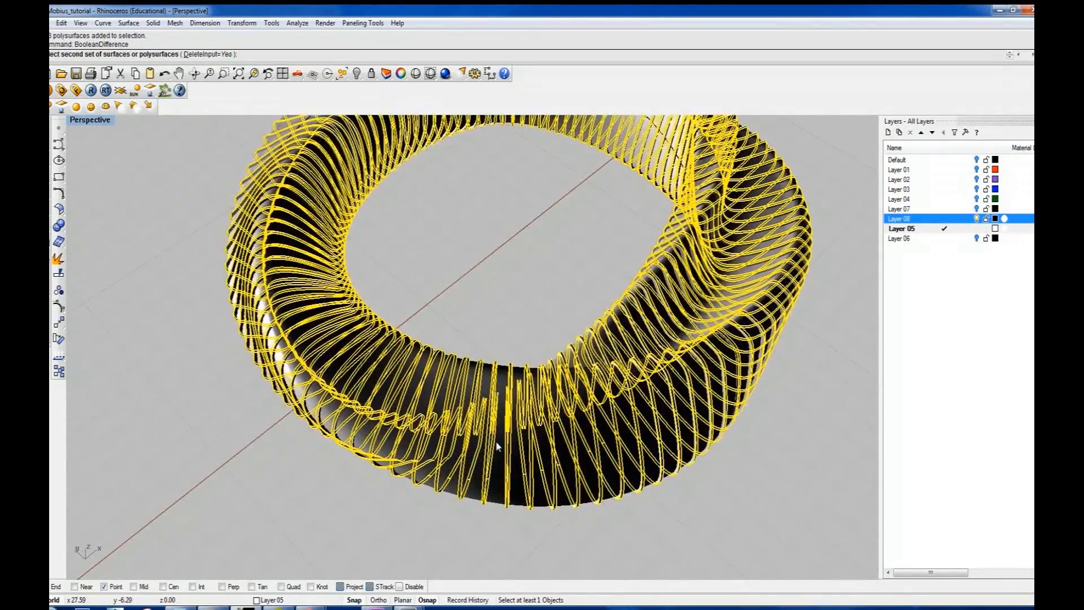
pyautogui.click(498, 445)
pyautogui.press('Return')
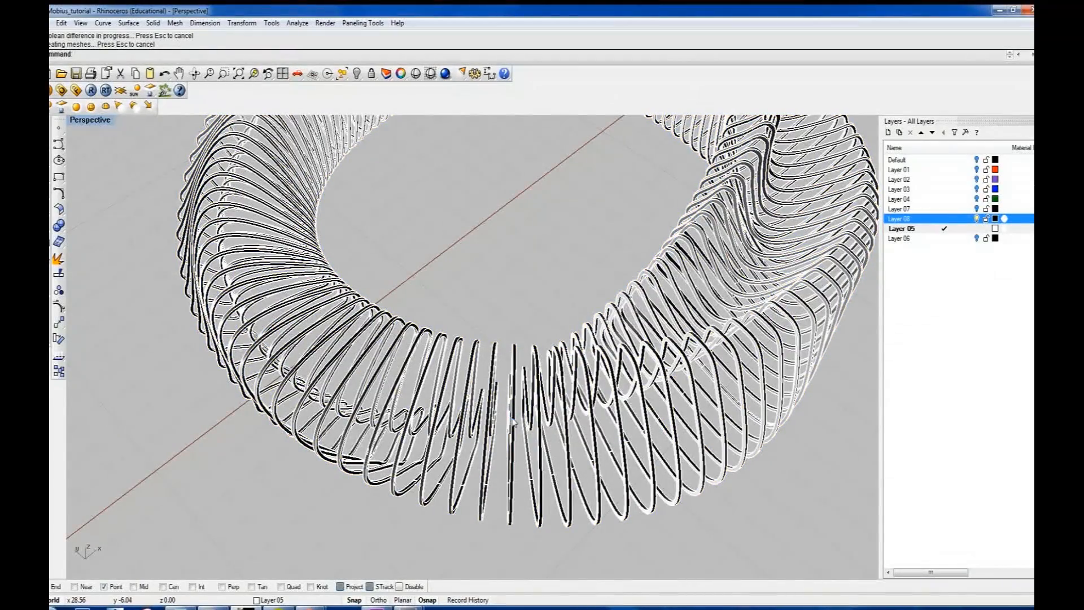
# Step: Examine the cut ribs close up and around the whole ring, checking their frame shape and thickness
pyautogui.moveTo(512, 422); pyautogui.dragTo(600, 339, button='right')
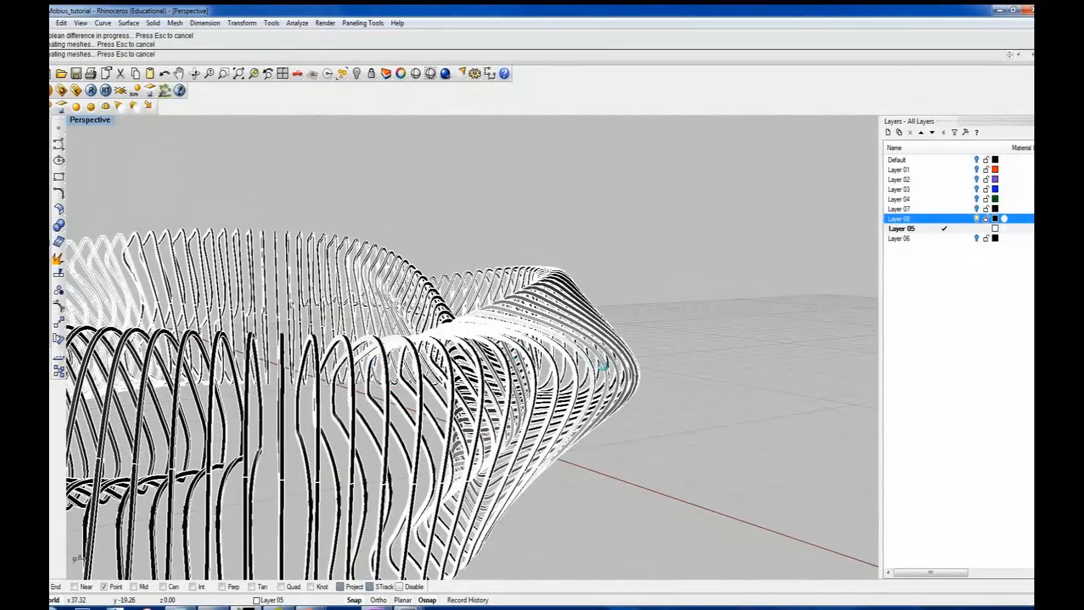
pyautogui.scroll(-10, 445, 381)
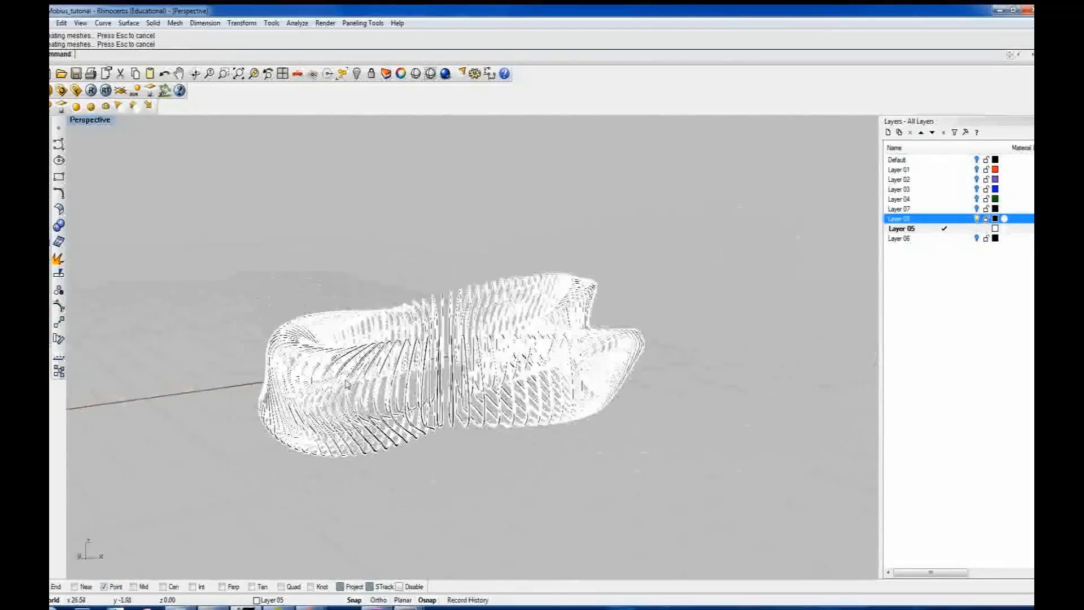
pyautogui.moveTo(458, 400); pyautogui.dragTo(542, 421, button='right')
pyautogui.scroll(12, 615, 367)
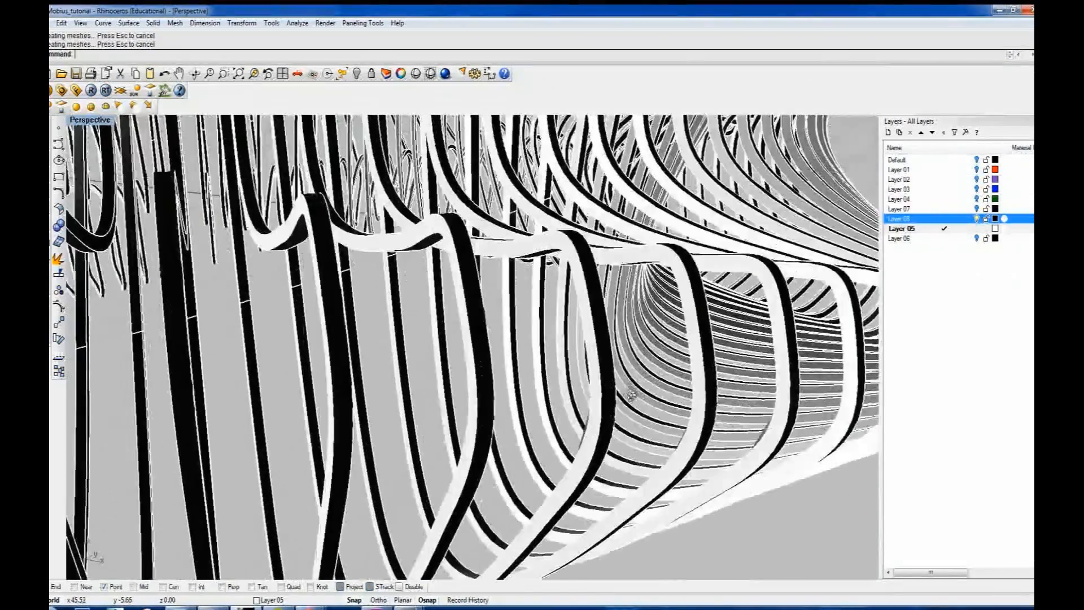
pyautogui.moveTo(615, 367); pyautogui.dragTo(849, 402, button='right')
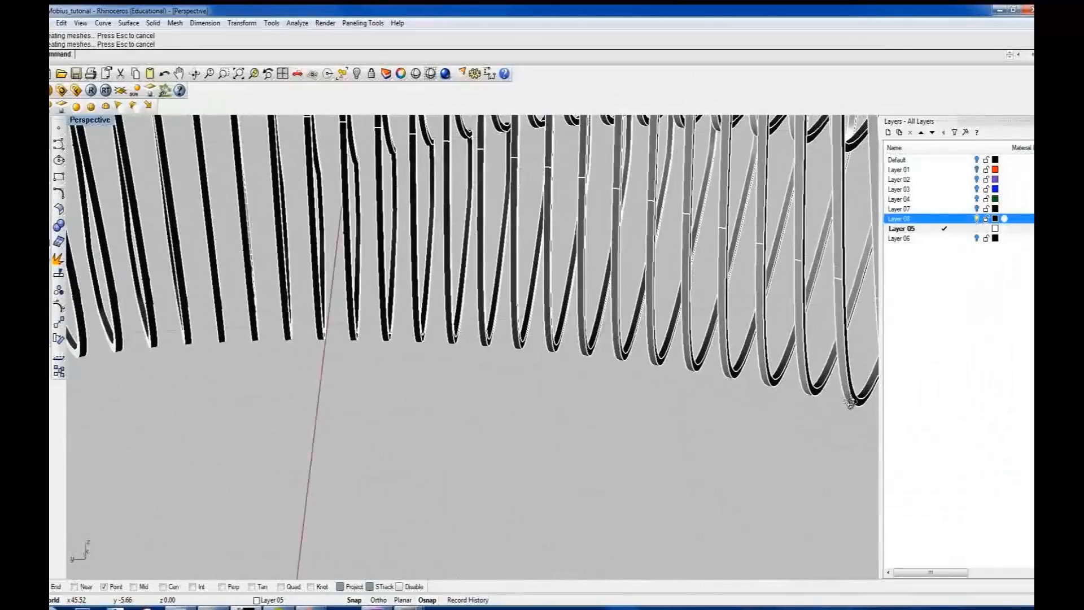
pyautogui.scroll(-12, 504, 345)
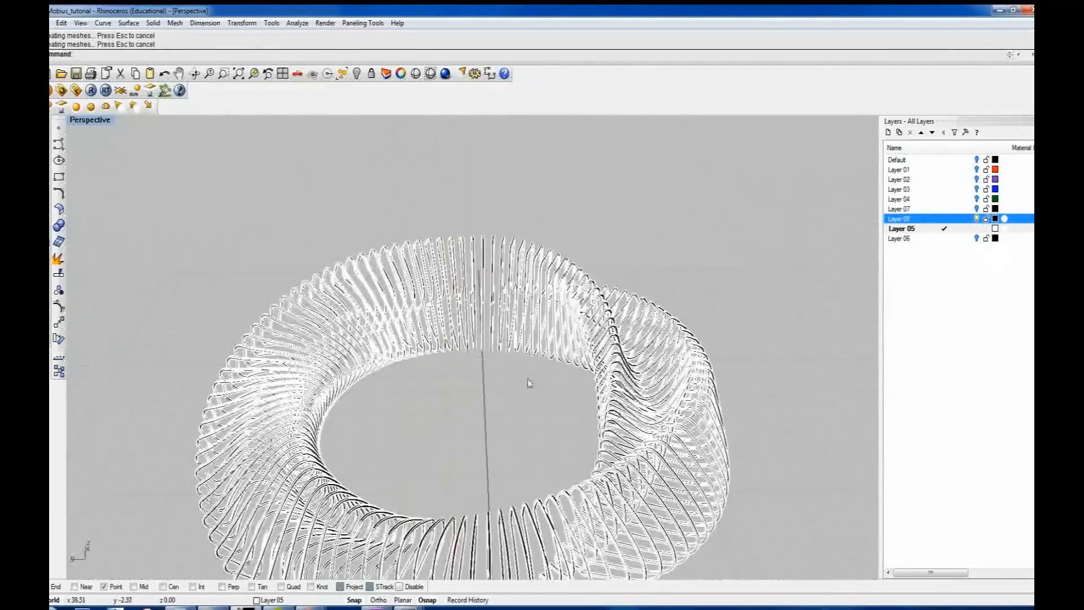
pyautogui.moveTo(528, 380)
pyautogui.mouseDown(button='right')
pyautogui.moveTo(485, 339)
pyautogui.moveTo(641, 367)
pyautogui.moveTo(610, 404)
pyautogui.moveTo(525, 370)
pyautogui.moveTo(549, 367)
pyautogui.moveTo(547, 380)
pyautogui.mouseUp(button='right')
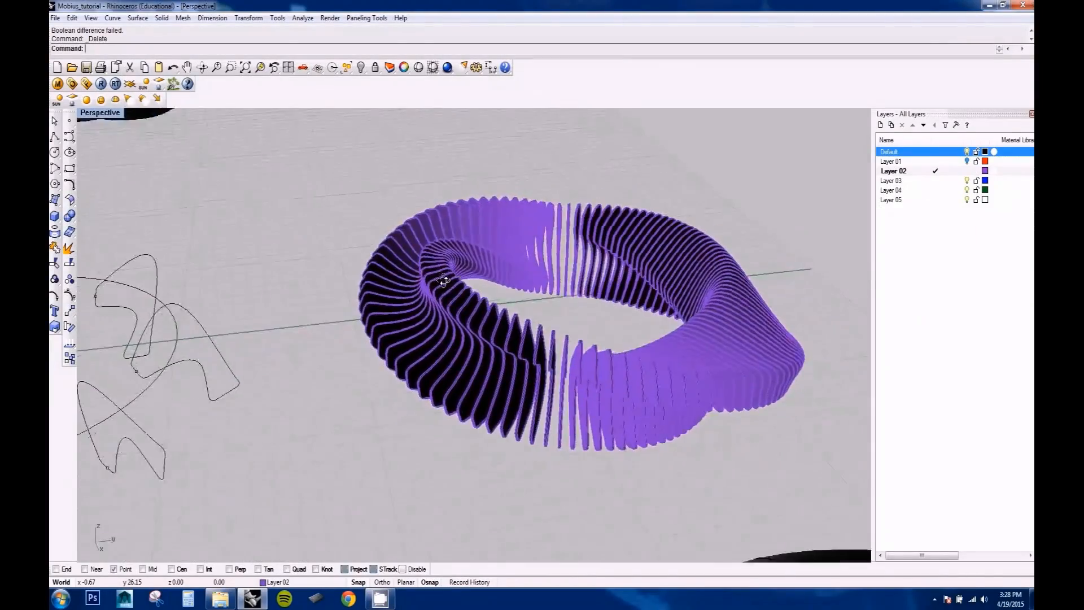
# Step: Select all the purple ribs on Layer 02 and explode them into separate surfaces
pyautogui.scroll(-4, 479, 455)
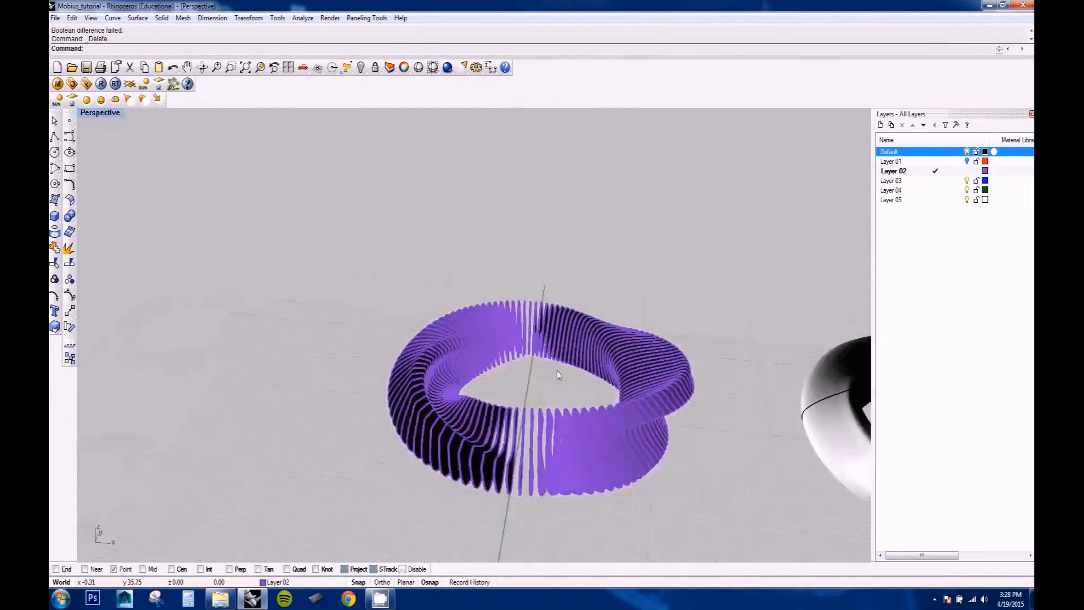
pyautogui.moveTo(828, 416); pyautogui.dragTo(673, 511, button='right')
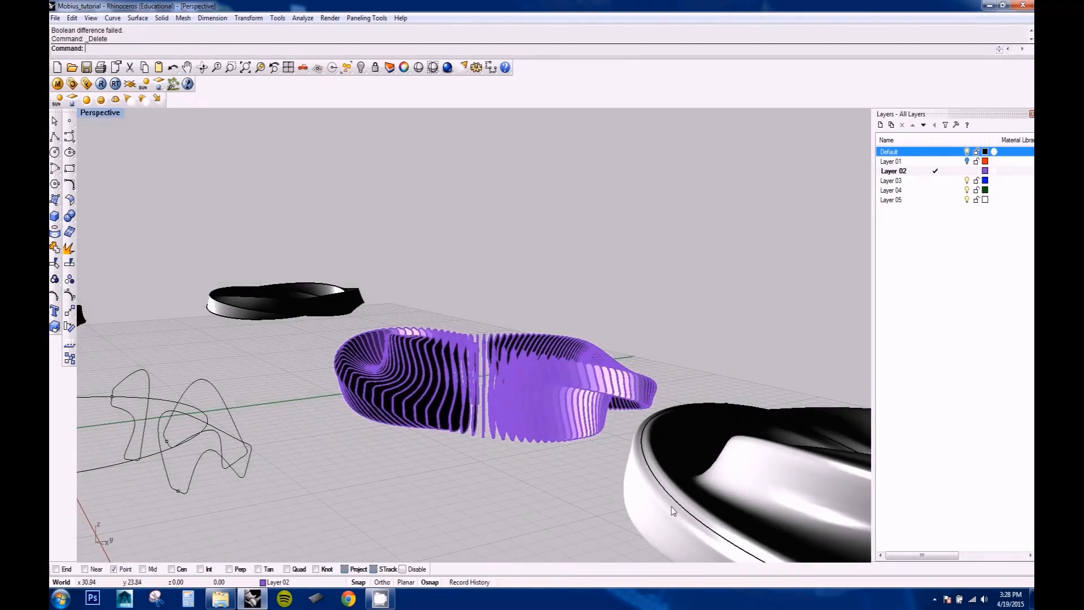
pyautogui.moveTo(524, 428); pyautogui.dragTo(572, 350, button='right')
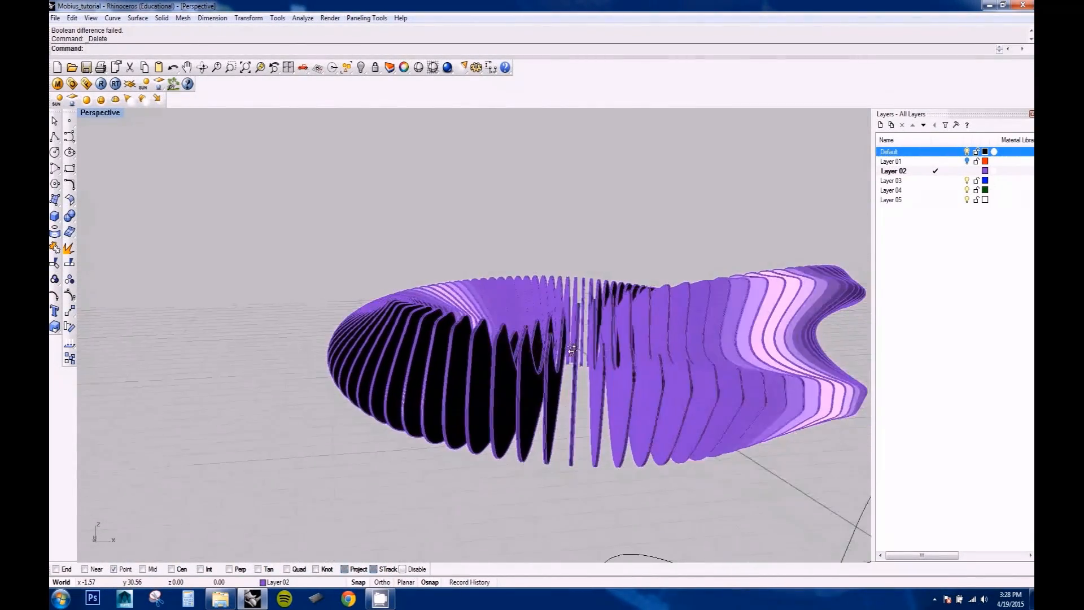
pyautogui.moveTo(234, 175); pyautogui.dragTo(866, 470)
pyautogui.moveTo(670, 373); pyautogui.dragTo(510, 347, button='right')
pyautogui.scroll(-5, 445, 361)
pyautogui.scroll(6, 510, 348)
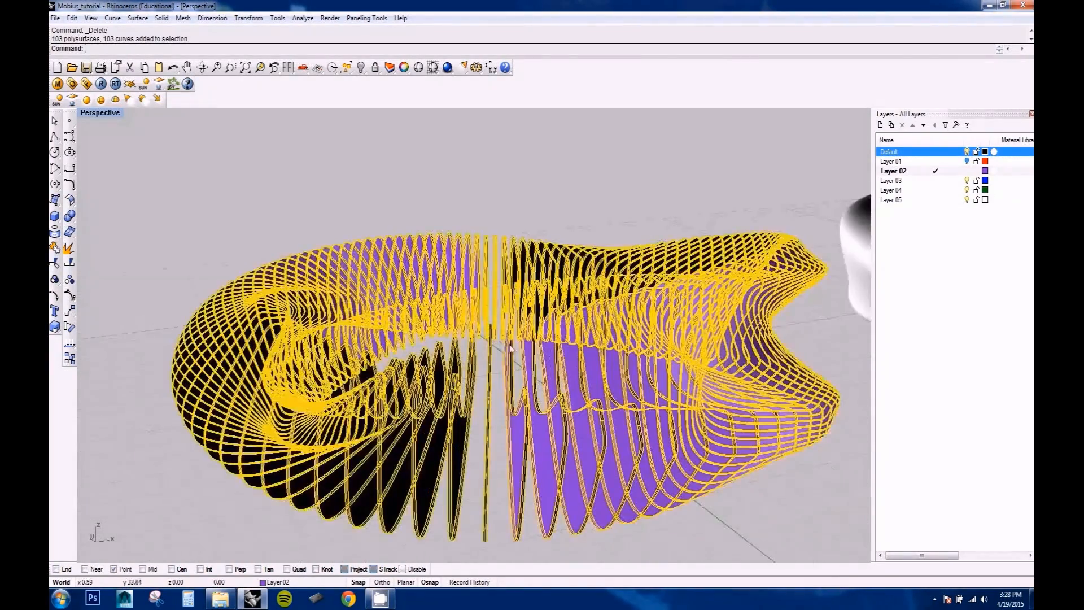
pyautogui.click(67, 253)
# Step: Pick flat side faces on neighbouring exploded ribs, and delete the flat faces crossed along the ring's side in the maximized Front viewport
pyautogui.moveTo(361, 339); pyautogui.dragTo(438, 355, button='right')
pyautogui.scroll(5, 316, 240)
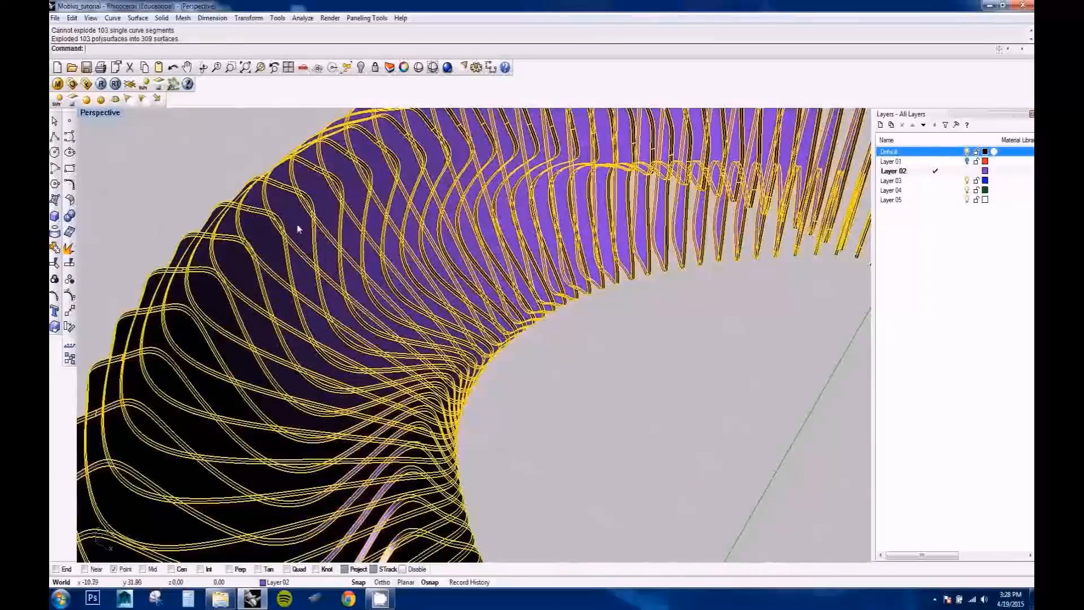
pyautogui.click(242, 205)
pyautogui.click(267, 237)
pyautogui.moveTo(333, 243); pyautogui.dragTo(344, 322, button='right')
pyautogui.scroll(1, 233, 159)
pyautogui.keyDown('shift'); pyautogui.click(235, 160); pyautogui.keyUp('shift')
pyautogui.doubleClick(99, 113)
pyautogui.scroll(3, 268, 424)
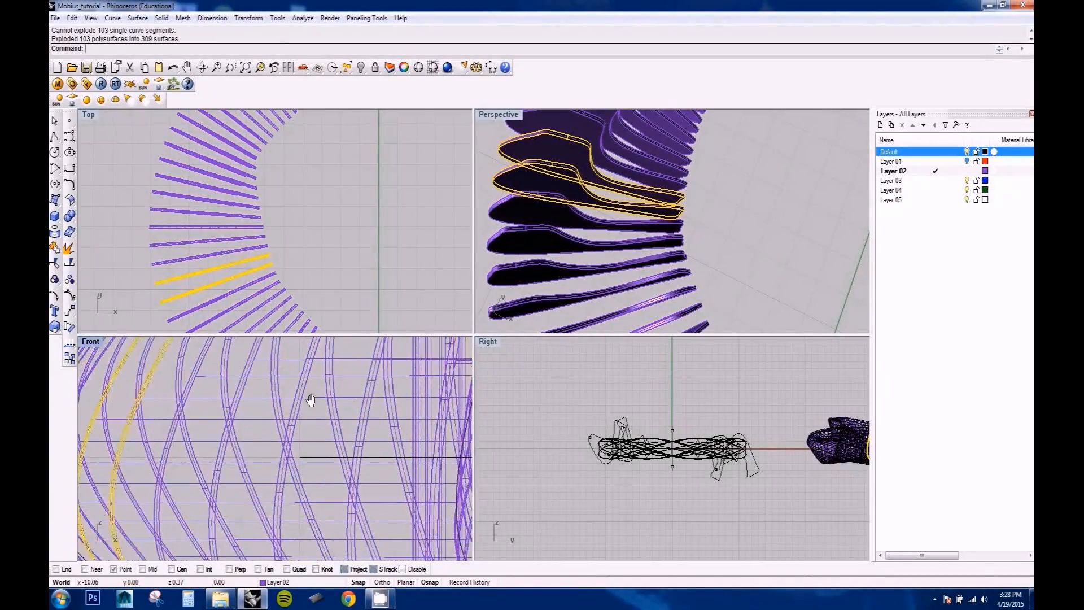
pyautogui.doubleClick(90, 341)
pyautogui.scroll(-2, 335, 273)
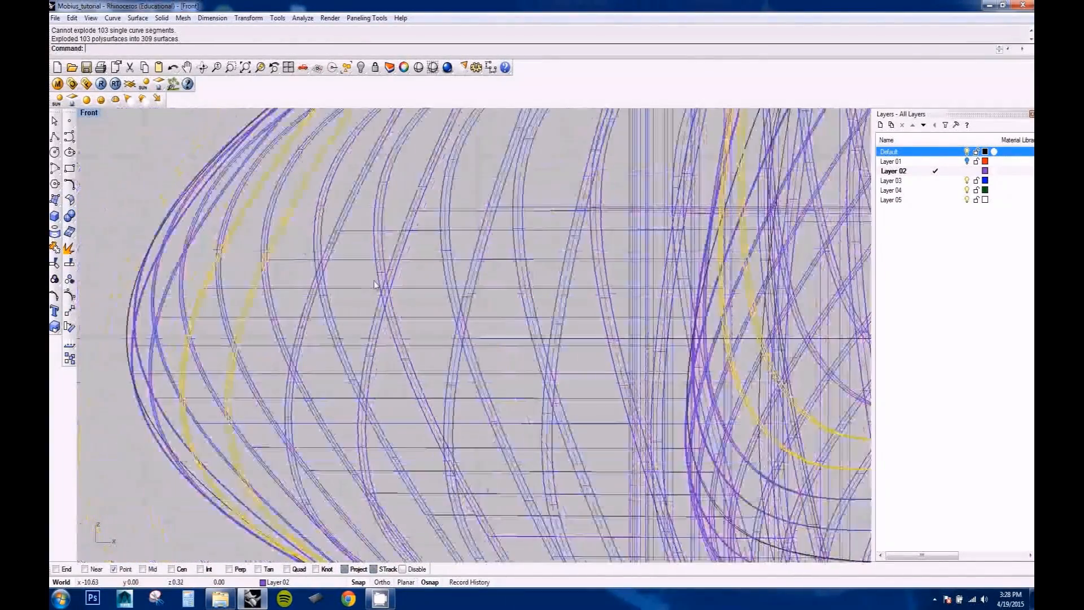
pyautogui.moveTo(359, 235); pyautogui.dragTo(353, 372)
pyautogui.press('Delete')
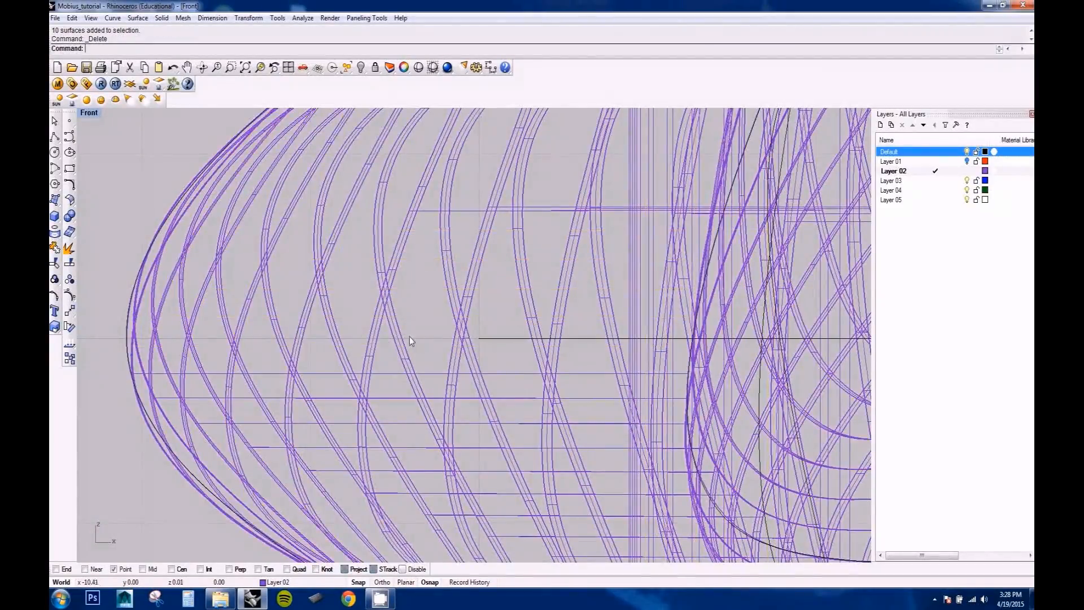
# Step: Delete further flat rib faces along the lower and inner parts of the ring in the Front viewport
pyautogui.scroll(3, 408, 338)
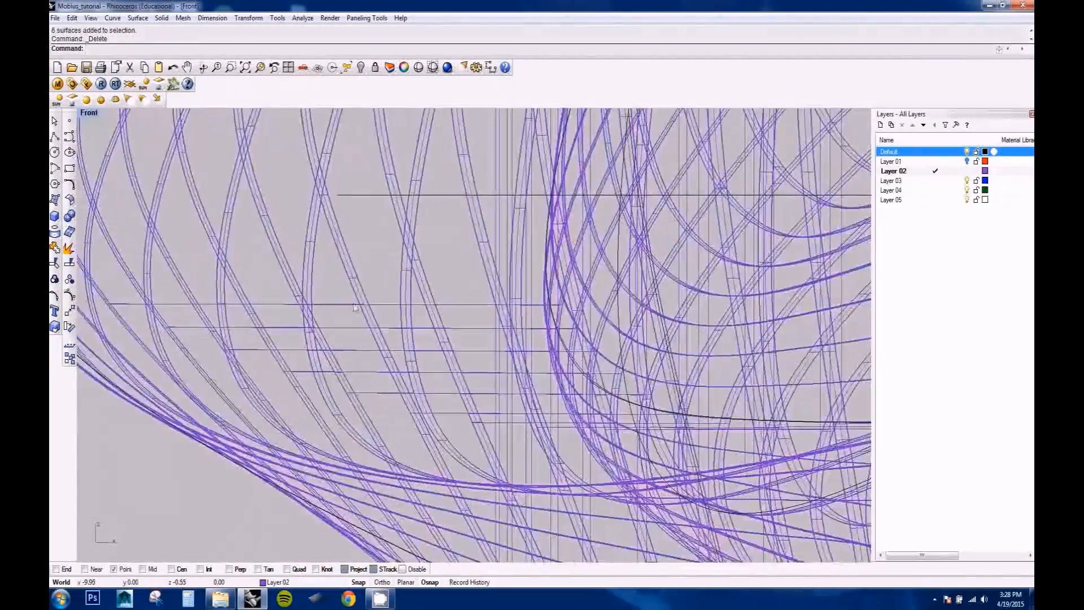
pyautogui.keyDown('ctrl'); pyautogui.keyDown('shift'); pyautogui.moveTo(338, 254); pyautogui.dragTo(429, 311, button='right'); pyautogui.keyUp('shift'); pyautogui.keyUp('ctrl')
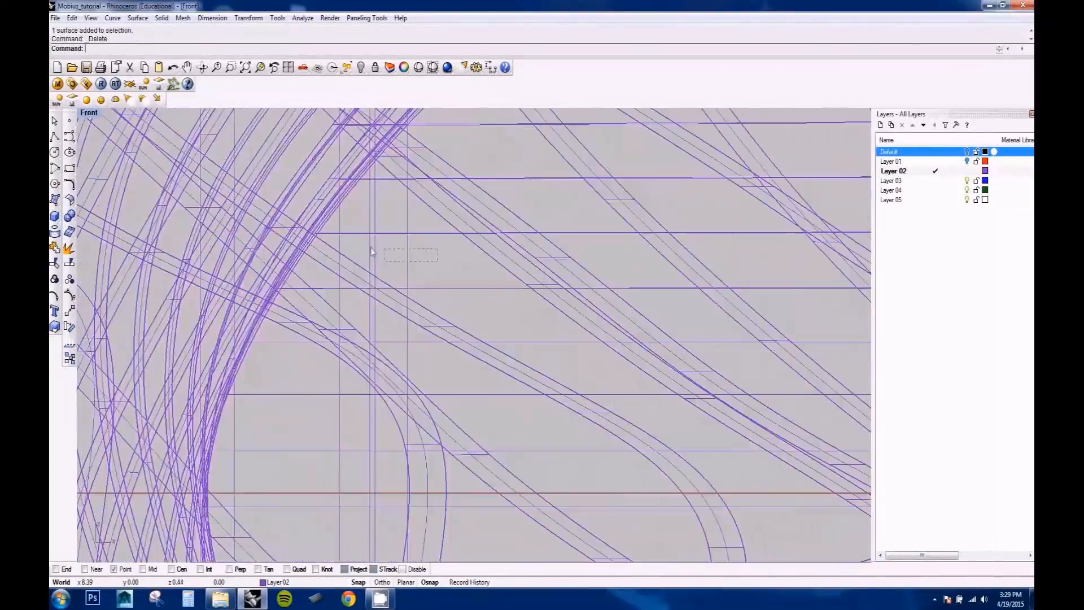
pyautogui.keyDown('ctrl'); pyautogui.keyDown('shift'); pyautogui.moveTo(485, 327); pyautogui.dragTo(586, 363, button='right'); pyautogui.keyUp('shift'); pyautogui.keyUp('ctrl')
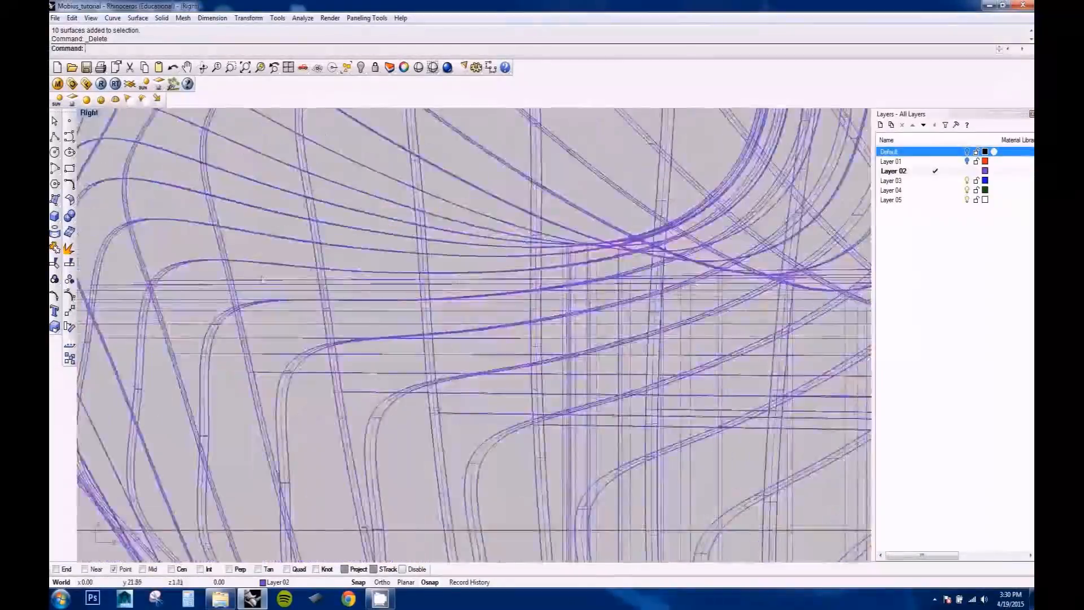
# Step: Work through the dense rib area in the Right viewport and delete the flat faces of the ribs near the ring's middle
pyautogui.scroll(6, 344, 393)
pyautogui.scroll(-6, 343, 393)
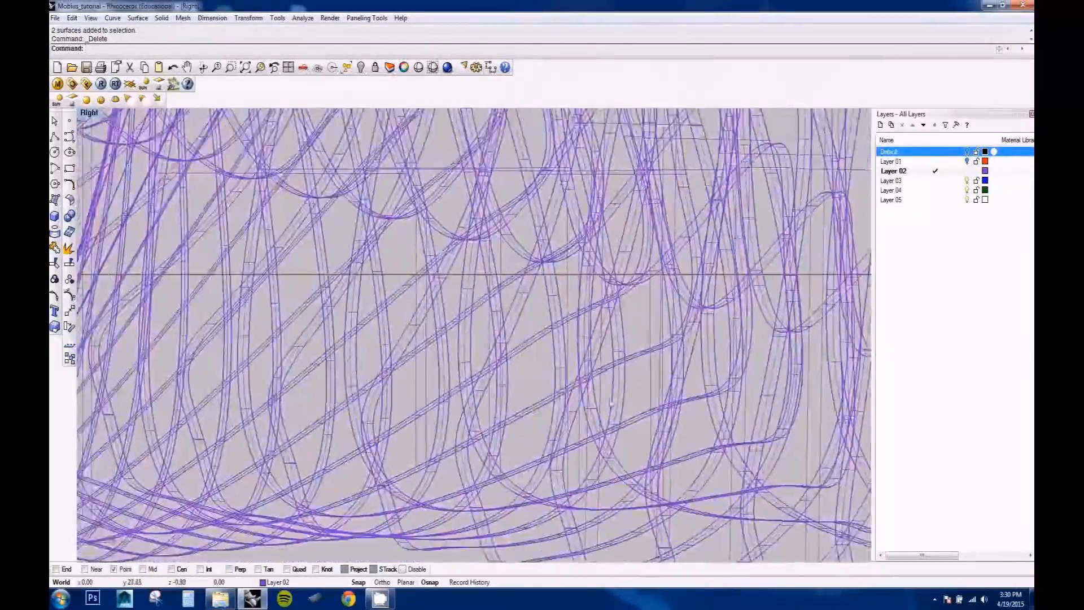
pyautogui.scroll(6, 522, 387)
pyautogui.scroll(-6, 424, 349)
pyautogui.scroll(4, 424, 348)
pyautogui.moveTo(455, 317); pyautogui.dragTo(401, 341)
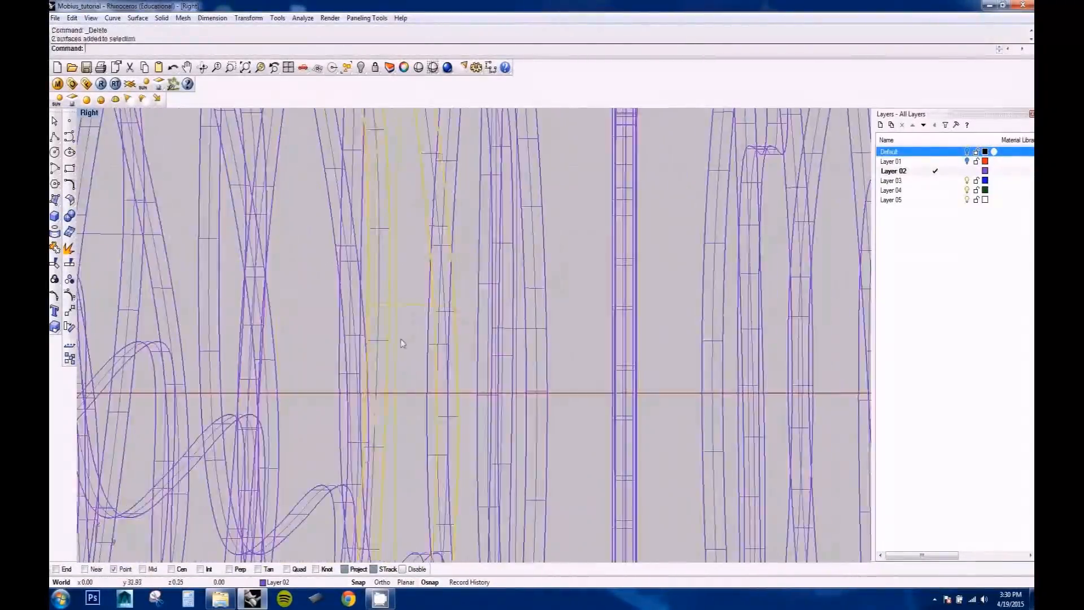
pyautogui.press('Delete')
# Step: Pick out and delete the flat faces still filling individual ribs in the Right viewport
pyautogui.scroll(-6, 401, 285)
pyautogui.scroll(8, 392, 339)
pyautogui.click(392, 340)
pyautogui.press('Delete')
pyautogui.scroll(-6, 390, 340)
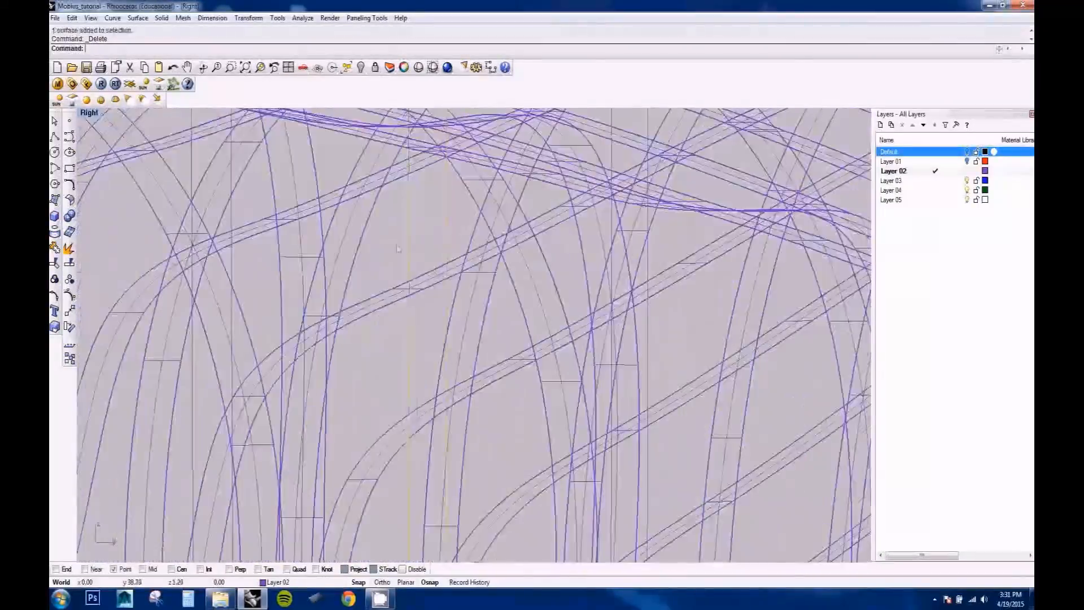
pyautogui.scroll(6, 478, 243)
pyautogui.scroll(-5, 479, 243)
pyautogui.scroll(5, 479, 243)
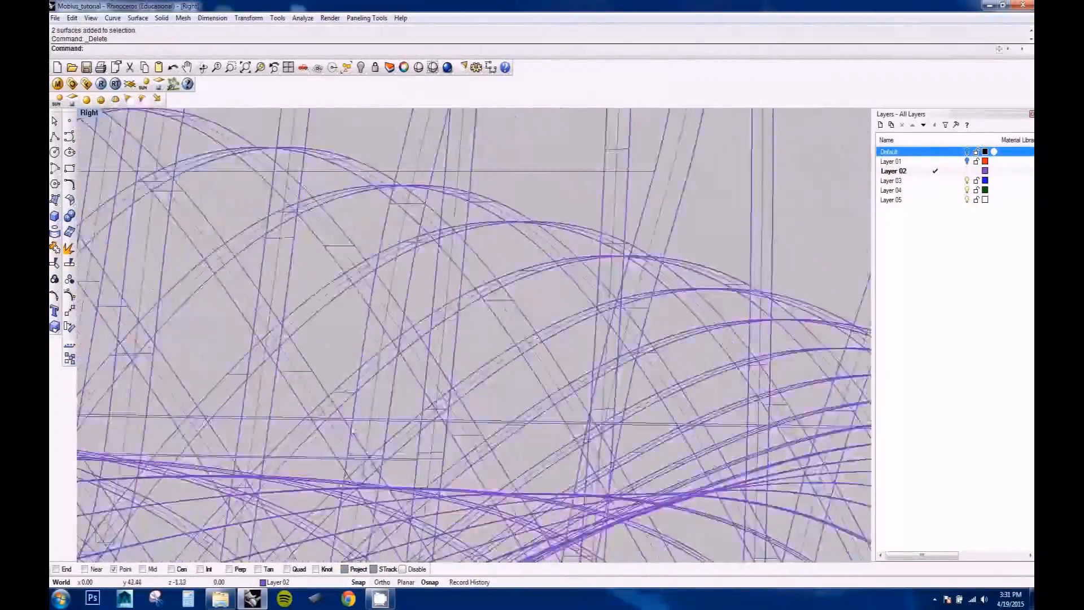
pyautogui.scroll(-6, 478, 243)
# Step: Delete the last leftover flat faces in the Perspective viewport so only the thin edge strips of the ribs remain
pyautogui.hotkey('ctrl', 'Tab')
pyautogui.scroll(10, 231, 428)
pyautogui.press('Delete')
pyautogui.scroll(6, 404, 427)
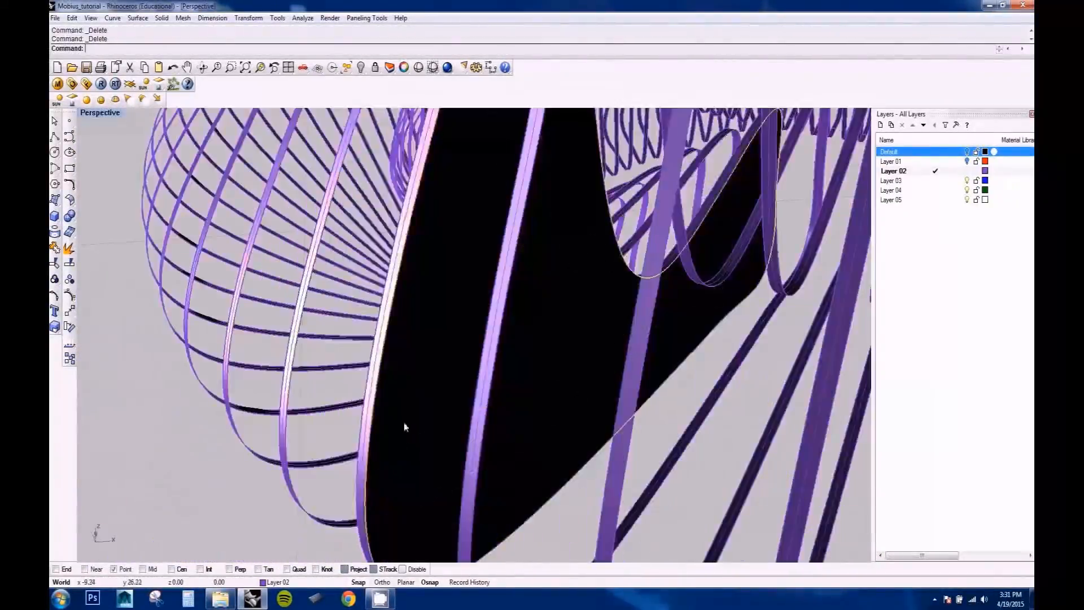
pyautogui.scroll(-5, 404, 426)
pyautogui.scroll(-5, 395, 395)
pyautogui.click(185, 406)
pyautogui.click(211, 420)
pyautogui.press('Delete')
pyautogui.scroll(6, 455, 395)
pyautogui.scroll(-8, 455, 395)
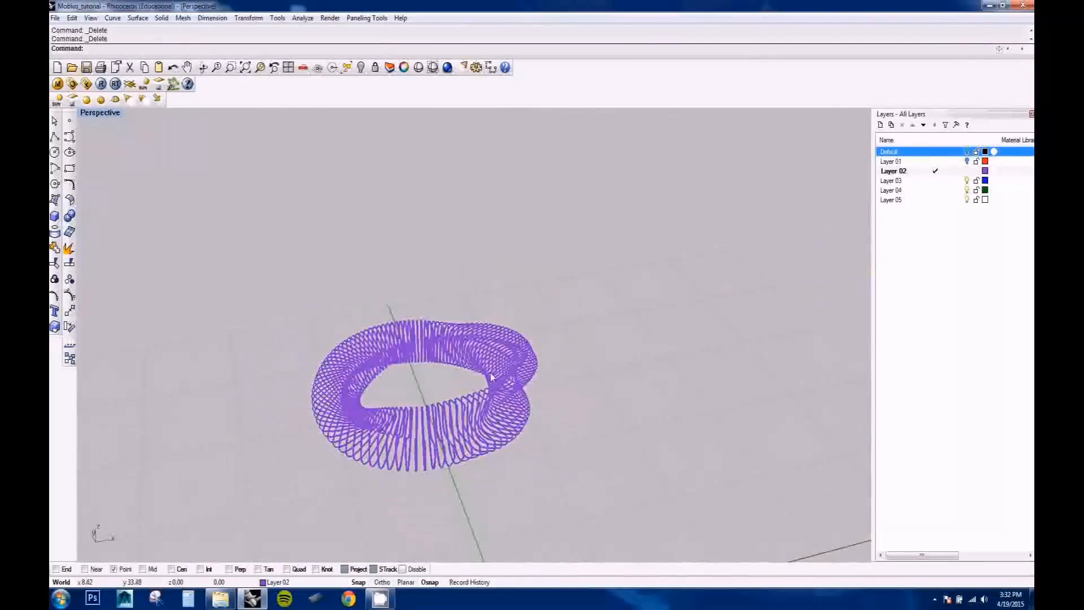
# Step: Select all the rib edge strips and offset them as solids with a distance of .05
pyautogui.moveTo(639, 540); pyautogui.dragTo(639, 540)
pyautogui.scroll(10, 424, 416)
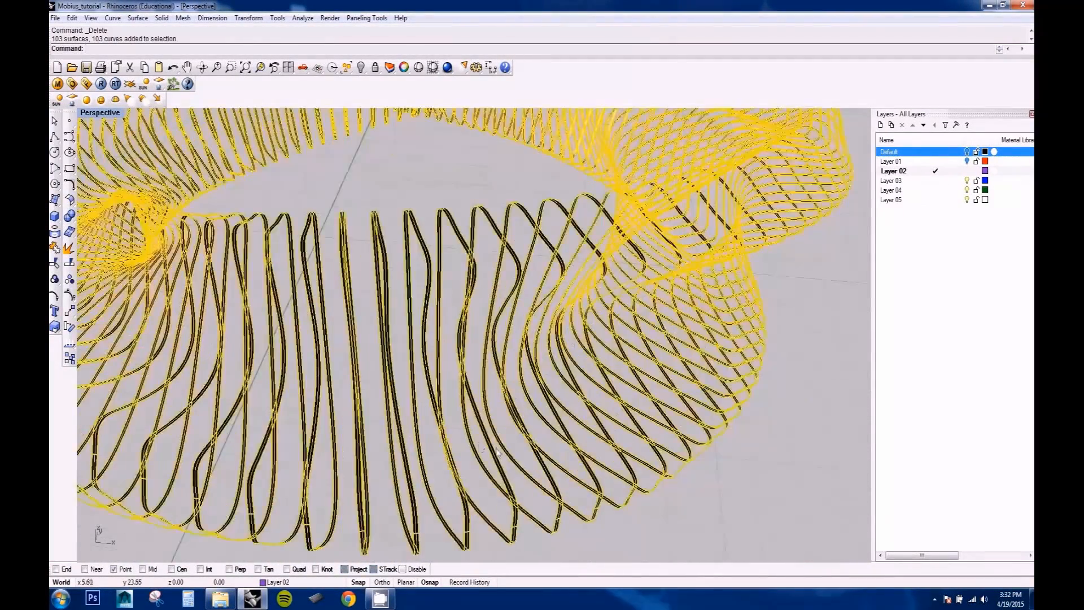
pyautogui.moveTo(449, 400); pyautogui.dragTo(426, 413, button='right')
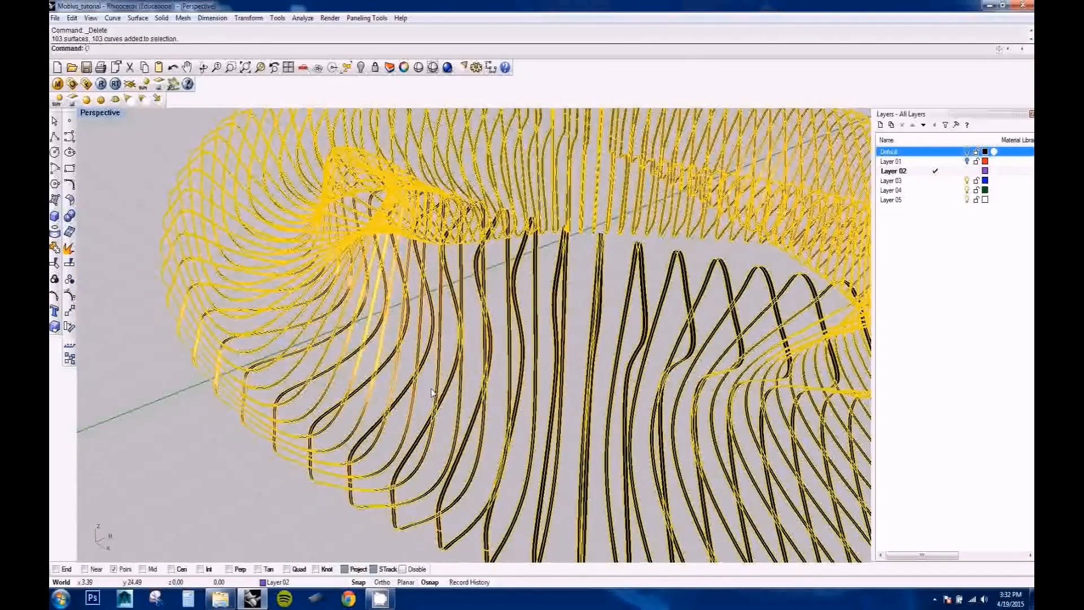
pyautogui.press('Return')
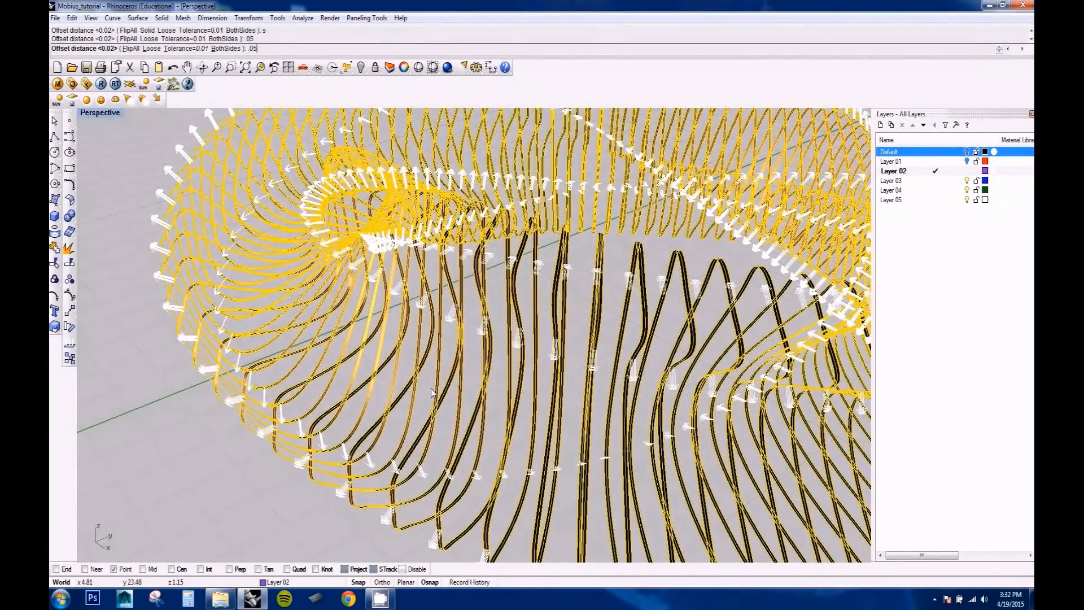
pyautogui.press('Return')
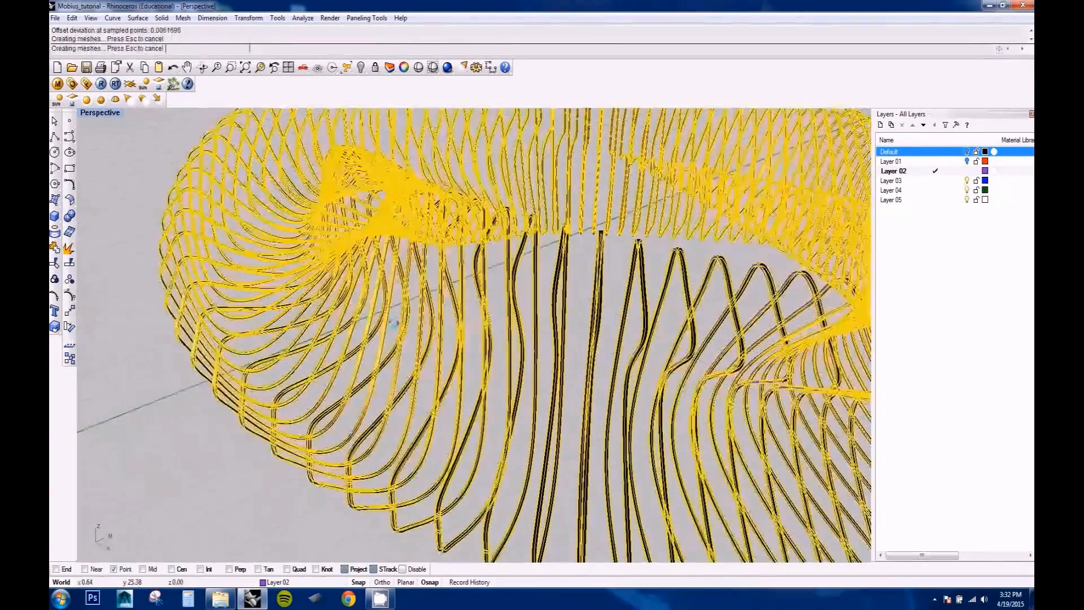
# Step: Turn on Layer 01 to show the lengthwise curves and pick out a few that cross the middle ribs
pyautogui.scroll(5, 376, 337)
pyautogui.moveTo(375, 337); pyautogui.dragTo(466, 382, button='right')
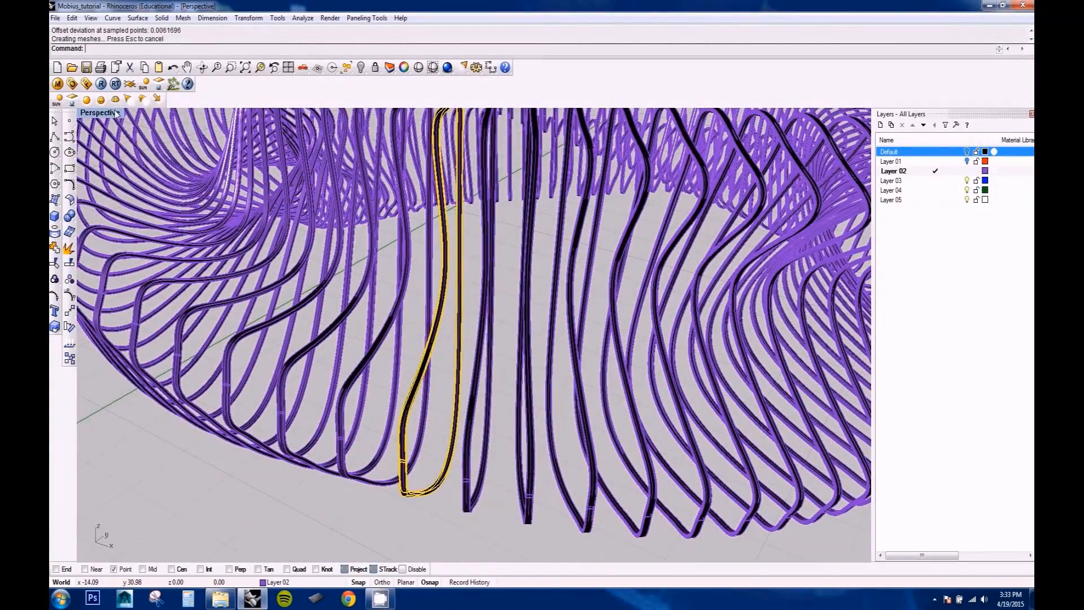
pyautogui.click(967, 162)
pyautogui.moveTo(556, 265); pyautogui.dragTo(516, 255, button='right')
pyautogui.scroll(-8, 542, 294)
pyautogui.scroll(8, 509, 334)
pyautogui.moveTo(498, 358); pyautogui.dragTo(501, 386)
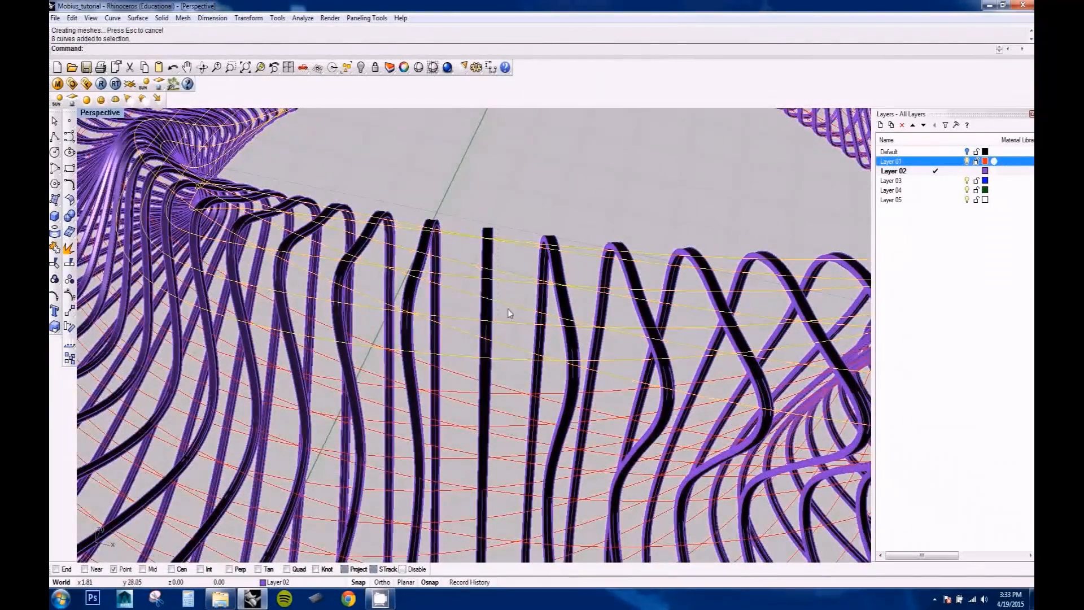
# Step: Clear the selection and examine how the lengthwise curves run through the ribs, comparing with and without Layer 01
pyautogui.click(499, 349)
pyautogui.scroll(-8, 520, 350)
pyautogui.moveTo(521, 350); pyautogui.dragTo(460, 320, button='right')
pyautogui.scroll(8, 373, 309)
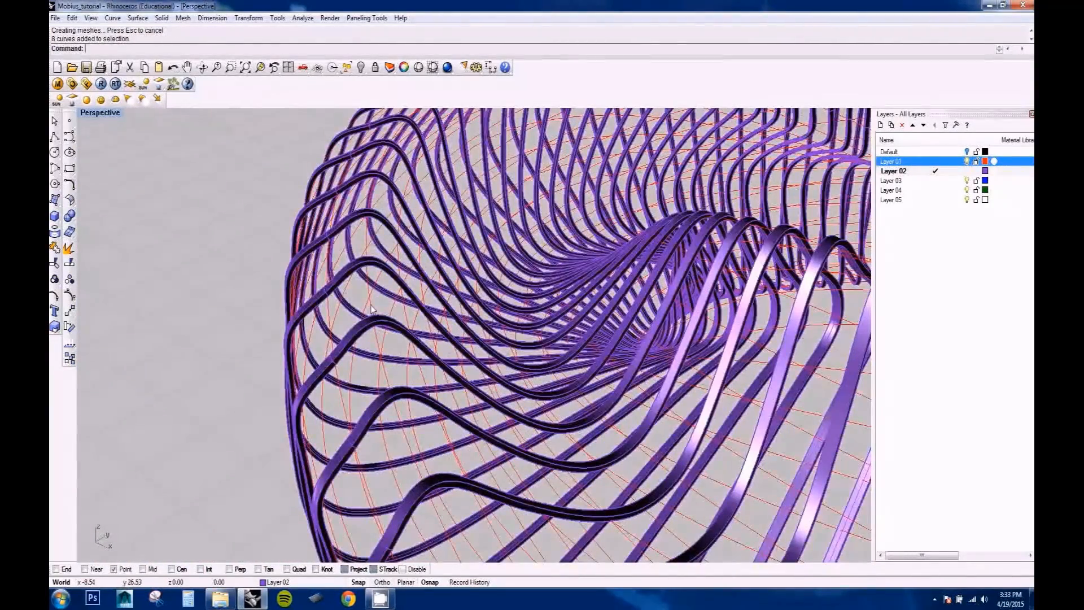
pyautogui.scroll(3, 378, 311)
pyautogui.moveTo(377, 310); pyautogui.dragTo(338, 330, button='right')
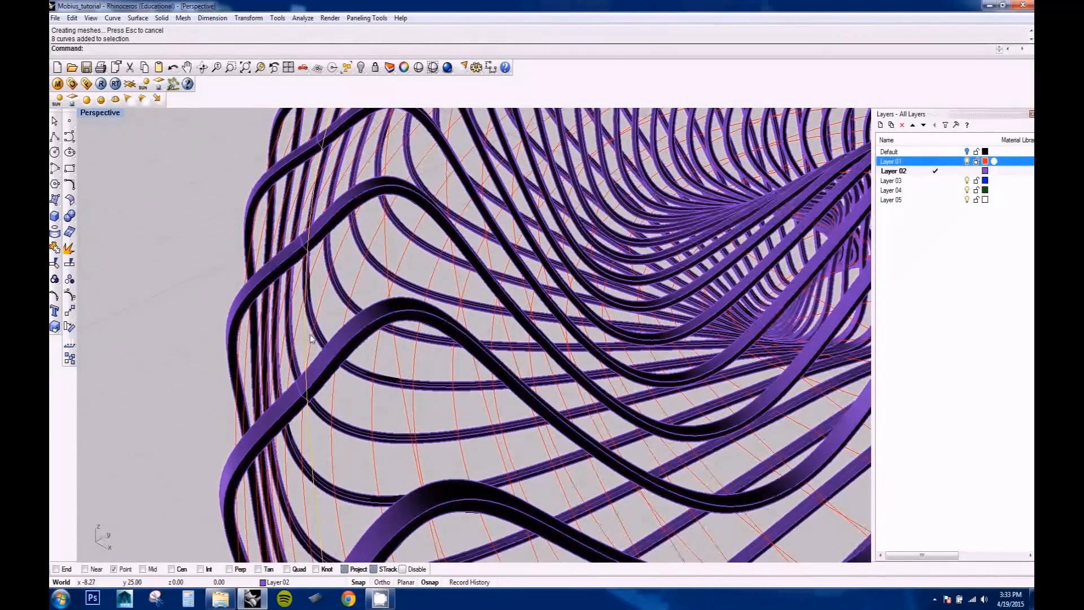
pyautogui.hotkey('ctrl', 'z')
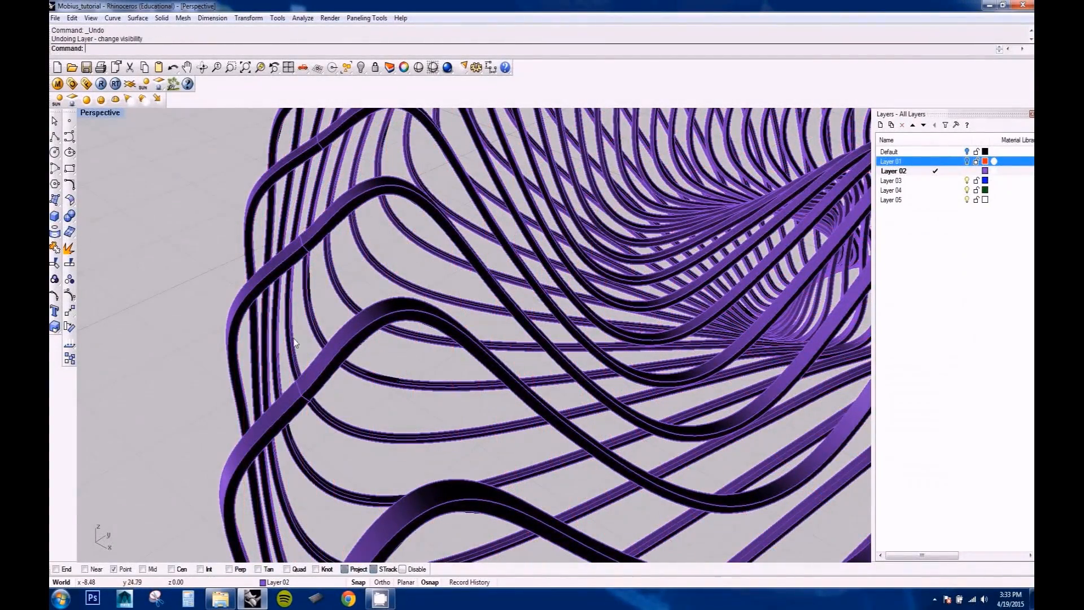
pyautogui.hotkey('ctrl', 'y')
pyautogui.moveTo(182, 342); pyautogui.dragTo(455, 414, button='right')
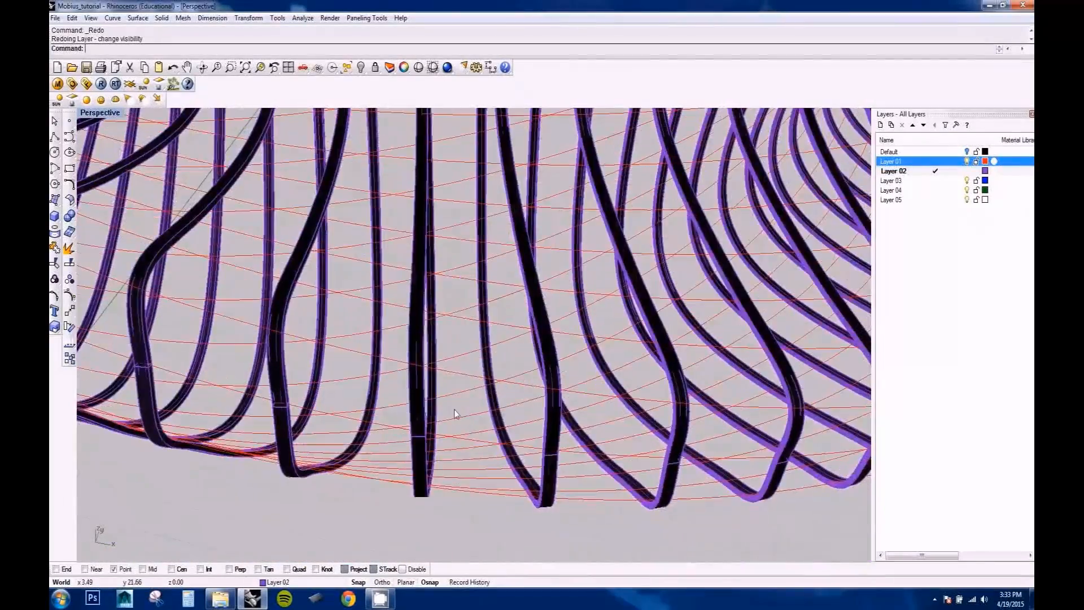
pyautogui.scroll(-10, 455, 414)
# Step: Select the lengthwise curves in the Top viewport and set up an ExtrudeCrv with a vertical direction and BothSides=Yes
pyautogui.doubleClick(100, 113)
pyautogui.moveTo(337, 221); pyautogui.dragTo(181, 219)
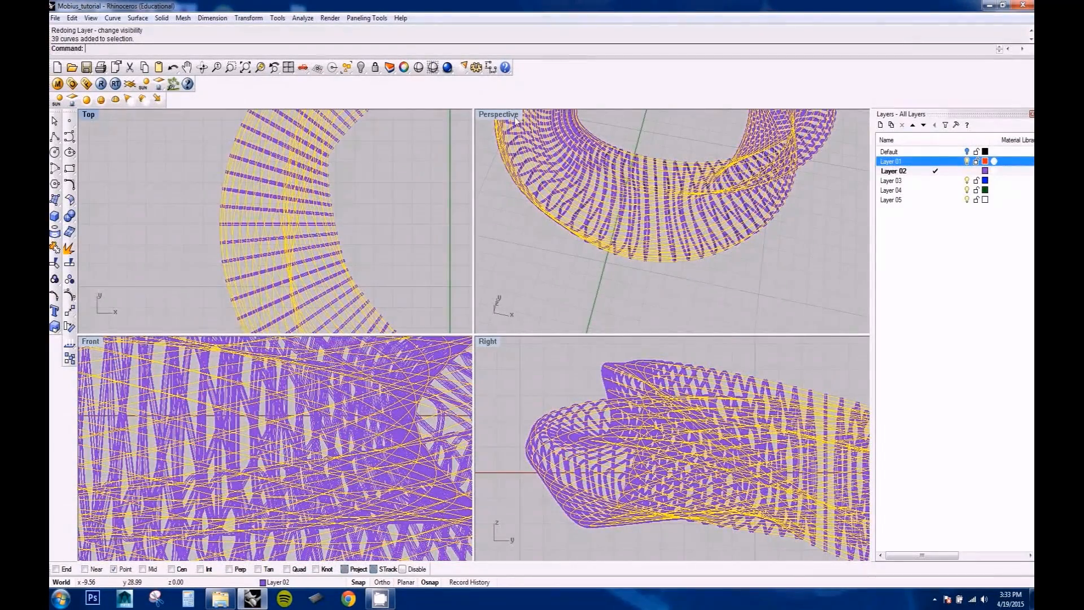
pyautogui.moveTo(776, 451); pyautogui.dragTo(698, 451, button='right')
pyautogui.scroll(-2, 698, 450)
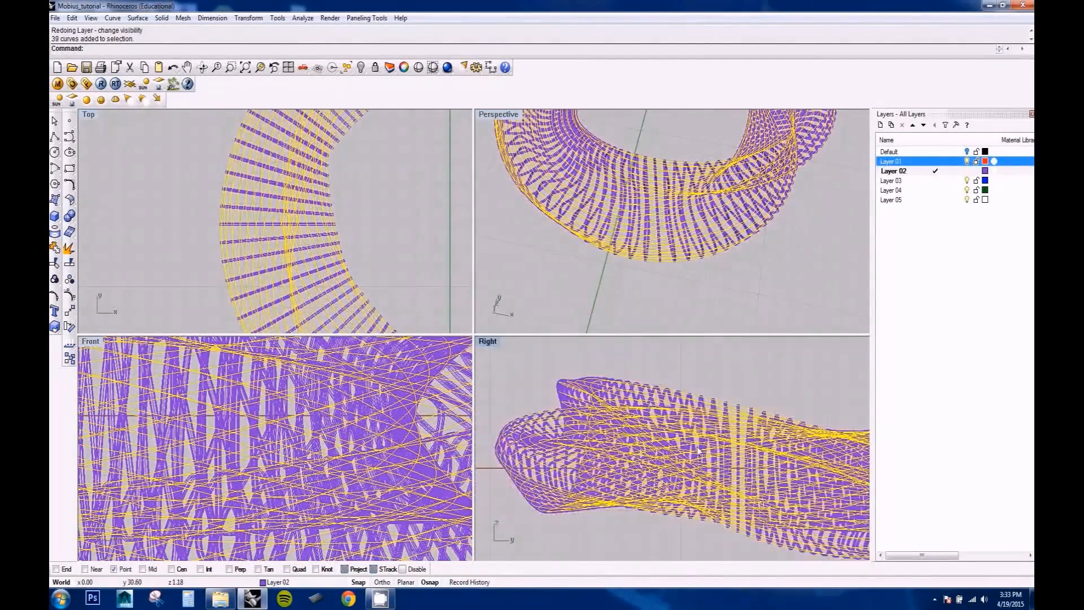
pyautogui.write('ExtrudeCrv')
pyautogui.press('Return')
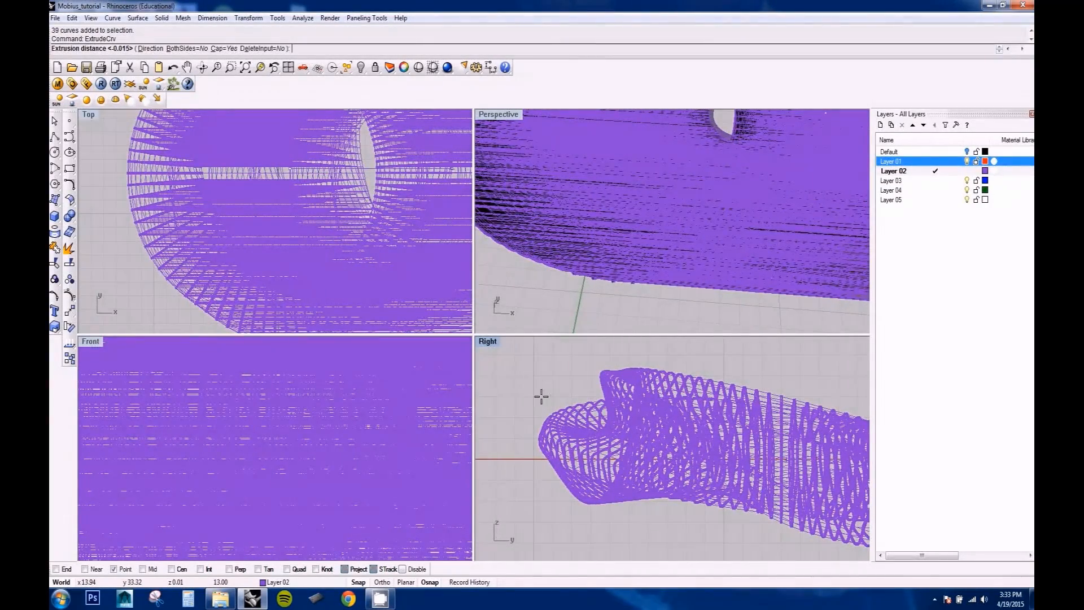
pyautogui.click(151, 49)
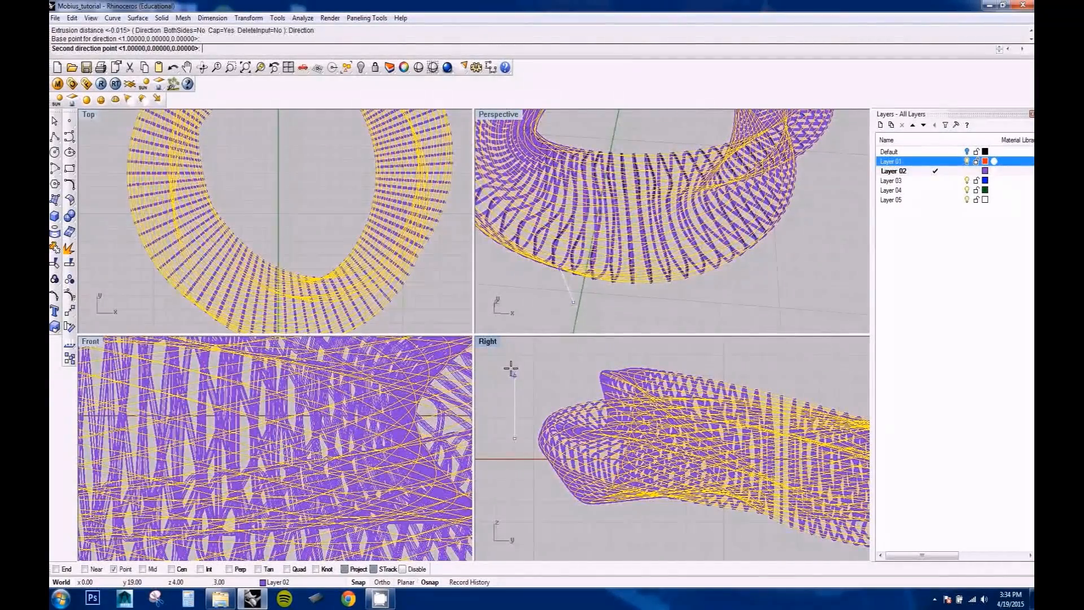
pyautogui.click(511, 368)
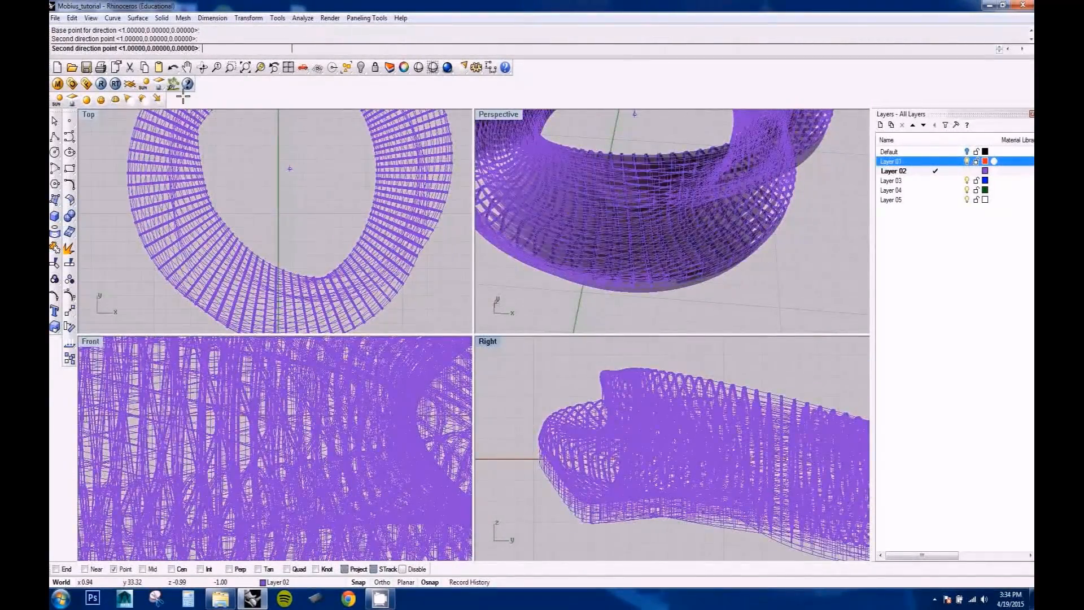
pyautogui.press('Return')
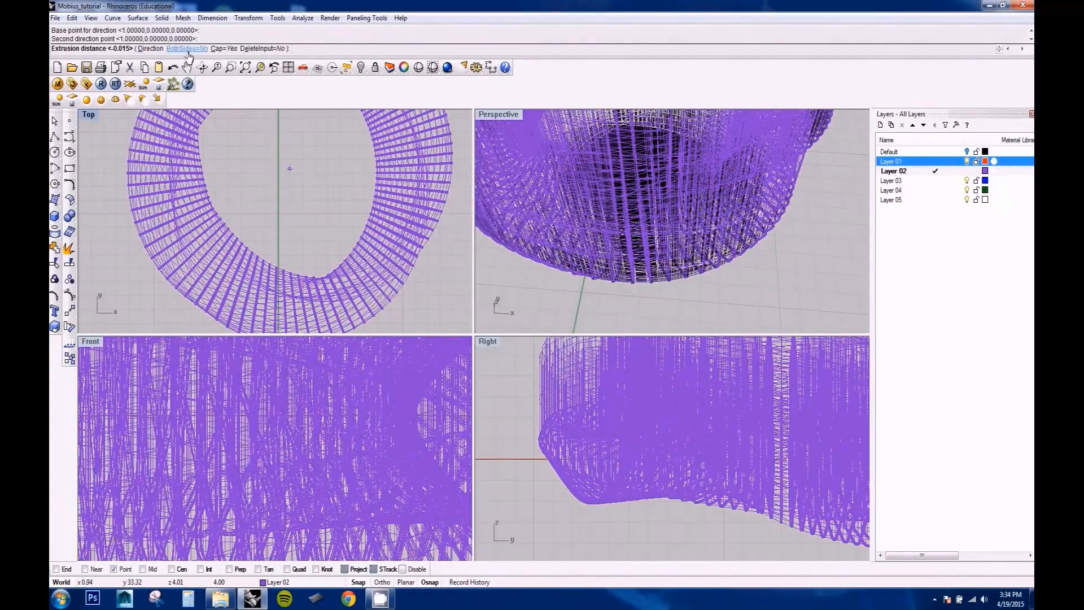
pyautogui.click(181, 50)
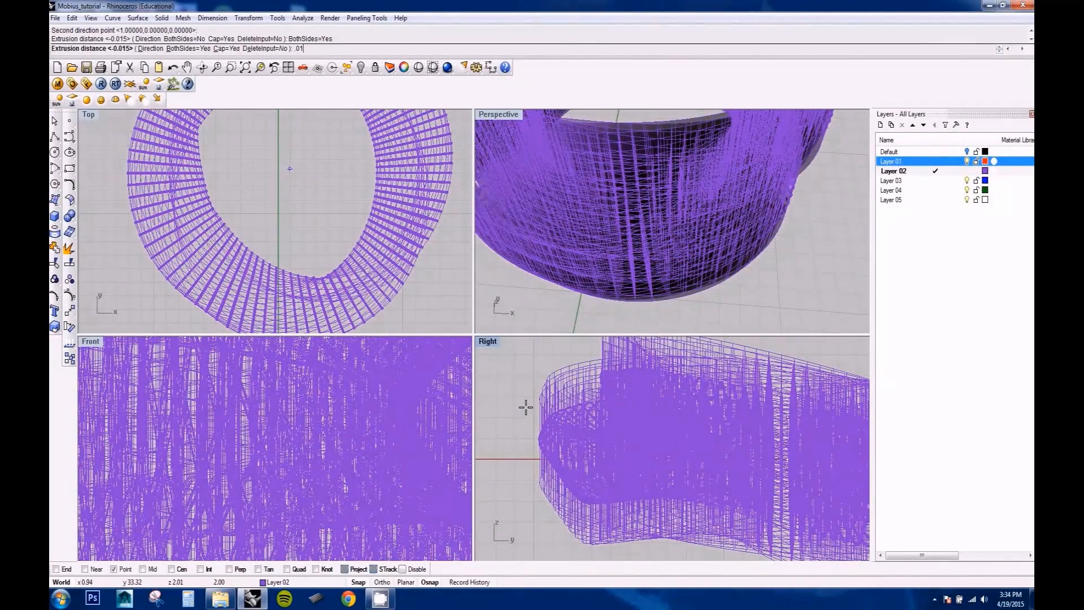
# Step: Try extruding the curves by .015, inspect the strips among the ribs up close, and undo the extrusion
pyautogui.write('.015')
pyautogui.press('Return')
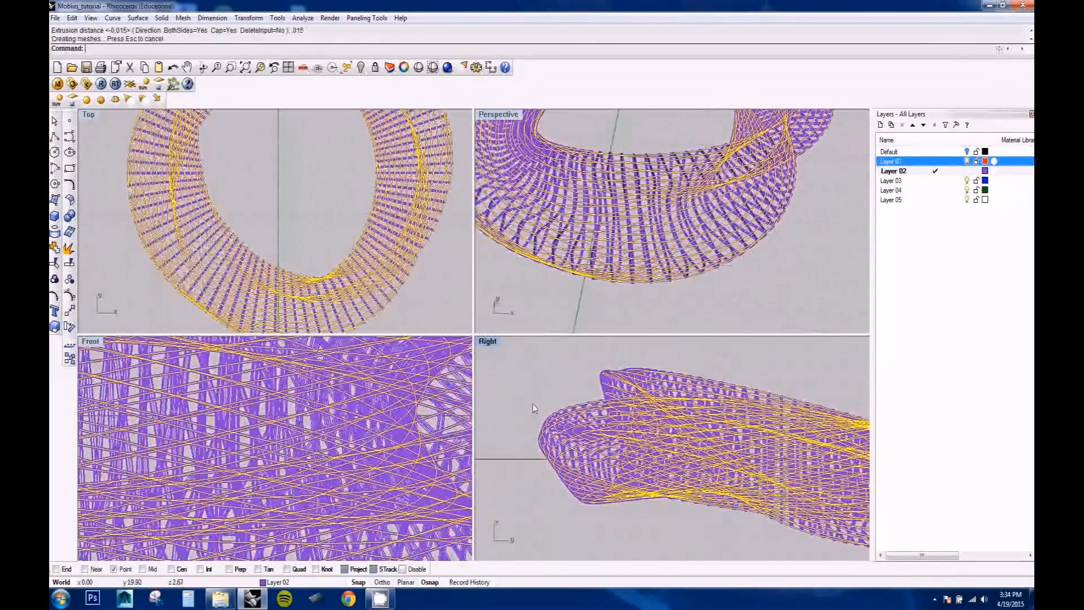
pyautogui.scroll(5, 602, 413)
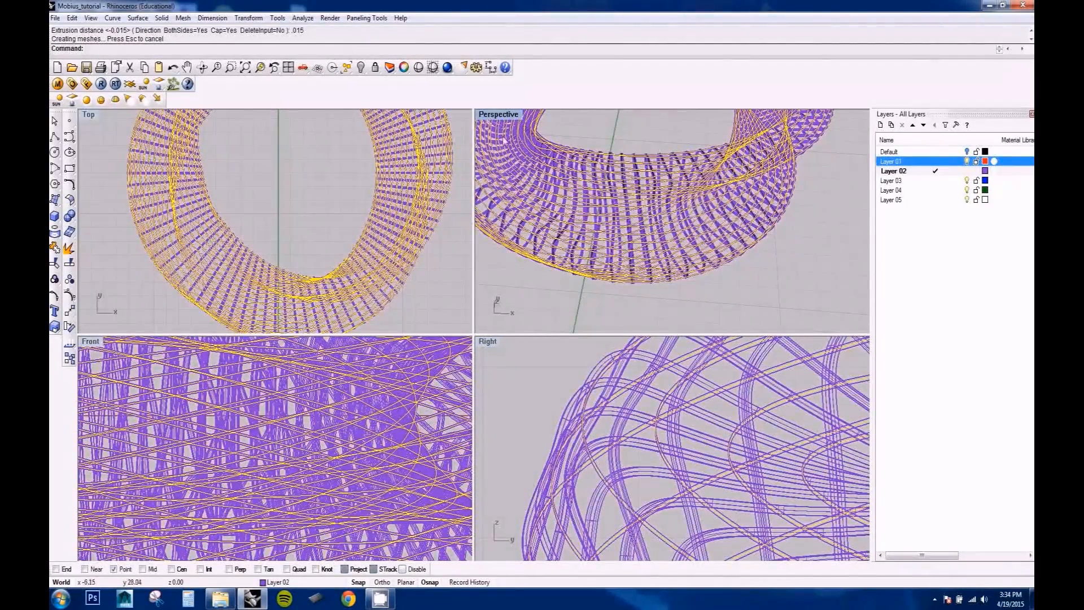
pyautogui.doubleClick(500, 115)
pyautogui.moveTo(485, 361); pyautogui.dragTo(441, 305, button='right')
pyautogui.scroll(5, 429, 316)
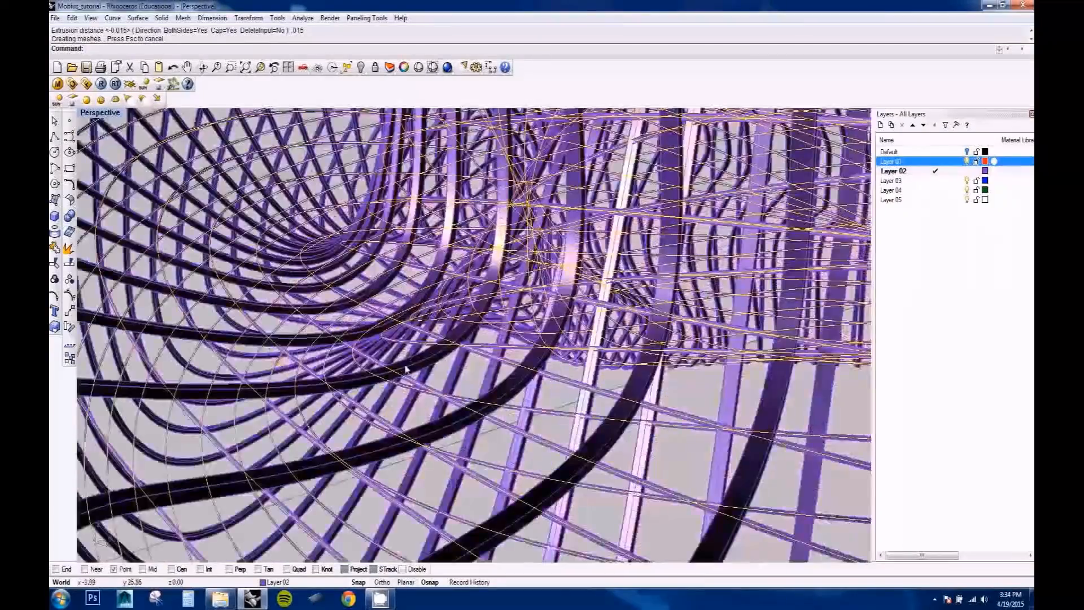
pyautogui.moveTo(418, 372); pyautogui.dragTo(387, 464, button='right')
pyautogui.scroll(-3, 329, 432)
pyautogui.scroll(5, 328, 432)
pyautogui.scroll(3, 357, 454)
pyautogui.hotkey('ctrl', 'z')
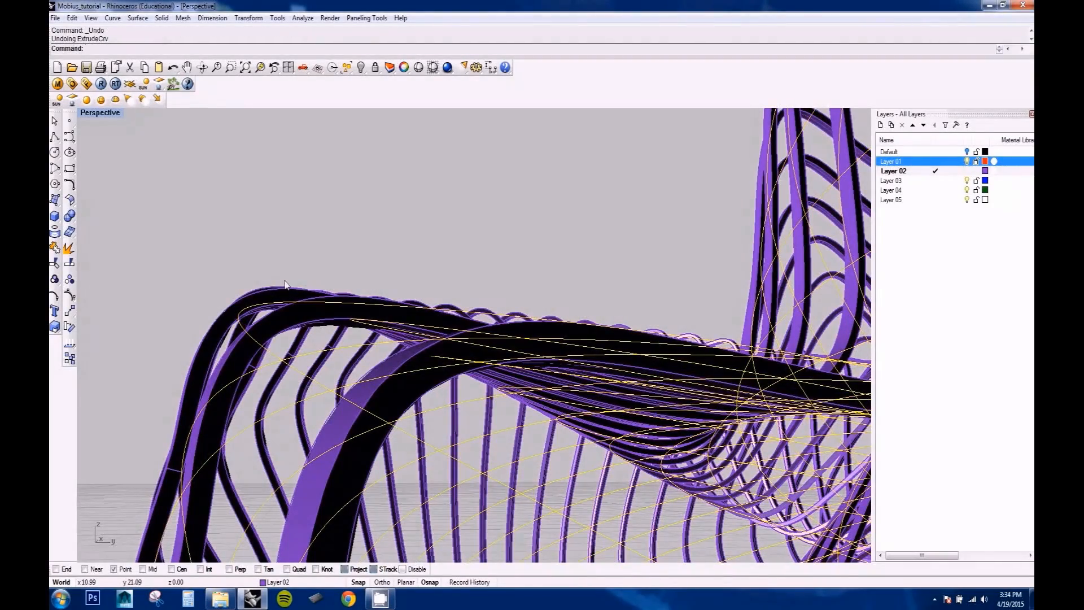
# Step: Extrude the lengthwise curves to both sides with a distance of .02, hide Layer 01 and check the resulting lattice
pyautogui.rightClick(282, 266)
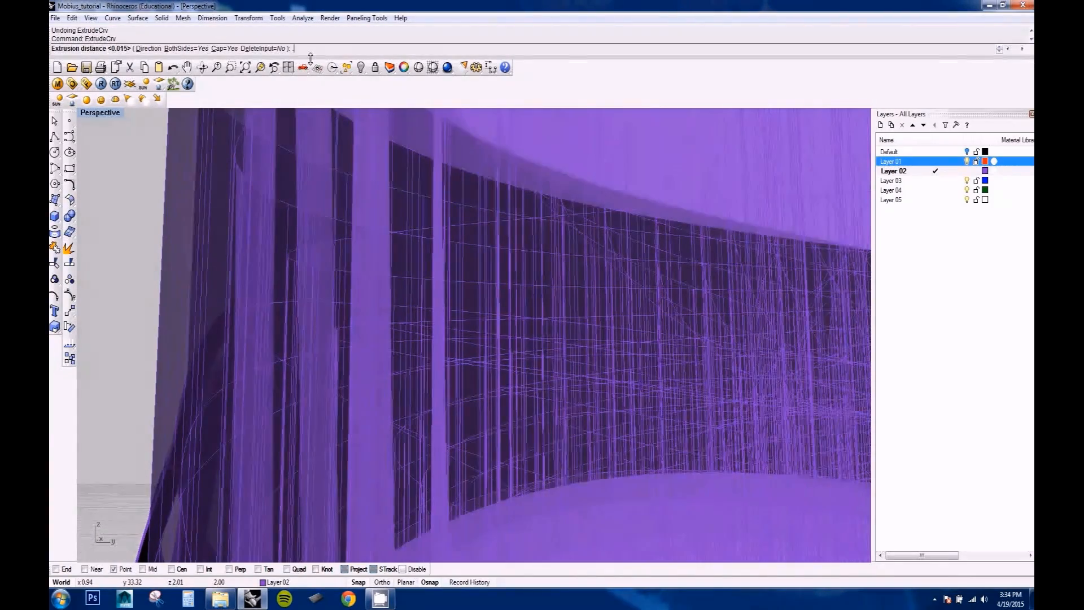
pyautogui.press('Return')
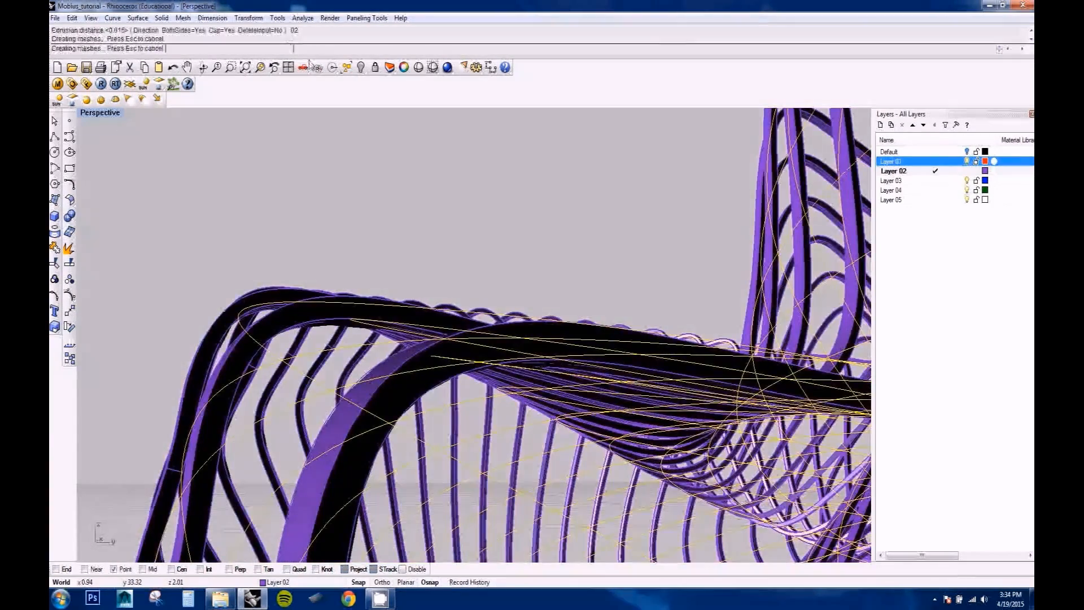
pyautogui.moveTo(308, 358); pyautogui.dragTo(443, 438, button='right')
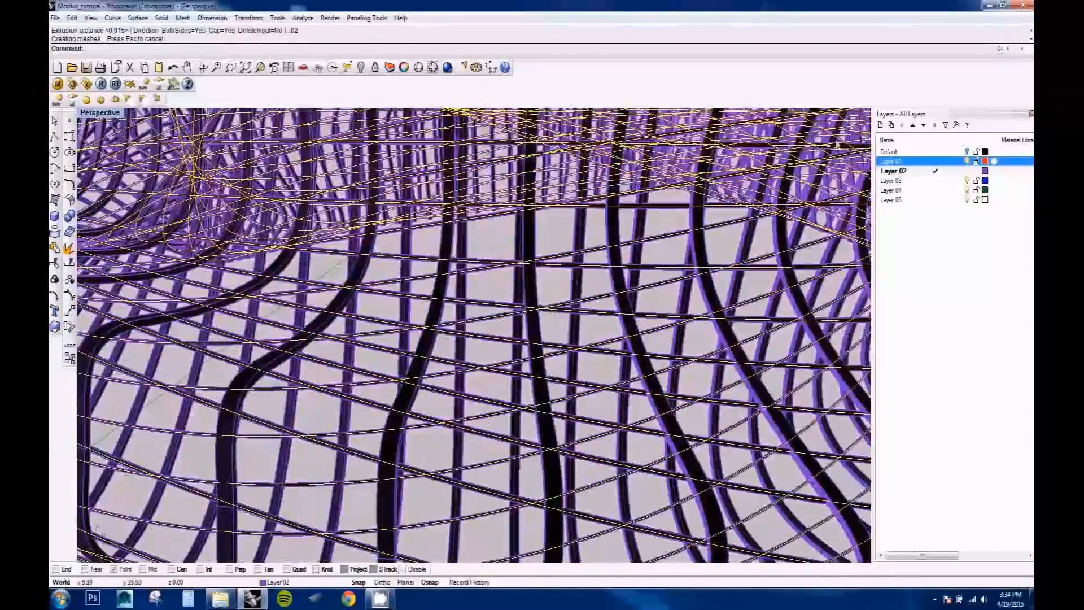
pyautogui.click(967, 162)
pyautogui.scroll(-10, 590, 381)
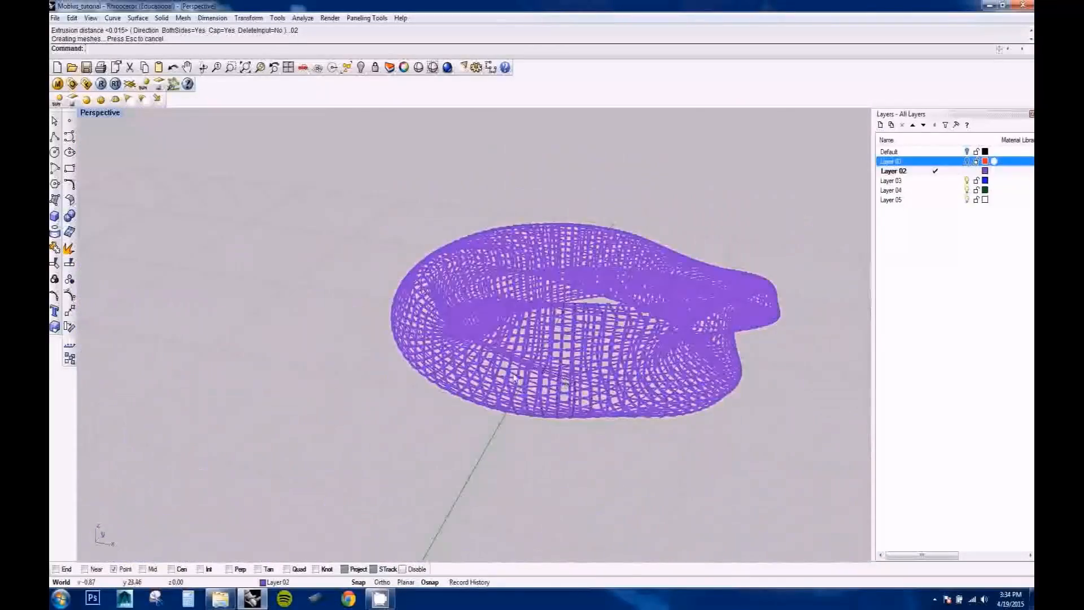
pyautogui.moveTo(581, 316); pyautogui.dragTo(535, 421, button='right')
pyautogui.scroll(7, 524, 328)
pyautogui.scroll(-6, 525, 332)
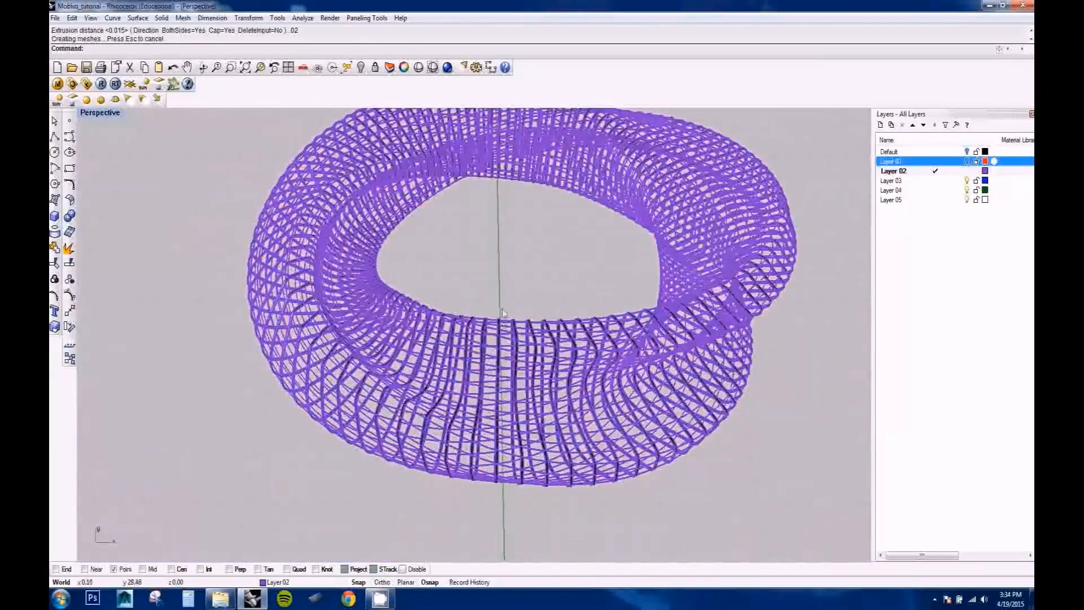
pyautogui.scroll(3, 508, 300)
pyautogui.scroll(-3, 507, 296)
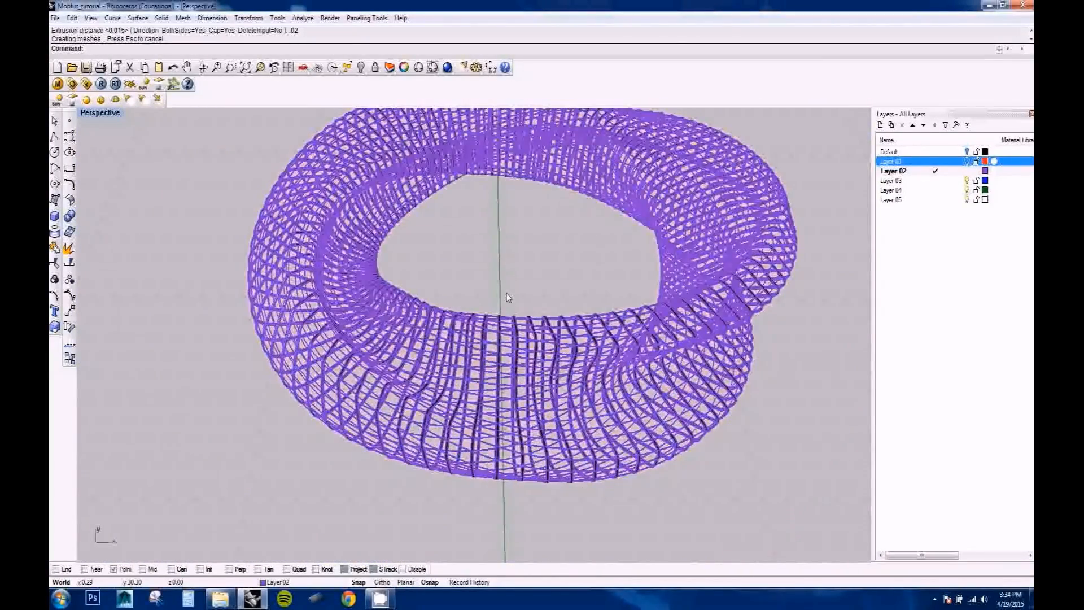
# Step: Select the extruded lengthwise strips and offset them as solids to both sides with a distance of .015
pyautogui.hotkey('ctrl', 'a')
pyautogui.moveTo(506, 487); pyautogui.dragTo(481, 381, button='right')
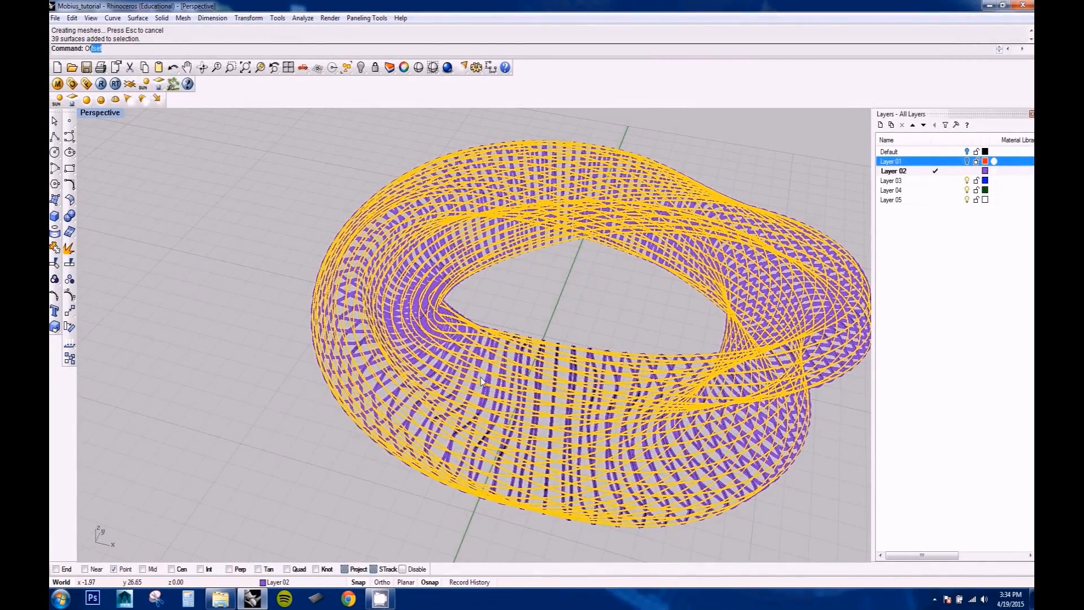
pyautogui.write('Of')
pyautogui.press('Return')
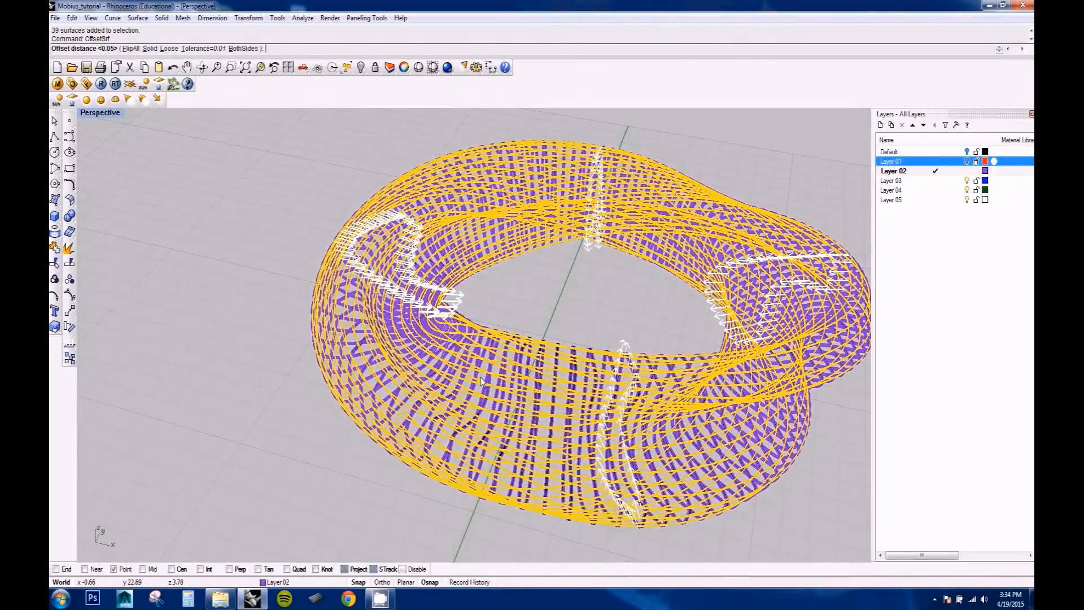
pyautogui.write('s')
pyautogui.press('Return')
pyautogui.write('b')
pyautogui.press('Return')
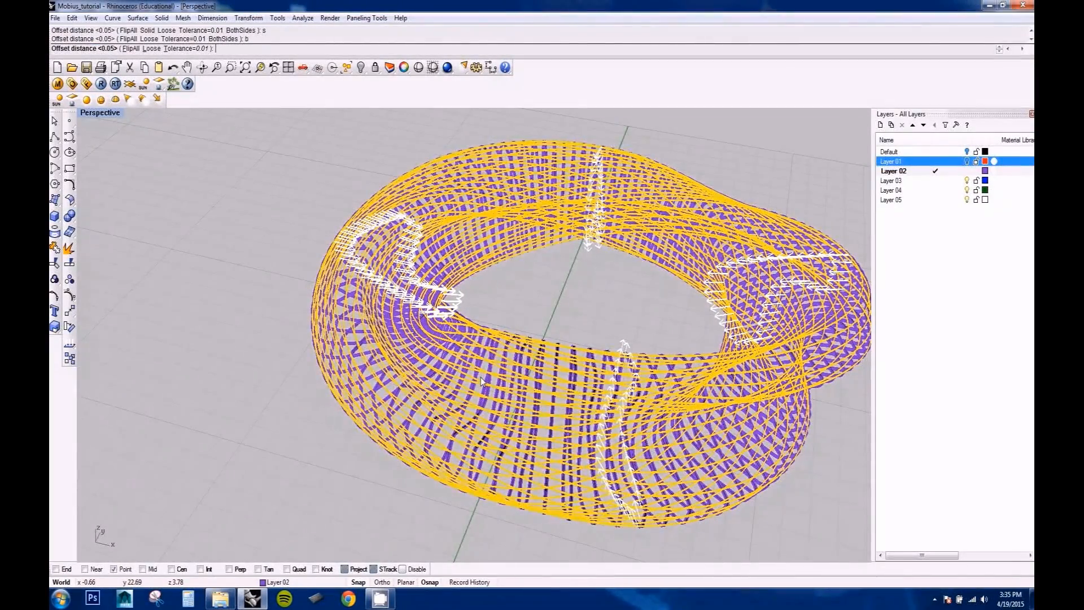
pyautogui.scroll(10, 477, 362)
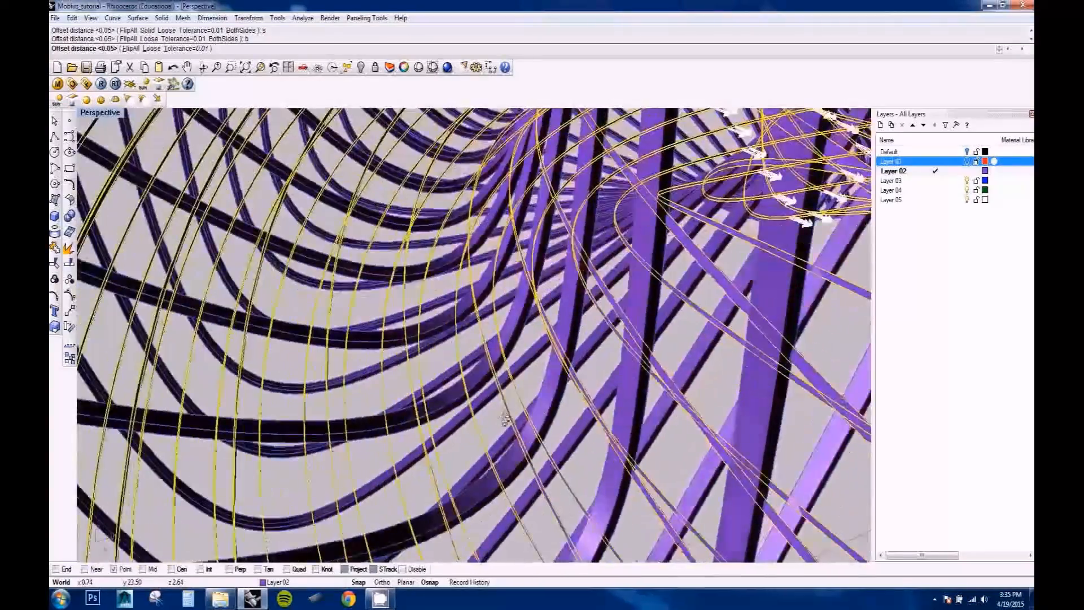
pyautogui.moveTo(505, 419); pyautogui.dragTo(257, 104, button='right')
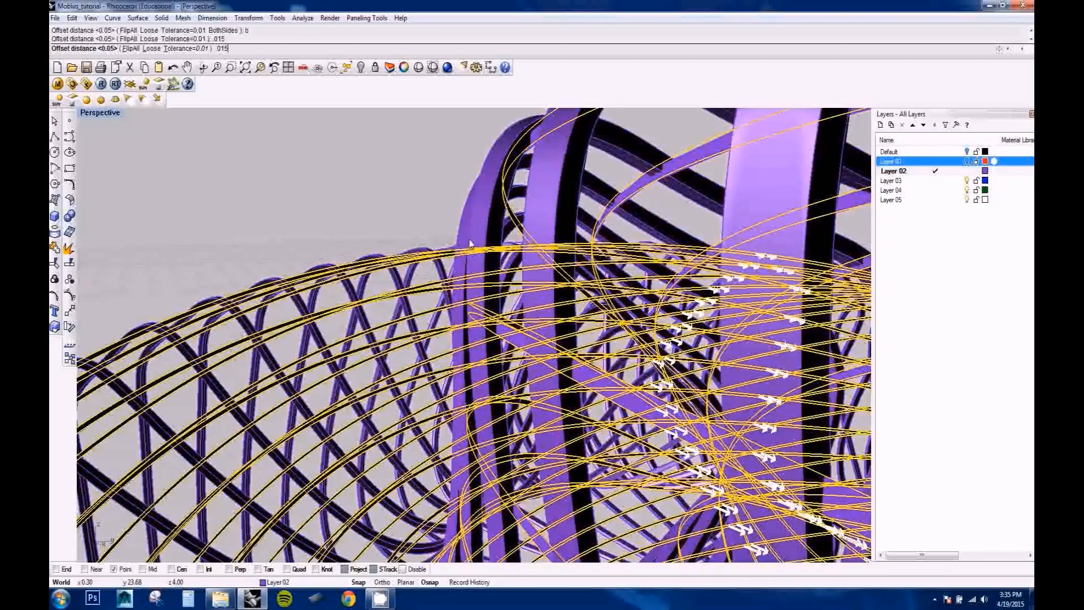
pyautogui.press('Return')
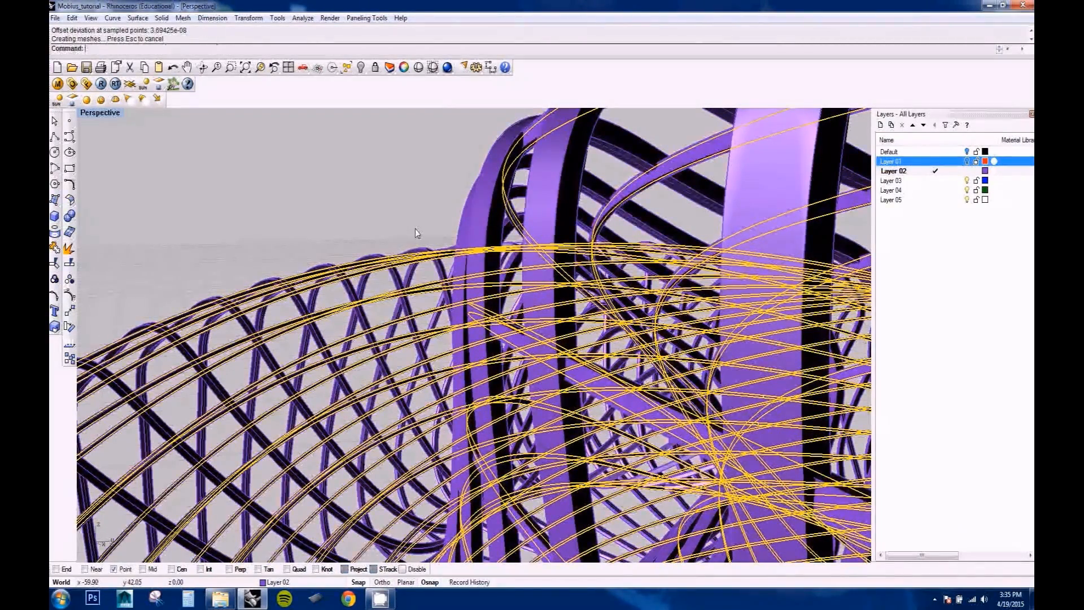
# Step: Turn the Default layer back on to bring back the black Mobius rings next to the finished lattice
pyautogui.moveTo(369, 201); pyautogui.dragTo(526, 373, button='right')
pyautogui.scroll(-8, 567, 378)
pyautogui.scroll(-7, 526, 373)
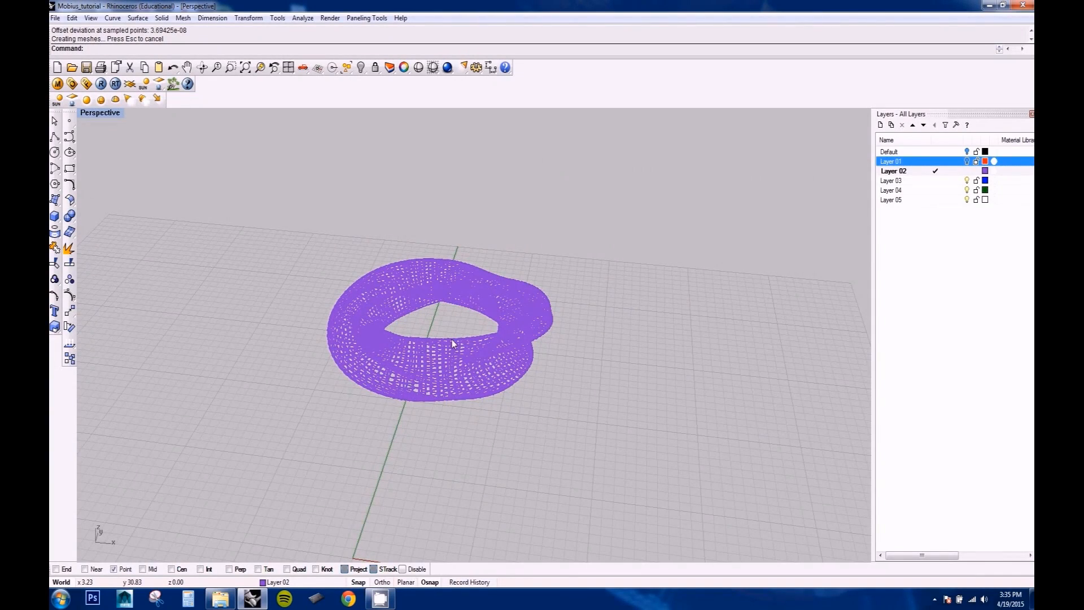
pyautogui.click(966, 152)
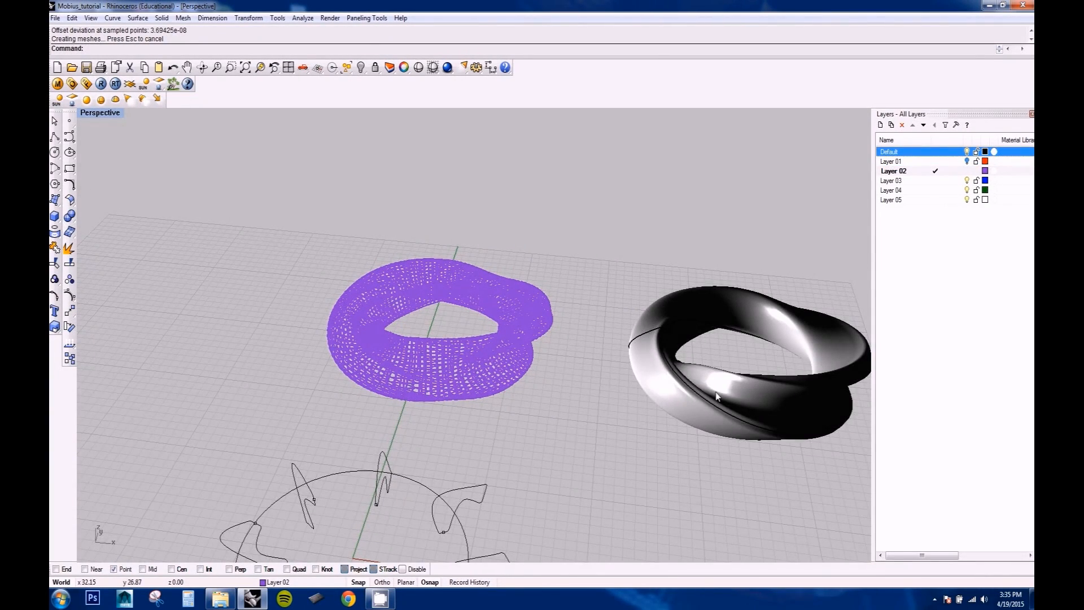
# Step: Move the nearby black Mobius ring into the purple rib lattice and inspect the fit up close
pyautogui.scroll(4, 623, 396)
pyautogui.scroll(-6, 692, 405)
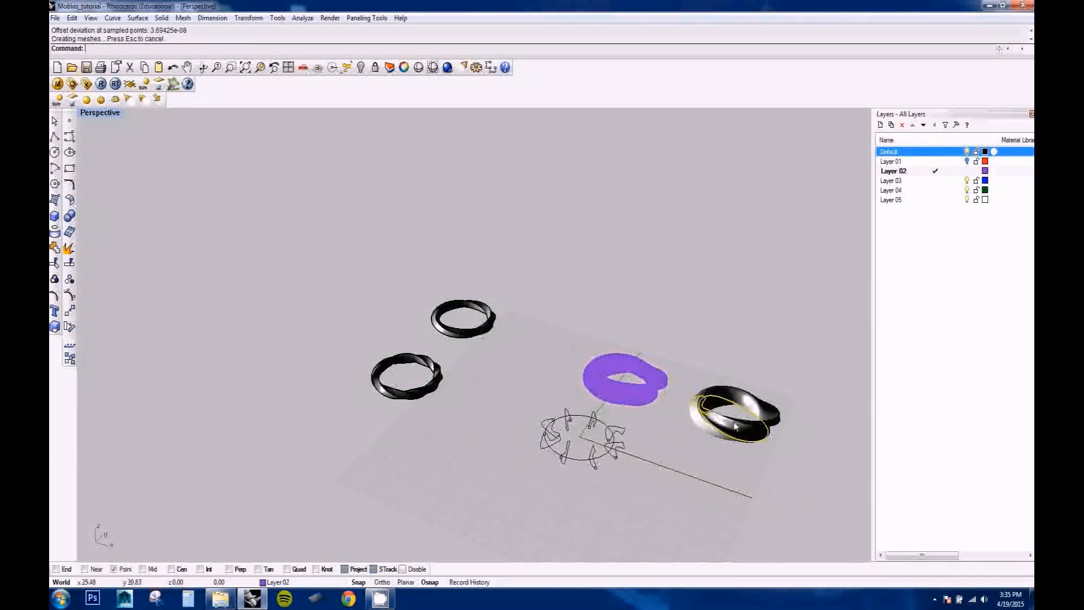
pyautogui.moveTo(623, 377)
pyautogui.mouseDown()
pyautogui.moveTo(689, 401)
pyautogui.moveTo(618, 390)
pyautogui.mouseUp()
pyautogui.scroll(8, 619, 389)
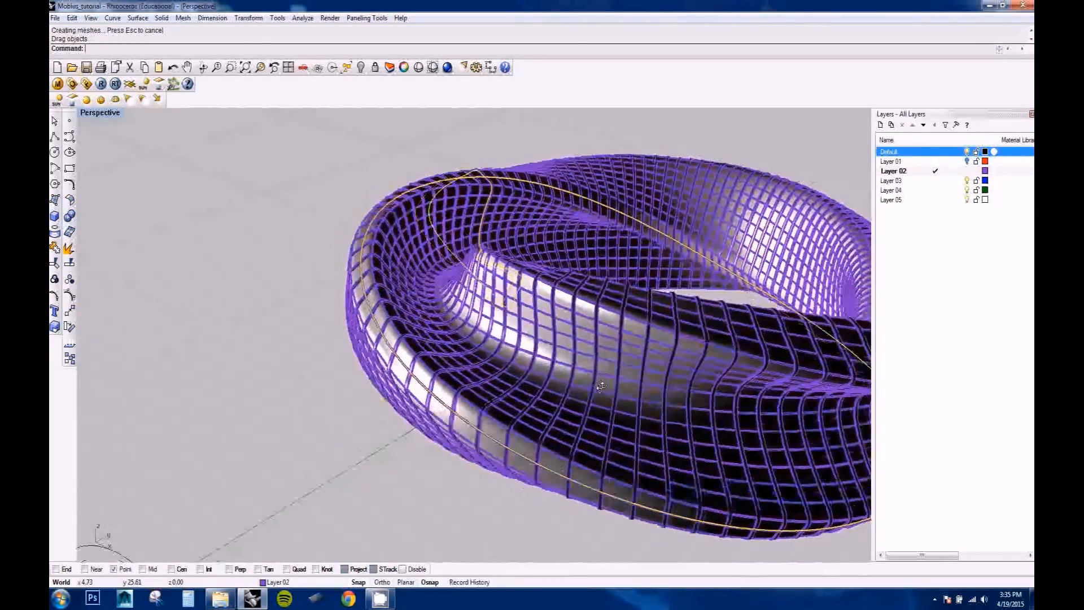
pyautogui.scroll(10, 547, 356)
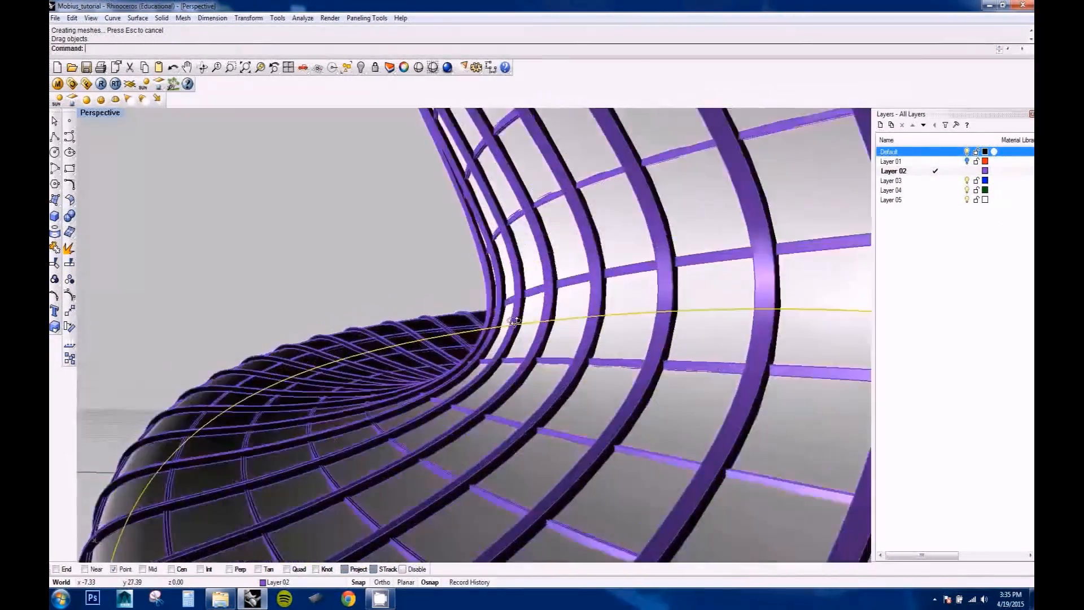
pyautogui.scroll(10, 508, 316)
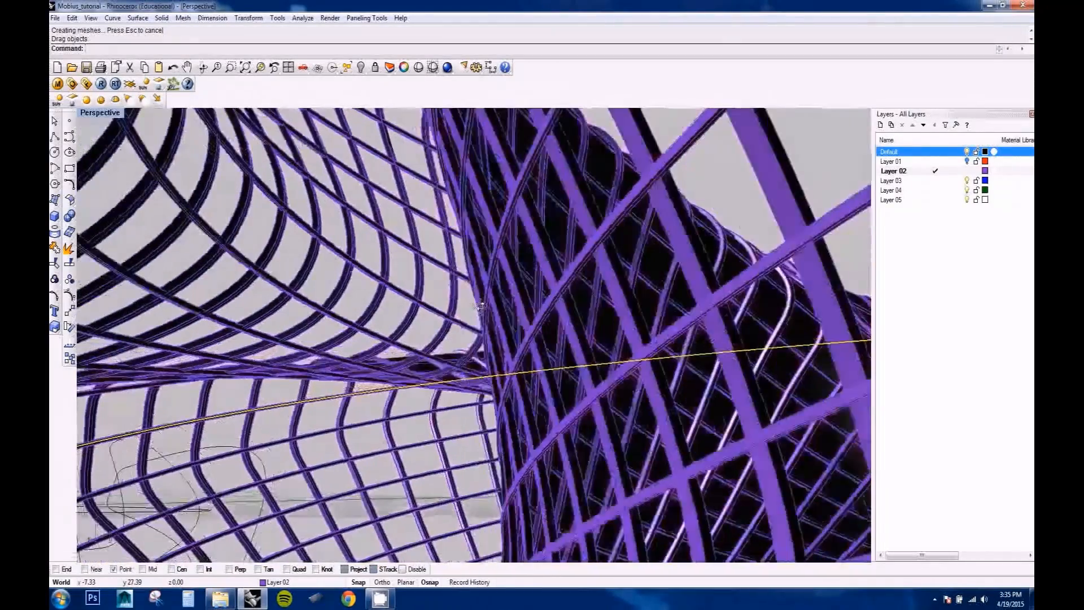
# Step: Try dragging the black ring relative to the purple lattice, check the fit from several sides and undo the drag
pyautogui.scroll(10, 495, 297)
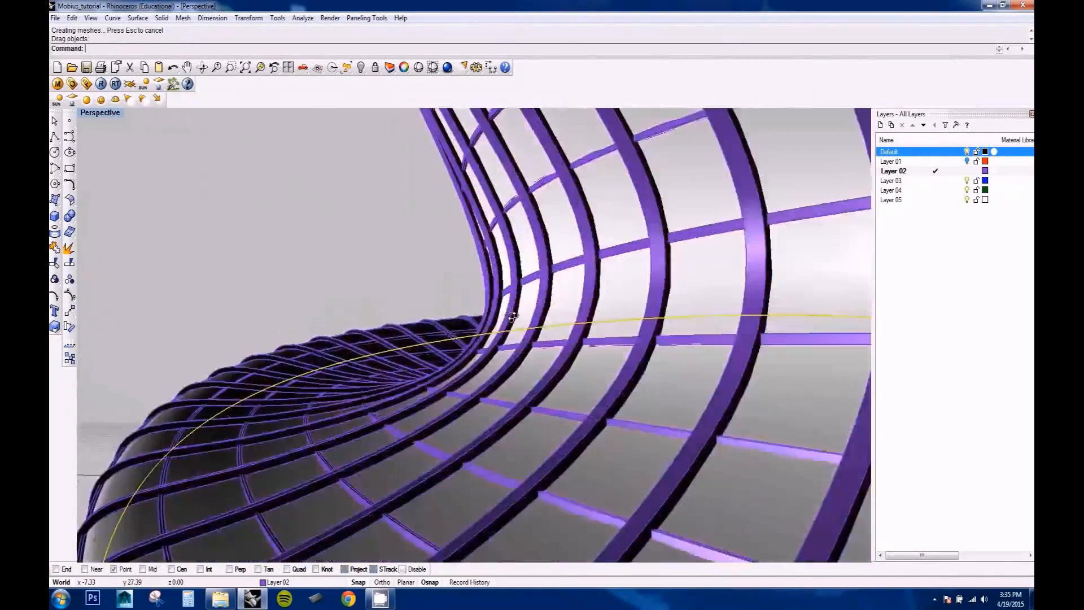
pyautogui.moveTo(512, 316); pyautogui.dragTo(612, 351, button='right')
pyautogui.scroll(-15, 612, 351)
pyautogui.moveTo(564, 332); pyautogui.dragTo(595, 344)
pyautogui.scroll(12, 595, 344)
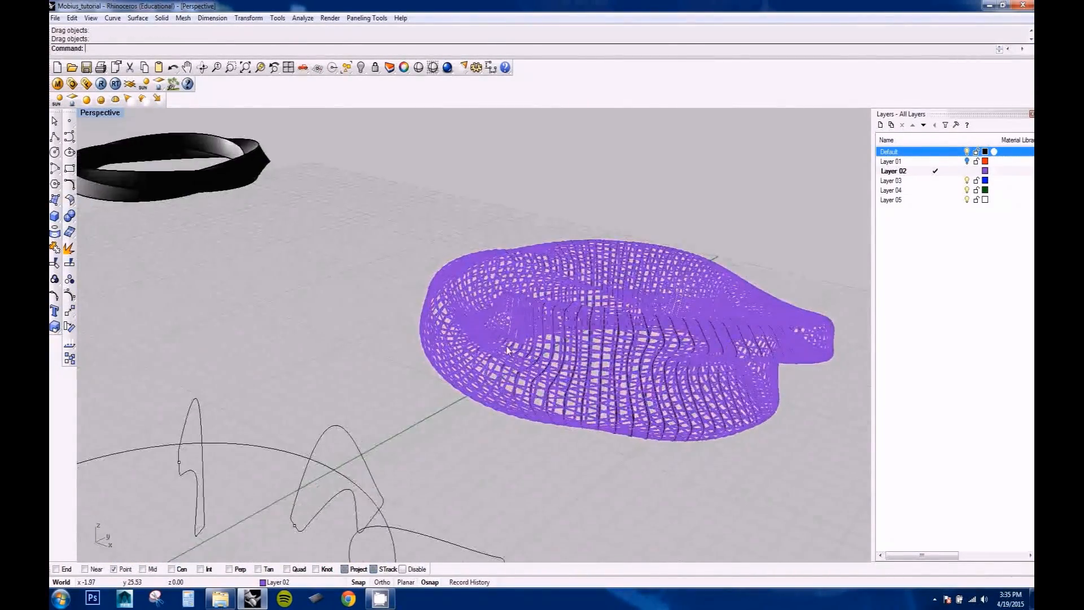
pyautogui.scroll(-12, 569, 374)
pyautogui.hotkey('ctrl', 'z')
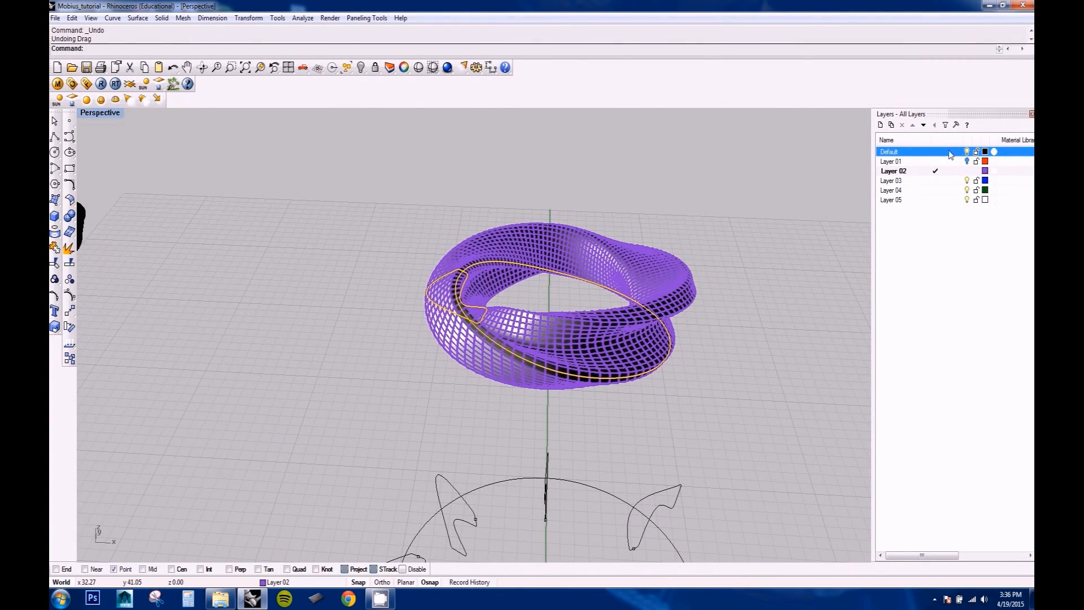
# Step: With Default as the current layer and Layer 02 hidden, contour the selected black ring vertically in the Front view with a contour distance of 1
pyautogui.click(950, 153)
pyautogui.click(967, 171)
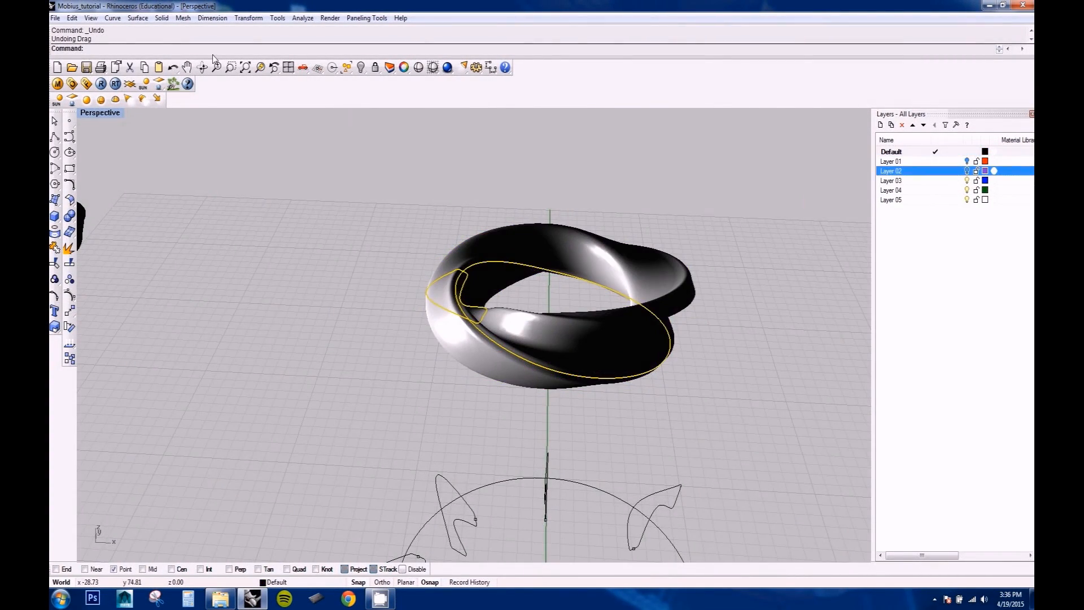
pyautogui.doubleClick(121, 113)
pyautogui.scroll(-6, 379, 430)
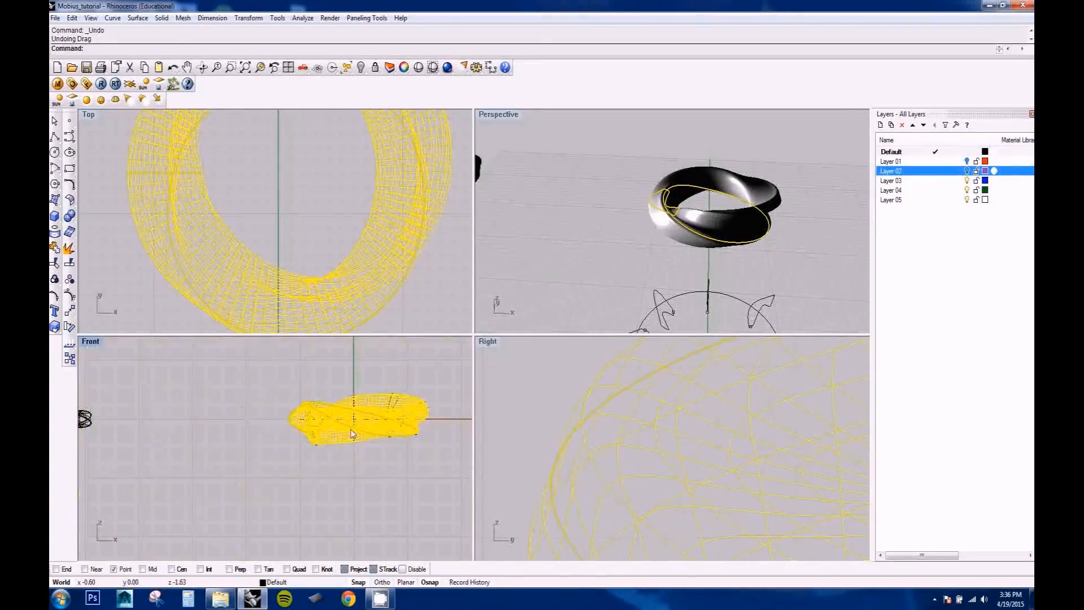
pyautogui.scroll(3, 339, 421)
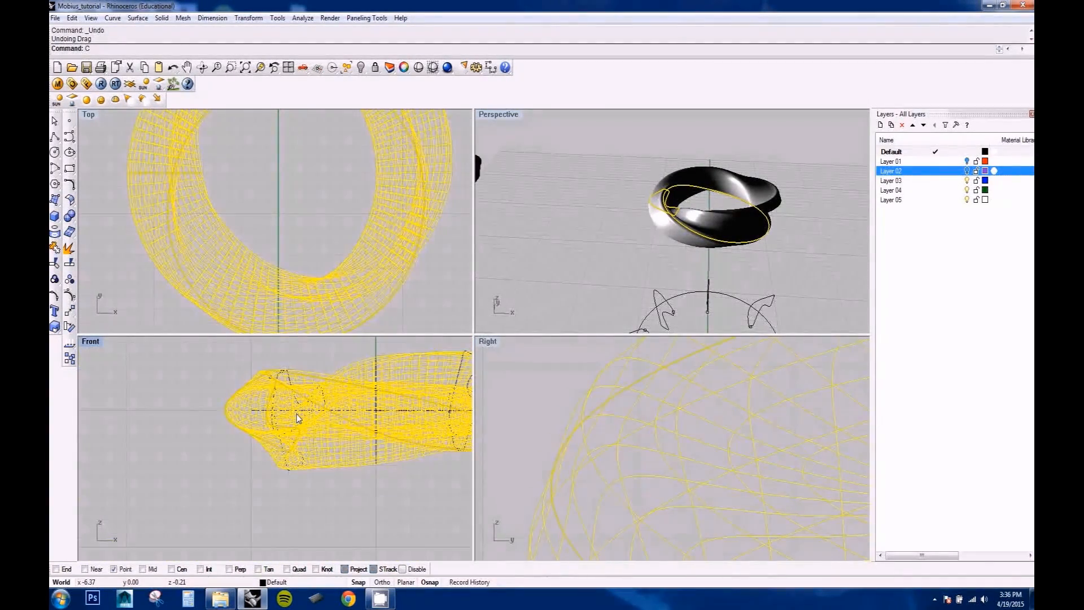
pyautogui.write('Contour')
pyautogui.press('Return')
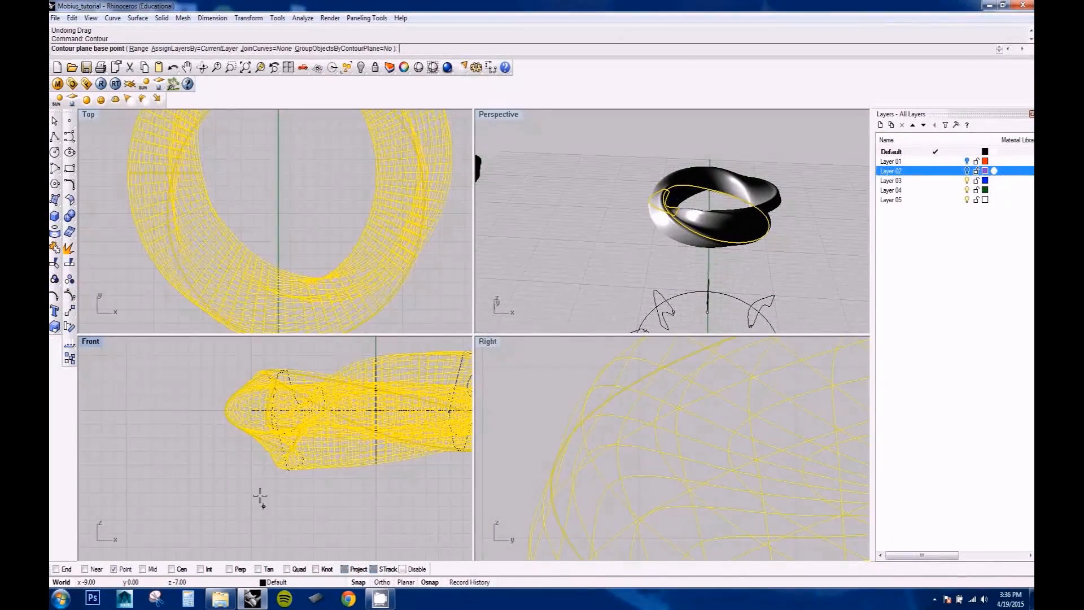
pyautogui.click(210, 476)
pyautogui.click(214, 370)
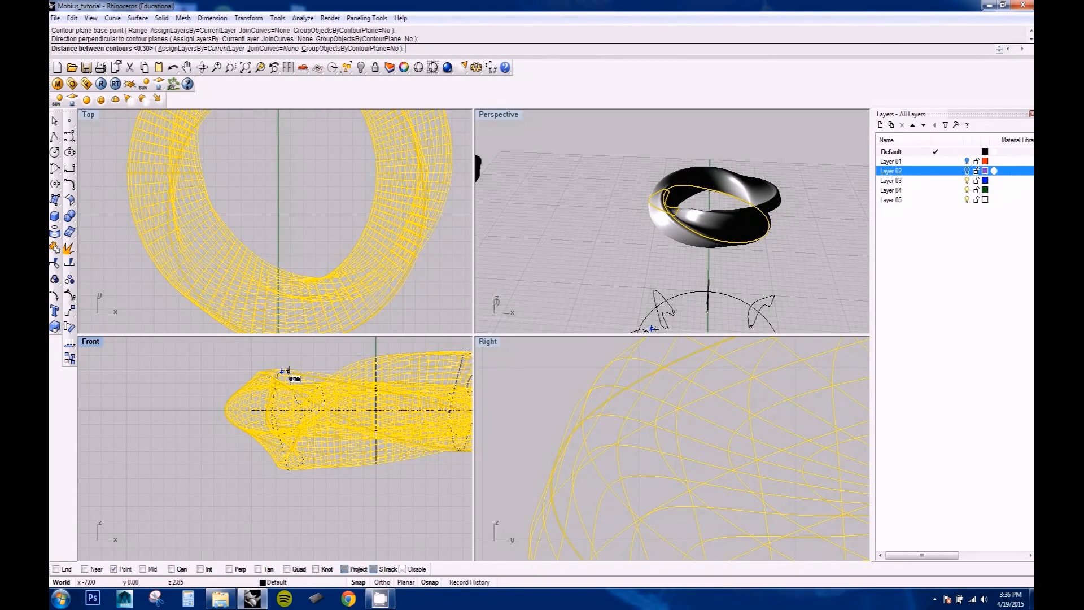
pyautogui.write('1')
pyautogui.press('Return')
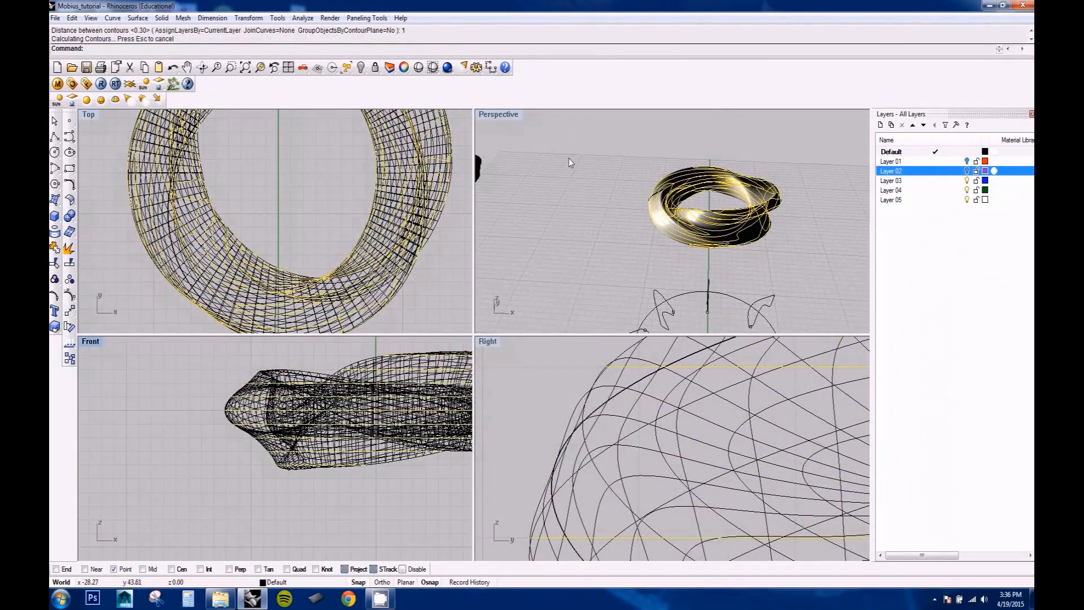
# Step: Move the contour curves to Layer 04, make that layer current, and hide Layer 03 and the Default layer
pyautogui.rightClick(954, 190)
pyautogui.click(965, 323)
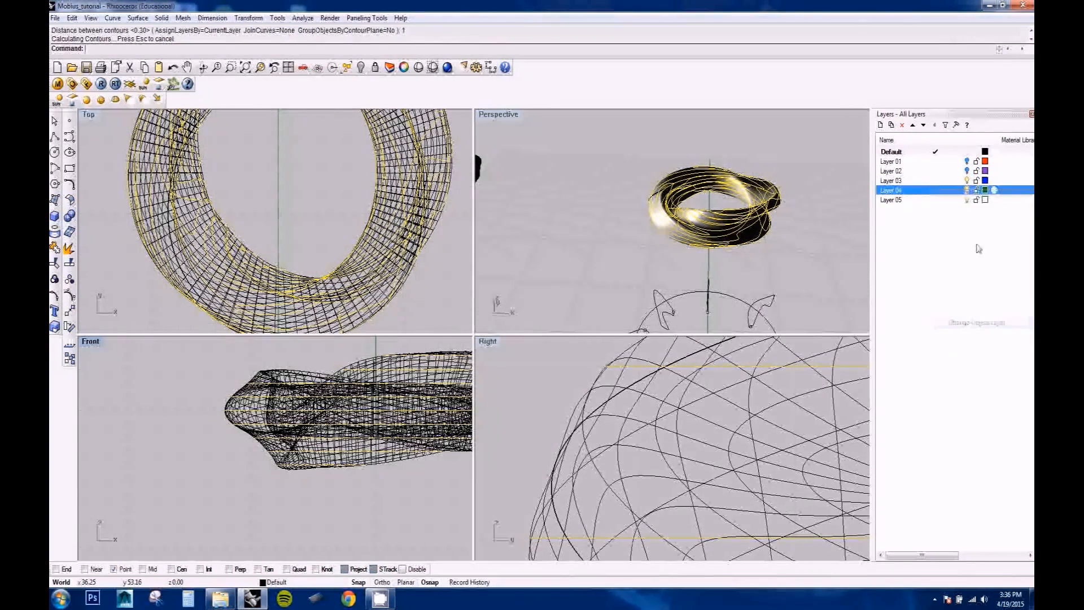
pyautogui.click(967, 181)
pyautogui.click(935, 190)
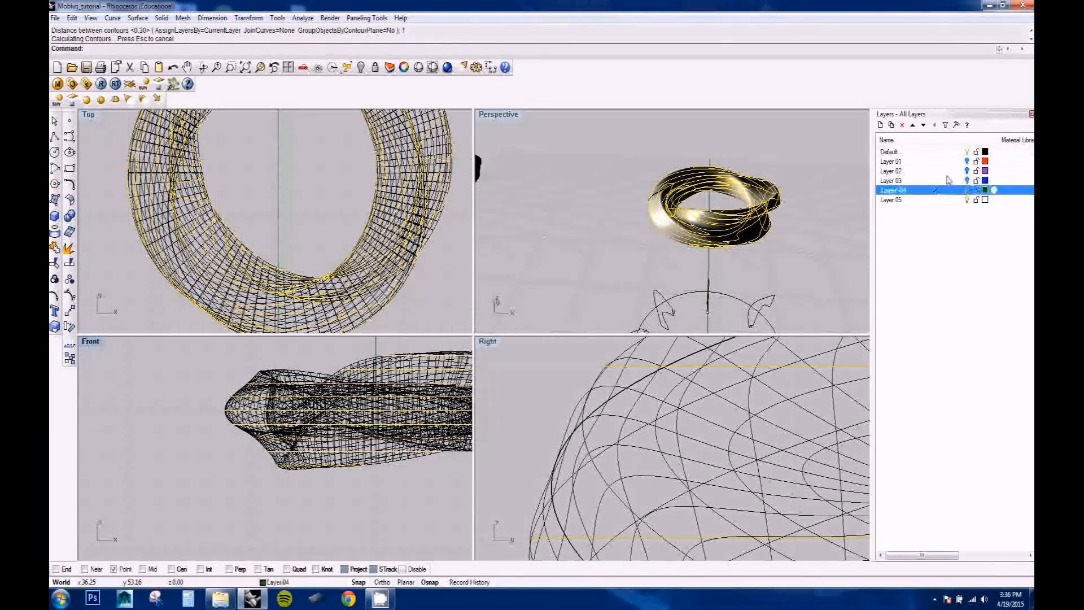
pyautogui.click(966, 152)
# Step: Select all the contour curves in the Perspective view and fill them with planar surfaces using PlanarSrf
pyautogui.doubleClick(508, 115)
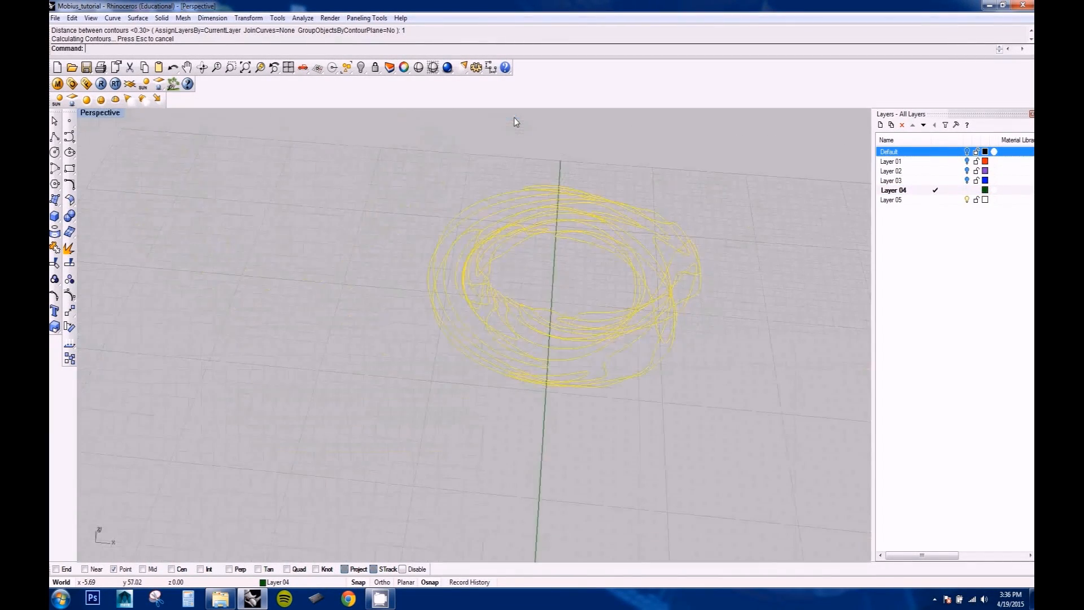
pyautogui.moveTo(514, 117); pyautogui.dragTo(522, 219, button='right')
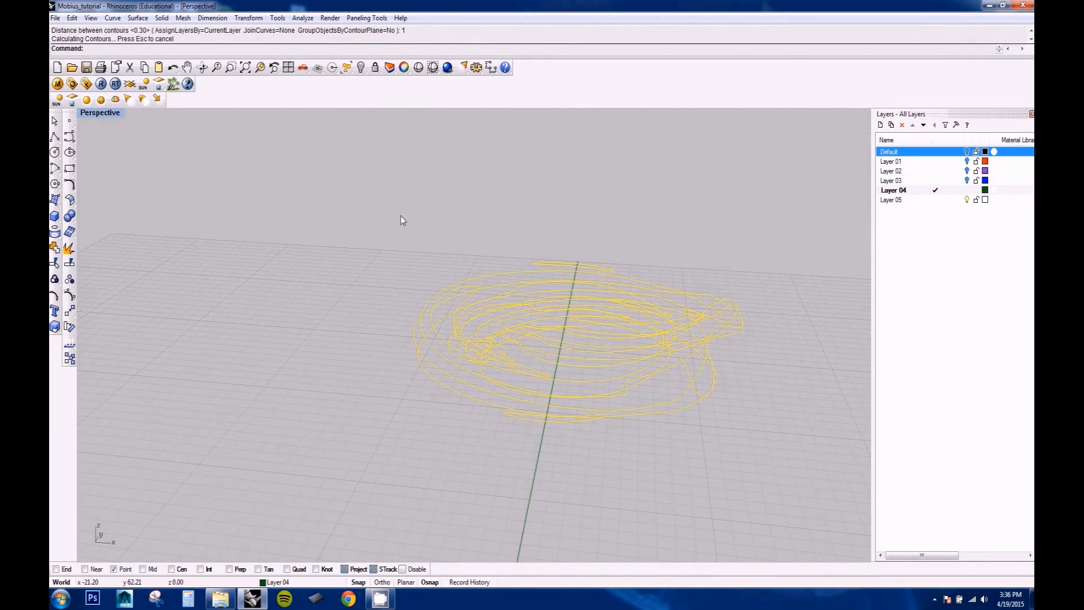
pyautogui.moveTo(384, 225); pyautogui.dragTo(741, 496)
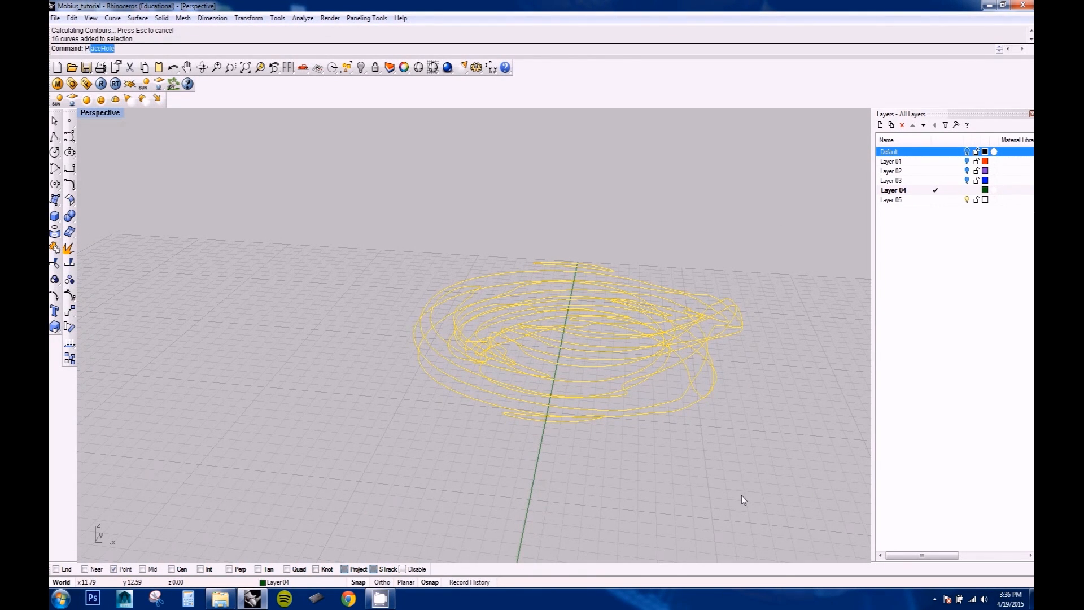
pyautogui.press('Return')
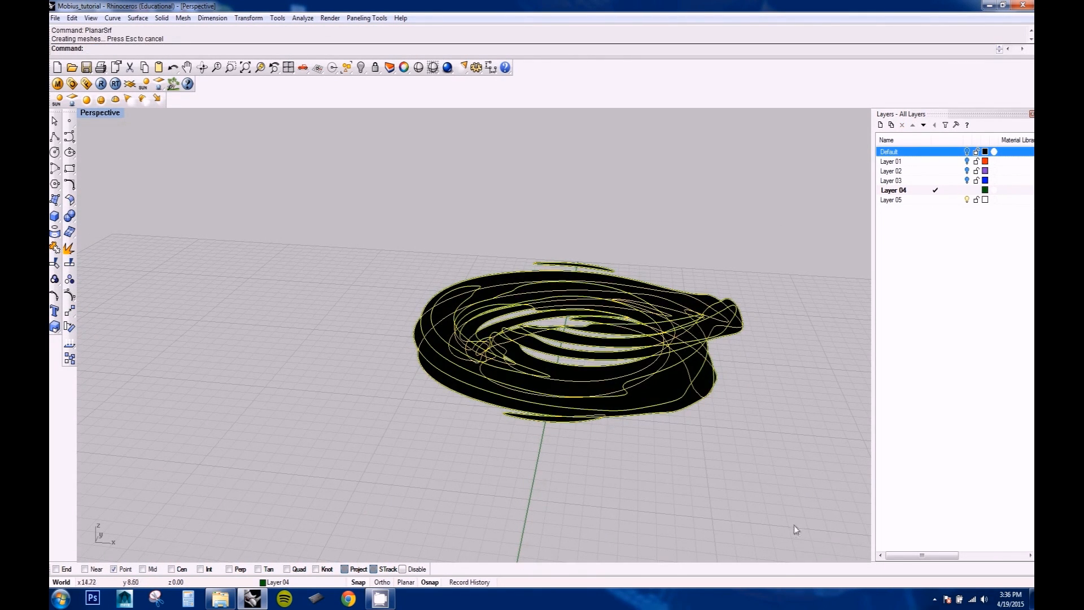
pyautogui.moveTo(678, 376); pyautogui.dragTo(587, 367, button='right')
# Step: Turn Layer 01 and Layer 02 back on to show the lattice around the planar slices in the Perspective view
pyautogui.doubleClick(95, 113)
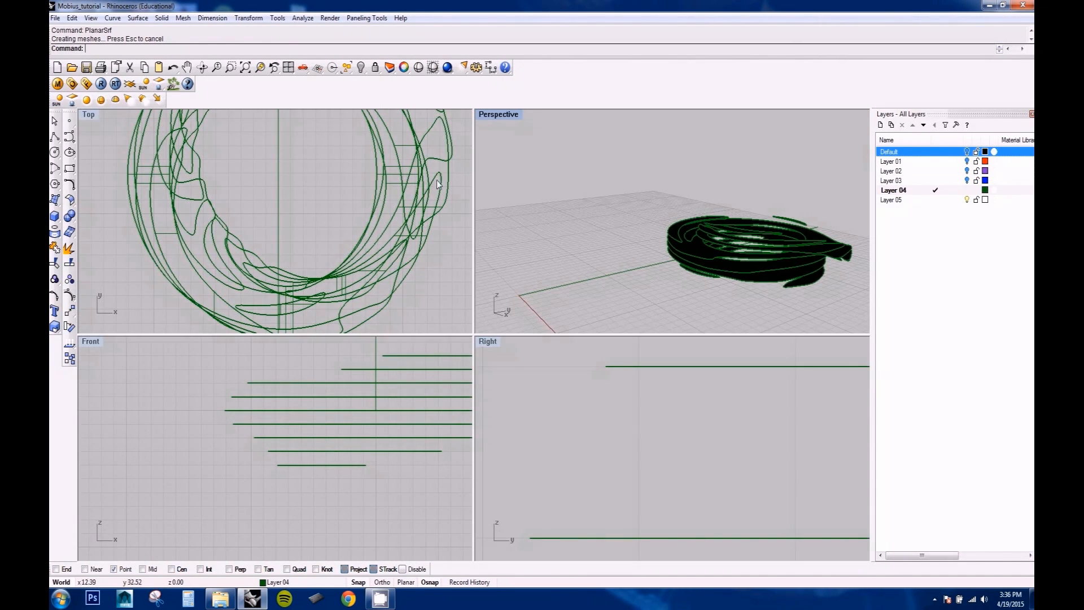
pyautogui.click(967, 161)
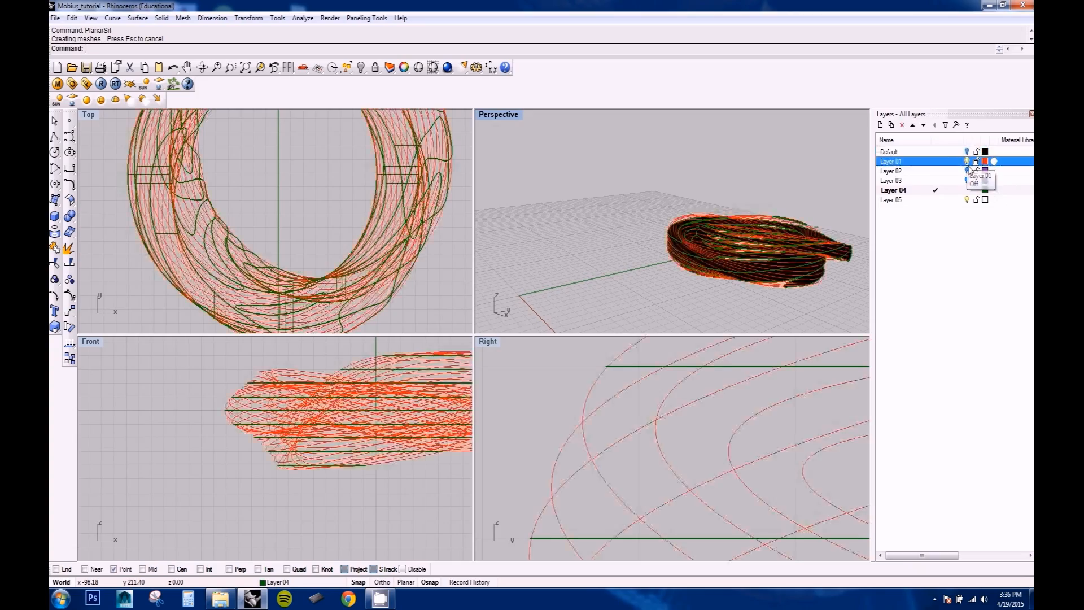
pyautogui.click(967, 171)
pyautogui.moveTo(499, 114); pyautogui.dragTo(577, 244, button='right')
pyautogui.doubleClick(513, 118)
pyautogui.moveTo(533, 217); pyautogui.dragTo(510, 290, button='right')
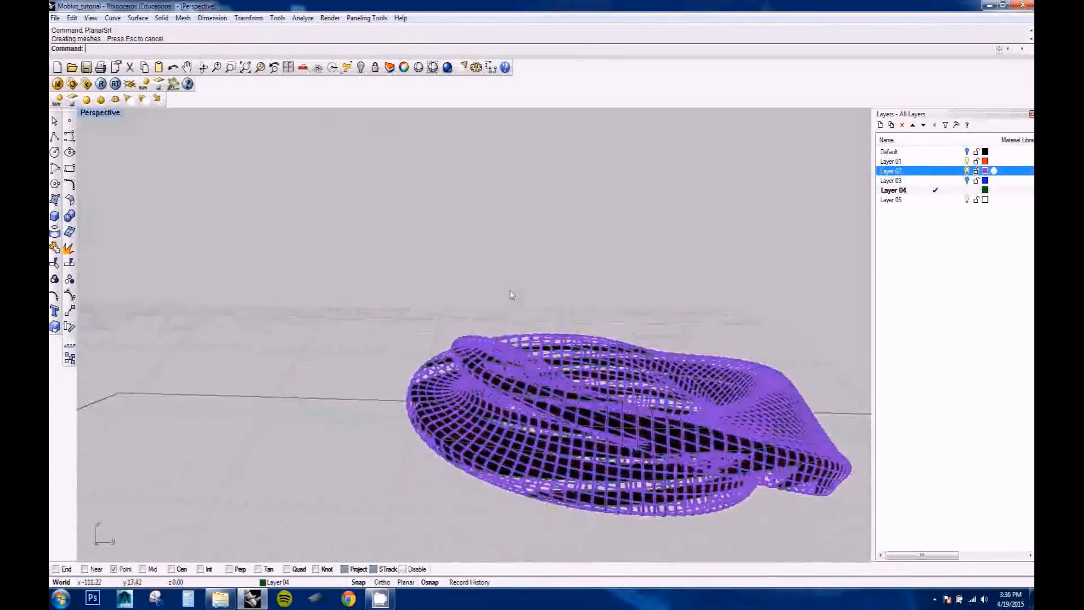
# Step: Inspect the planar slices inside the lattice up close, delete the selected geometry and return to the four-viewport layout
pyautogui.scroll(8, 509, 291)
pyautogui.moveTo(498, 410); pyautogui.dragTo(746, 165, button='right')
pyautogui.scroll(5, 364, 383)
pyautogui.scroll(-5, 526, 351)
pyautogui.press('Delete')
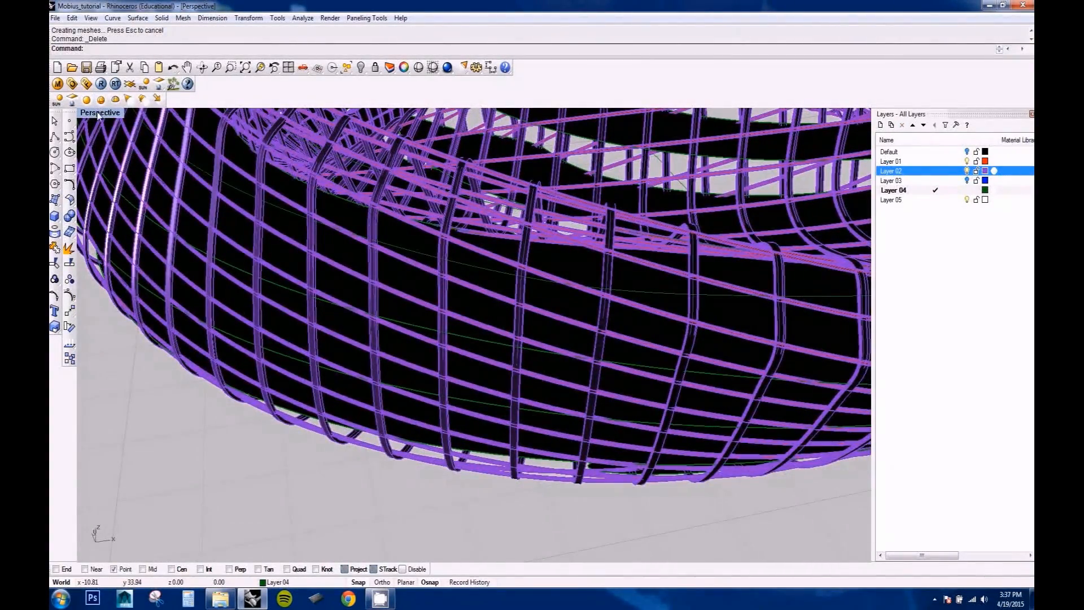
pyautogui.moveTo(237, 214); pyautogui.dragTo(367, 344, button='right')
pyautogui.scroll(-8, 412, 294)
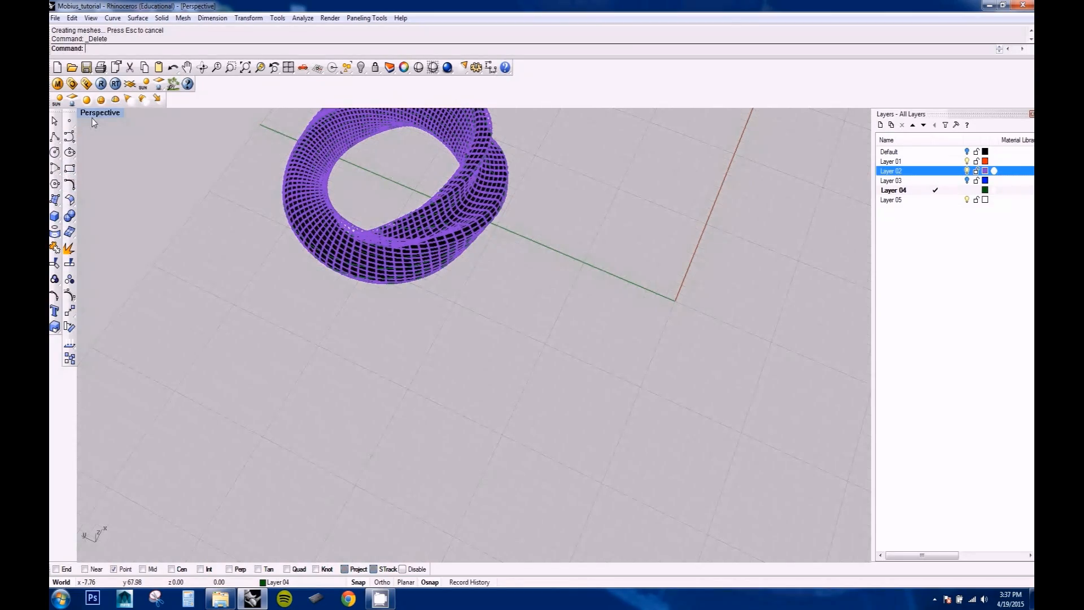
pyautogui.doubleClick(96, 114)
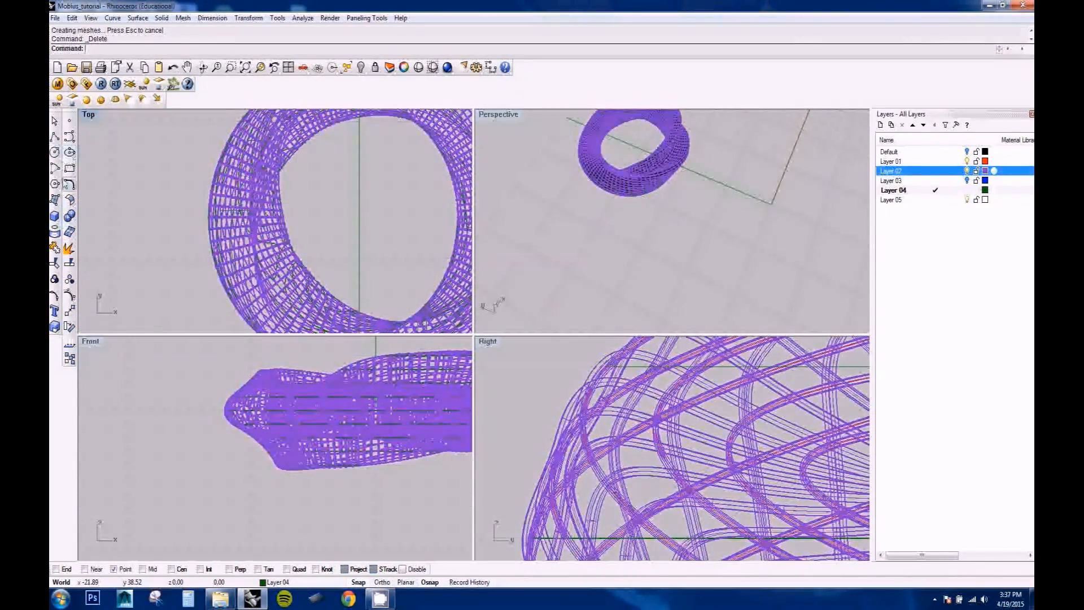
pyautogui.click(159, 135)
pyautogui.click(335, 187)
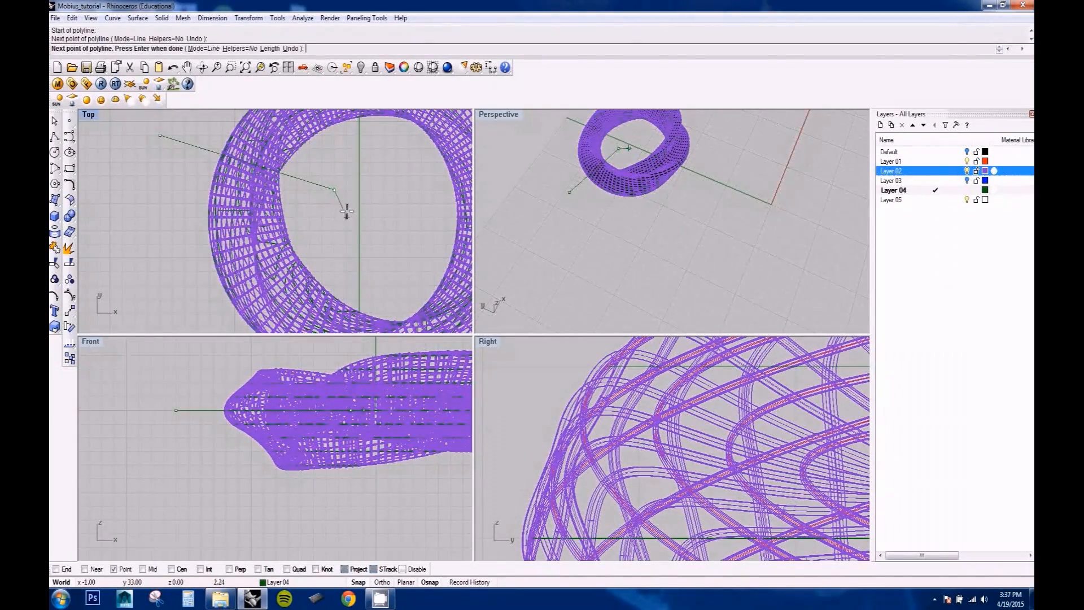
pyautogui.rightClick(345, 211)
pyautogui.moveTo(338, 243)
pyautogui.mouseDown(button='right')
pyautogui.moveTo(306, 224)
pyautogui.moveTo(291, 247)
pyautogui.mouseUp(button='right')
pyautogui.scroll(-10, 311, 234)
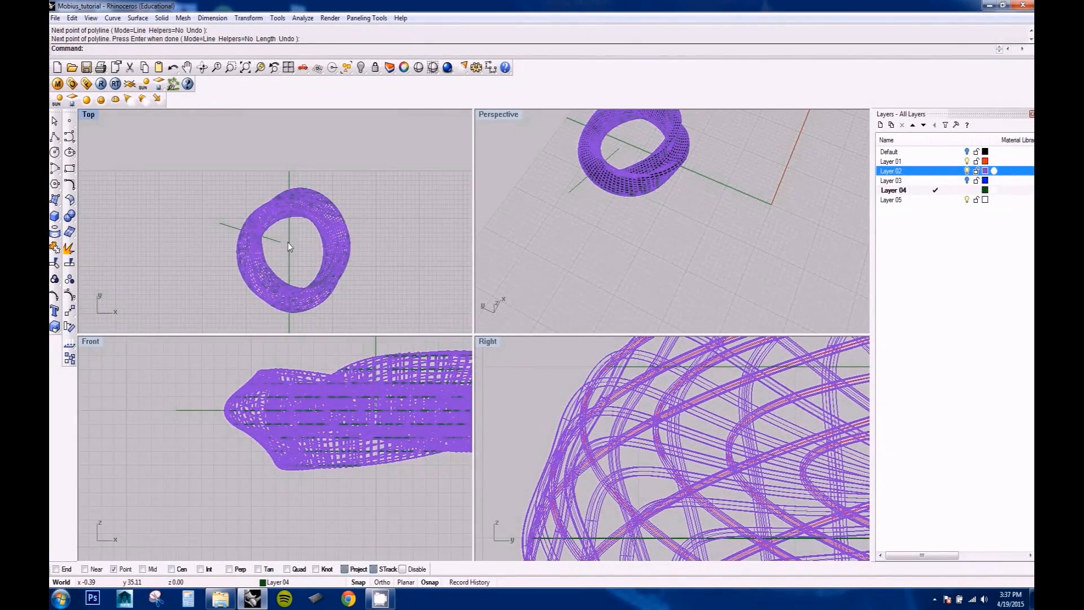
pyautogui.press('Delete')
# Step: Draw a V-shaped three-point polyline in the Top view, crossing both upper sides of the ring with its vertex in the opening
pyautogui.rightClick(219, 225)
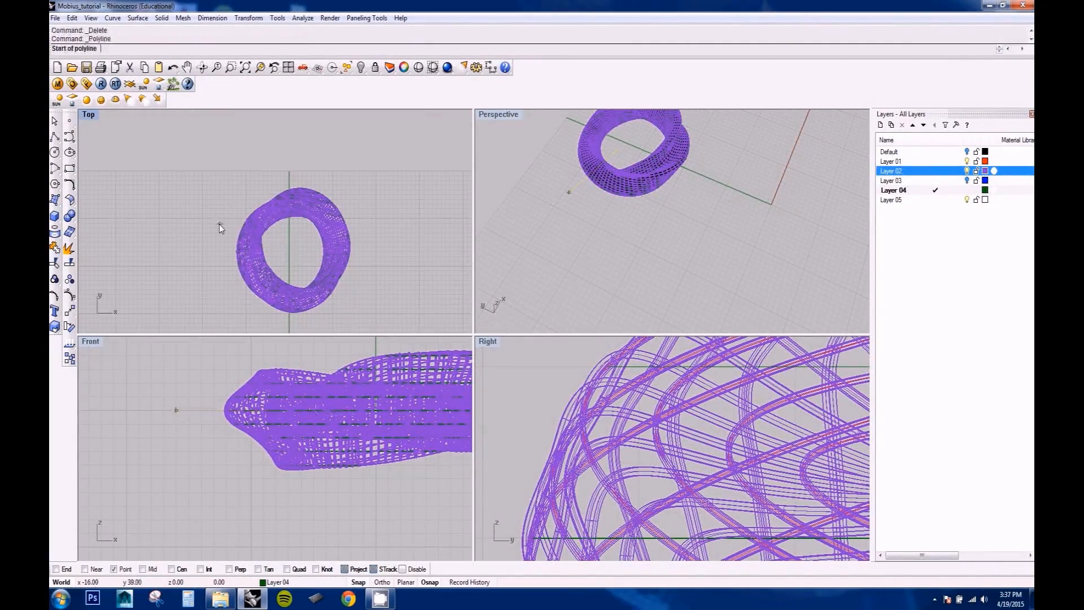
pyautogui.click(215, 219)
pyautogui.click(280, 246)
pyautogui.click(391, 200)
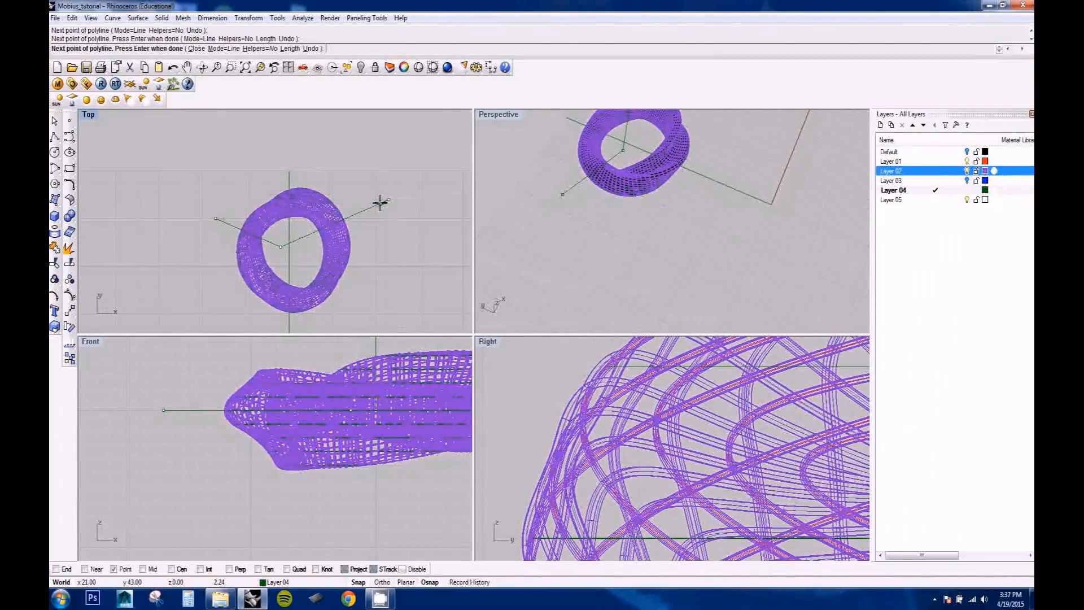
pyautogui.rightClick(375, 205)
# Step: Draw a four-point polyline in the Top view across both lower sides of the ring, with its two middle points in the opening
pyautogui.moveTo(193, 315); pyautogui.dragTo(191, 318, button='right')
pyautogui.rightClick(193, 318)
pyautogui.click(201, 306)
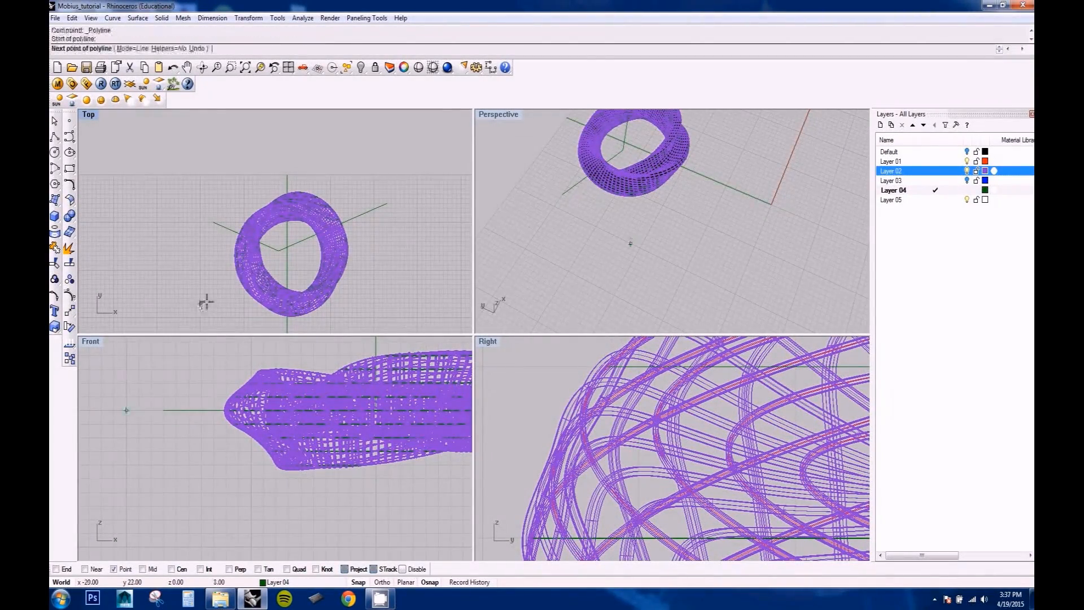
pyautogui.click(279, 261)
pyautogui.click(313, 251)
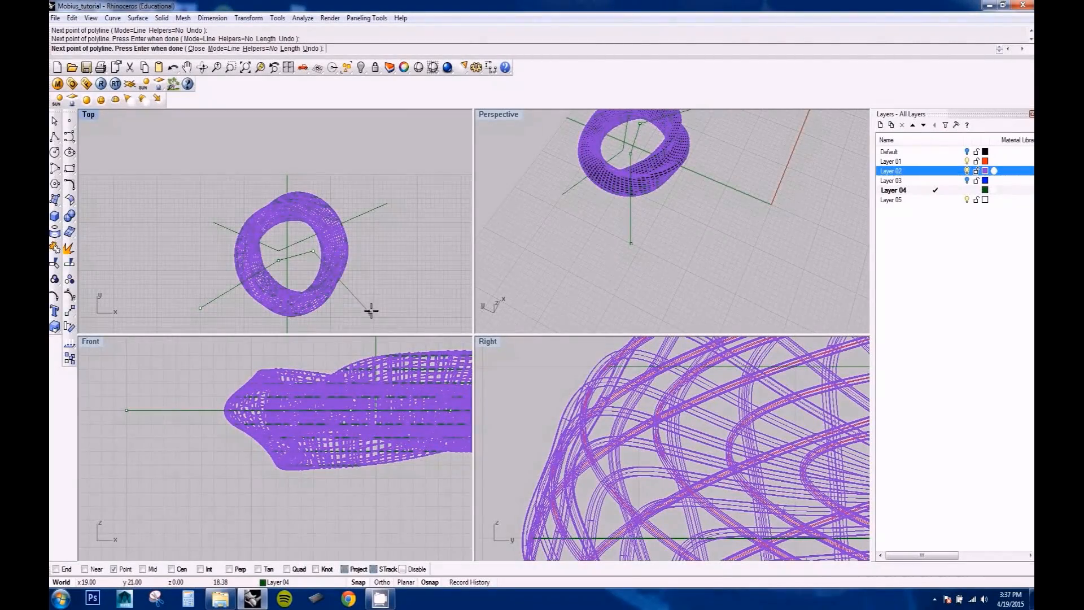
pyautogui.click(363, 292)
pyautogui.rightClick(358, 256)
# Step: Select both polylines and move them straight down in the Front view to just below the lattice
pyautogui.scroll(5, 282, 240)
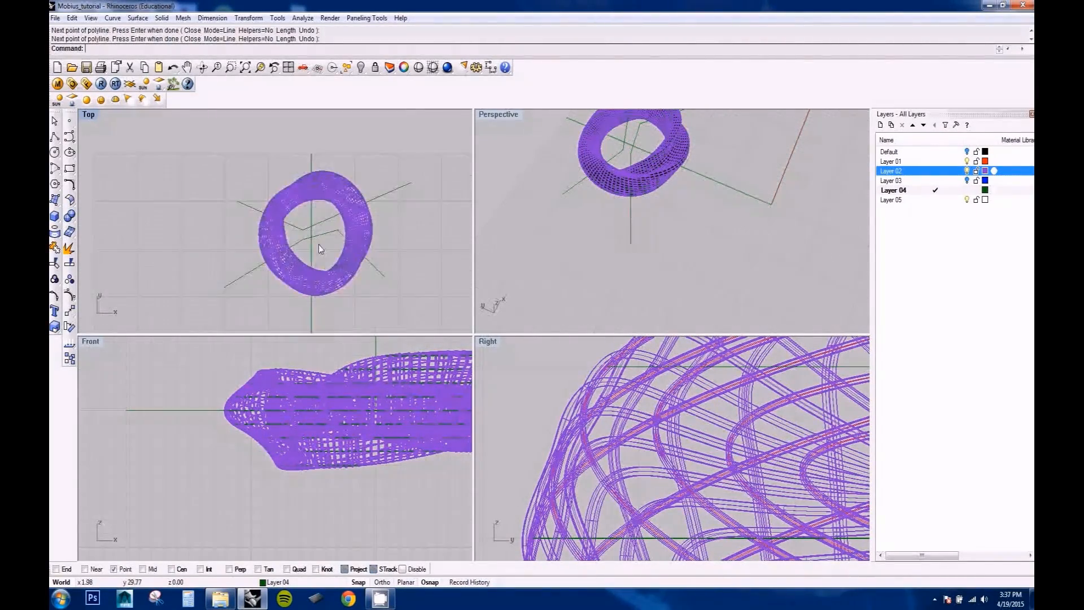
pyautogui.scroll(-5, 290, 228)
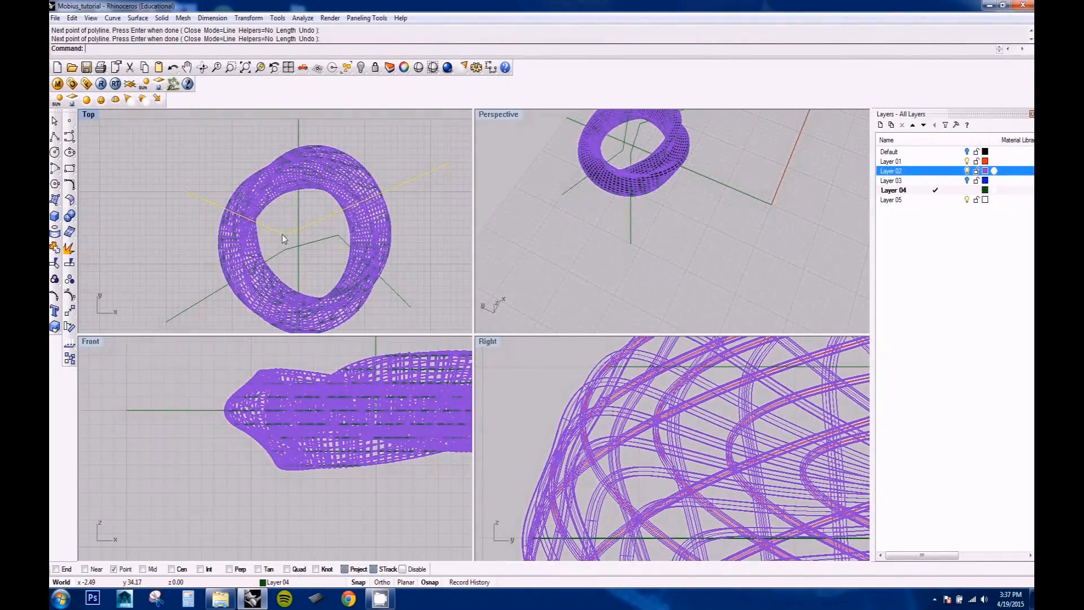
pyautogui.keyDown('shift'); pyautogui.click(277, 258); pyautogui.keyUp('shift')
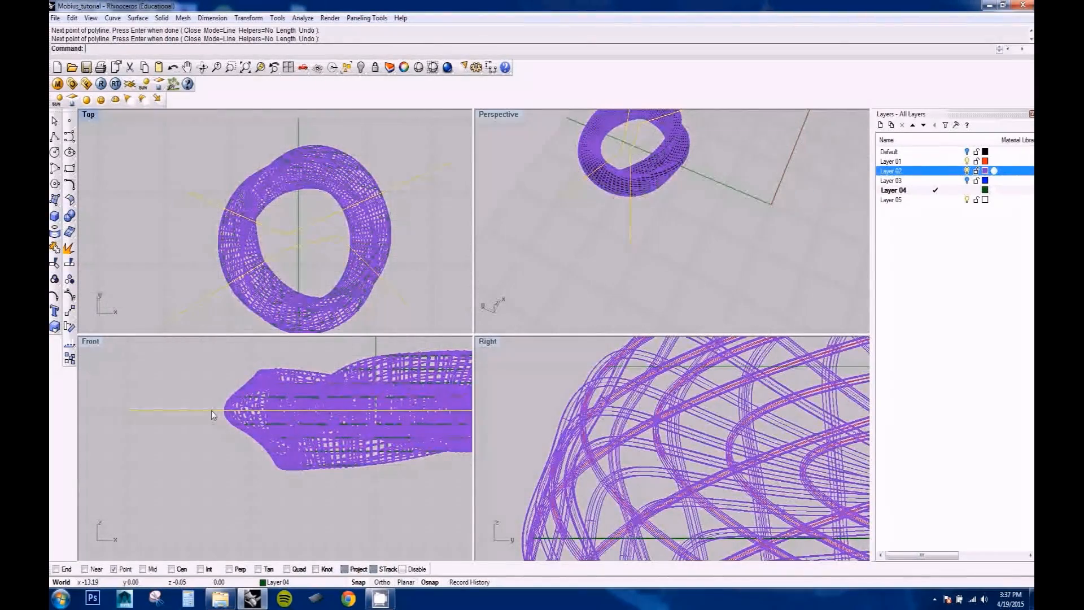
pyautogui.moveTo(213, 415); pyautogui.dragTo(212, 495)
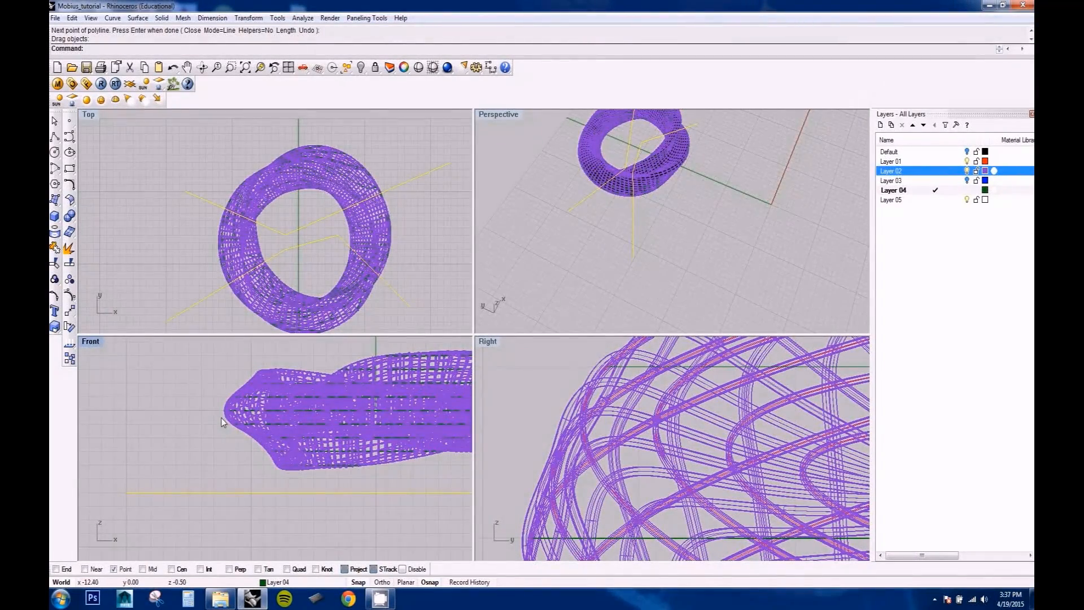
# Step: Copy both polylines vertically in the Front view to a level just above the lattice
pyautogui.write('copy')
pyautogui.press('Return')
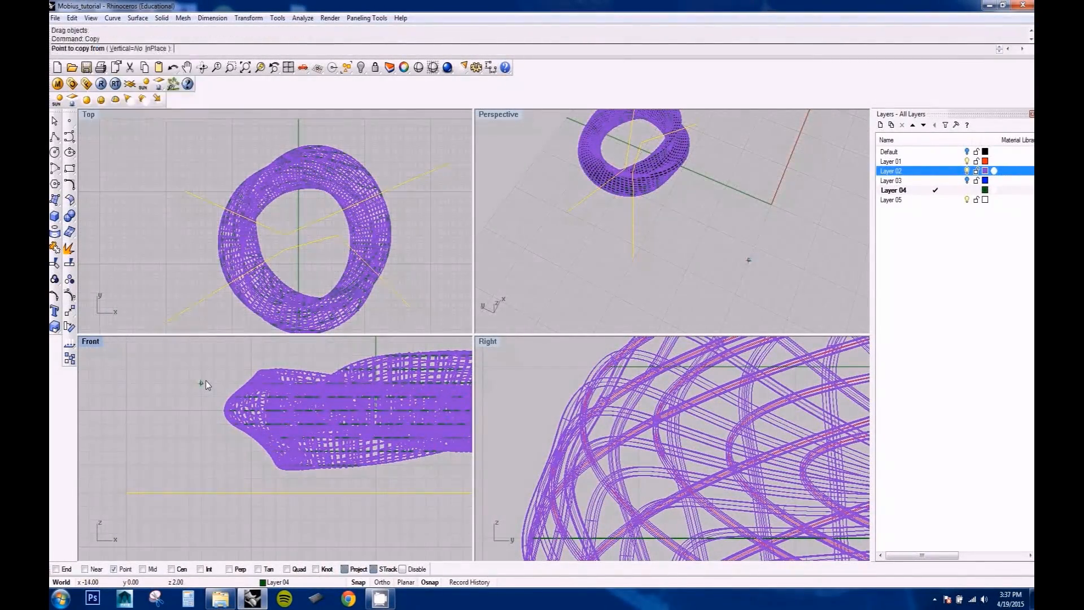
pyautogui.click(202, 424)
pyautogui.moveTo(189, 368); pyautogui.dragTo(183, 473, button='right')
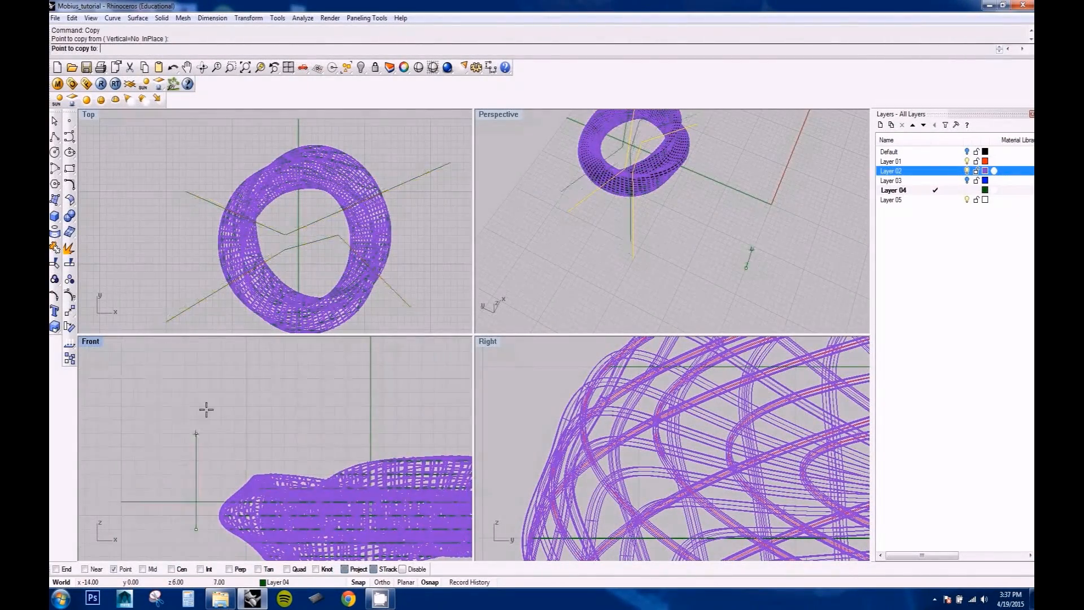
pyautogui.click(215, 373)
pyautogui.press('Return')
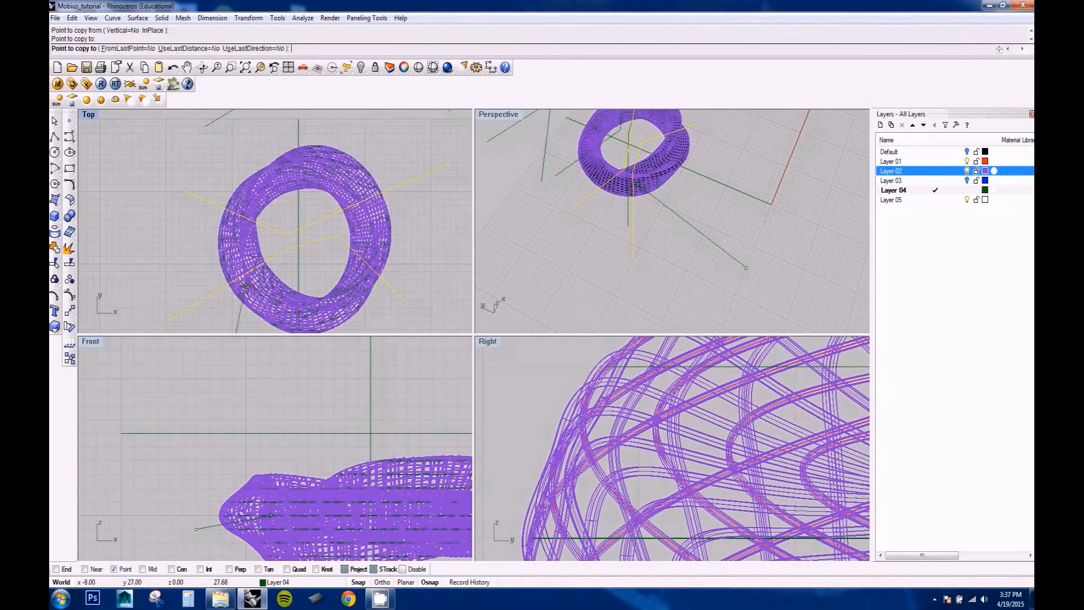
pyautogui.moveTo(254, 392); pyautogui.dragTo(226, 436, button='right')
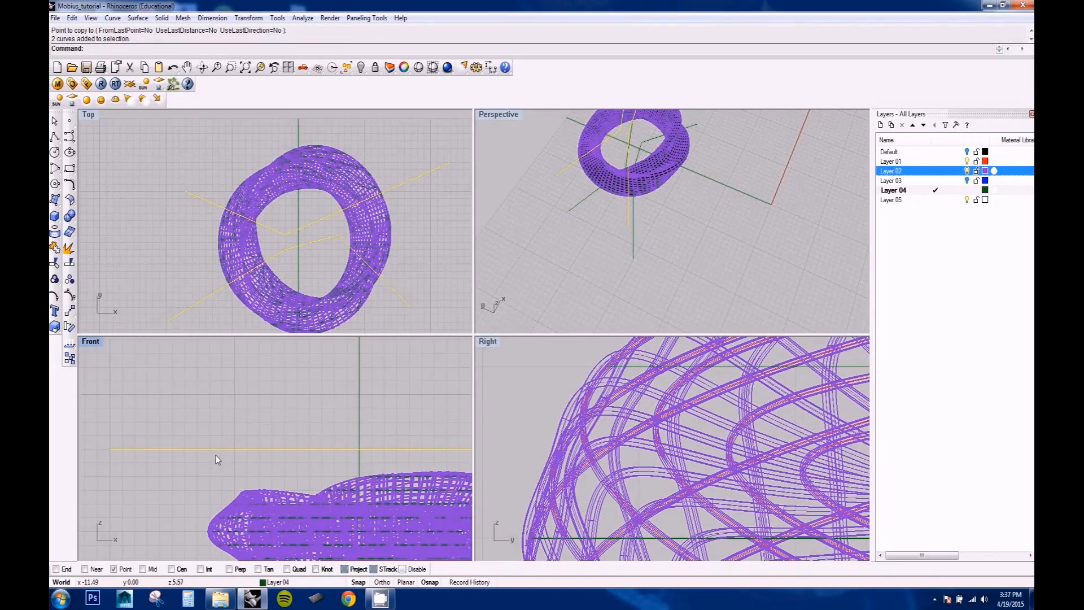
# Step: Turn on the control points of the copied polylines and reshape the four-point copy in the Top view, lowering its middle points and shifting its ends
pyautogui.press('F10')
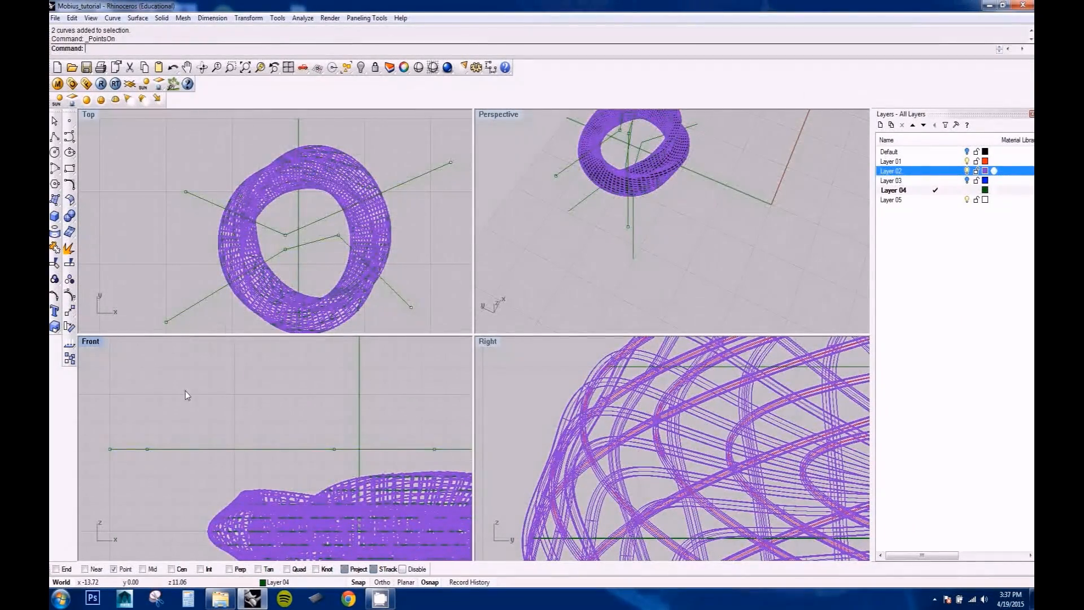
pyautogui.moveTo(186, 392); pyautogui.dragTo(232, 378, button='right')
pyautogui.moveTo(181, 311); pyautogui.dragTo(174, 258, button='right')
pyautogui.moveTo(198, 282); pyautogui.dragTo(262, 239)
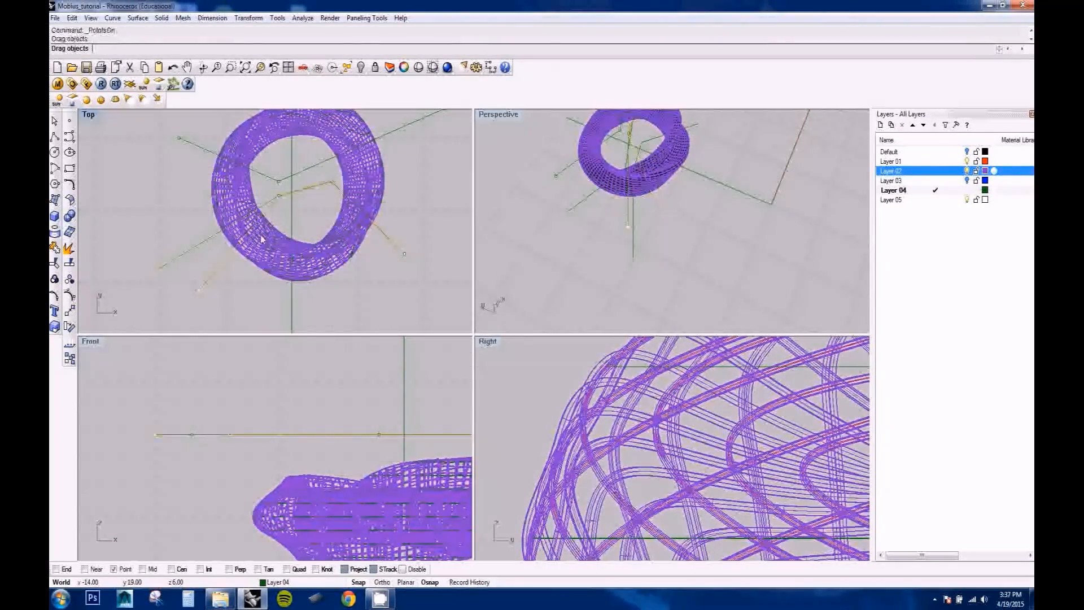
pyautogui.moveTo(279, 196); pyautogui.dragTo(290, 216)
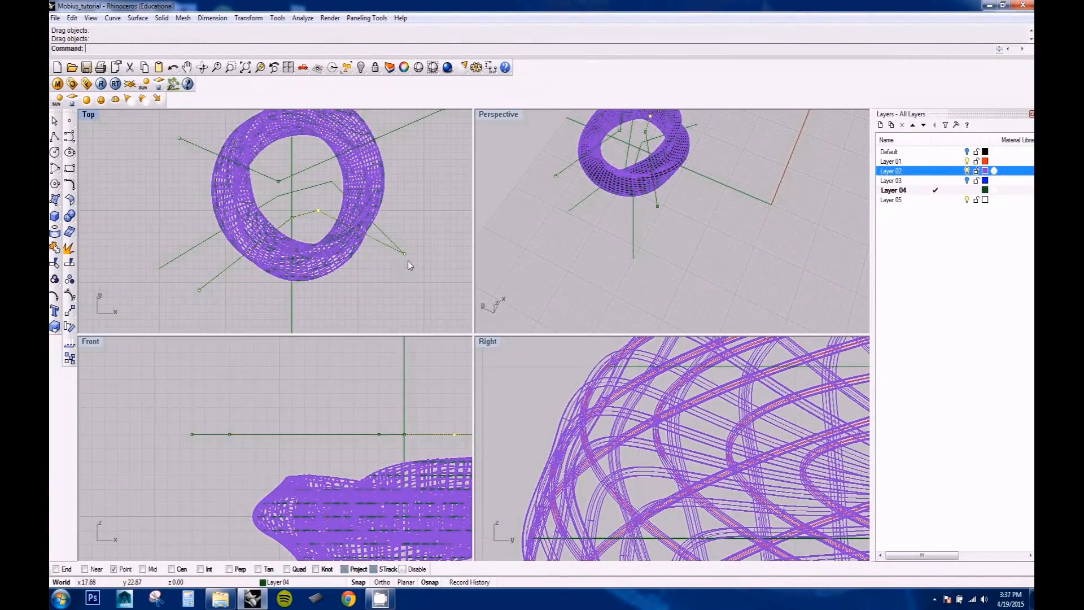
pyautogui.moveTo(405, 255); pyautogui.dragTo(408, 245)
# Step: Reshape the copied V-shaped polyline in the Top view, shifting both end points upward and inward and its vertex up-left
pyautogui.moveTo(217, 148); pyautogui.dragTo(255, 187, button='right')
pyautogui.click(218, 177)
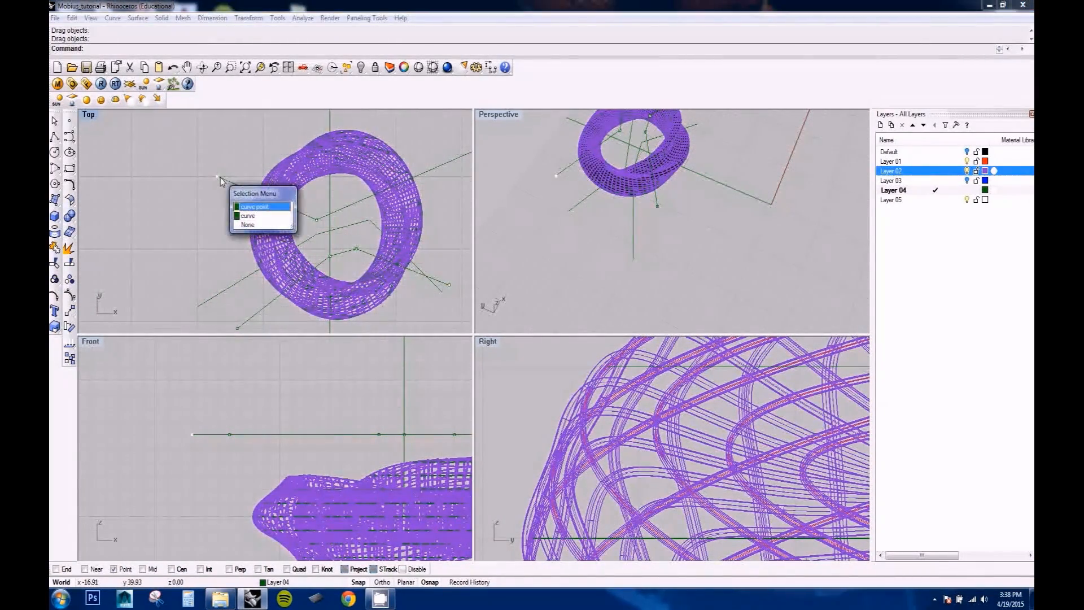
pyautogui.click(255, 204)
pyautogui.moveTo(225, 174); pyautogui.dragTo(257, 152)
pyautogui.moveTo(321, 217); pyautogui.dragTo(272, 246, button='right')
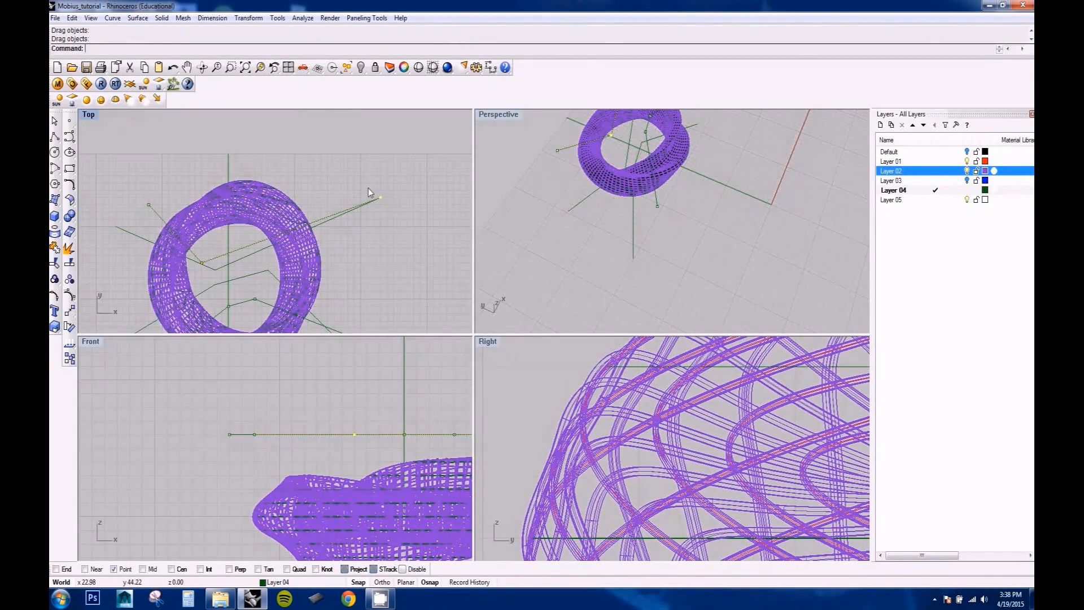
pyautogui.moveTo(370, 192); pyautogui.dragTo(338, 163)
pyautogui.moveTo(258, 243); pyautogui.dragTo(311, 215, button='right')
# Step: Loft each original polyline with its reshaped copy, using the Normal style without simplifying, to form two slanted cutting surfaces
pyautogui.click(284, 240)
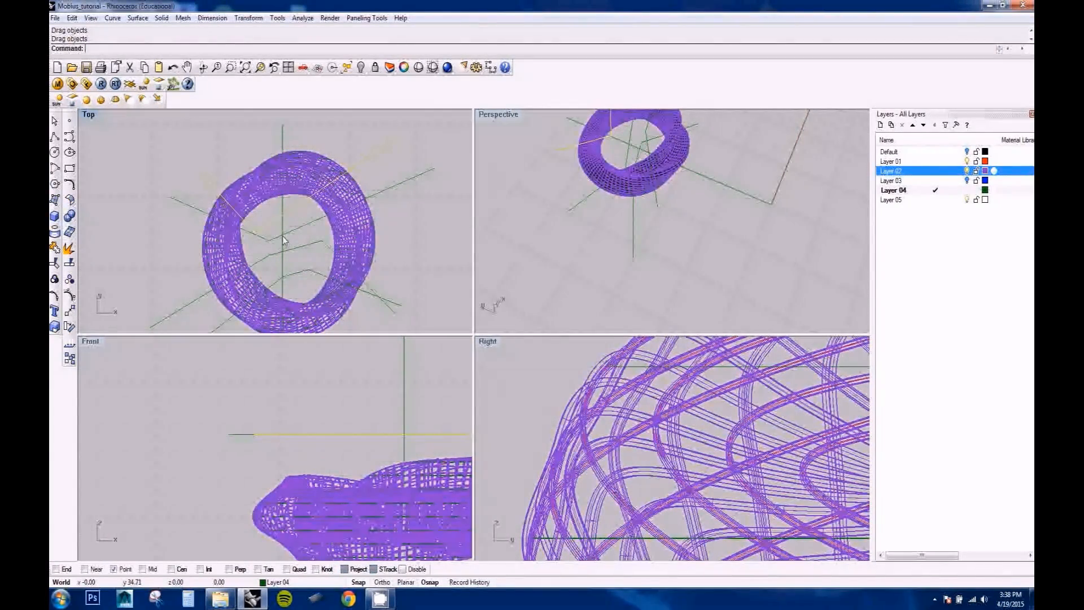
pyautogui.write('Lo')
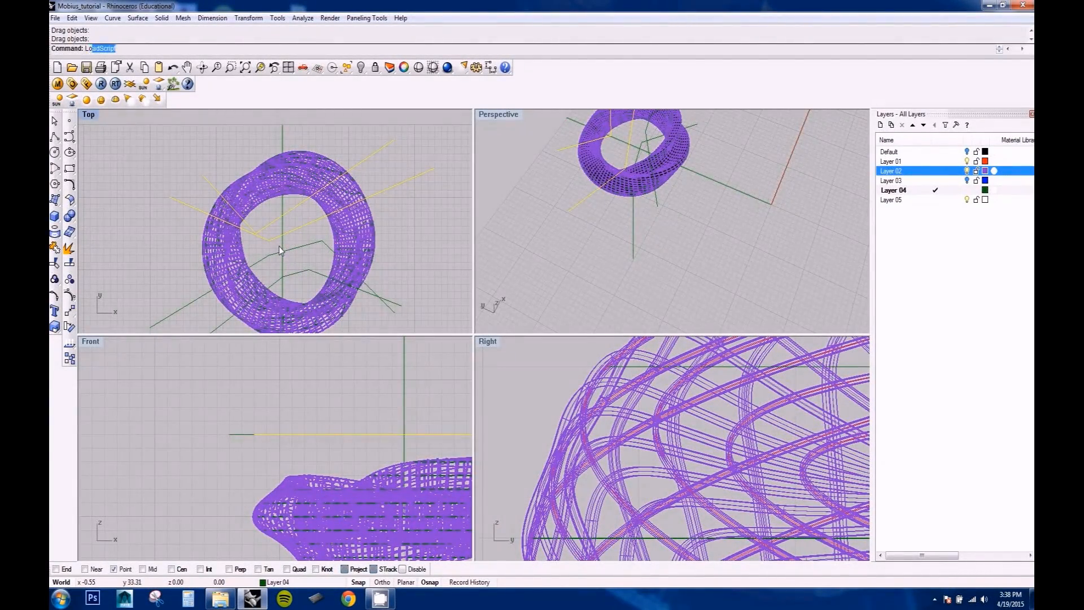
pyautogui.write('ft')
pyautogui.press('Return')
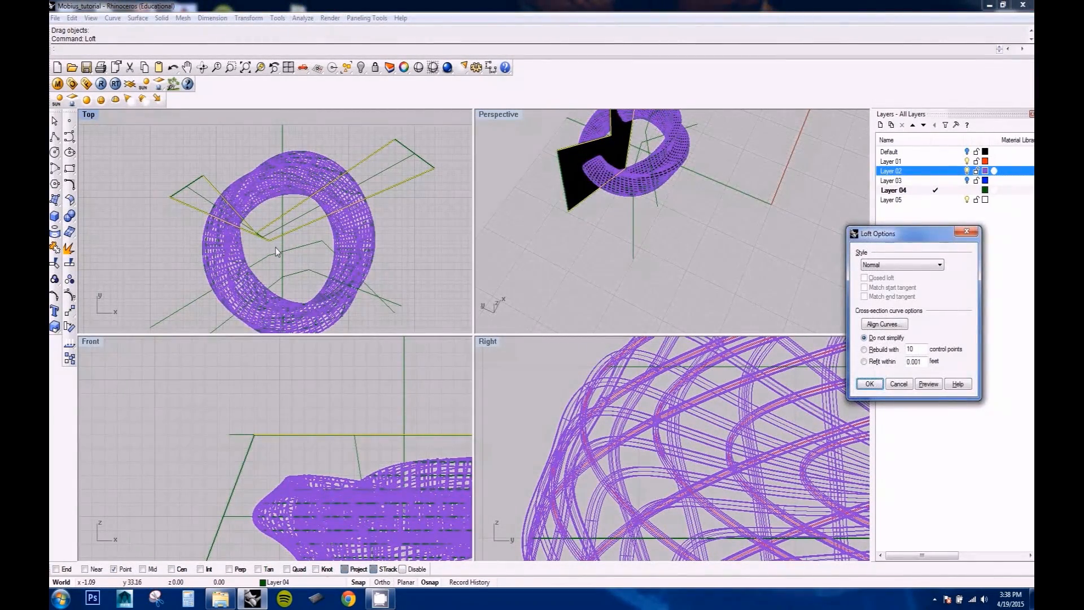
pyautogui.press('Return')
pyautogui.moveTo(323, 232); pyautogui.dragTo(299, 277)
pyautogui.press('Return')
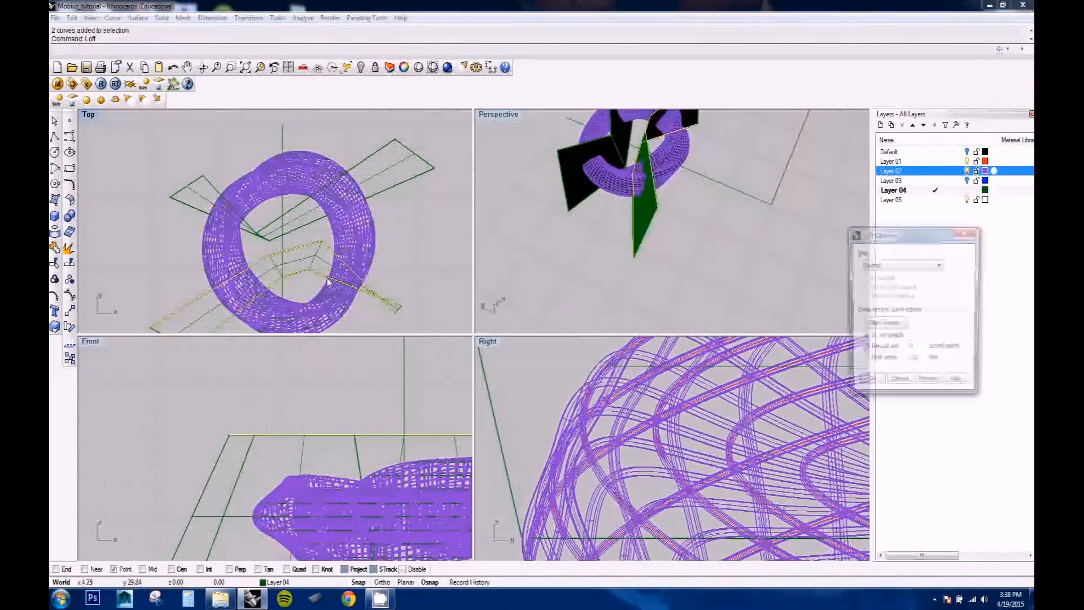
pyautogui.press('Return')
# Step: Maximize the Perspective view and turn off Layer 01 and Layer 02
pyautogui.doubleClick(509, 115)
pyautogui.moveTo(509, 245); pyautogui.dragTo(511, 184, button='right')
pyautogui.scroll(8, 338, 247)
pyautogui.moveTo(370, 258); pyautogui.dragTo(348, 273, button='right')
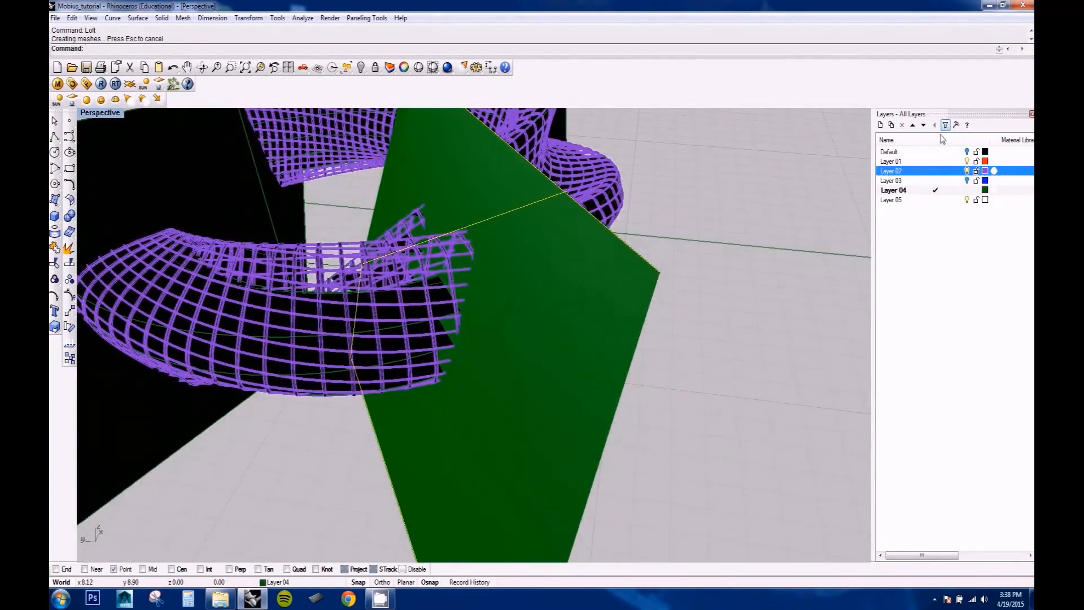
pyautogui.click(967, 153)
pyautogui.click(967, 152)
pyautogui.click(968, 163)
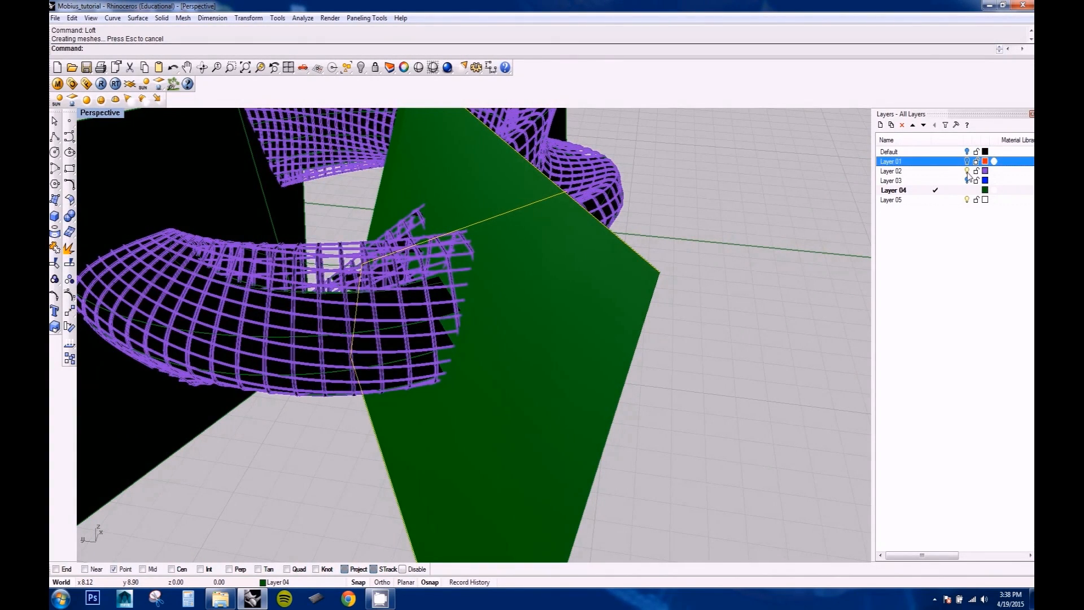
pyautogui.click(967, 171)
# Step: Use both lofted surfaces as cutters to trim the horizontal slice ends beside the lower loft
pyautogui.moveTo(571, 322); pyautogui.dragTo(343, 269, button='right')
pyautogui.scroll(-10, 508, 344)
pyautogui.scroll(8, 483, 338)
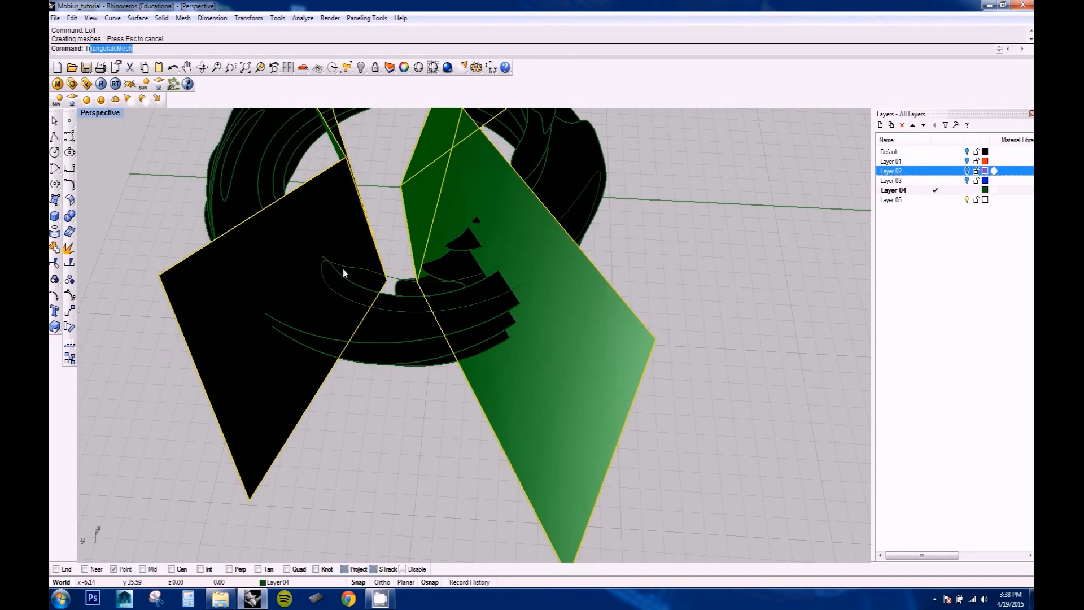
pyautogui.press('Return')
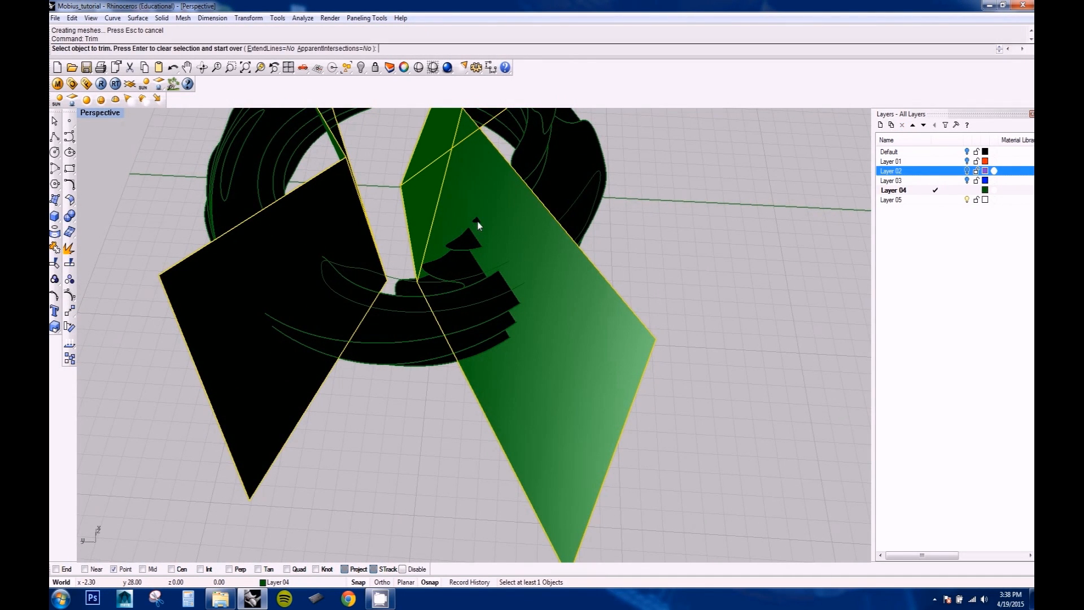
pyautogui.scroll(5, 476, 222)
pyautogui.click(460, 242)
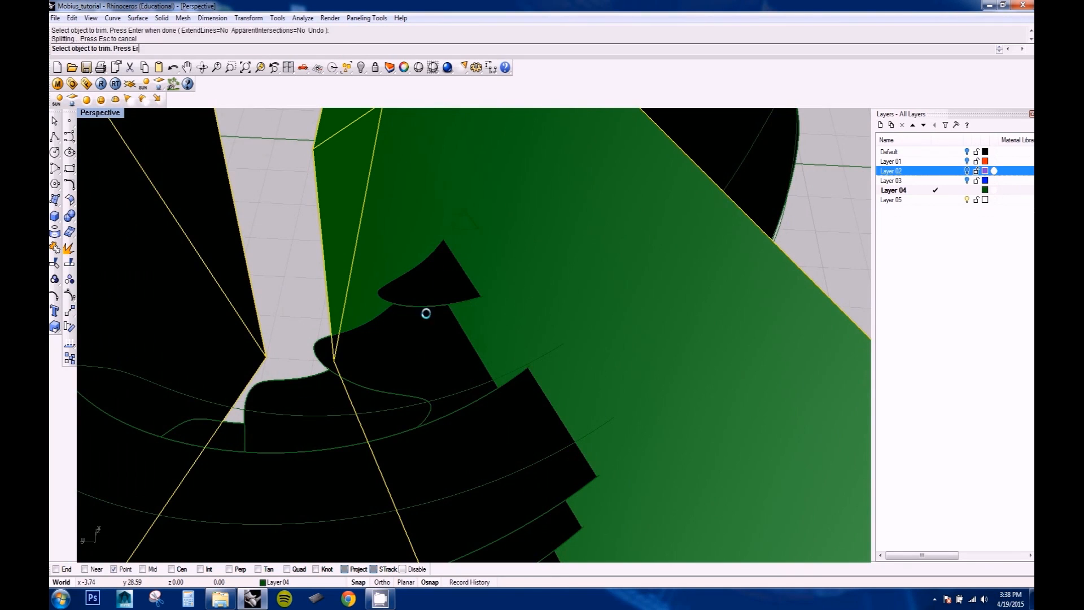
pyautogui.moveTo(421, 382); pyautogui.dragTo(481, 327, button='right')
pyautogui.click(454, 399)
pyautogui.moveTo(374, 381); pyautogui.dragTo(403, 422, button='right')
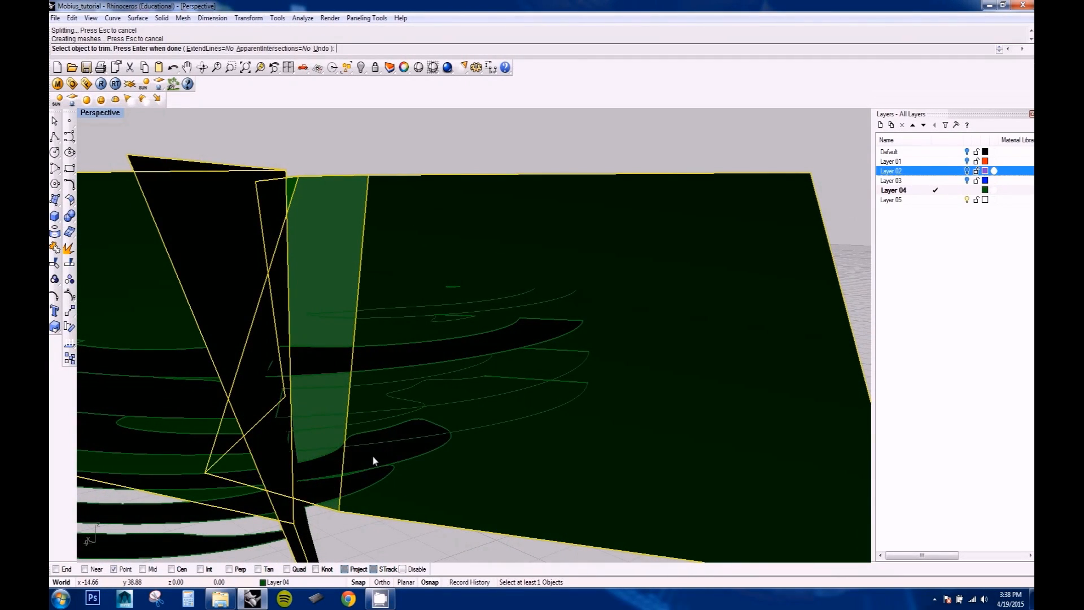
# Step: Trim away more horizontal slice portions lying between the two lofted surfaces, viewed from the side, and finish trimming
pyautogui.moveTo(477, 418); pyautogui.dragTo(591, 416, button='right')
pyautogui.scroll(-10, 392, 426)
pyautogui.scroll(6, 470, 426)
pyautogui.scroll(6, 576, 372)
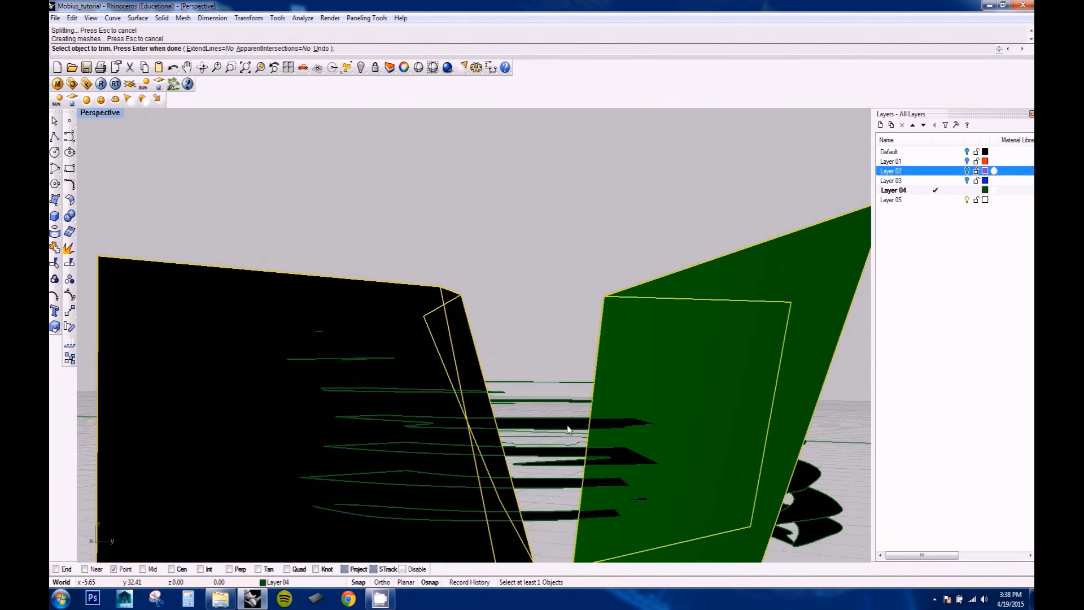
pyautogui.moveTo(563, 458); pyautogui.dragTo(577, 491, button='right')
pyautogui.moveTo(431, 480); pyautogui.dragTo(516, 511, button='right')
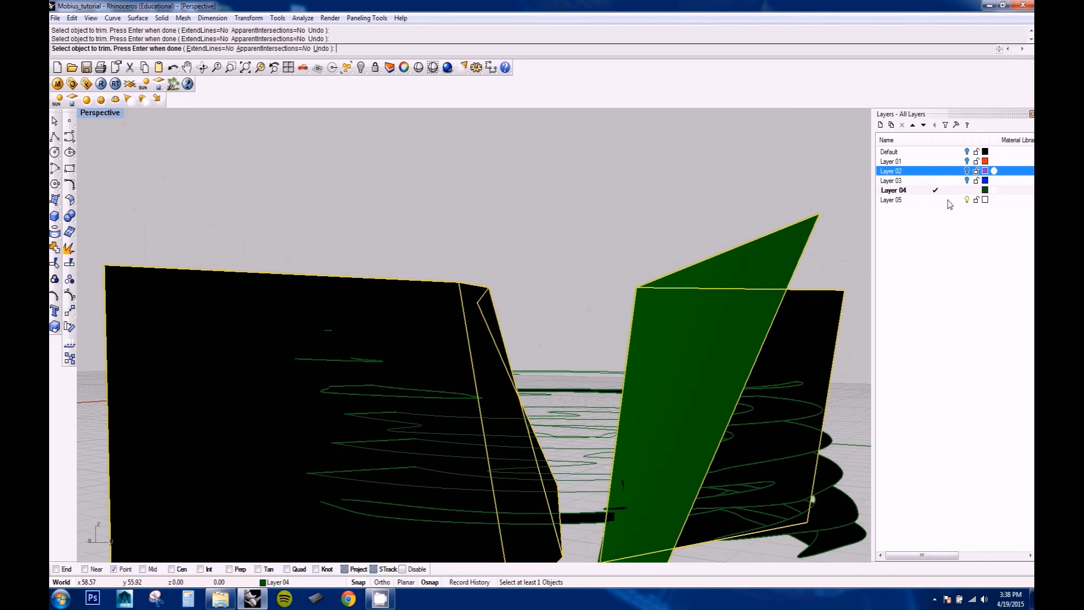
pyautogui.press('Escape')
# Step: Move both lofted cutting surfaces to Layer 05 and turn that layer off
pyautogui.moveTo(847, 308); pyautogui.dragTo(642, 326, button='right')
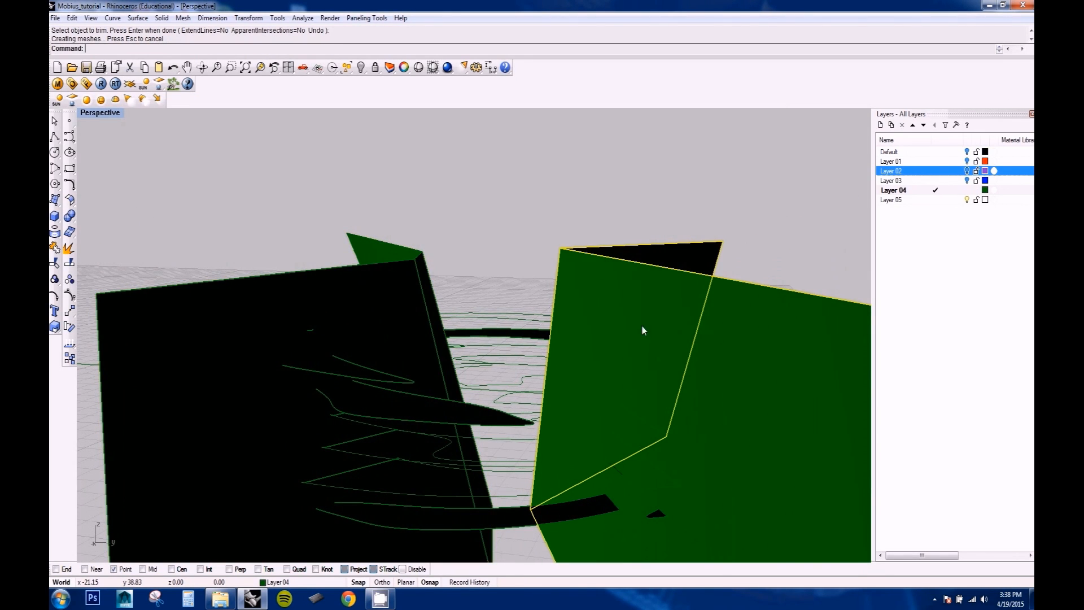
pyautogui.keyDown('shift'); pyautogui.click(408, 272); pyautogui.keyUp('shift')
pyautogui.rightClick(941, 200)
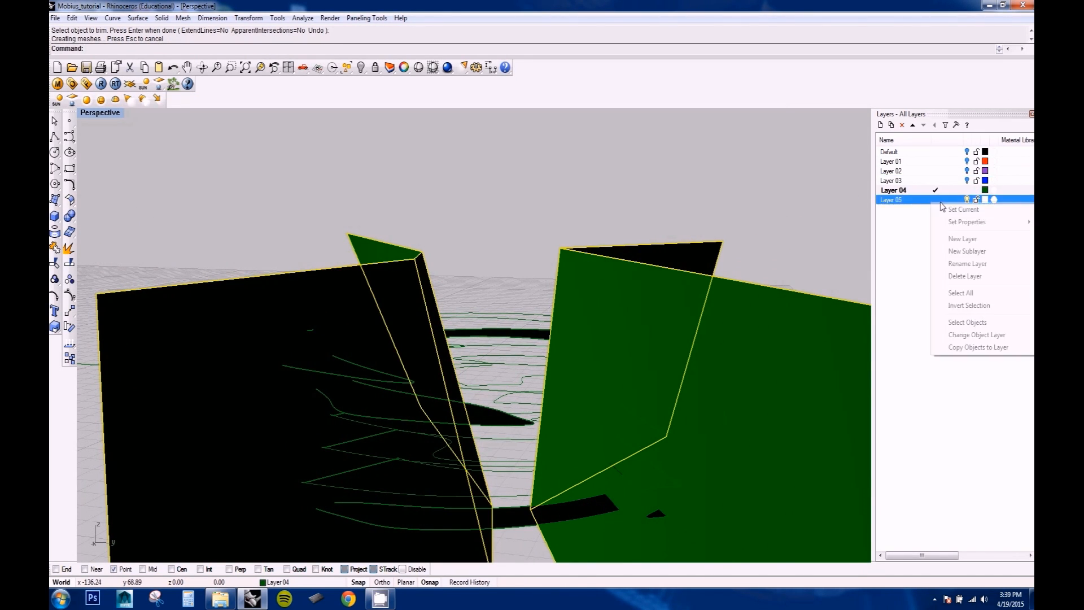
pyautogui.click(973, 335)
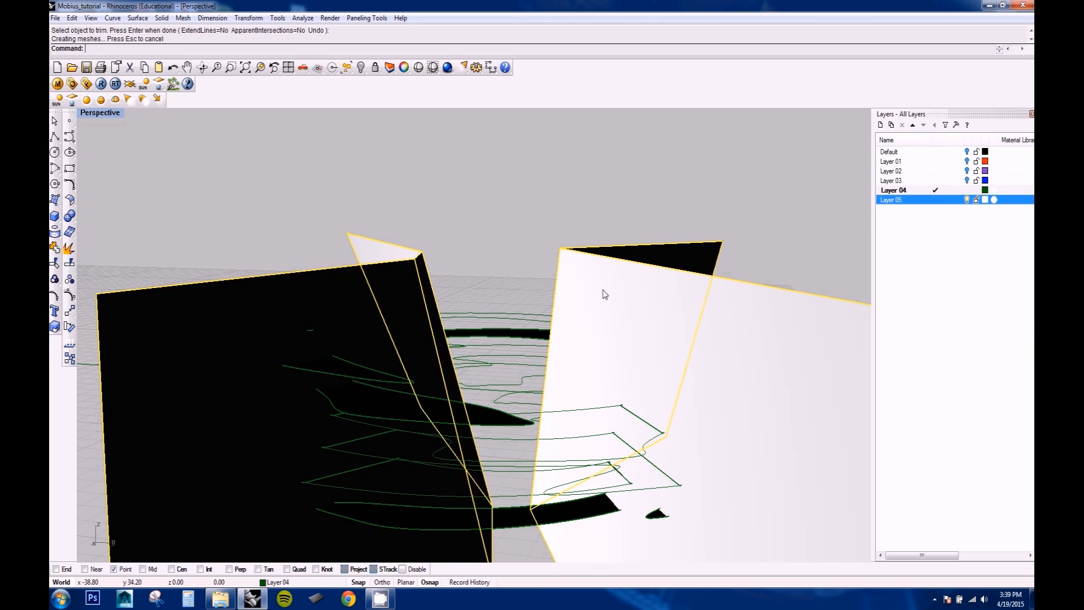
pyautogui.click(967, 200)
# Step: Show the lattice layers again and examine how the trimmed slices sit inside the lattice
pyautogui.moveTo(585, 229); pyautogui.dragTo(615, 287, button='right')
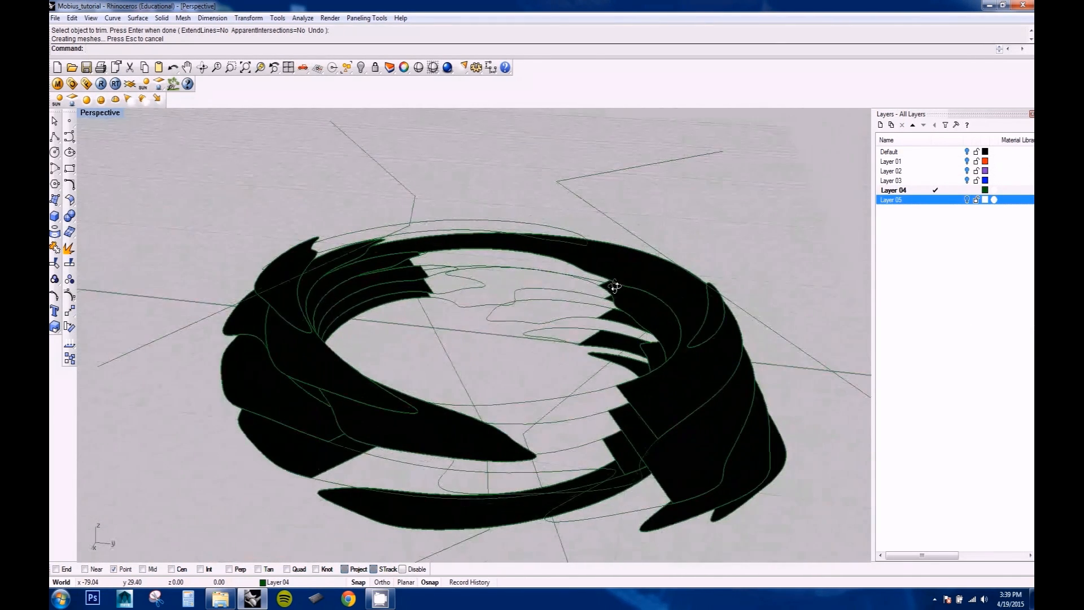
pyautogui.click(966, 180)
pyautogui.click(966, 170)
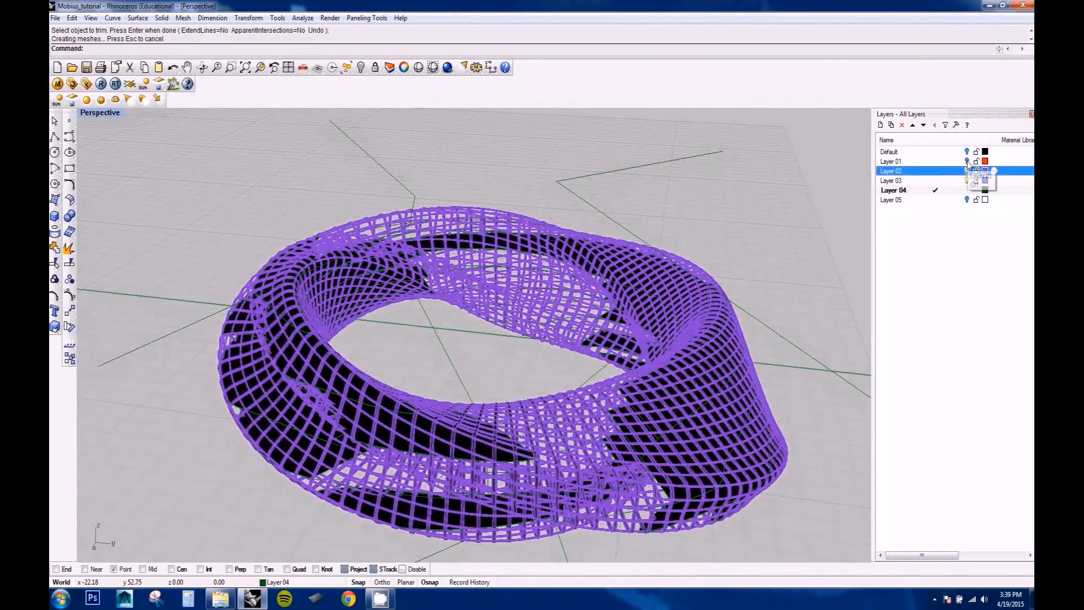
pyautogui.click(967, 161)
pyautogui.click(966, 180)
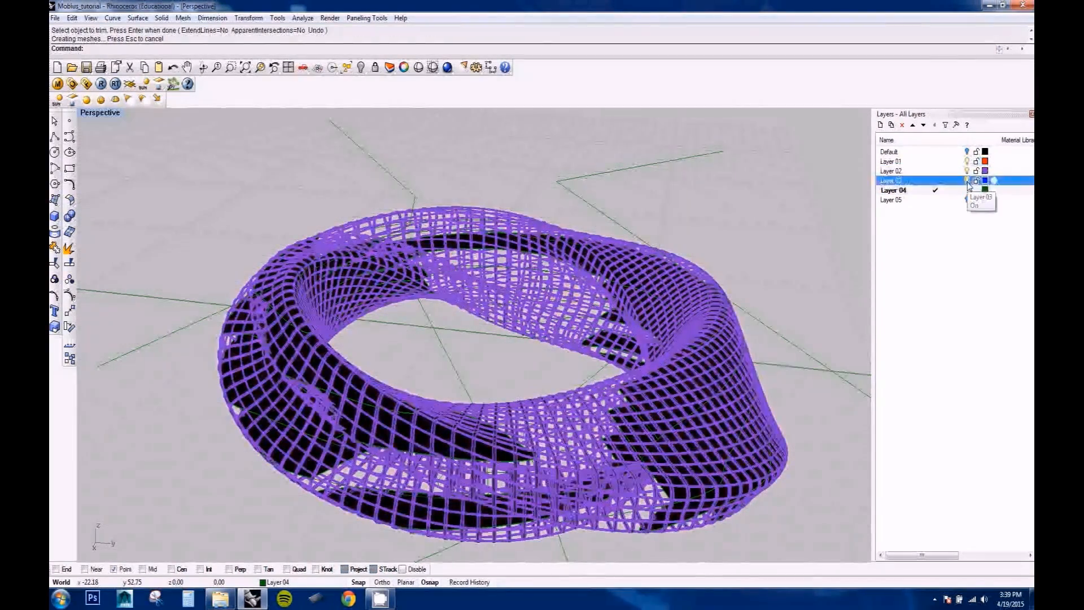
pyautogui.scroll(8, 626, 385)
pyautogui.moveTo(628, 384); pyautogui.dragTo(773, 375, button='right')
pyautogui.scroll(-8, 752, 370)
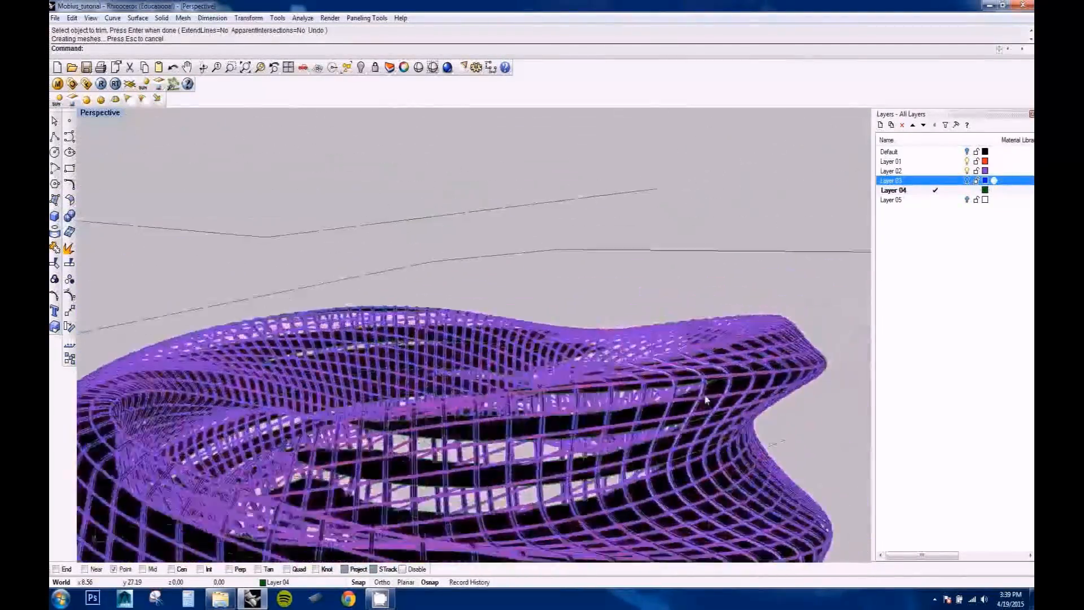
pyautogui.click(935, 200)
pyautogui.rightClick(936, 201)
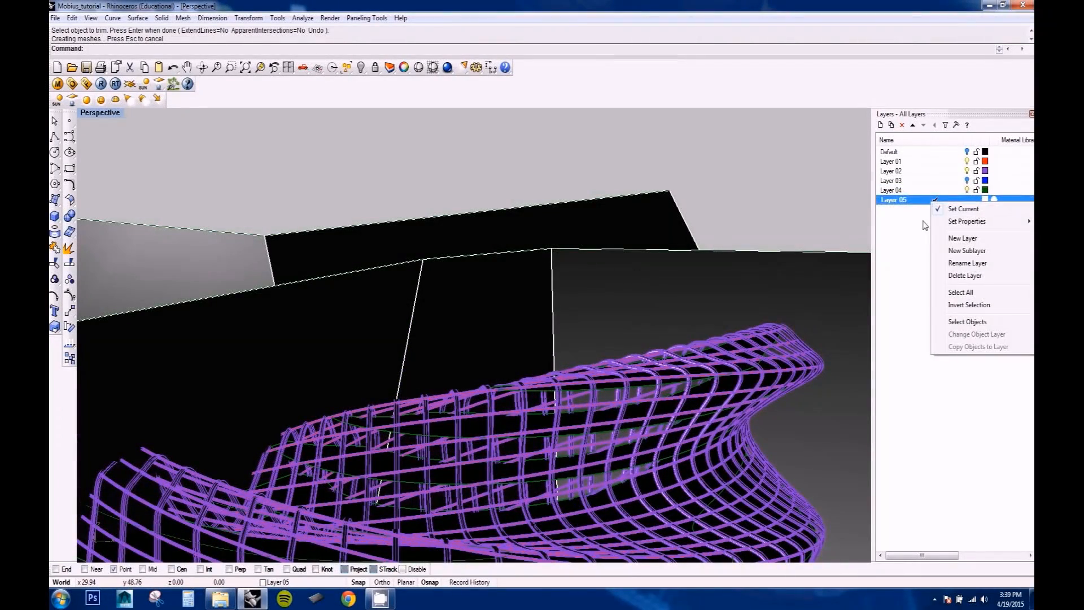
pyautogui.press('Escape')
pyautogui.click(935, 191)
pyautogui.click(967, 200)
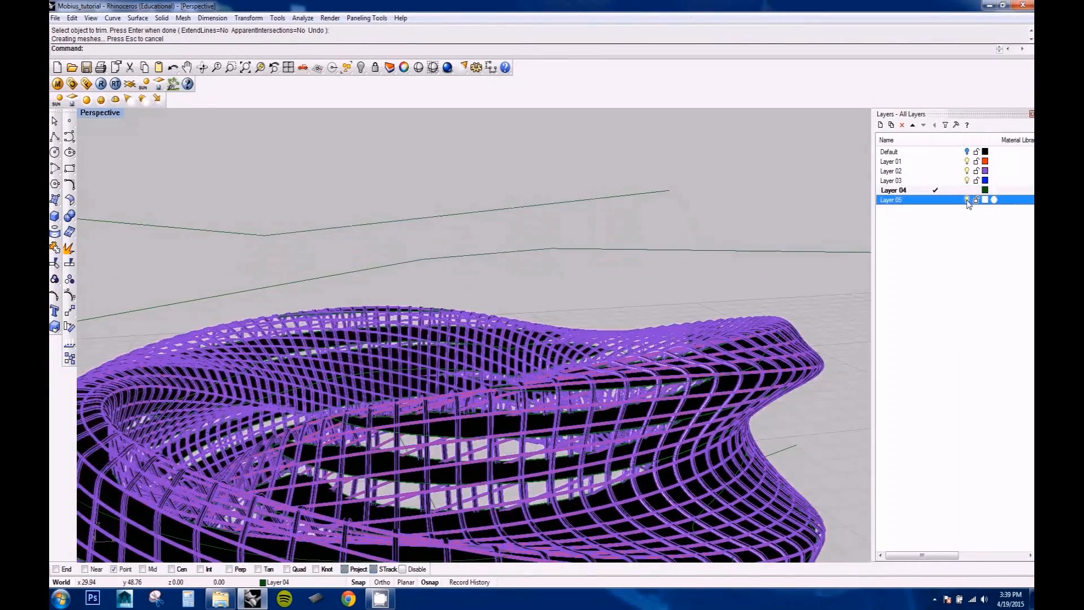
pyautogui.rightClick(930, 191)
pyautogui.click(967, 310)
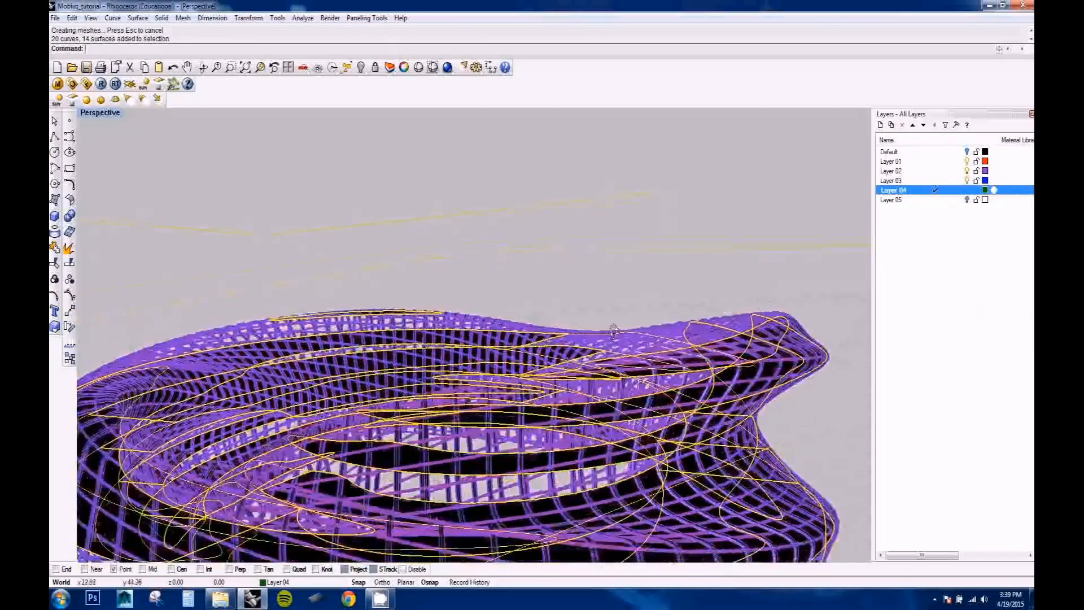
pyautogui.click(700, 130)
# Step: Turn off Layer 03, Layer 02 and Layer 01 so only the trimmed slices and curves on Layer 04 are displayed
pyautogui.click(967, 180)
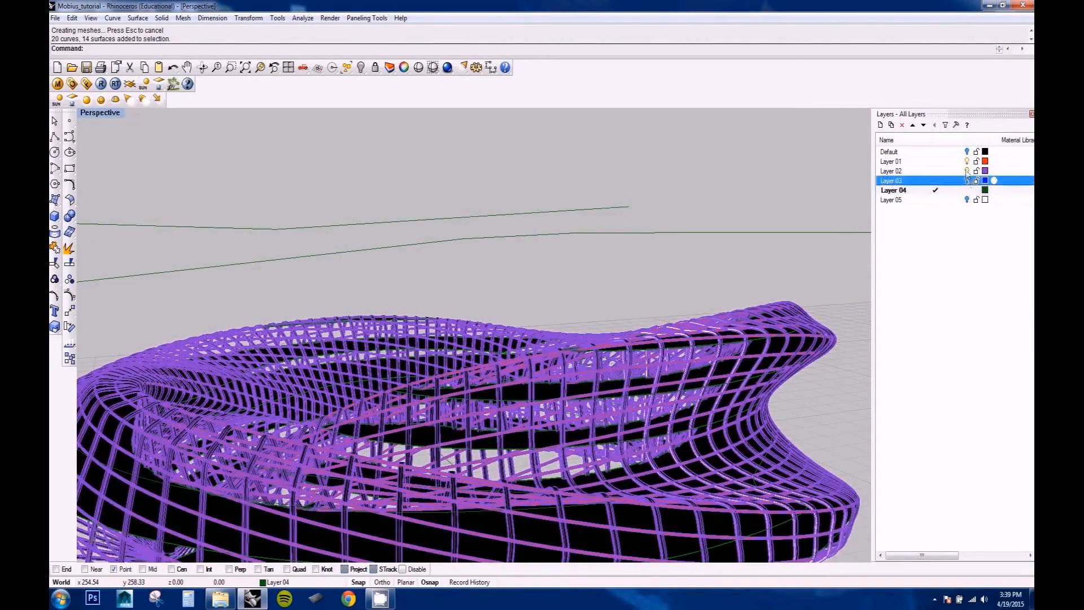
pyautogui.click(967, 170)
pyautogui.click(967, 161)
pyautogui.moveTo(709, 215); pyautogui.dragTo(676, 296, button='right')
pyautogui.scroll(-10, 672, 282)
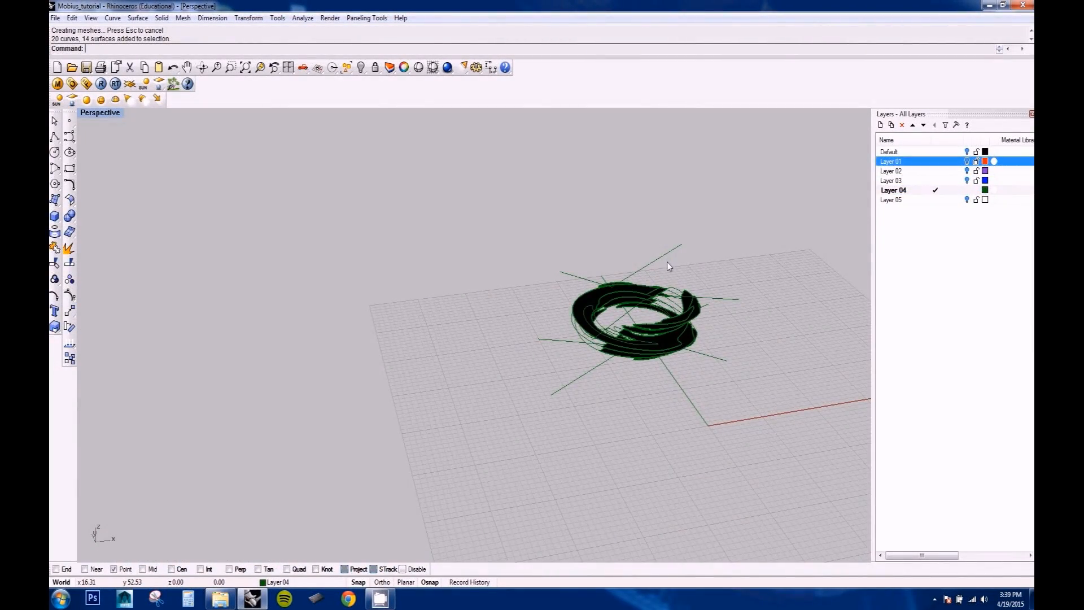
# Step: Select all slice surfaces with SelSrf and offset them with OffsetSrf as solids at a distance of 0.02
pyautogui.write('Srf')
pyautogui.press('Return')
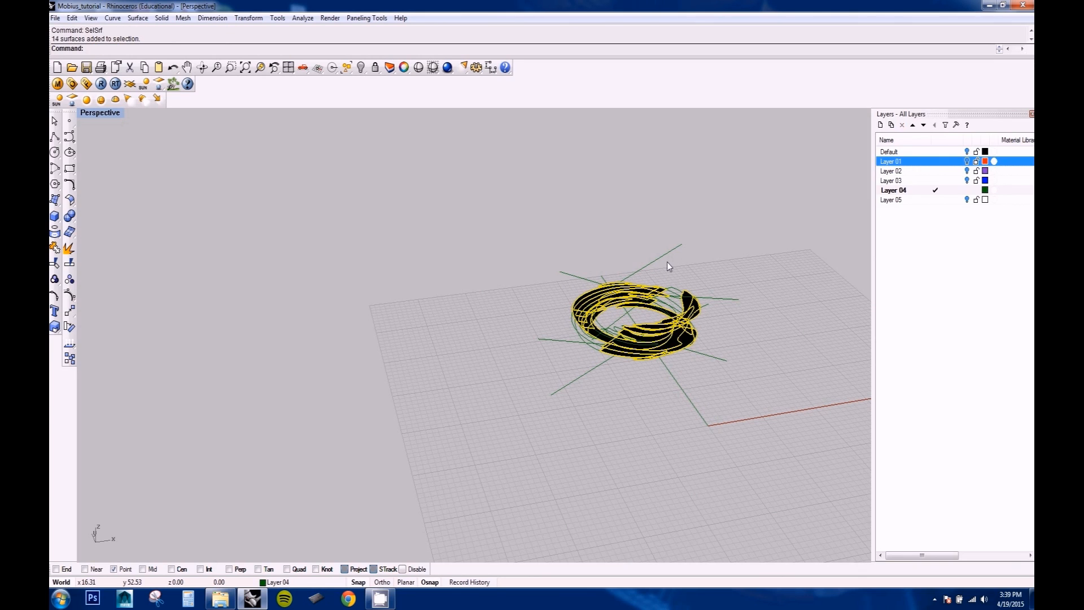
pyautogui.press('Down')
pyautogui.press('Down')
pyautogui.press('Down')
pyautogui.press('Down')
pyautogui.press('Down')
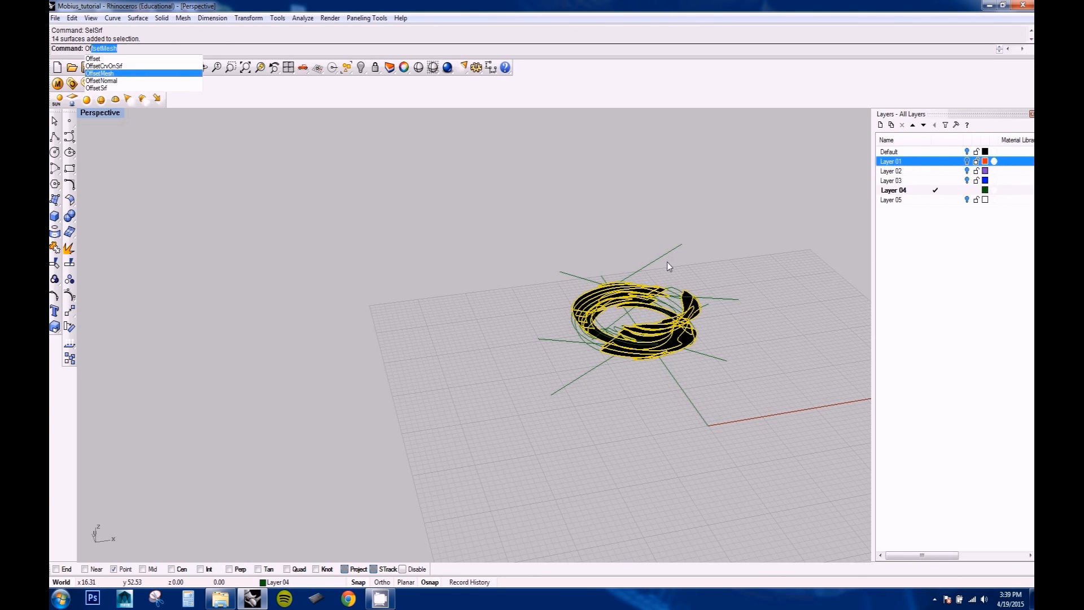
pyautogui.press('Up')
pyautogui.press('Return')
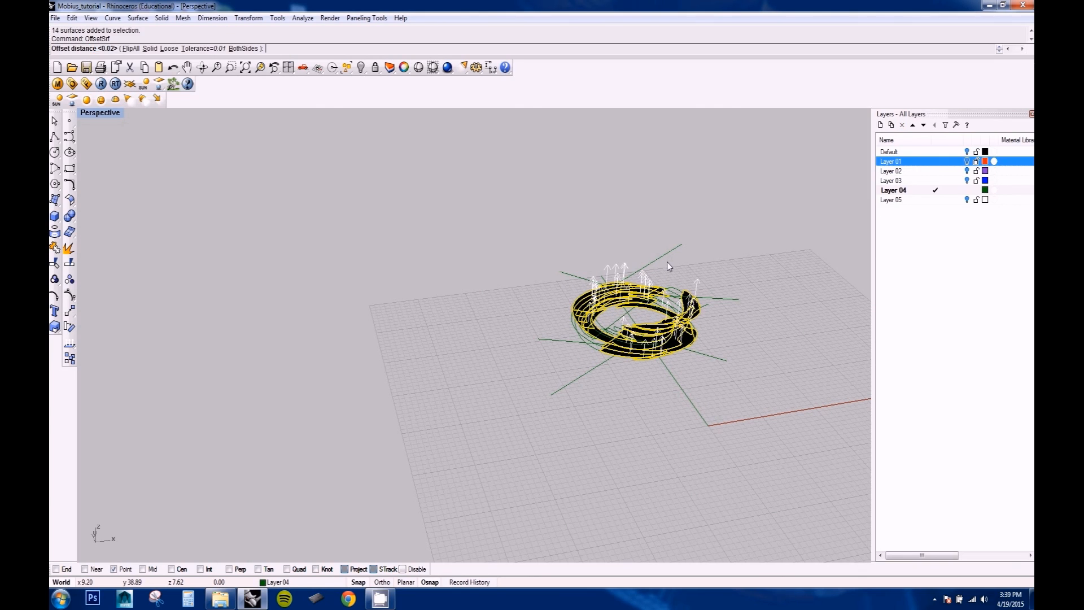
pyautogui.write('s')
pyautogui.press('Return')
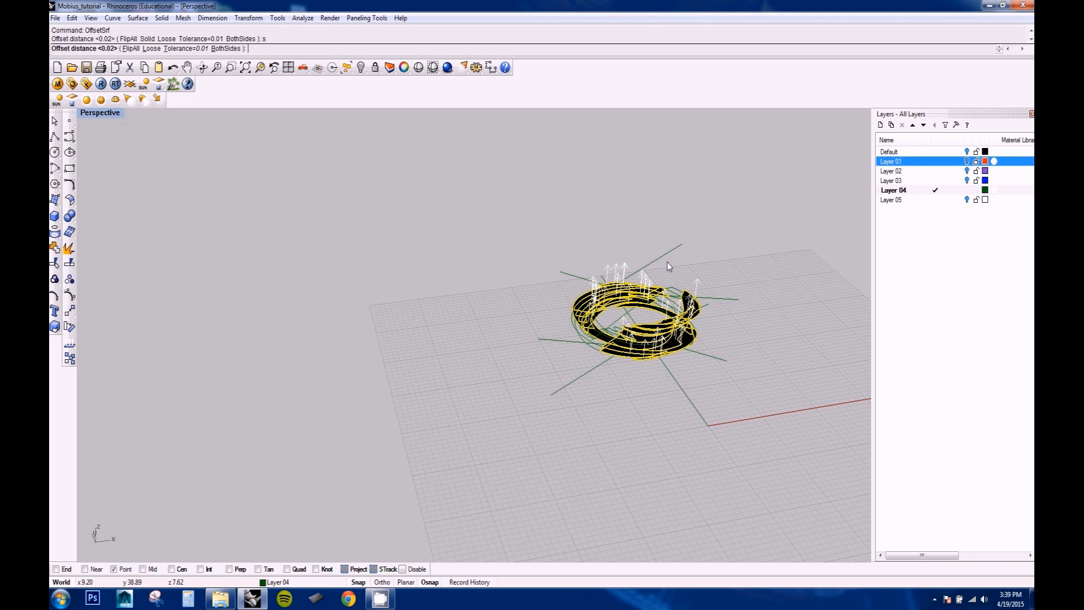
pyautogui.press('Return')
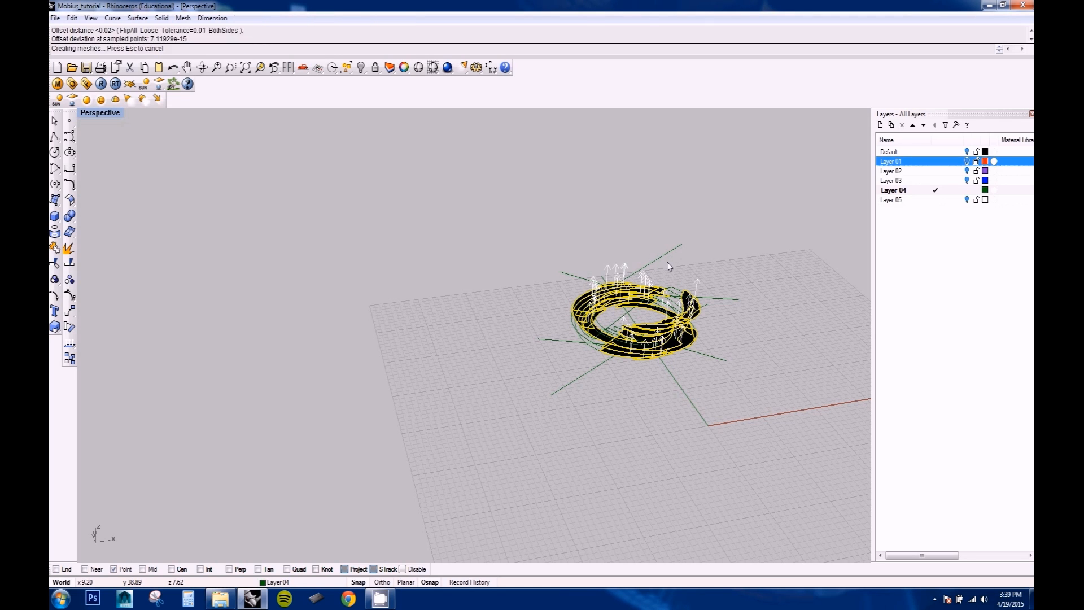
pyautogui.scroll(10, 678, 333)
pyautogui.moveTo(709, 371); pyautogui.dragTo(641, 258, button='right')
pyautogui.scroll(5, 634, 281)
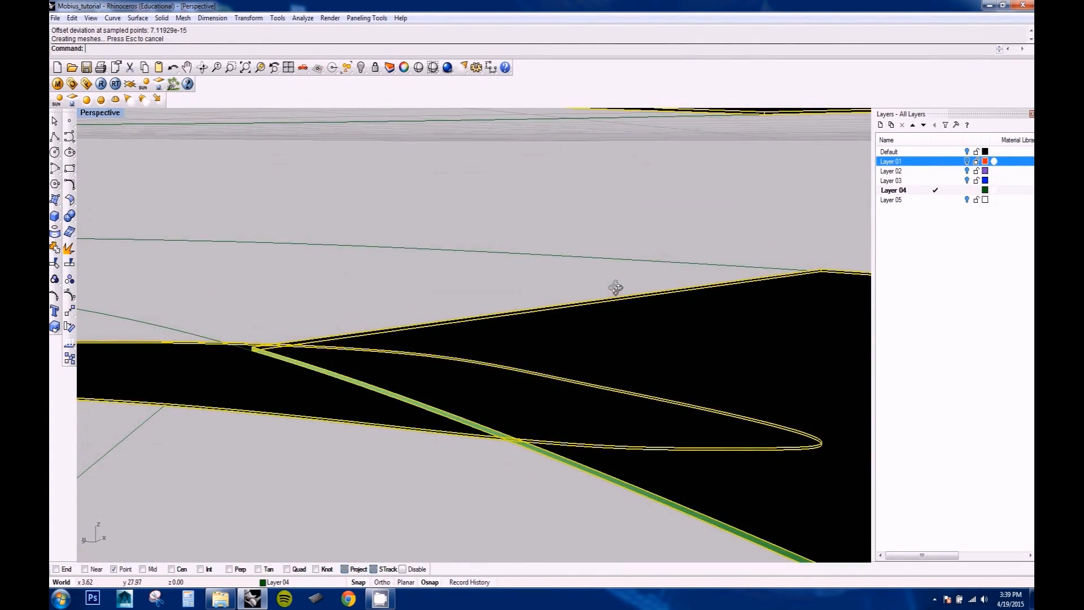
# Step: Undo the 0.02 offset and offset all slice surfaces again with OffsetSrf as visibly thicker solids
pyautogui.hotkey('ctrl', 'z')
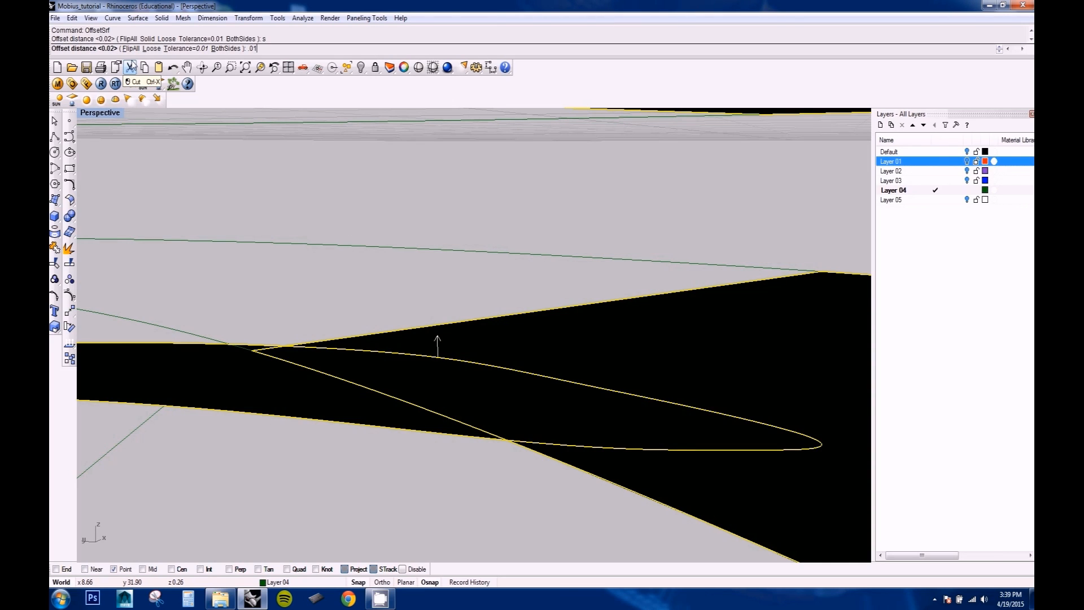
pyautogui.press('Return')
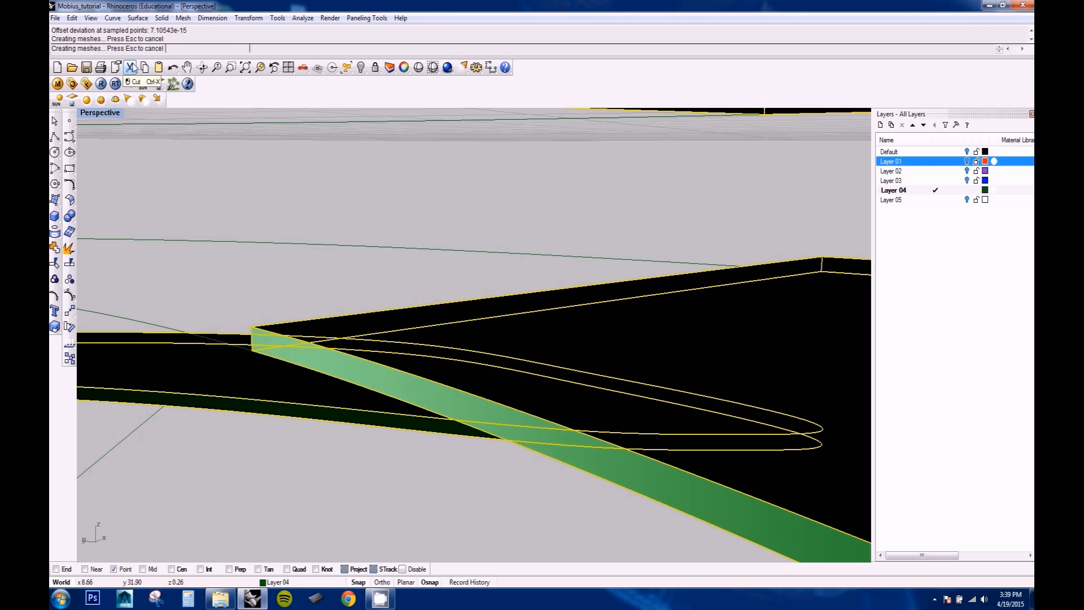
pyautogui.click(158, 83)
pyautogui.moveTo(317, 182); pyautogui.dragTo(367, 182, button='right')
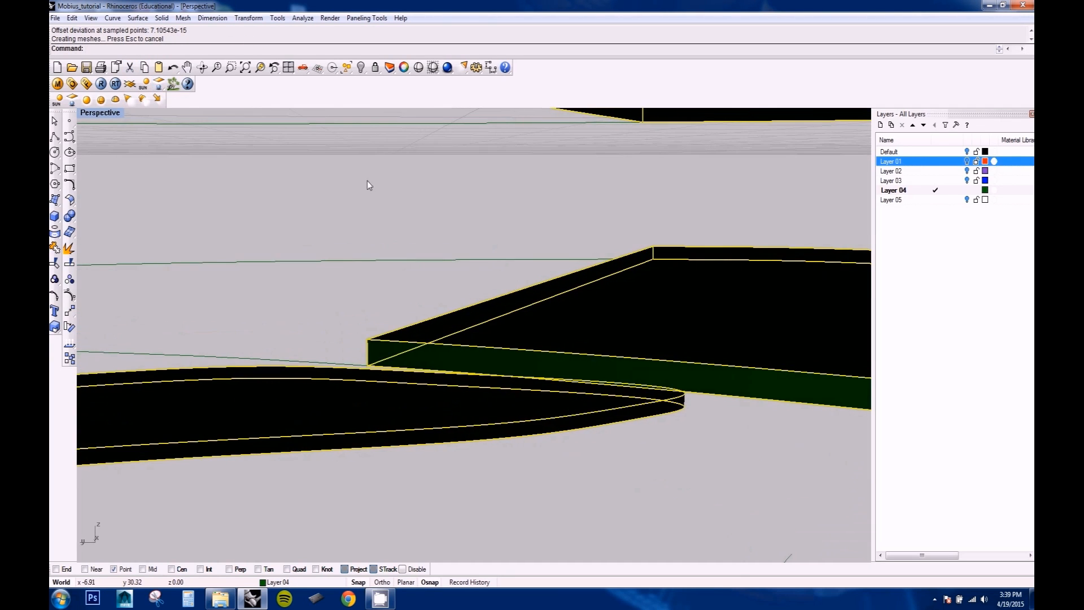
pyautogui.click(605, 200)
# Step: Turn on Layer 02 to display the rib lattice around the thickened slices, keeping Default, Layer 01 and Layer 03 off
pyautogui.scroll(-5, 638, 242)
pyautogui.moveTo(638, 242); pyautogui.dragTo(564, 236, button='right')
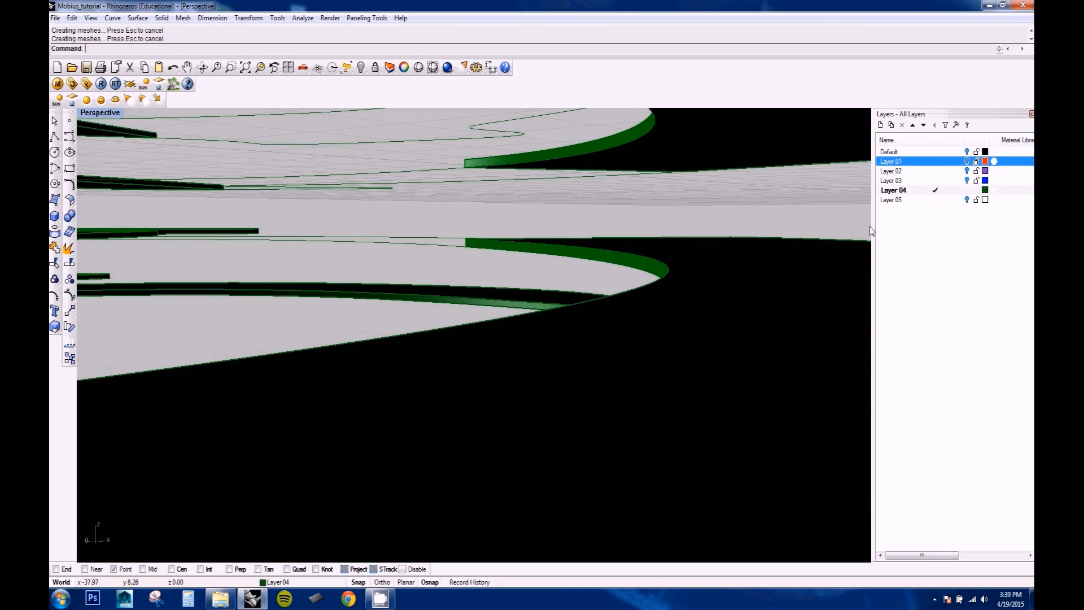
pyautogui.click(968, 172)
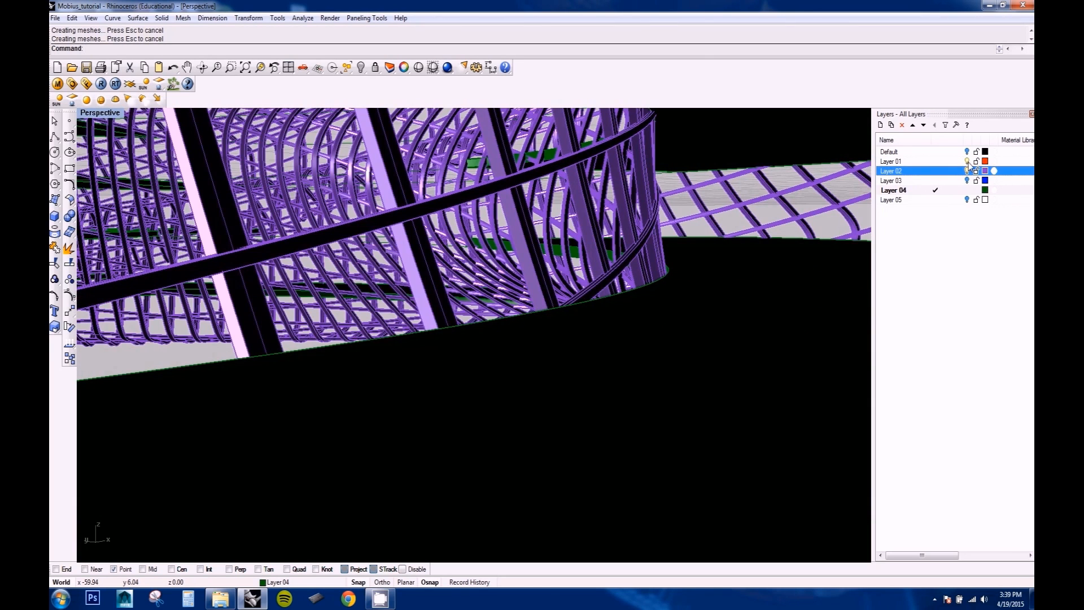
pyautogui.click(966, 161)
pyautogui.click(966, 181)
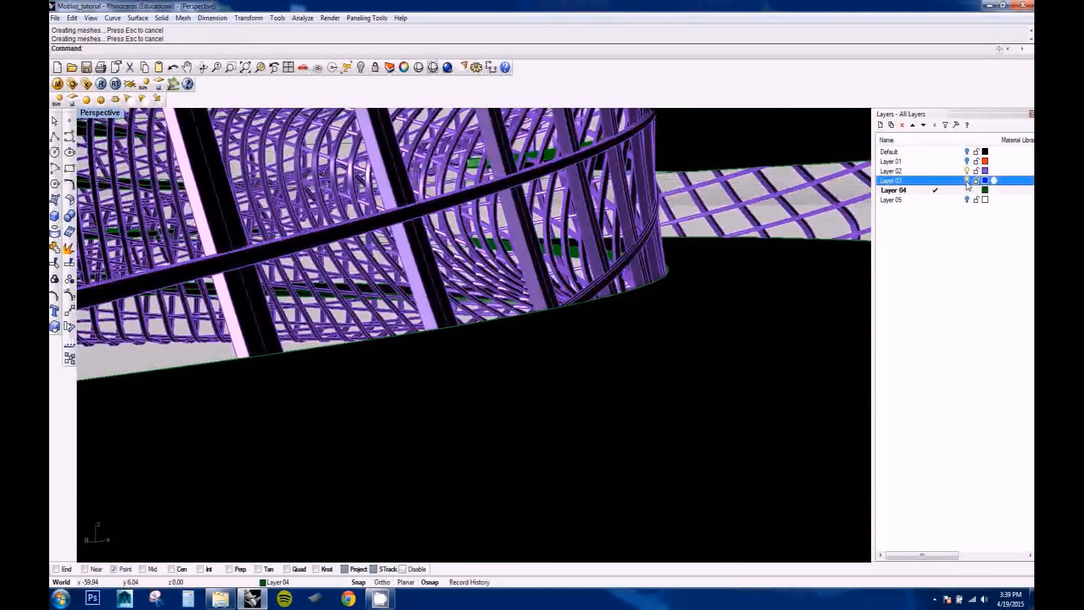
pyautogui.click(967, 152)
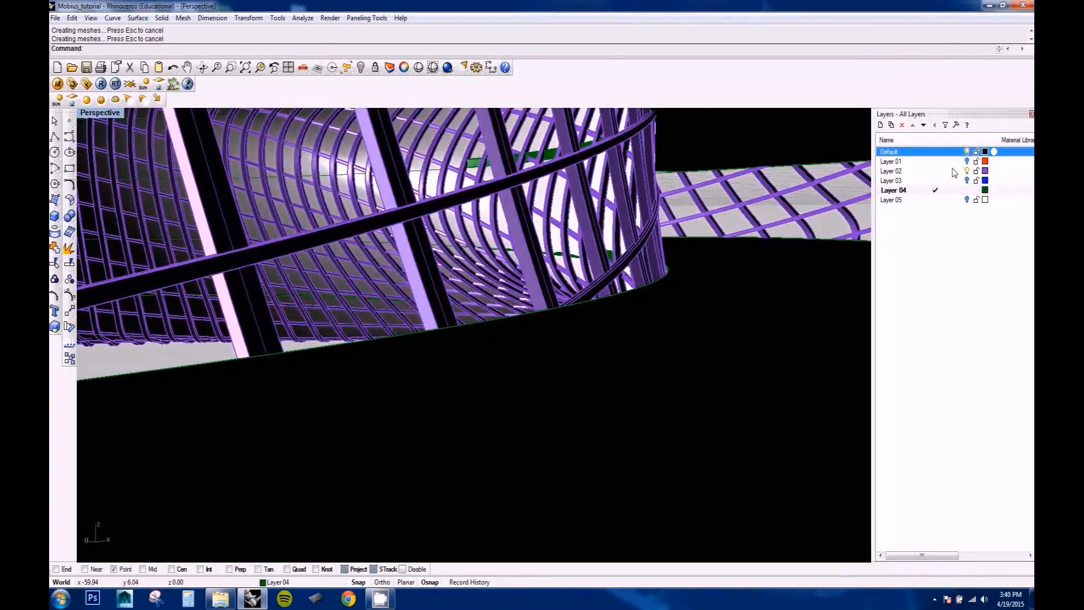
pyautogui.click(967, 152)
# Step: Examine how the thickened slices intersect the lattice ribs, both close up and across the ring
pyautogui.moveTo(725, 222); pyautogui.dragTo(855, 258, button='right')
pyautogui.scroll(-6, 738, 226)
pyautogui.scroll(5, 573, 158)
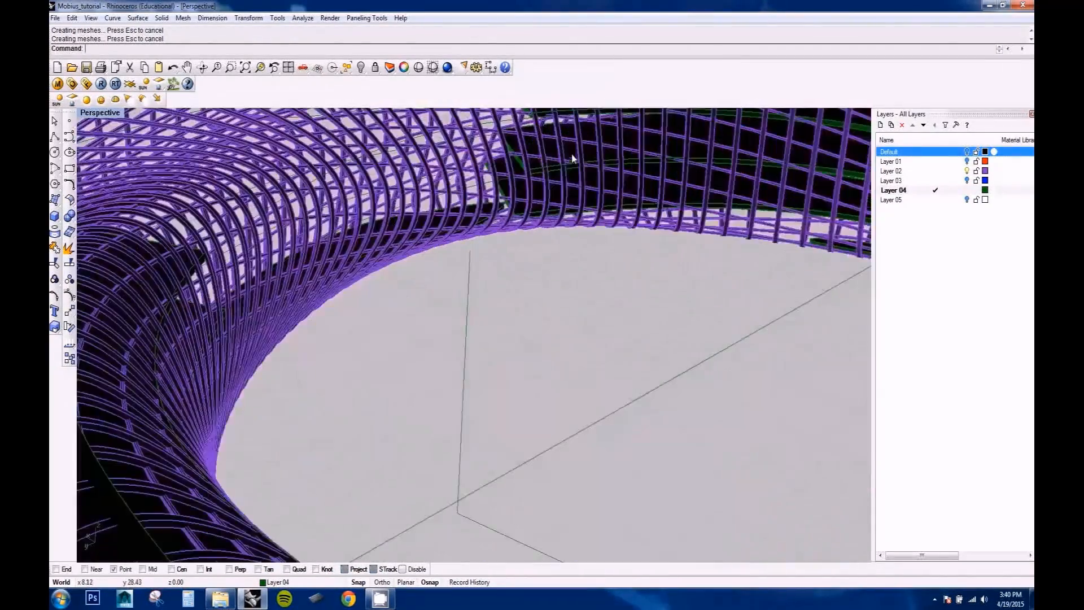
pyautogui.moveTo(574, 158); pyautogui.dragTo(570, 190, button='right')
pyautogui.scroll(6, 698, 180)
pyautogui.scroll(3, 699, 180)
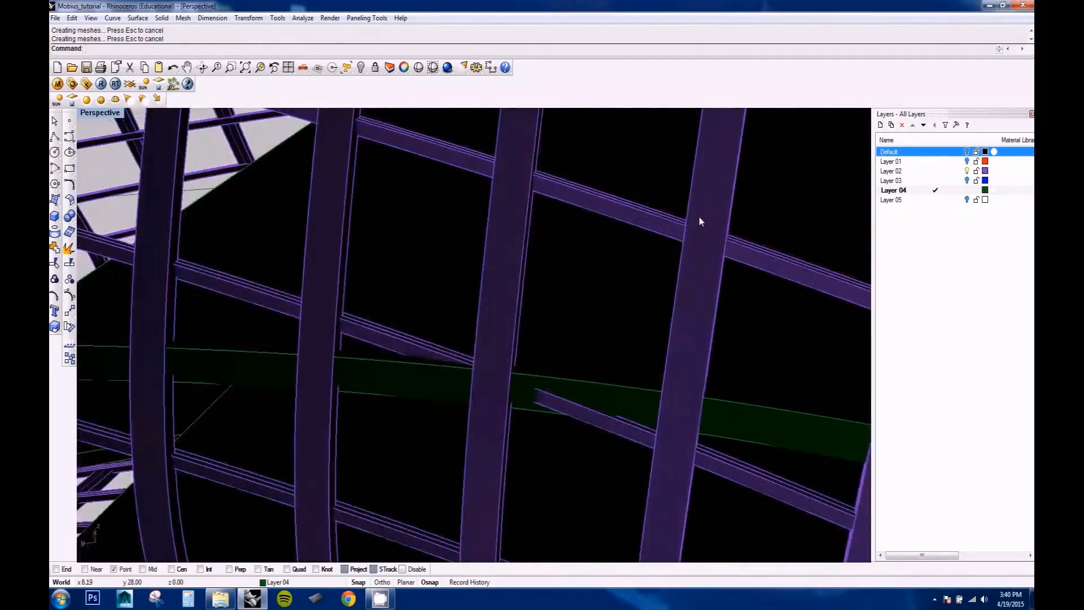
pyautogui.moveTo(700, 220); pyautogui.dragTo(692, 374, button='right')
pyautogui.scroll(4, 692, 375)
pyautogui.click(699, 378)
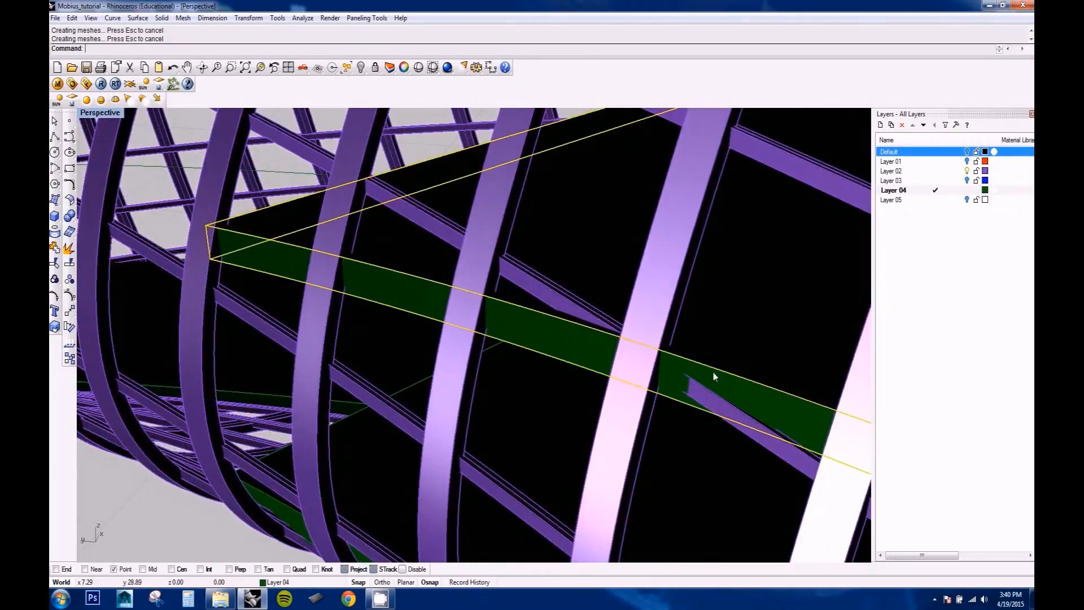
pyautogui.scroll(-8, 599, 276)
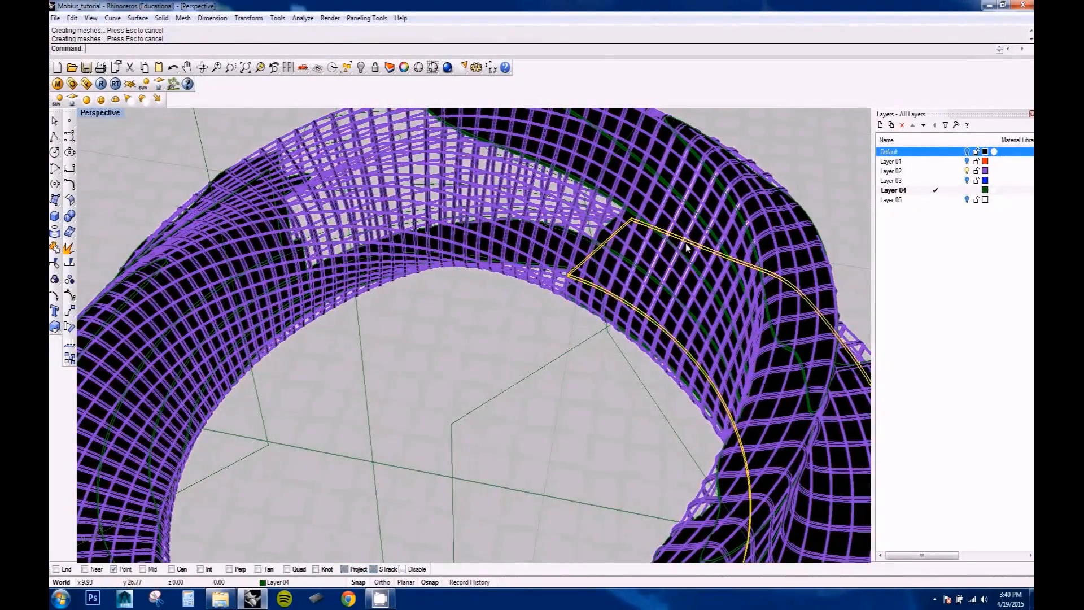
# Step: Turn on the Default layer to show the ring surface and inspect the slice ends against the lattice from several viewpoints
pyautogui.click(967, 152)
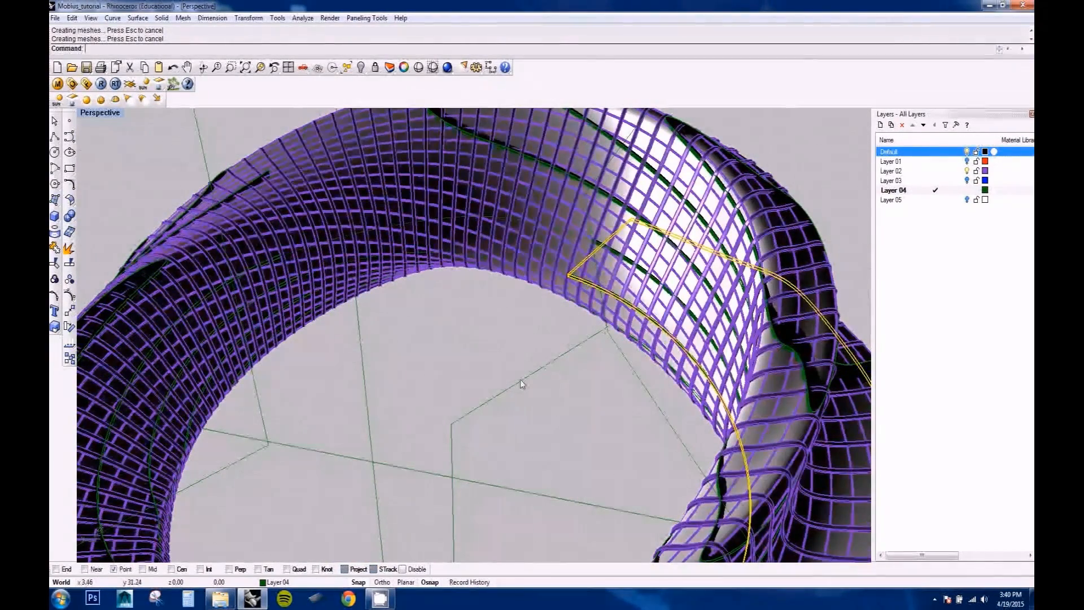
pyautogui.click(520, 380)
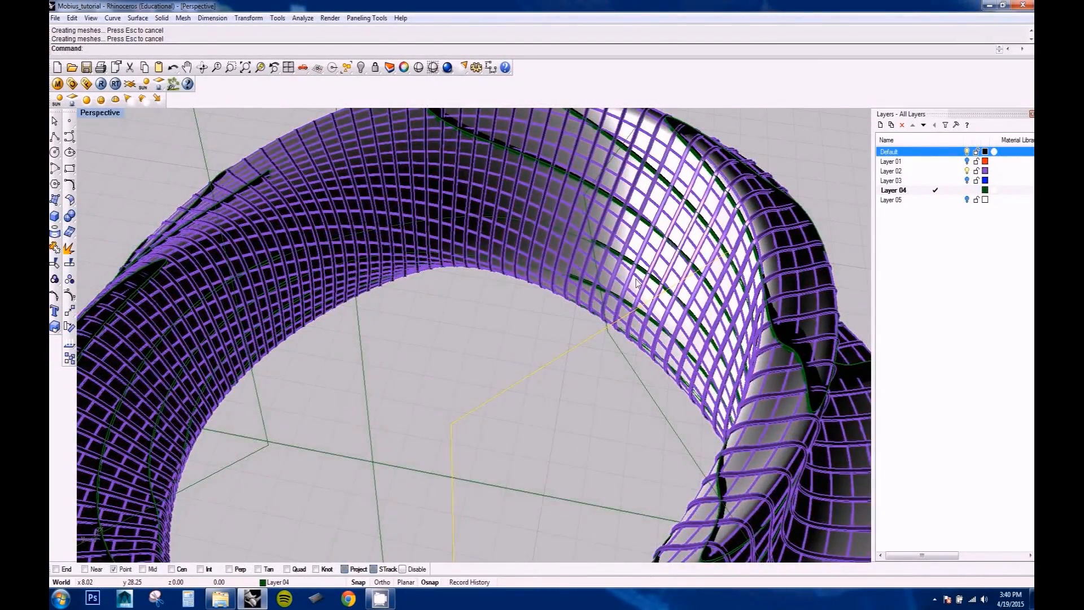
pyautogui.scroll(8, 637, 282)
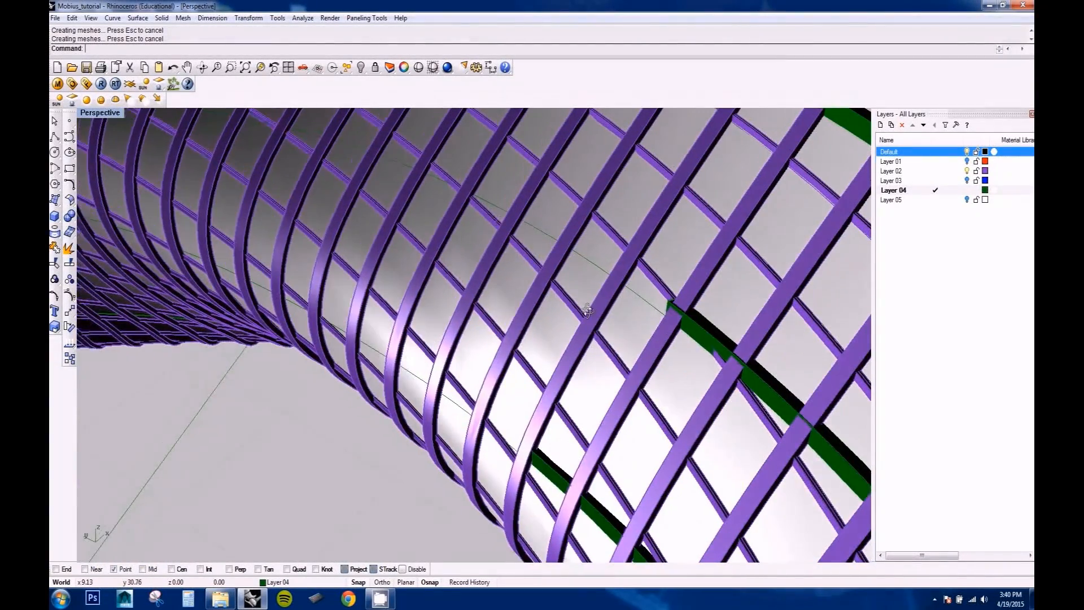
pyautogui.moveTo(587, 311); pyautogui.dragTo(652, 366, button='right')
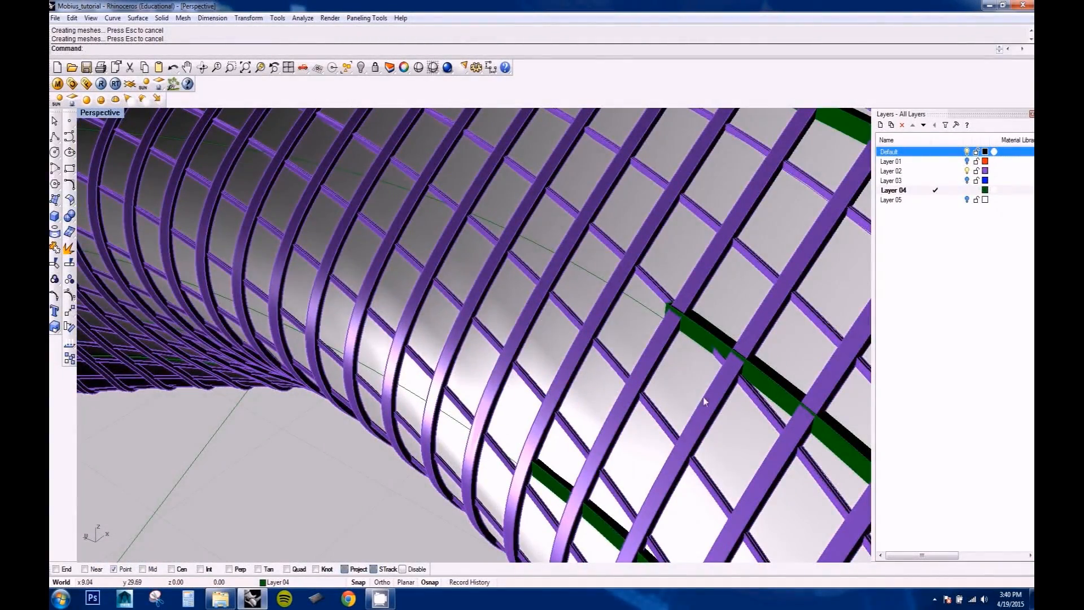
pyautogui.scroll(-5, 703, 398)
pyautogui.scroll(8, 664, 324)
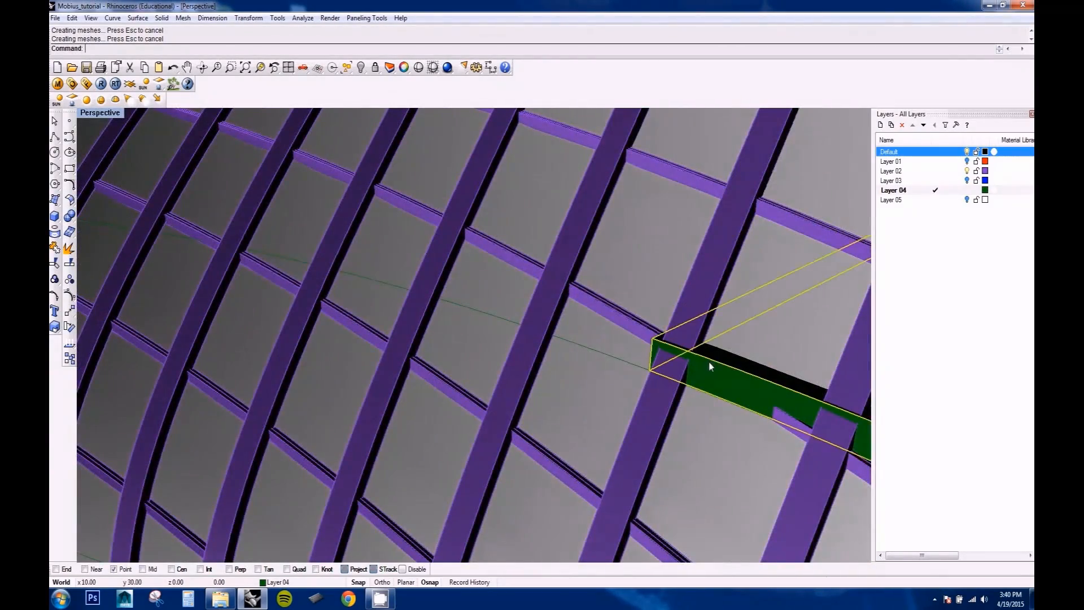
pyautogui.scroll(-10, 700, 359)
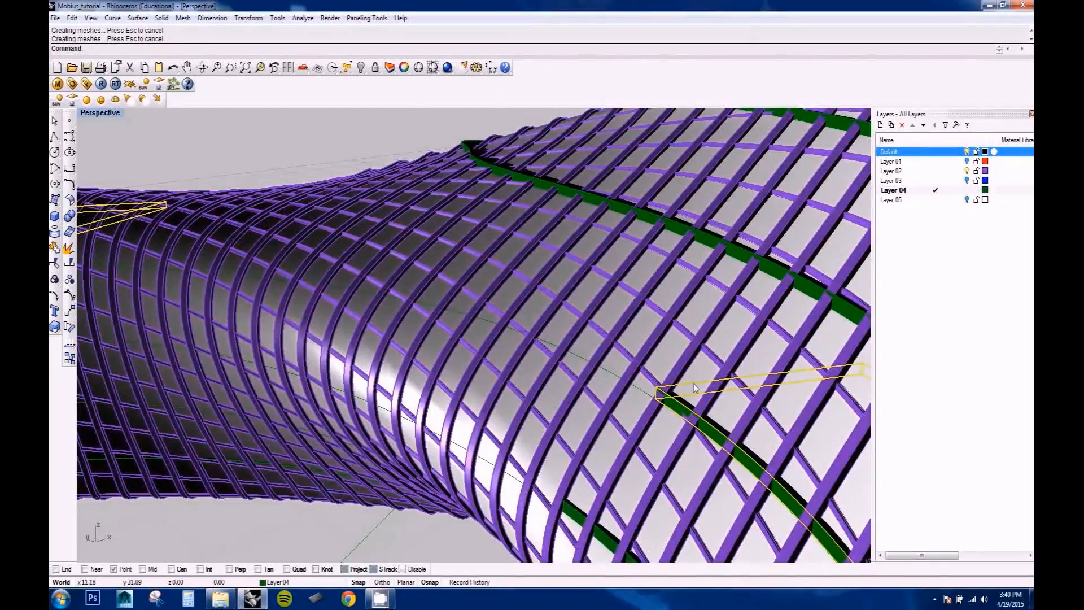
pyautogui.moveTo(695, 387); pyautogui.dragTo(673, 404, button='right')
pyautogui.scroll(-12, 696, 368)
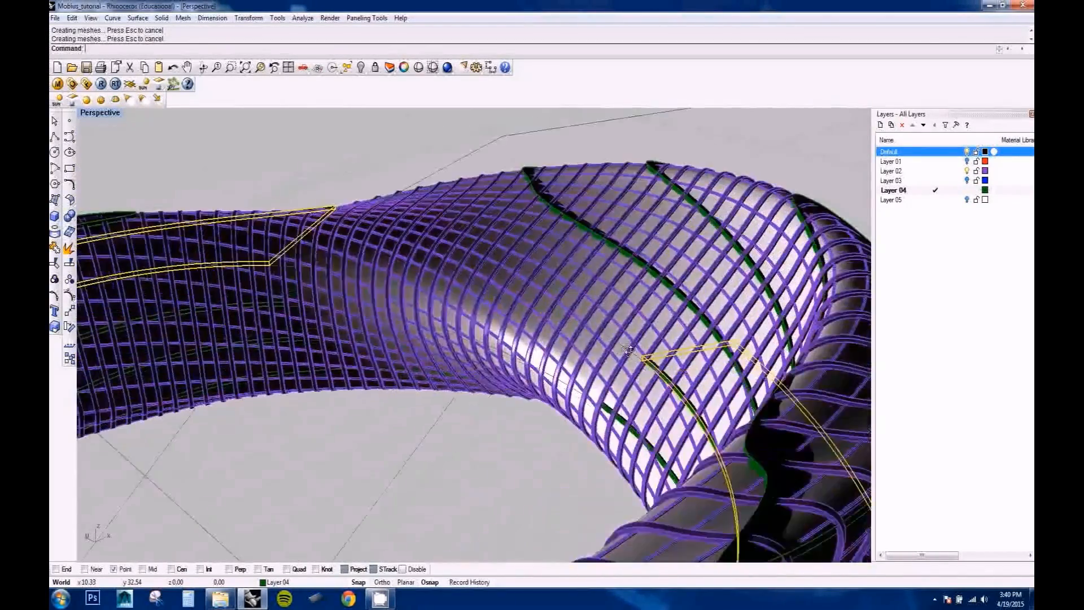
pyautogui.scroll(15, 604, 347)
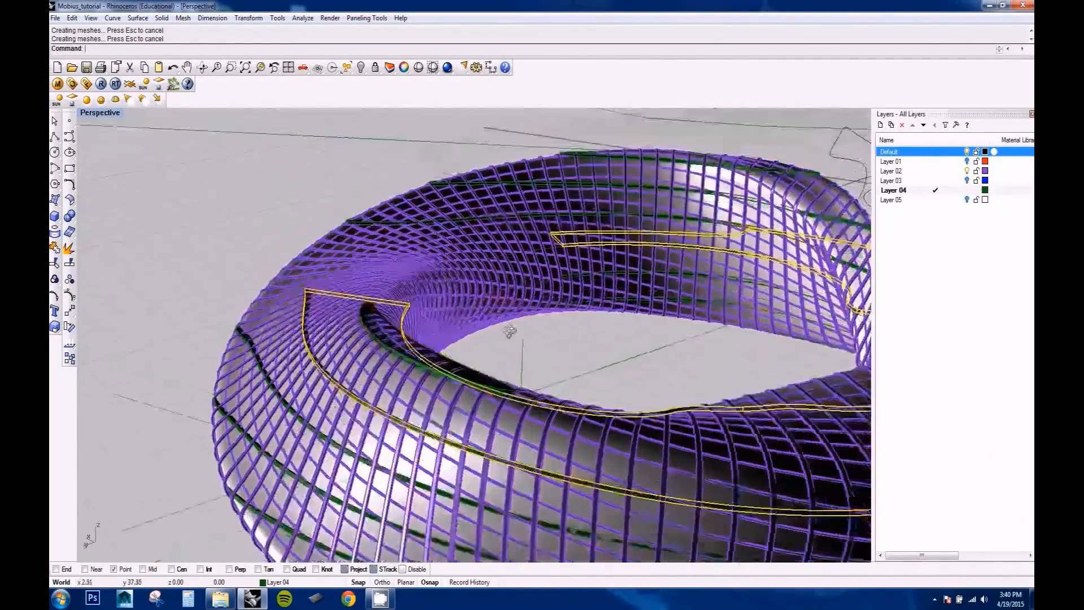
pyautogui.scroll(8, 397, 299)
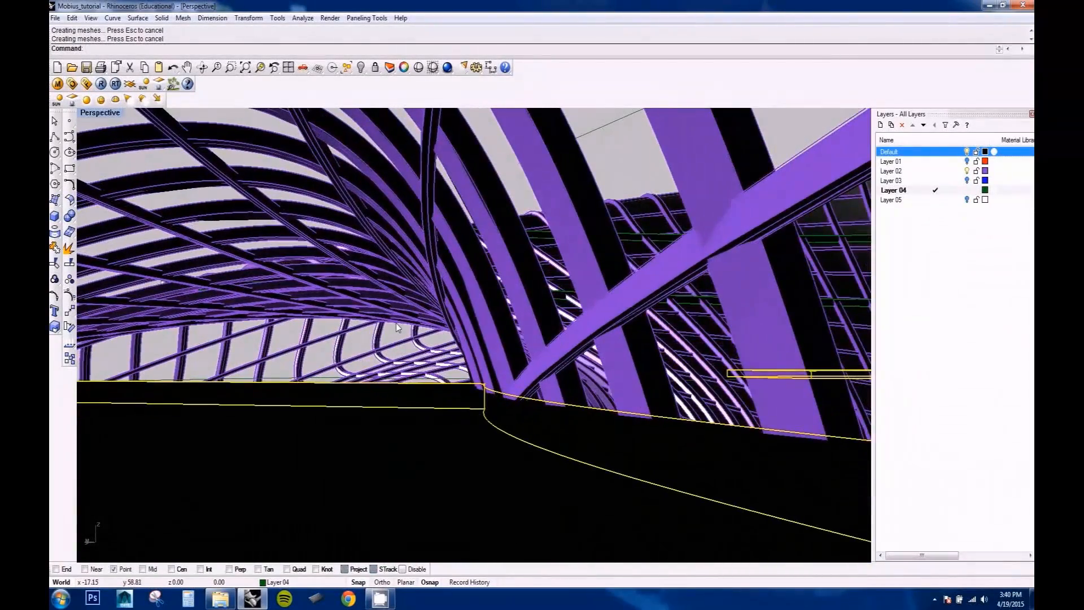
pyautogui.moveTo(389, 350); pyautogui.dragTo(261, 327, button='right')
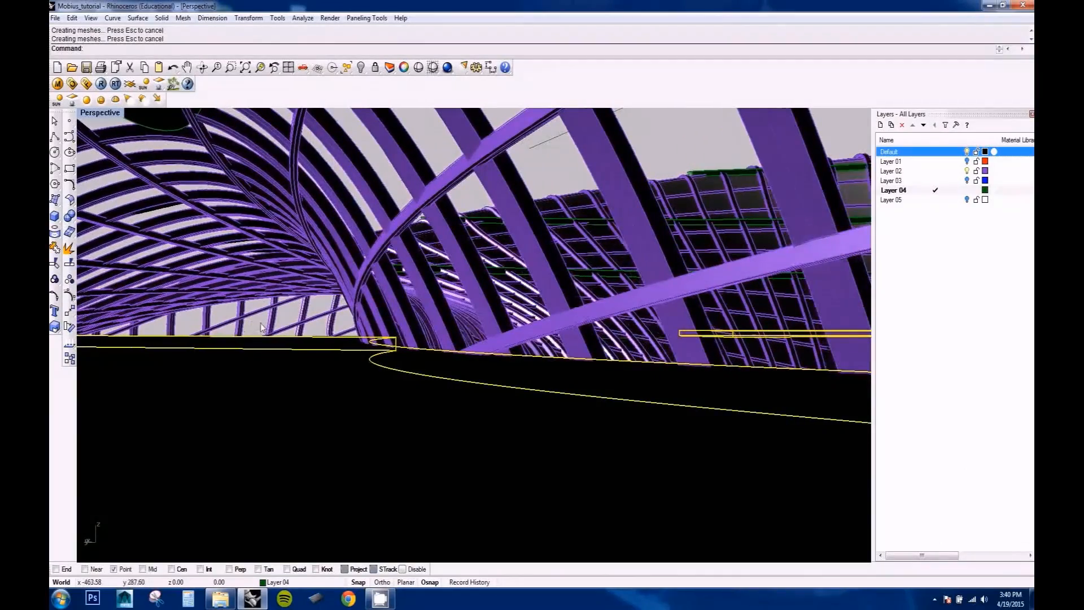